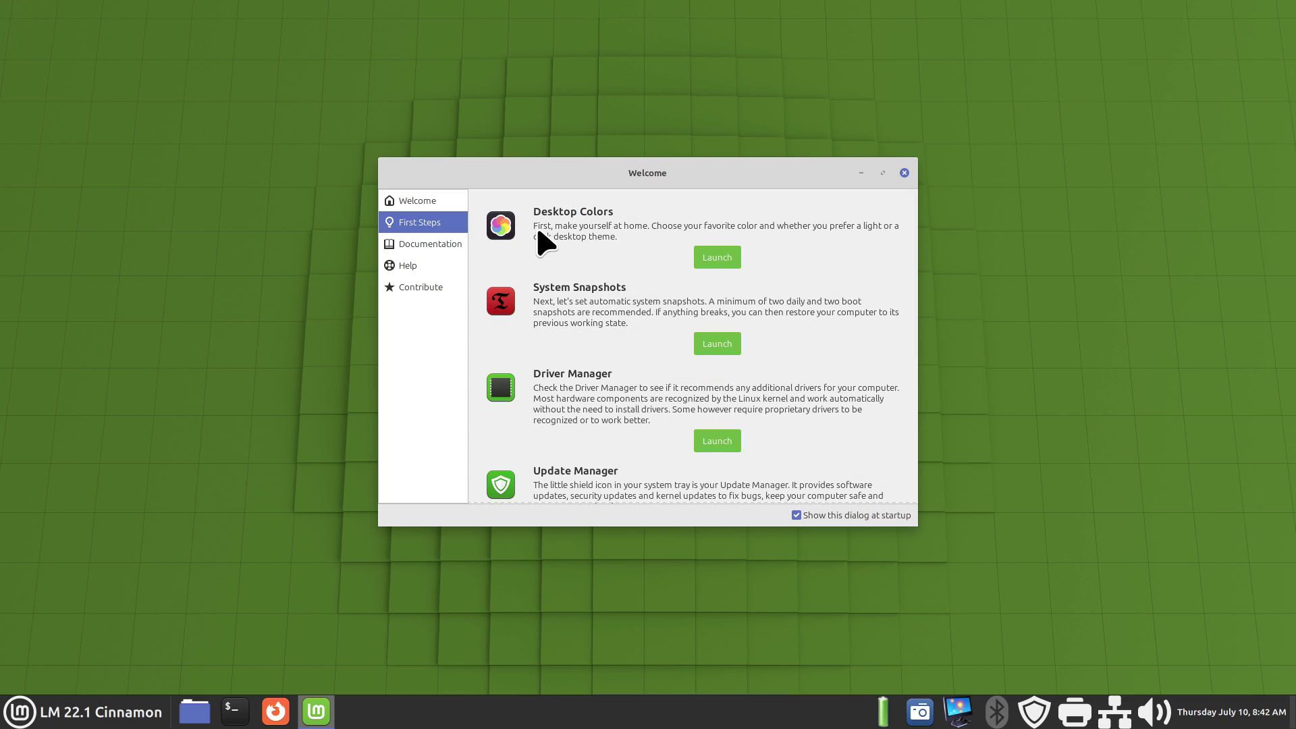
Step: Launch the Desktop Colors settings from the Welcome window and review the available styles, keeping Mint-L selected
{"action": "left_click", "coordinate": [723, 263]}
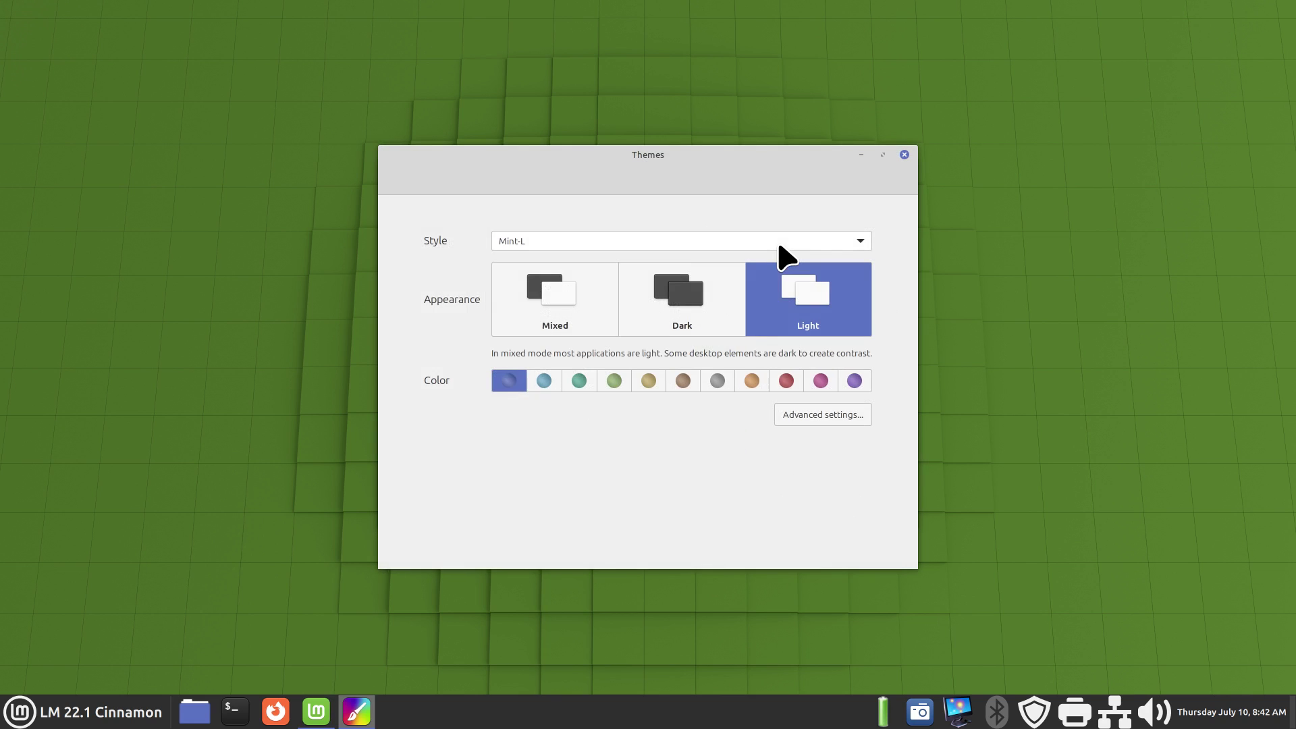
{"action": "left_click", "coordinate": [601, 244]}
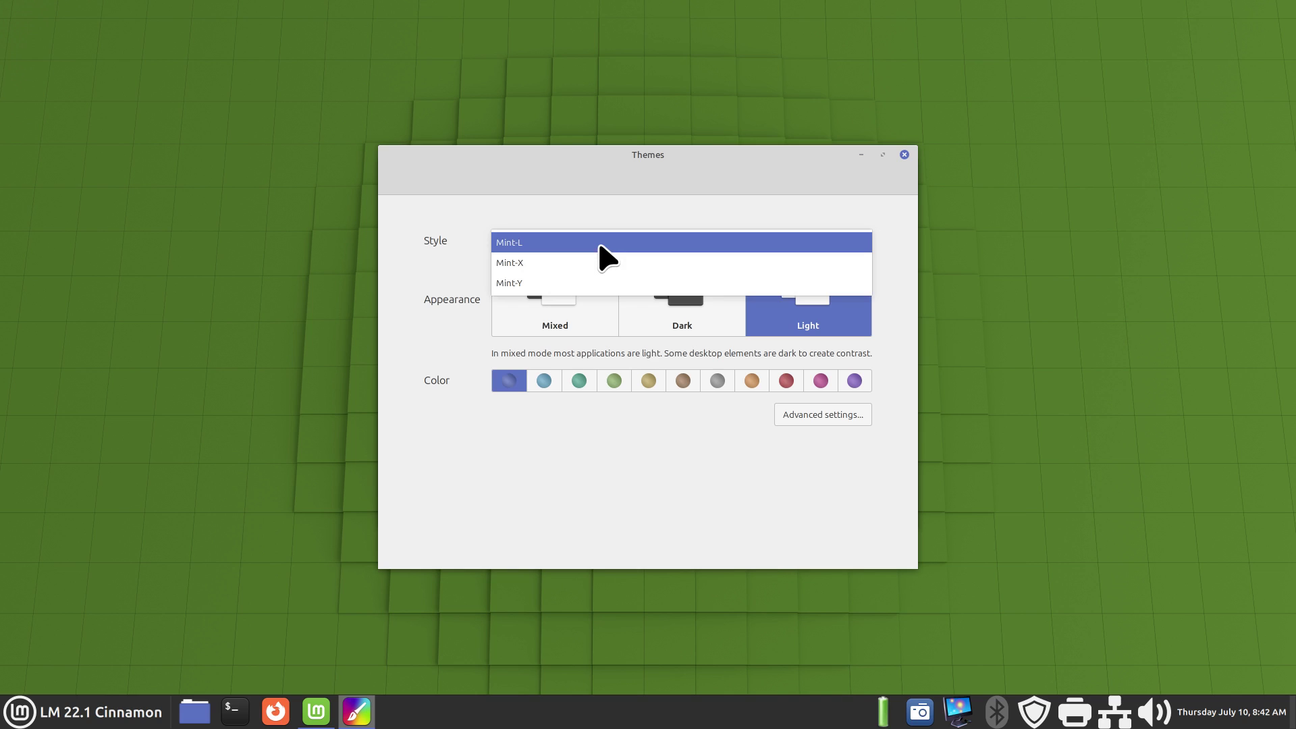
{"action": "left_click", "coordinate": [600, 247]}
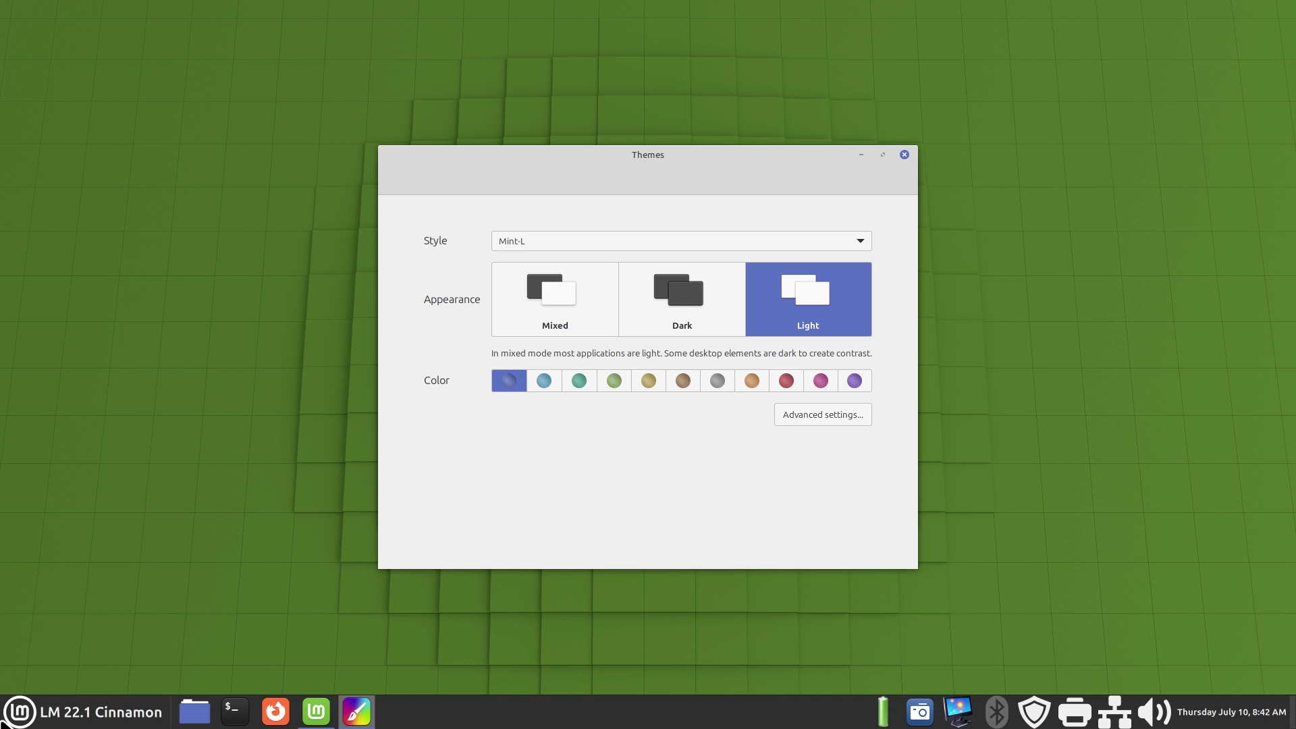
Step: Find the Screenshot tool with the search "scr", look at its Window capture area option, and close the tool
{"action": "left_click", "coordinate": [21, 712]}
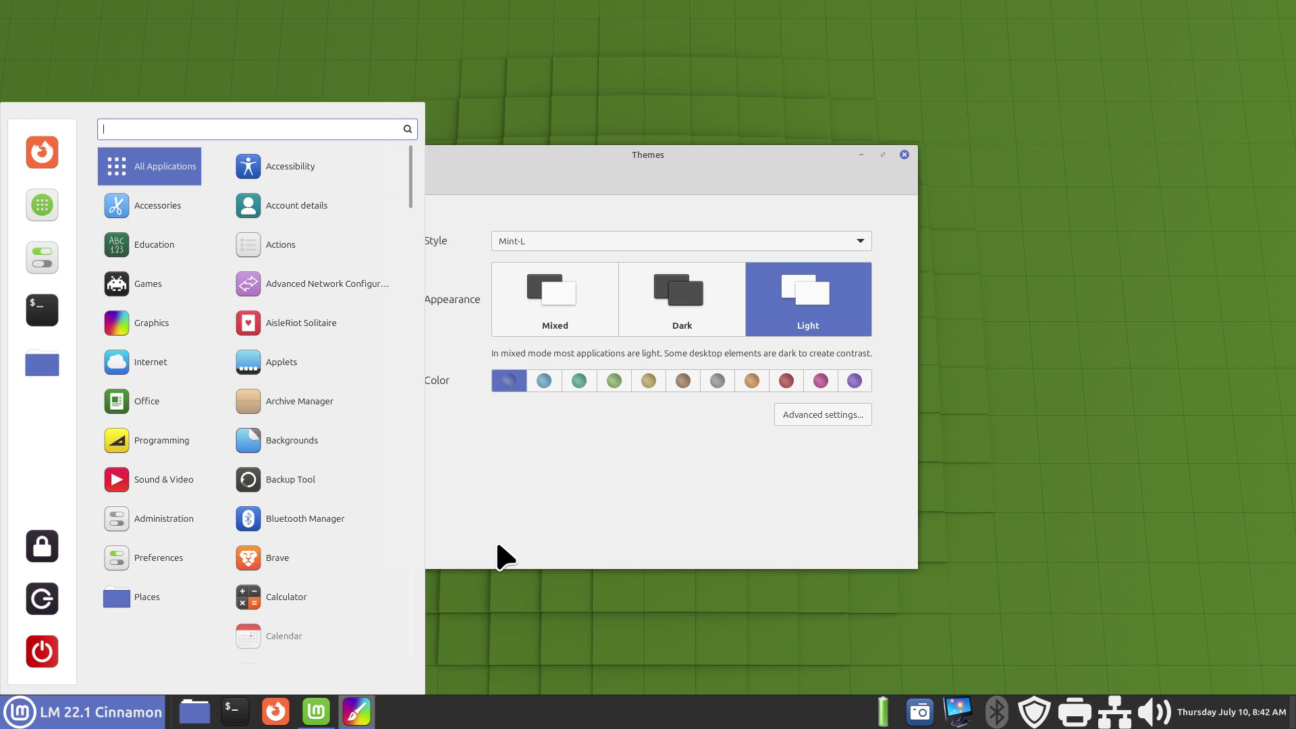
{"action": "type", "text": "scr"}
{"action": "left_click", "coordinate": [328, 210]}
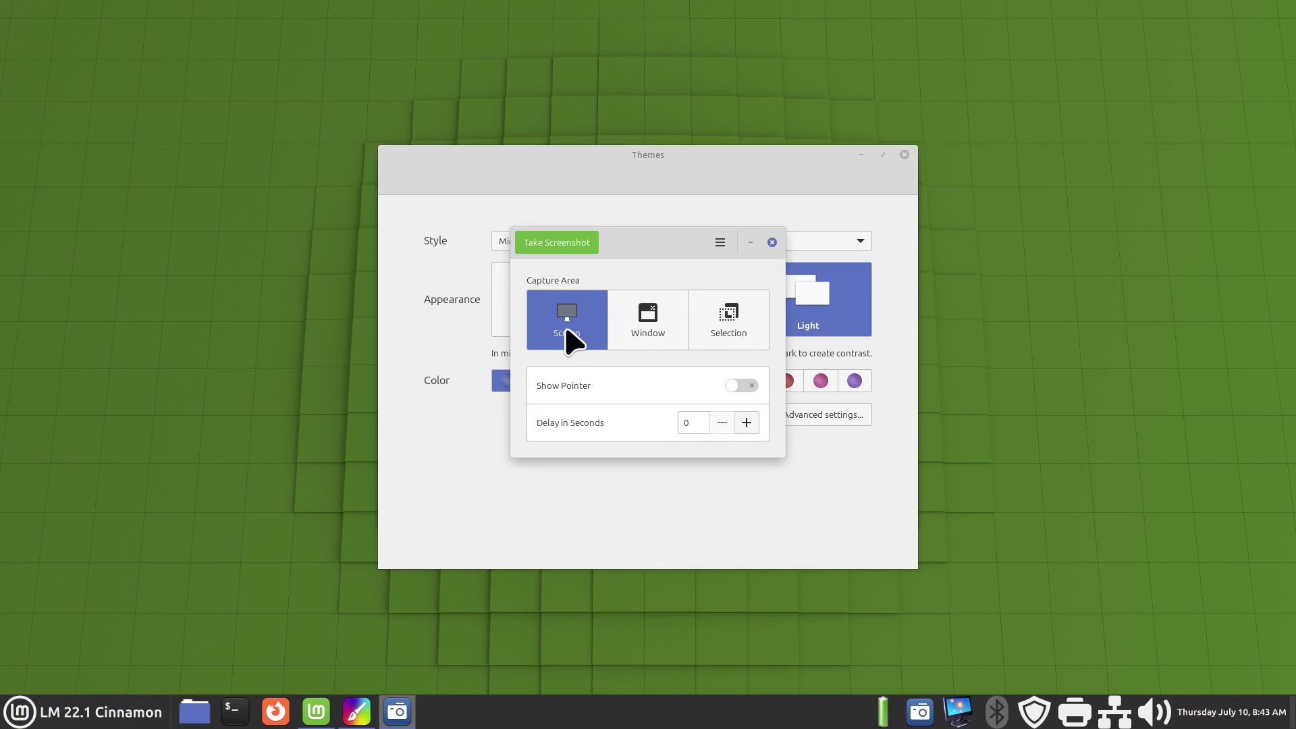
{"action": "left_click", "coordinate": [636, 331]}
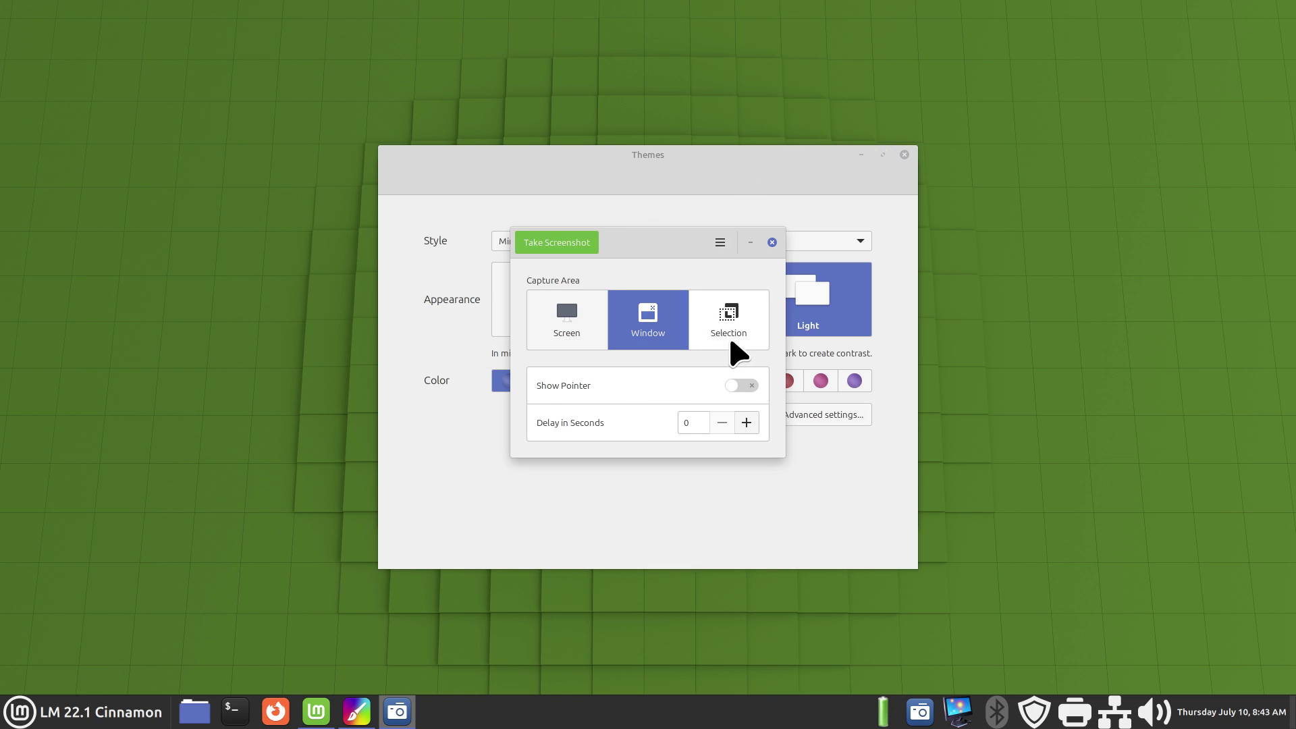
{"action": "left_click", "coordinate": [772, 242]}
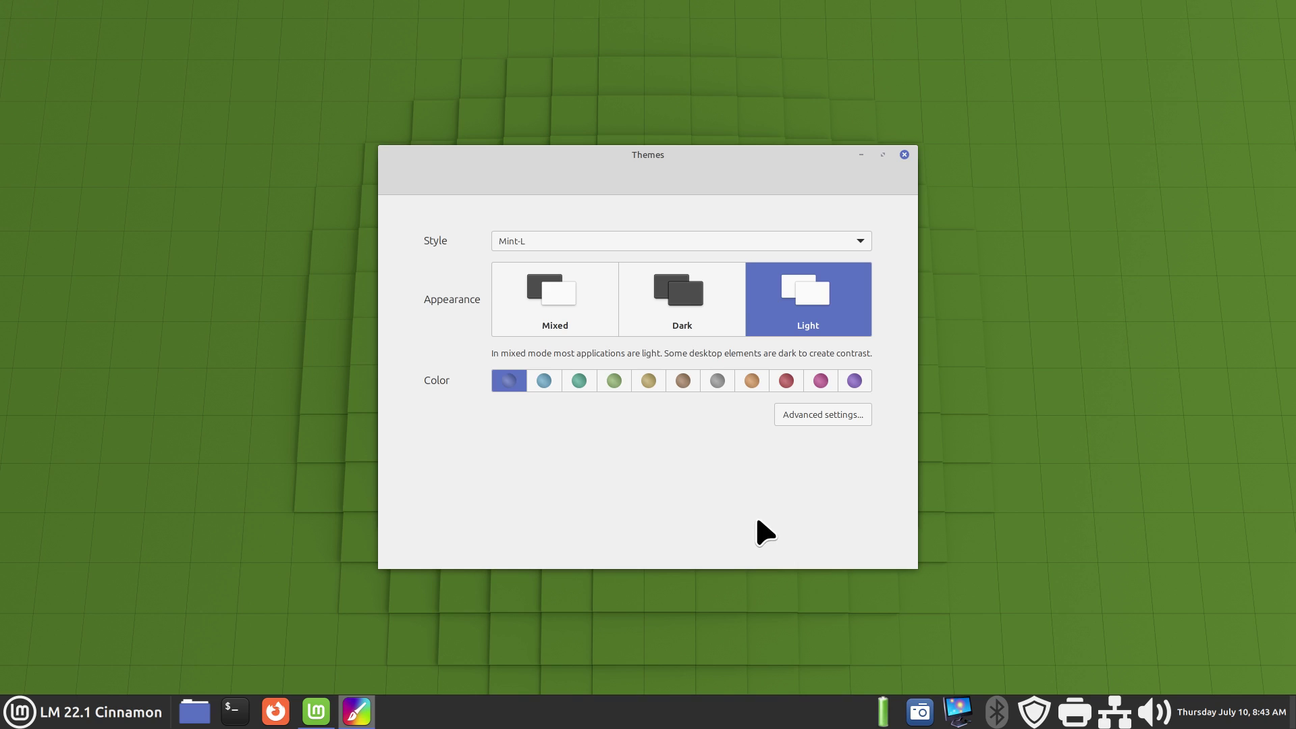
Step: Close the Themes and Welcome windows to clear the desktop
{"action": "left_click", "coordinate": [904, 154]}
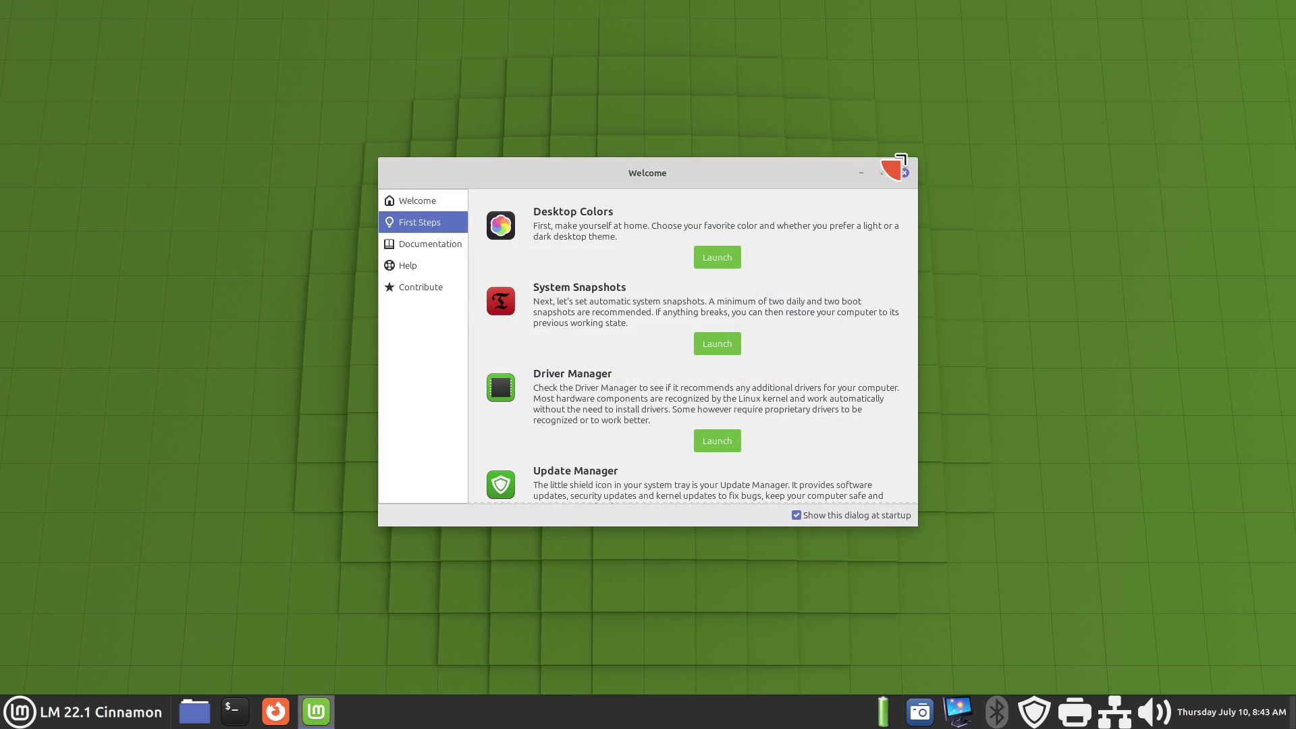
{"action": "left_click", "coordinate": [904, 173]}
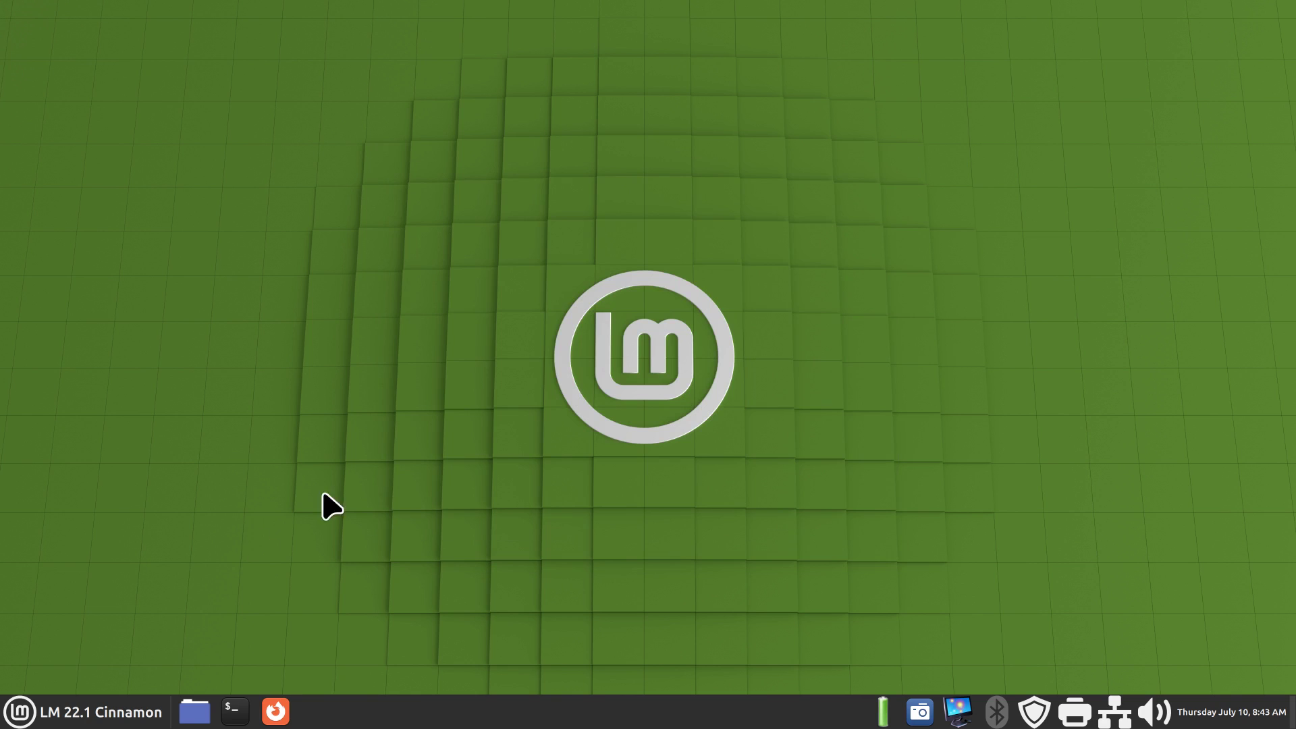
{"action": "left_click", "coordinate": [20, 712]}
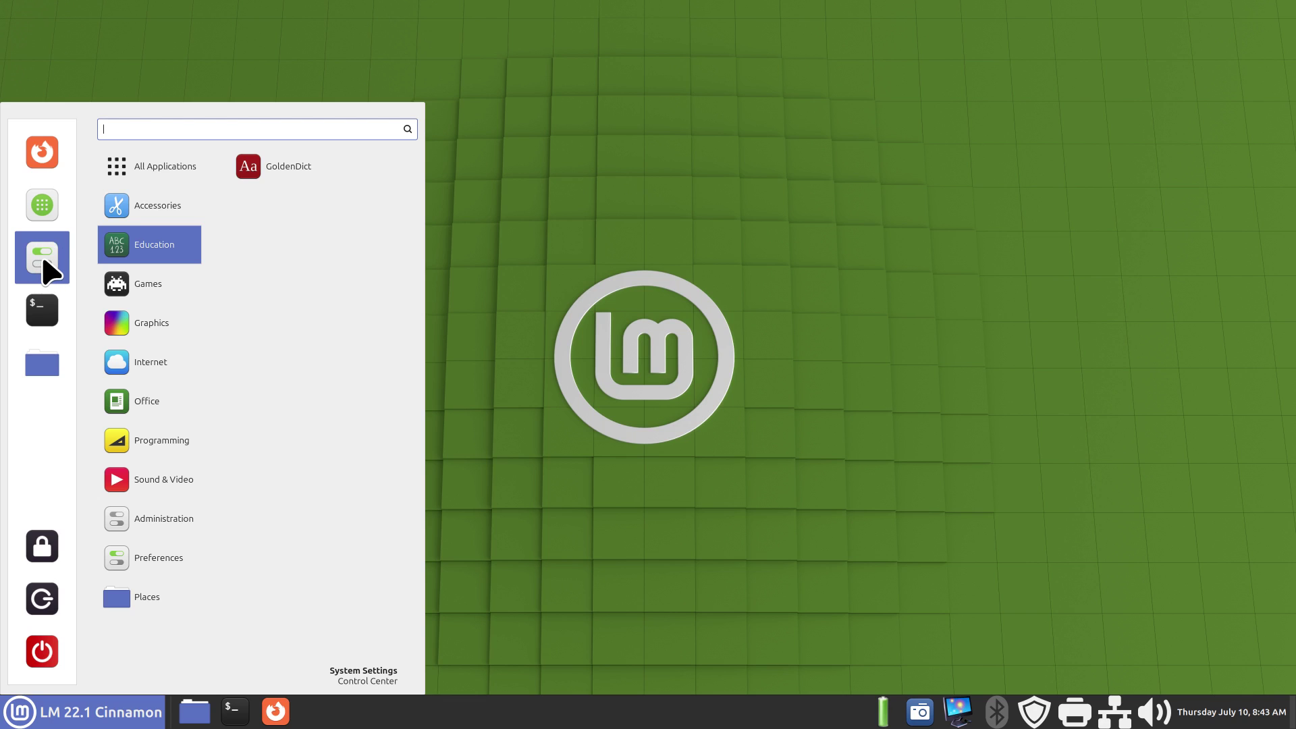
{"action": "left_click", "coordinate": [45, 263]}
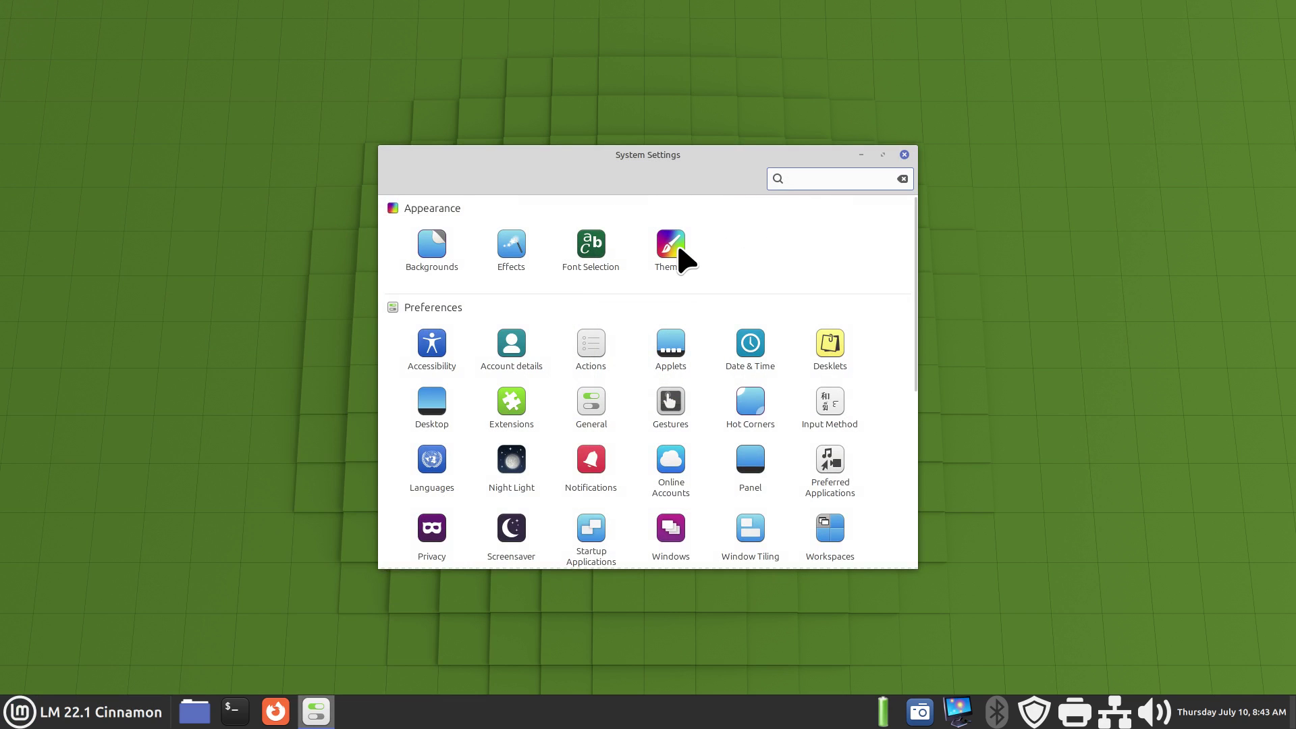
{"action": "left_click", "coordinate": [903, 154]}
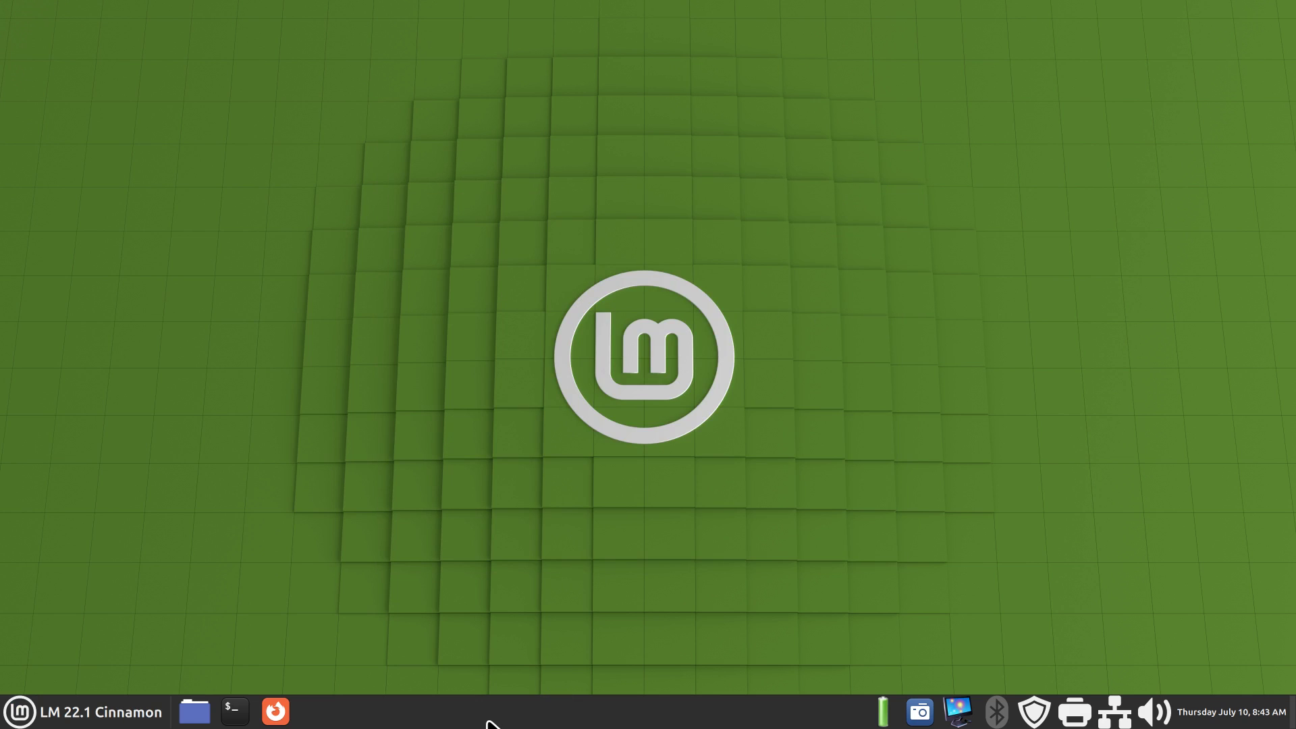
Step: Open System Settings and go to its Themes page
{"action": "right_click", "coordinate": [487, 721]}
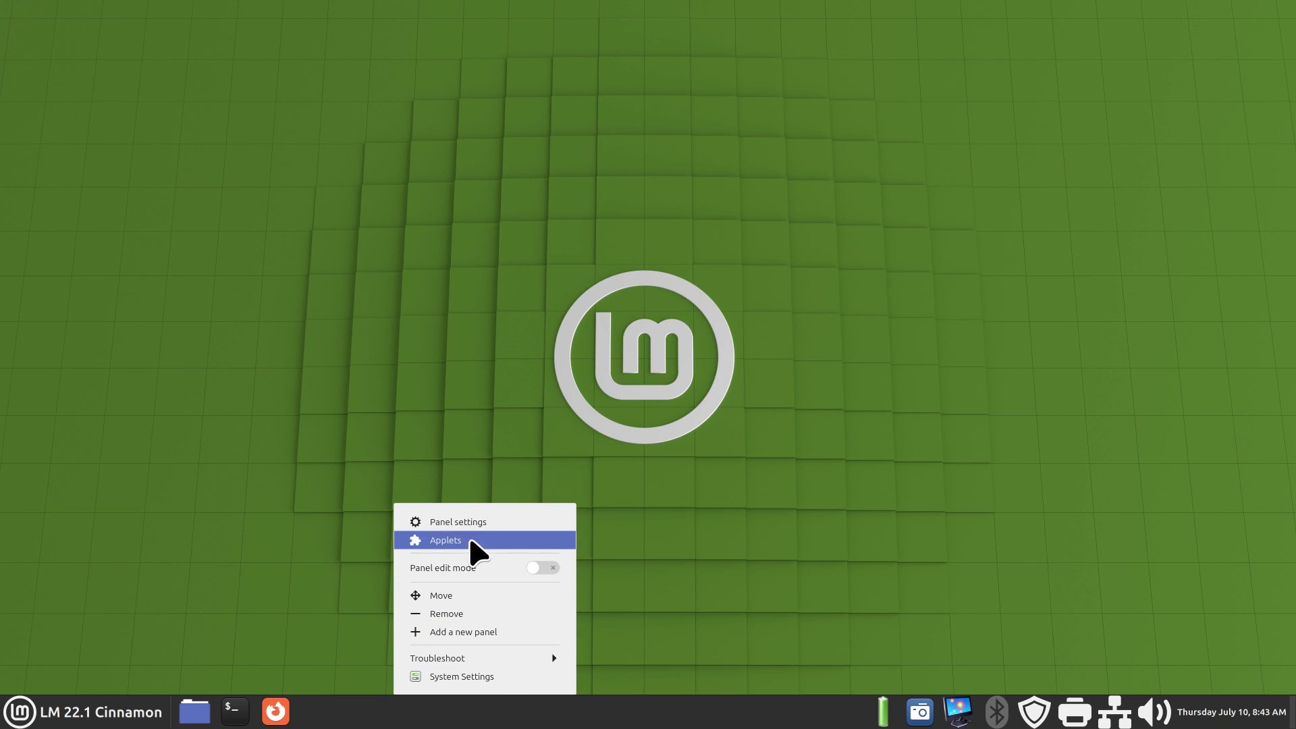
{"action": "left_click", "coordinate": [476, 677]}
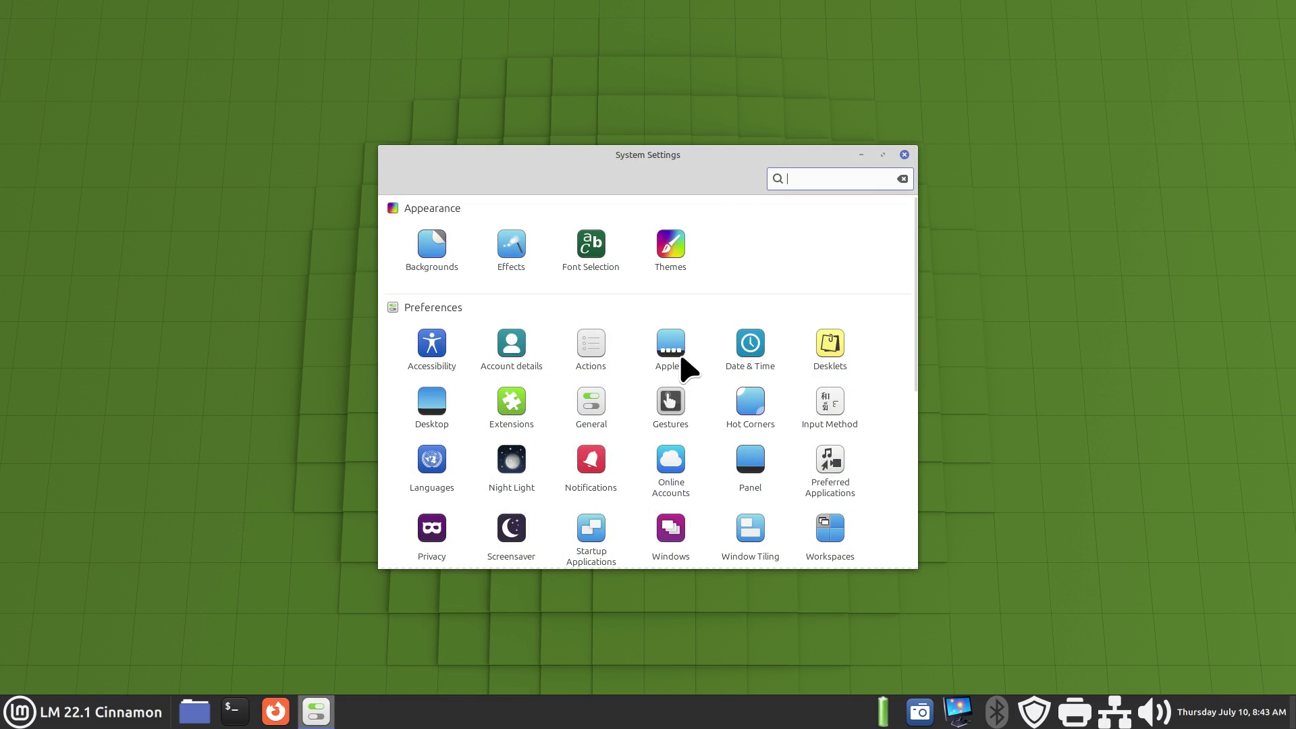
{"action": "left_click", "coordinate": [672, 251]}
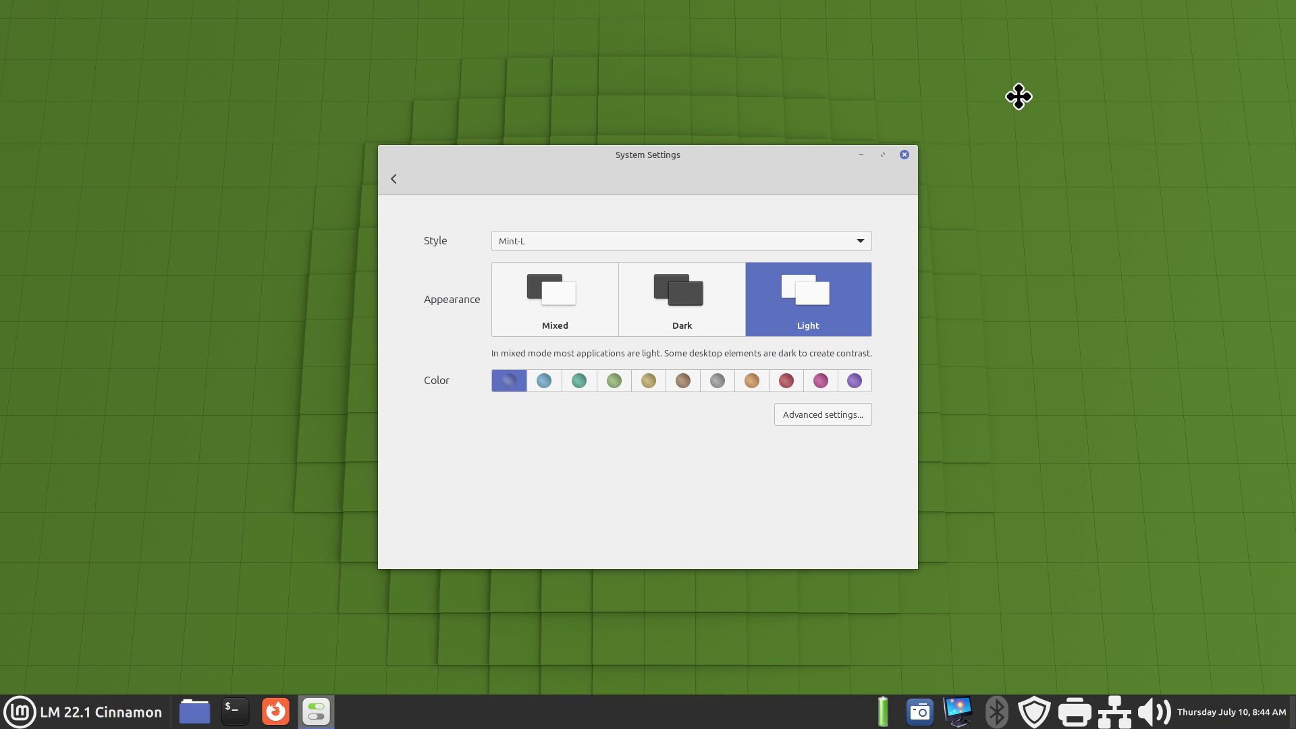
Step: Open the Home folder in the file manager and arrange its window side by side with the theme settings window
{"action": "left_click_drag", "start_coordinate": [1018, 96], "coordinate": [659, 298]}
{"action": "left_click", "coordinate": [194, 710]}
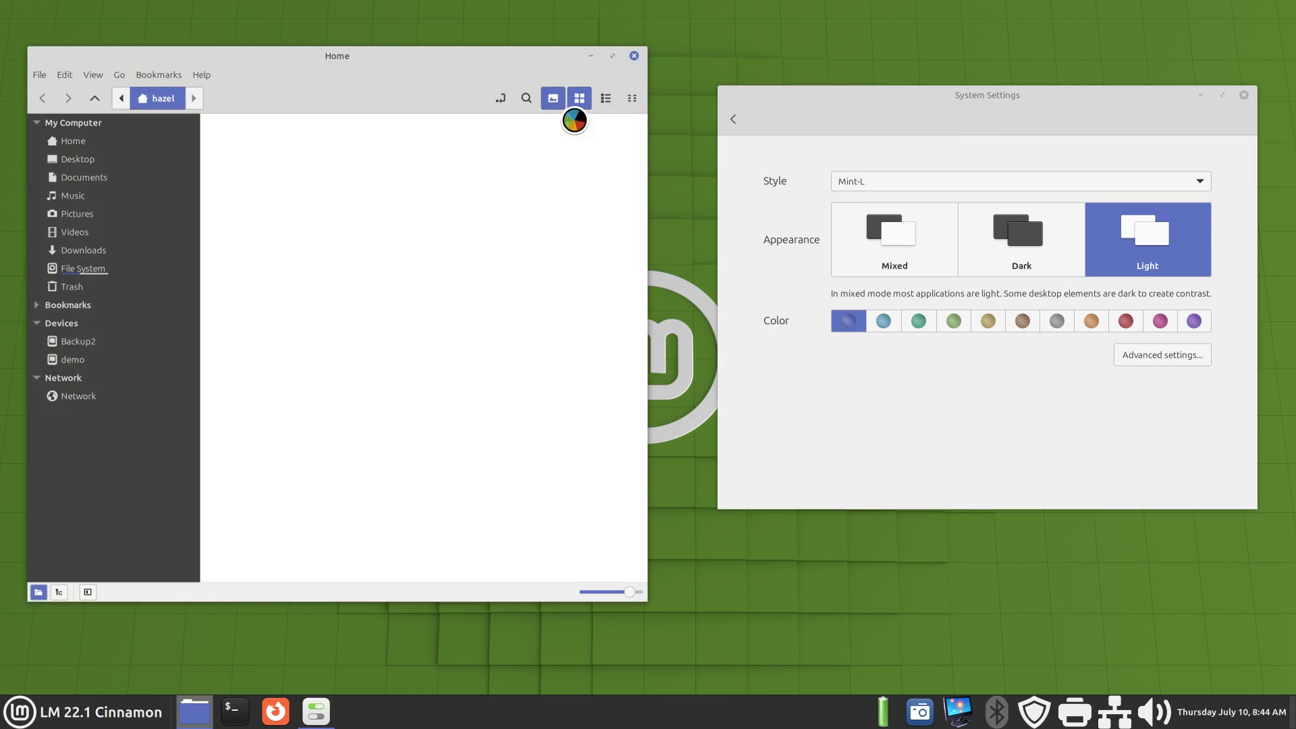
{"action": "left_click_drag", "start_coordinate": [478, 54], "coordinate": [464, 27]}
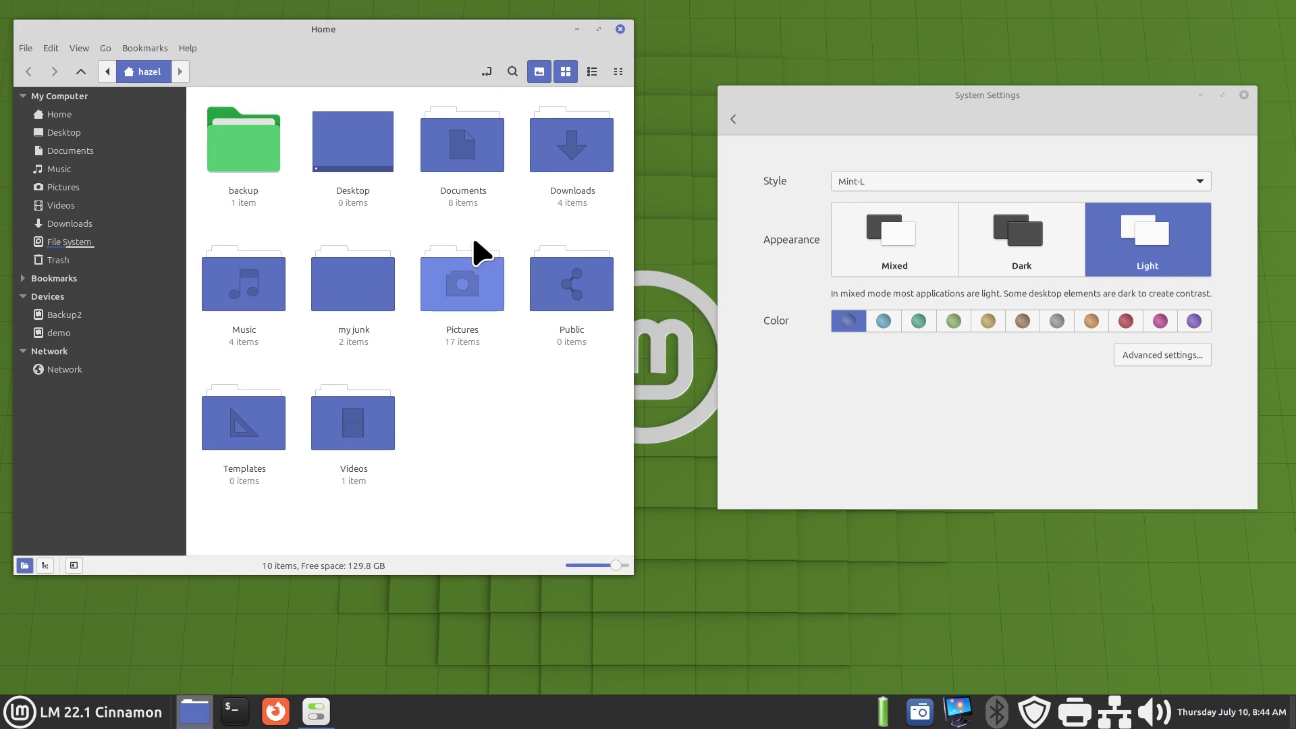
Step: Check the individual folder color choices offered for the backup folder, leaving its color as it is
{"action": "right_click", "coordinate": [225, 140]}
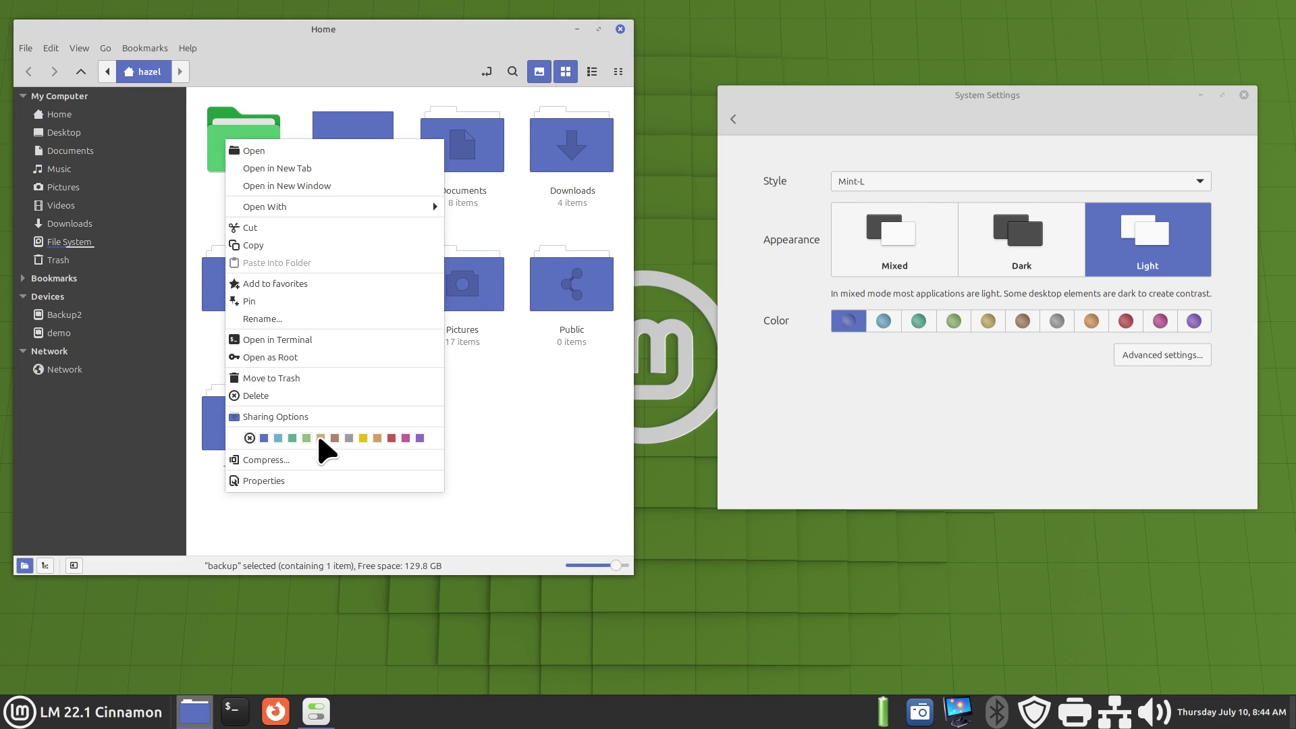
{"action": "left_click", "coordinate": [530, 420]}
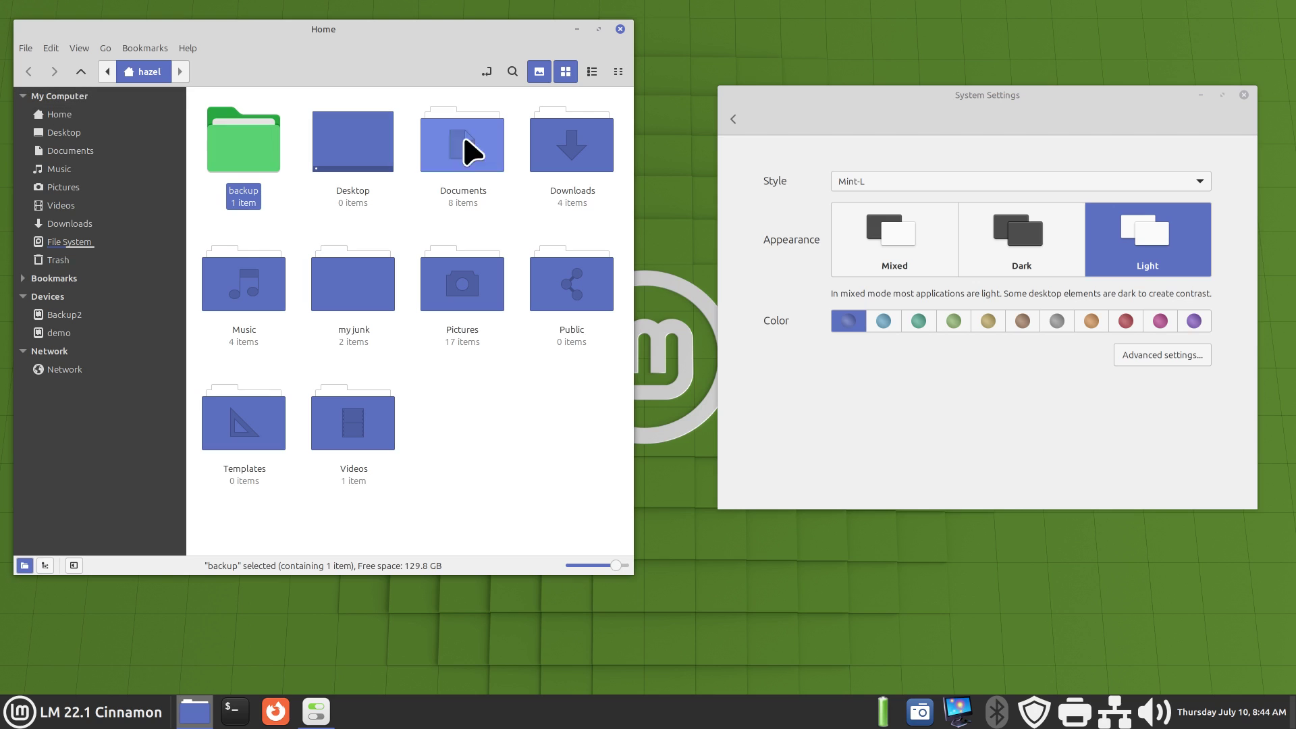
Step: Preview the Dark and Mixed appearances of the Mint-L style and return to Light
{"action": "left_click", "coordinate": [942, 181]}
{"action": "left_click", "coordinate": [941, 181]}
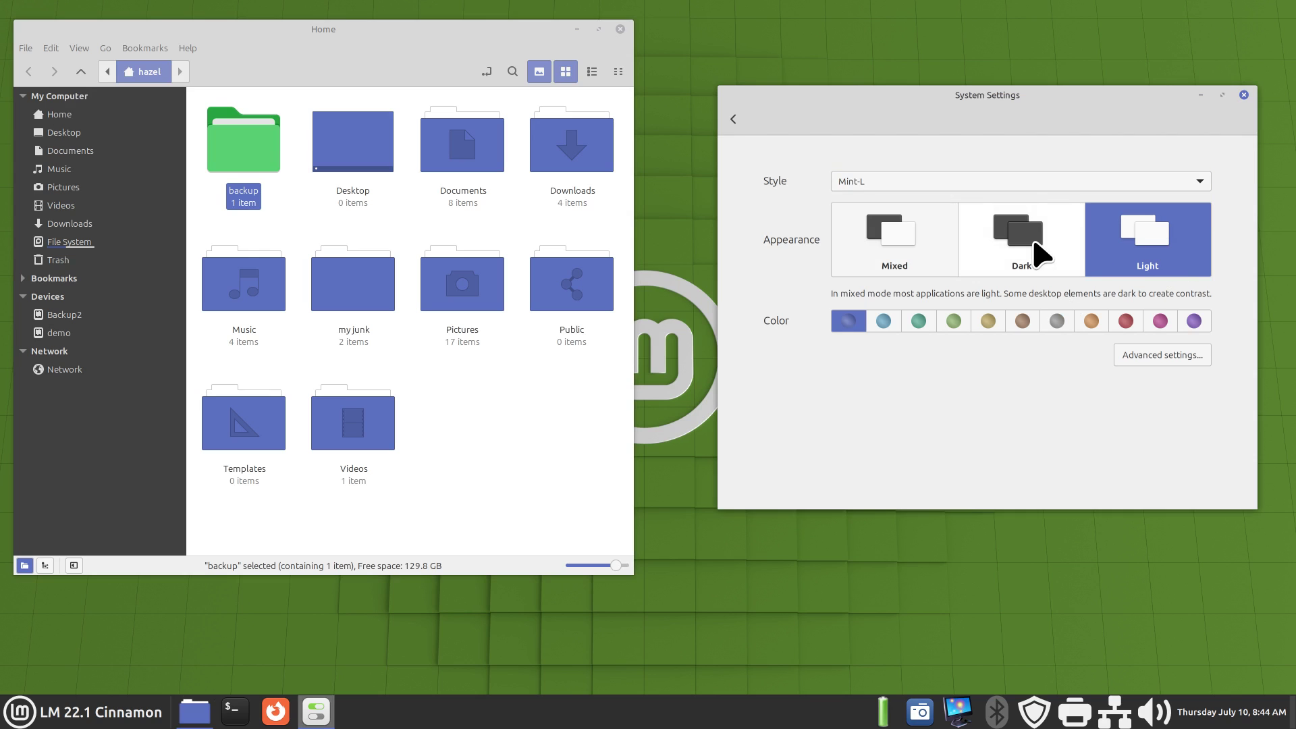
{"action": "left_click", "coordinate": [1034, 248]}
{"action": "left_click", "coordinate": [880, 251]}
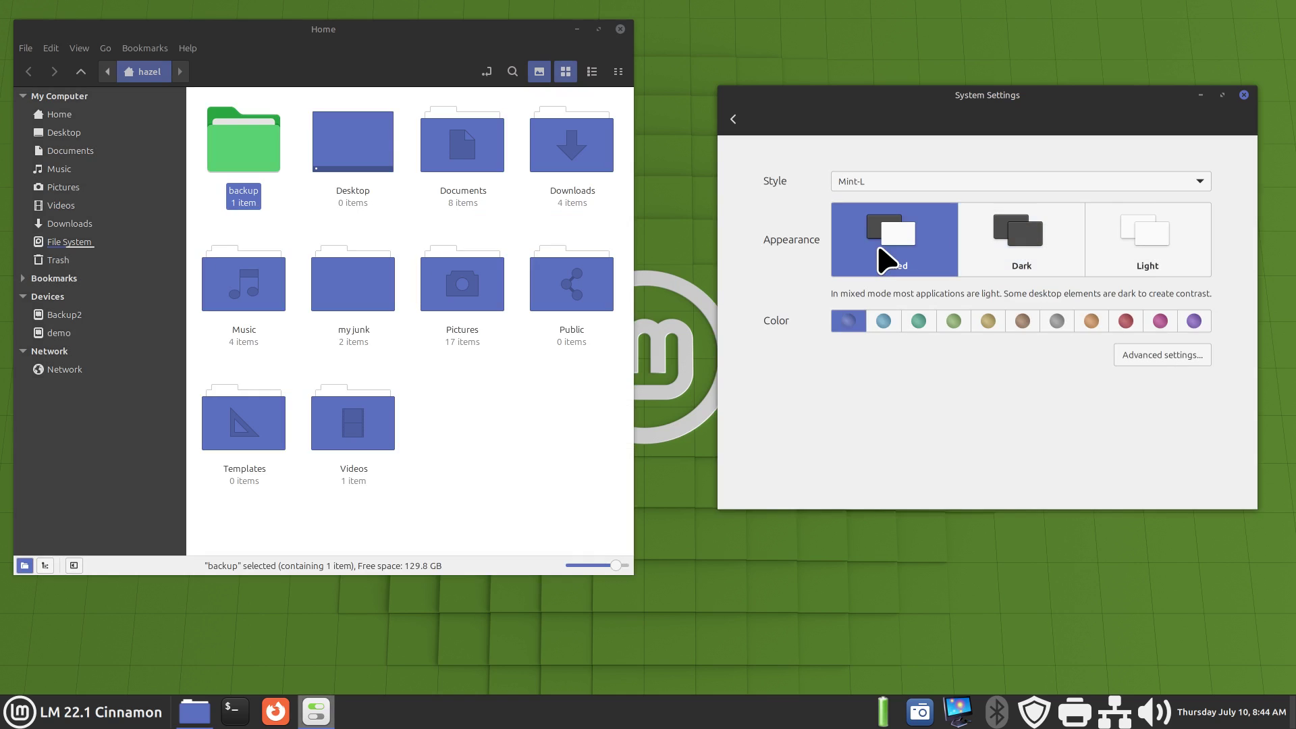
{"action": "left_click", "coordinate": [1156, 245]}
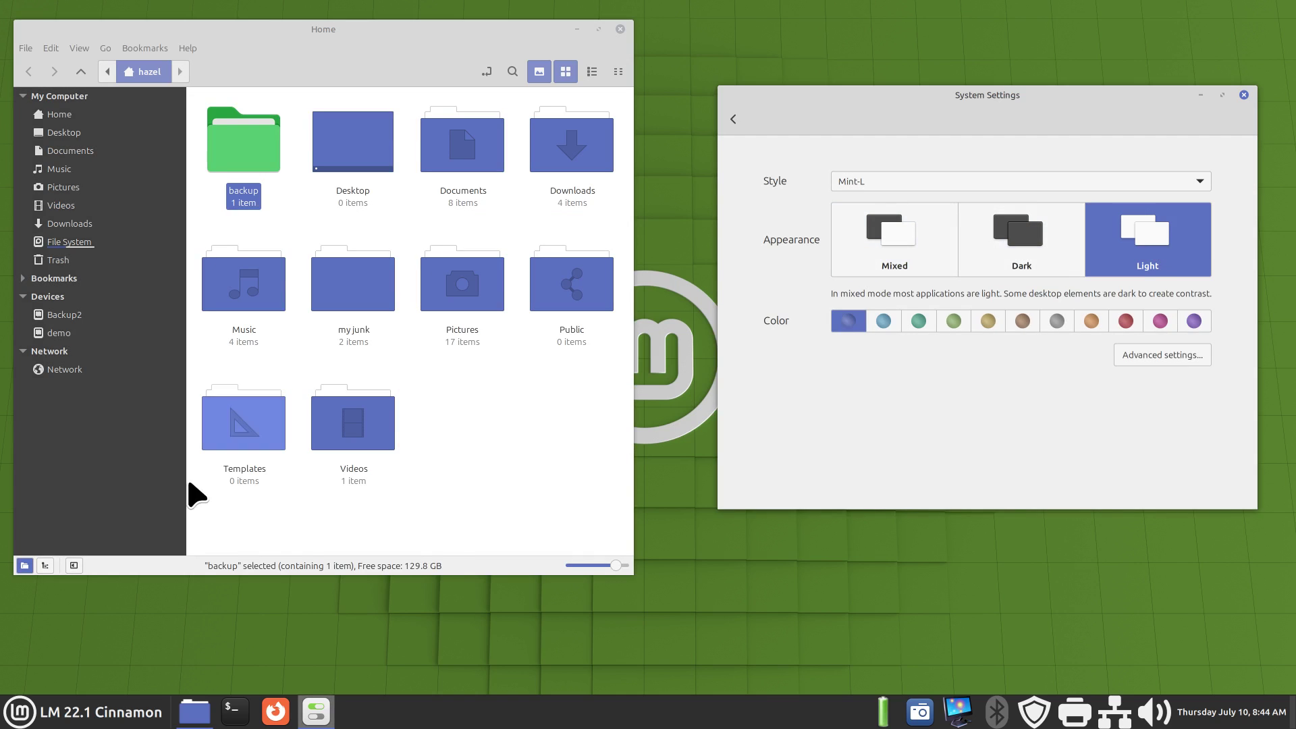
Step: Compare the look of the main application menu in the Light and Dark appearances
{"action": "left_click", "coordinate": [16, 721]}
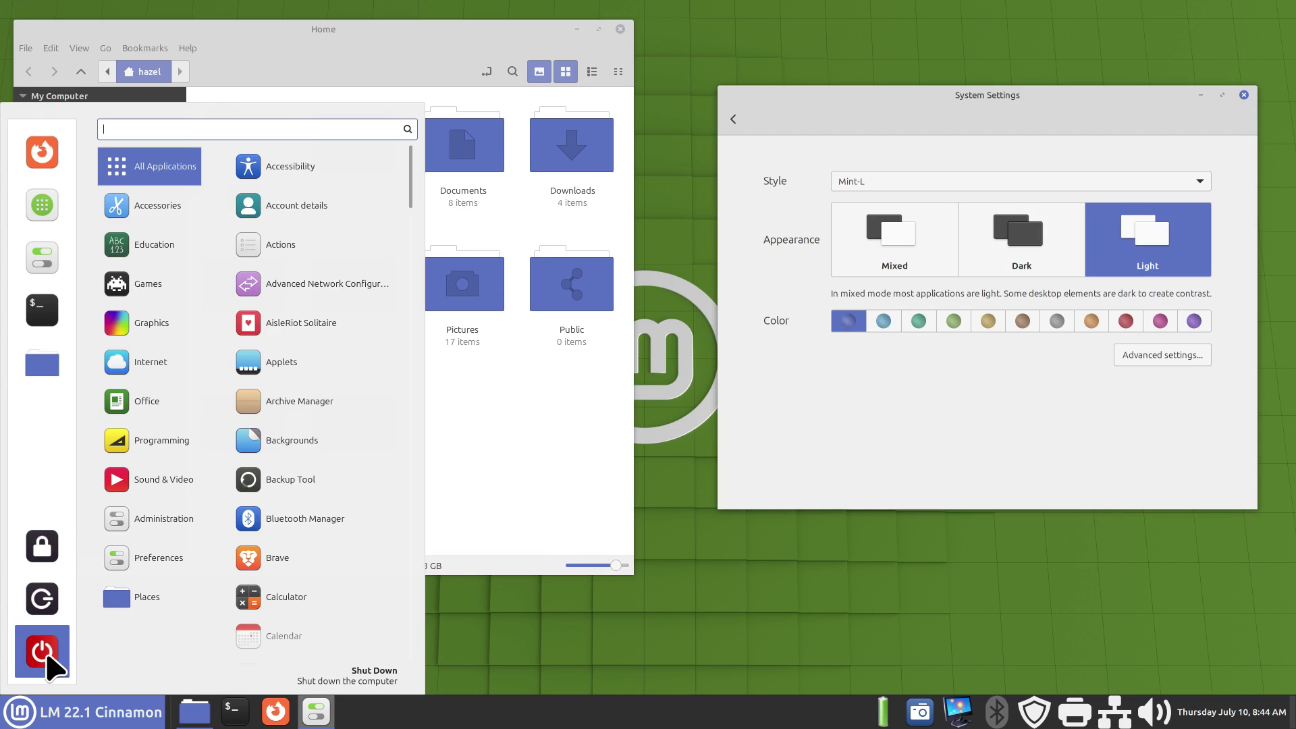
{"action": "left_click", "coordinate": [907, 432]}
{"action": "left_click", "coordinate": [1012, 254]}
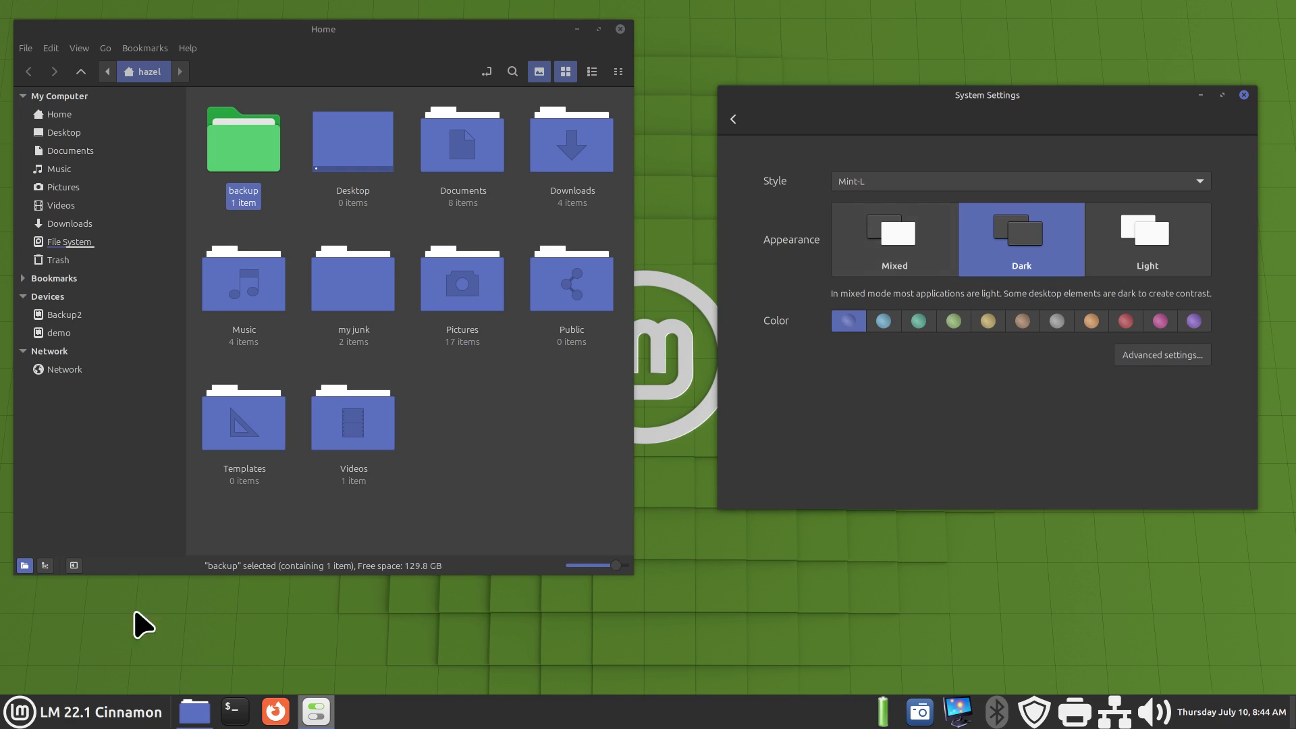
{"action": "left_click", "coordinate": [16, 721]}
{"action": "left_click", "coordinate": [978, 391]}
Step: Switch the appearance to Mixed and check how the main application menu looks
{"action": "left_click", "coordinate": [925, 249]}
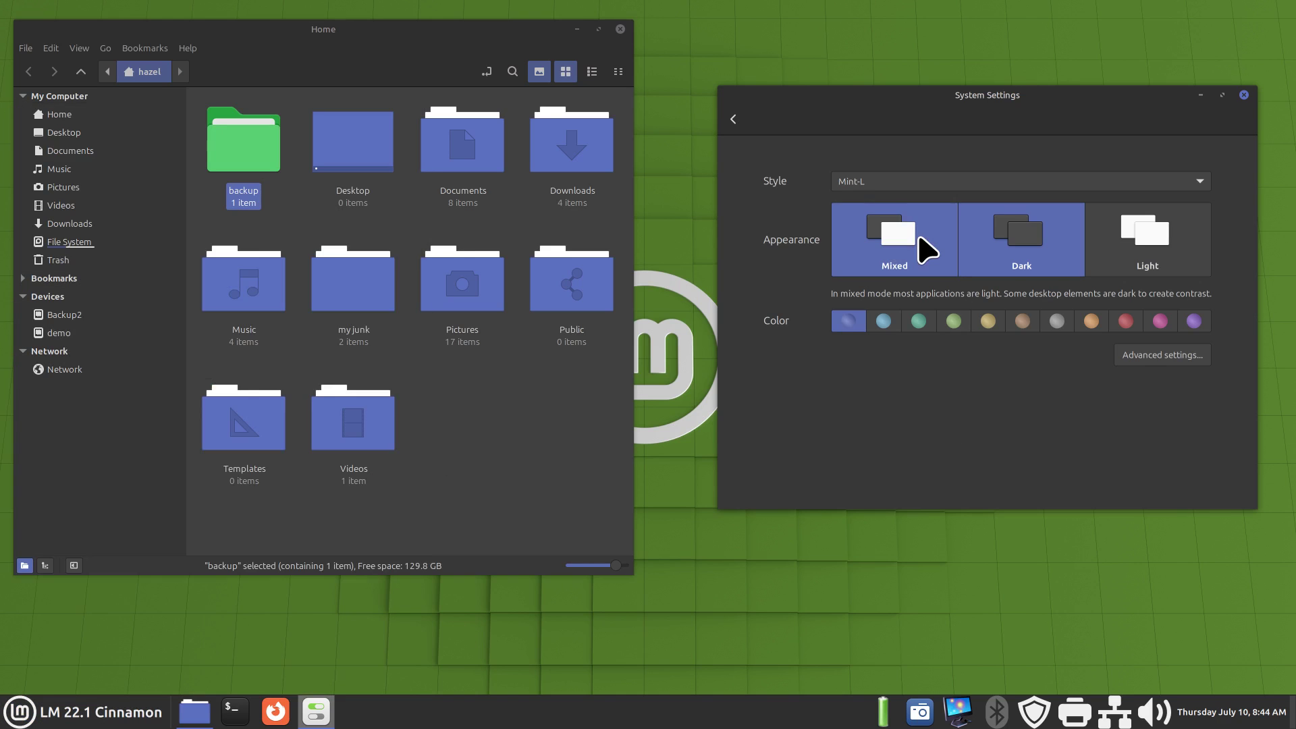
{"action": "left_click", "coordinate": [17, 715]}
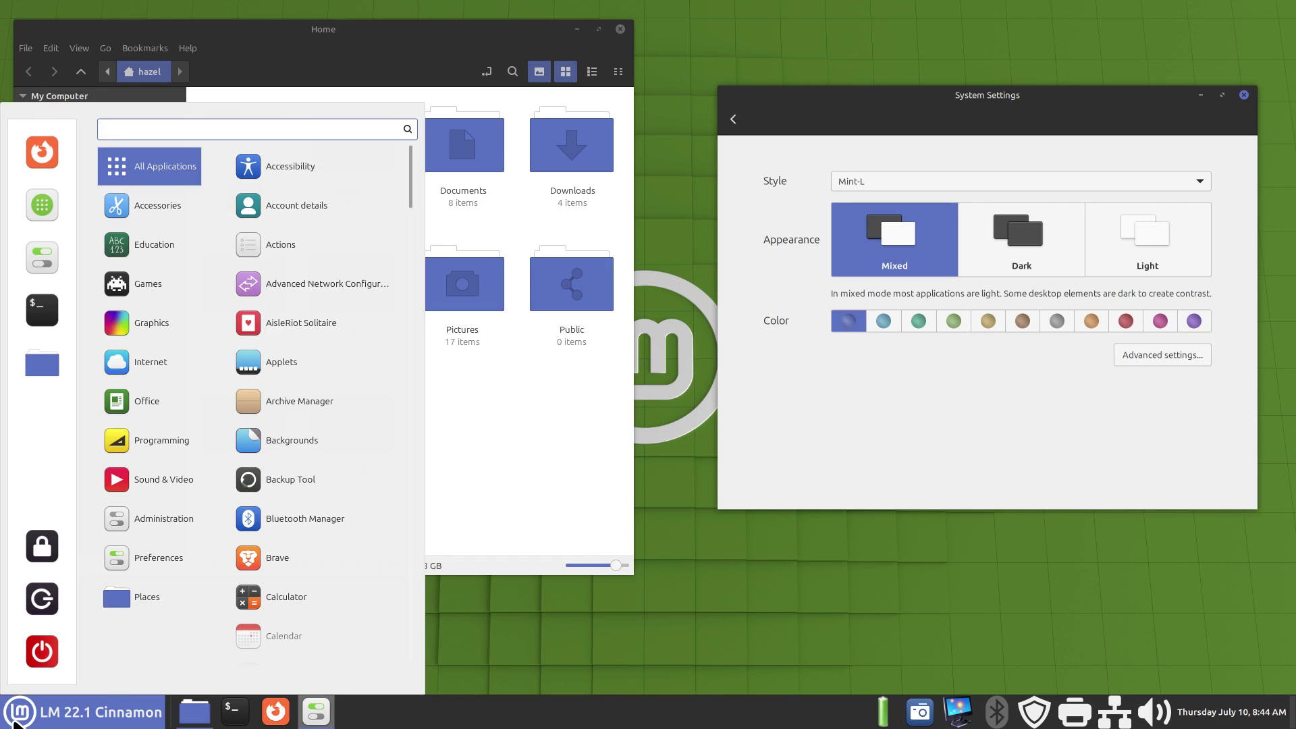
{"action": "left_click", "coordinate": [820, 481]}
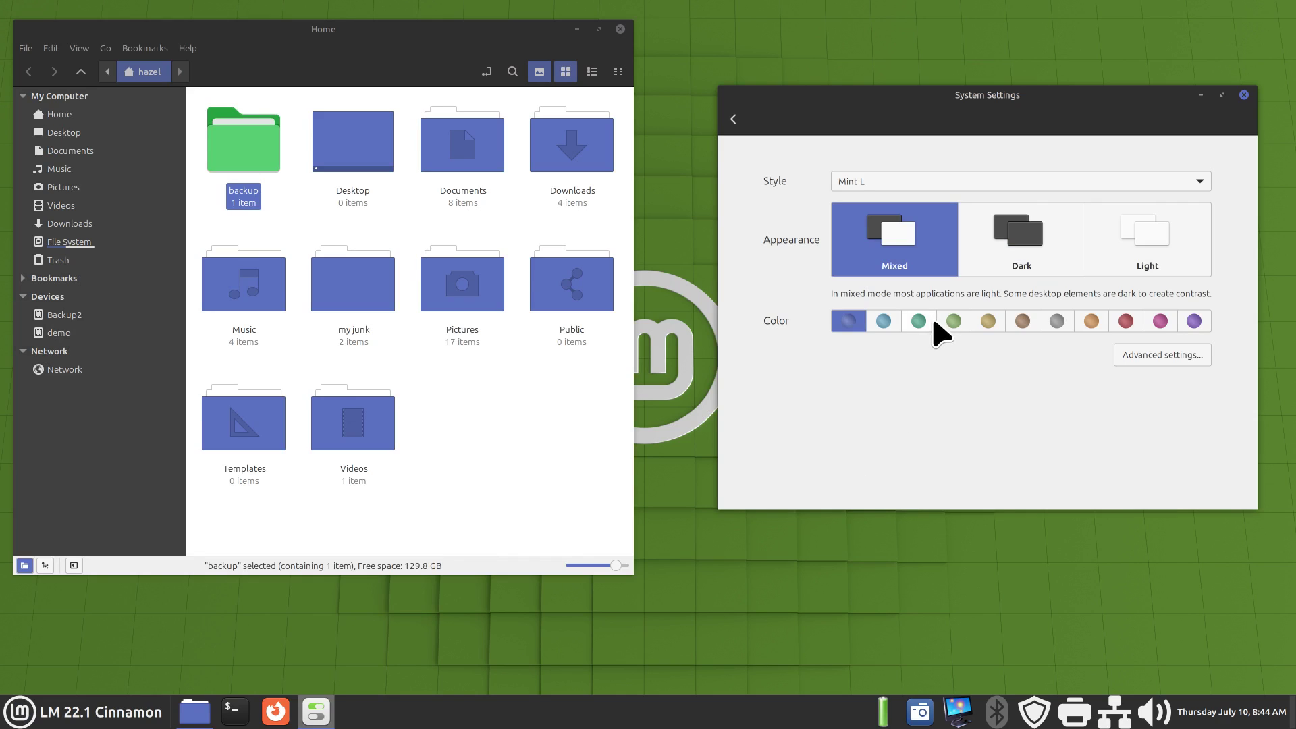
Step: Preview the light blue, teal, orange and red accent colors, check the main application menu in red, and restore the indigo blue color
{"action": "left_click", "coordinate": [881, 321]}
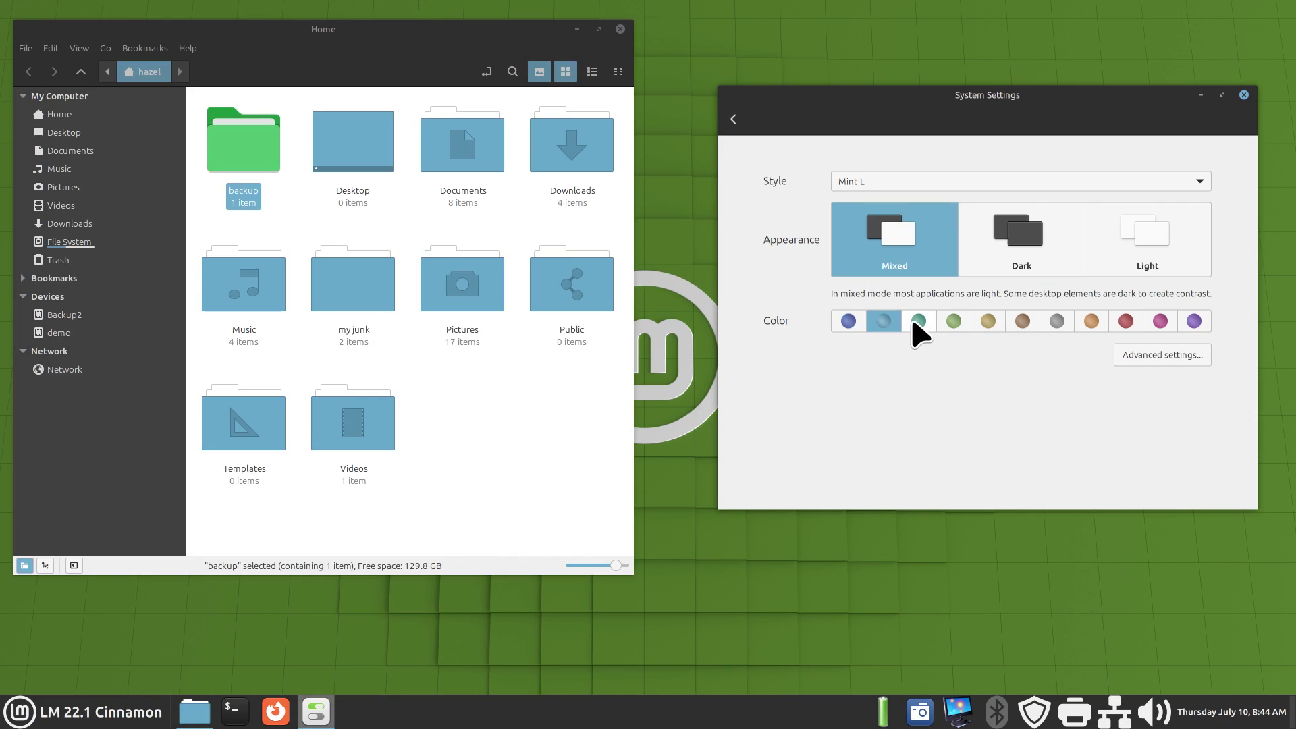
{"action": "left_click", "coordinate": [912, 322]}
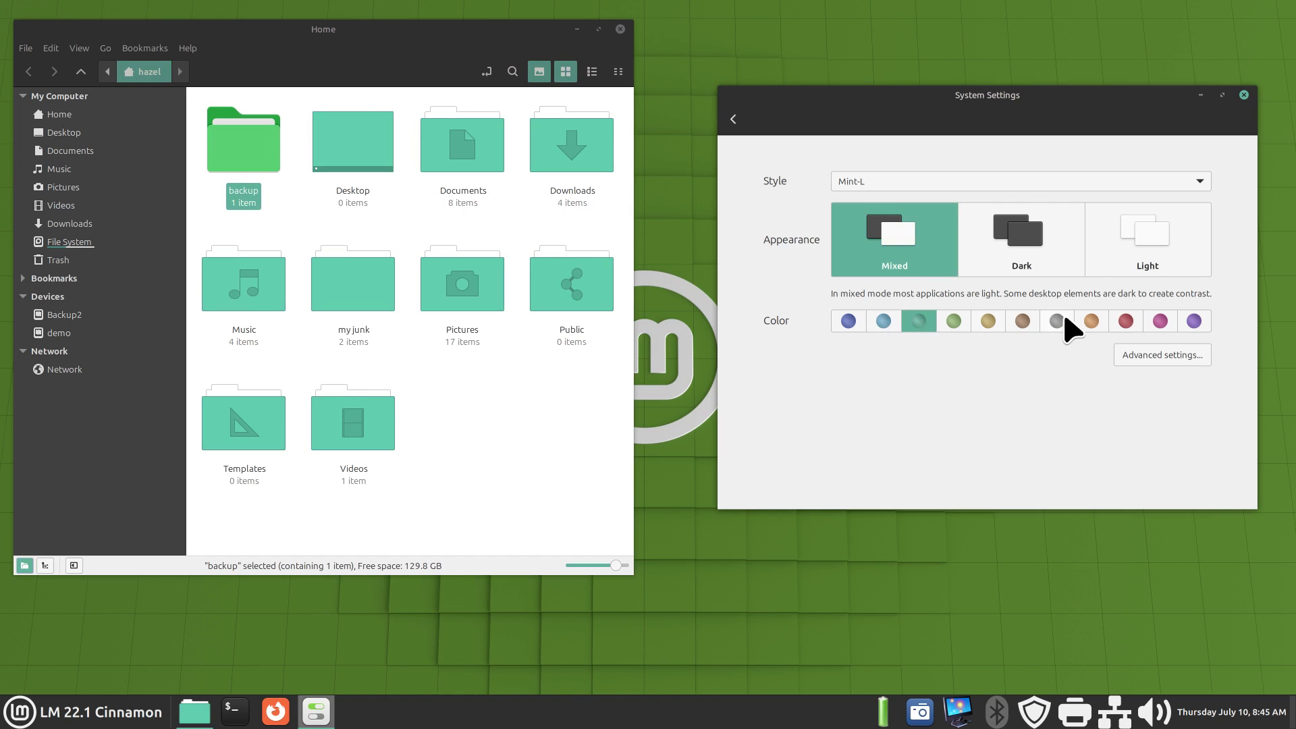
{"action": "left_click", "coordinate": [1092, 322]}
{"action": "left_click", "coordinate": [1125, 321]}
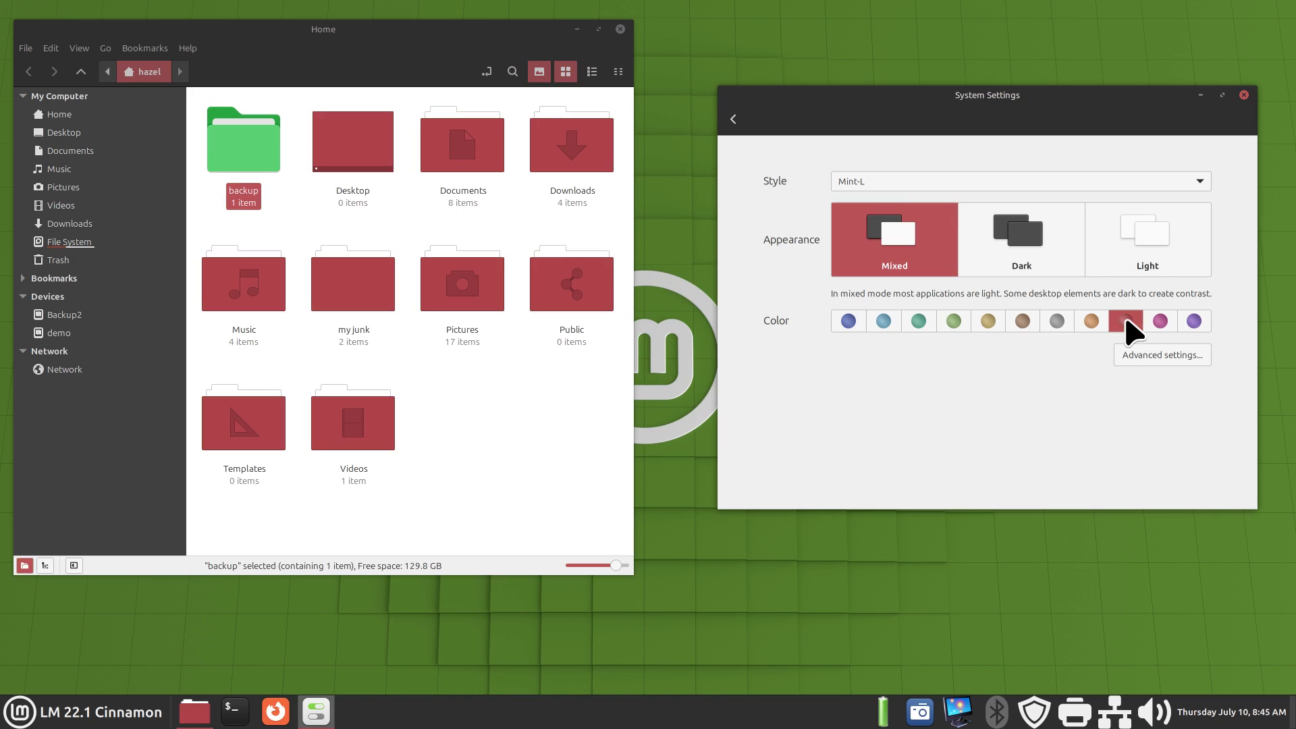
{"action": "left_click", "coordinate": [54, 714]}
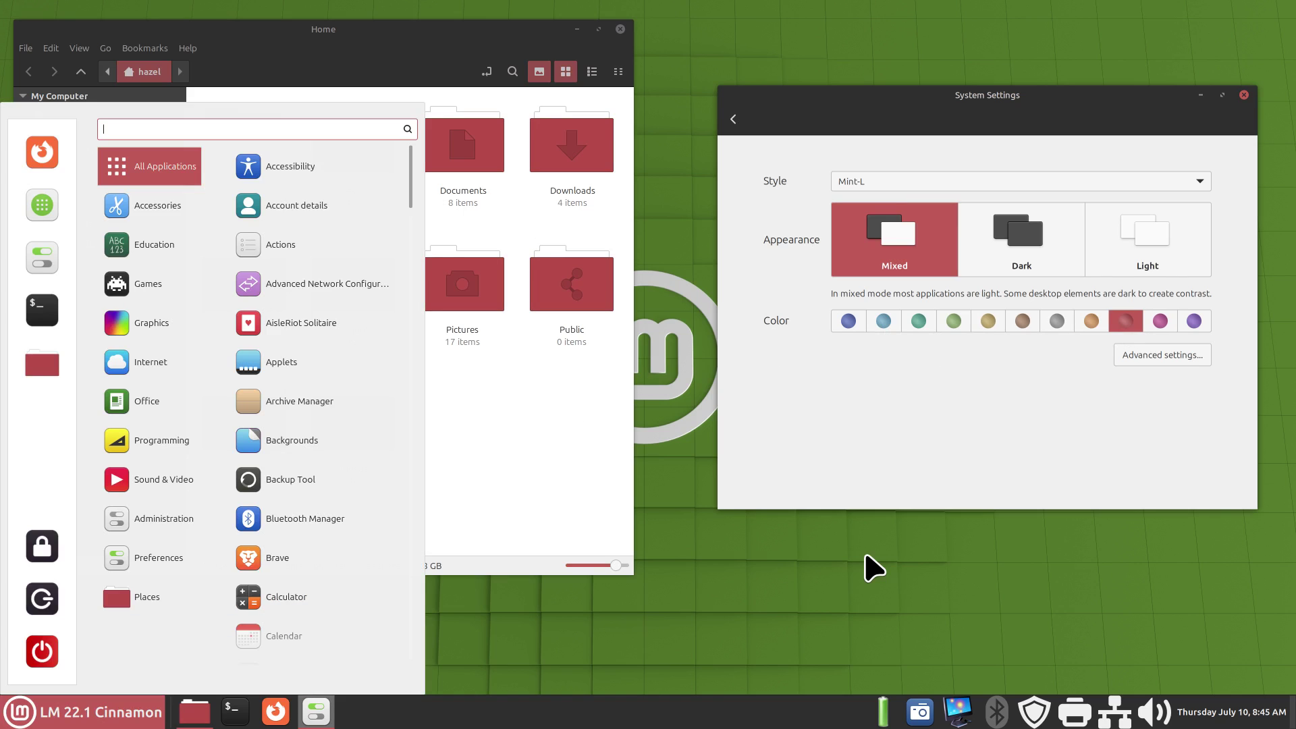
{"action": "left_click", "coordinate": [904, 481]}
{"action": "left_click", "coordinate": [851, 322]}
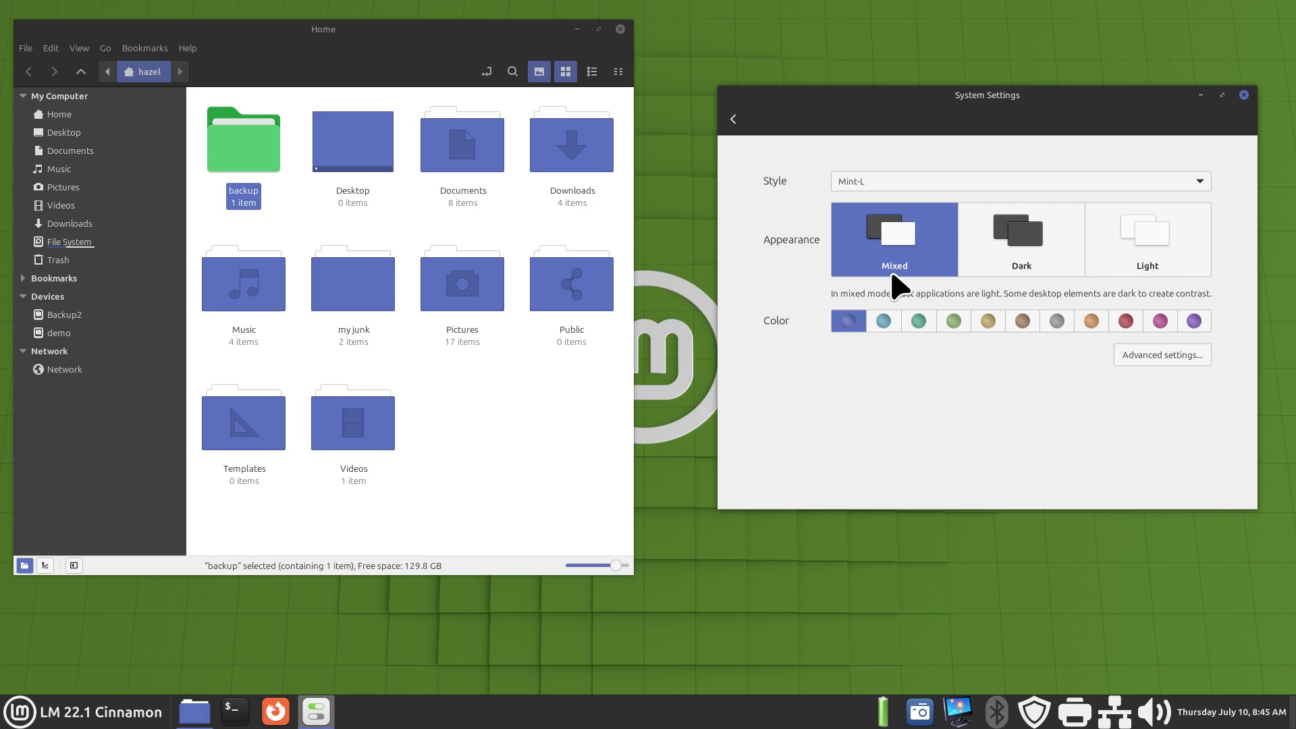
Step: Preview the Dark appearance once more and set the appearance back to Light
{"action": "left_click", "coordinate": [1006, 233]}
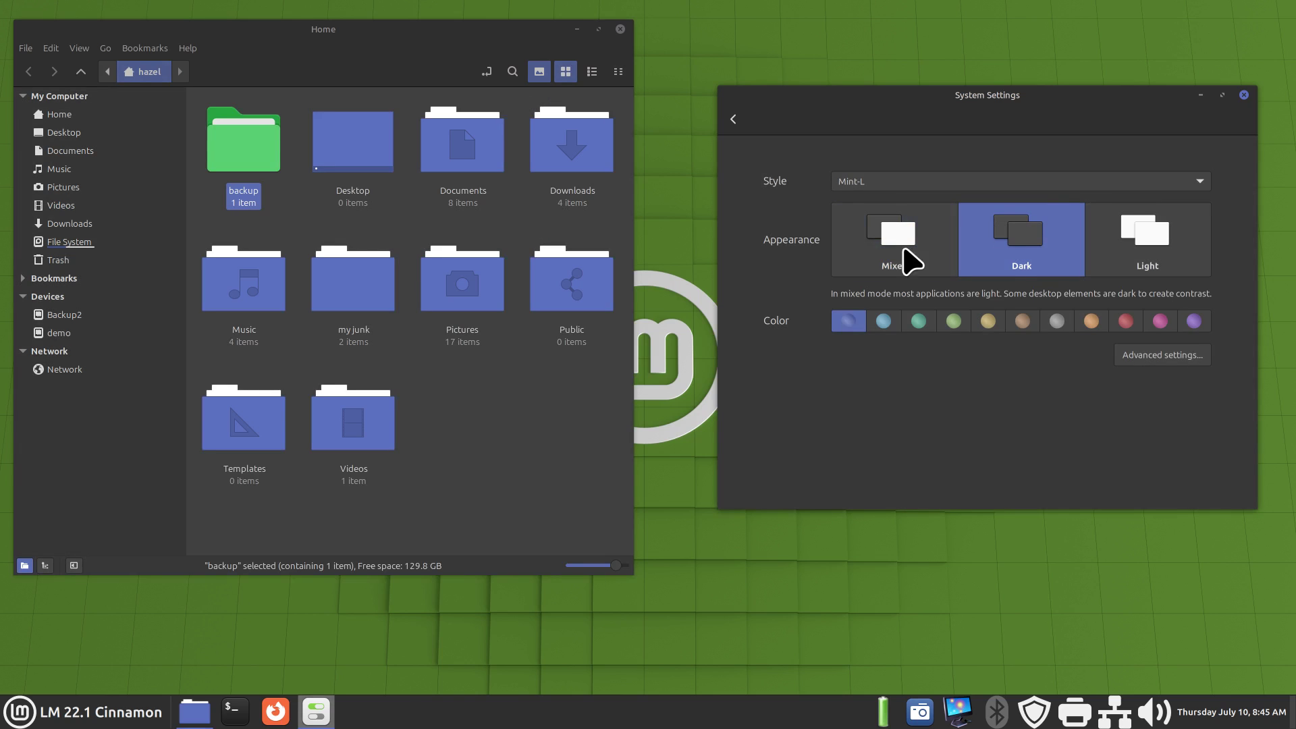
{"action": "left_click", "coordinate": [22, 710]}
{"action": "left_click", "coordinate": [1143, 263]}
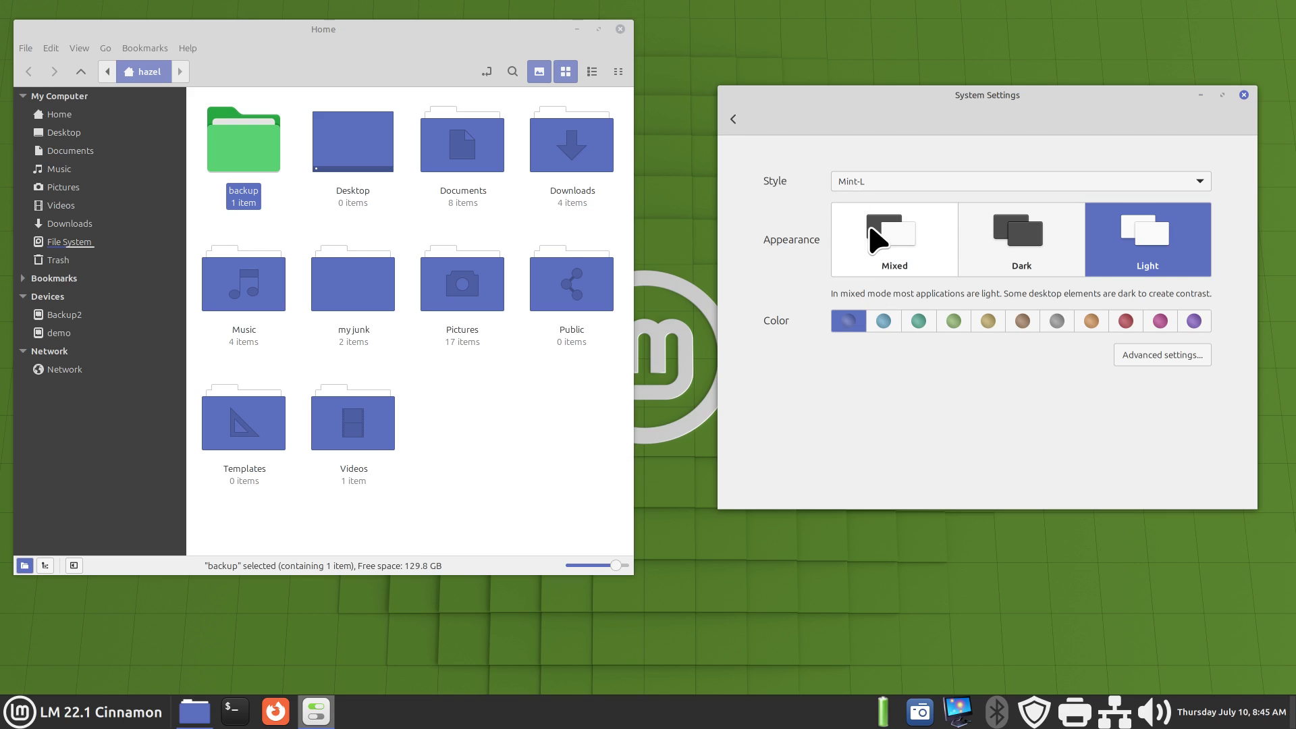
Step: Preview the Mint-X style and check the Administration and Preferences categories in the main application menu
{"action": "left_click", "coordinate": [865, 182]}
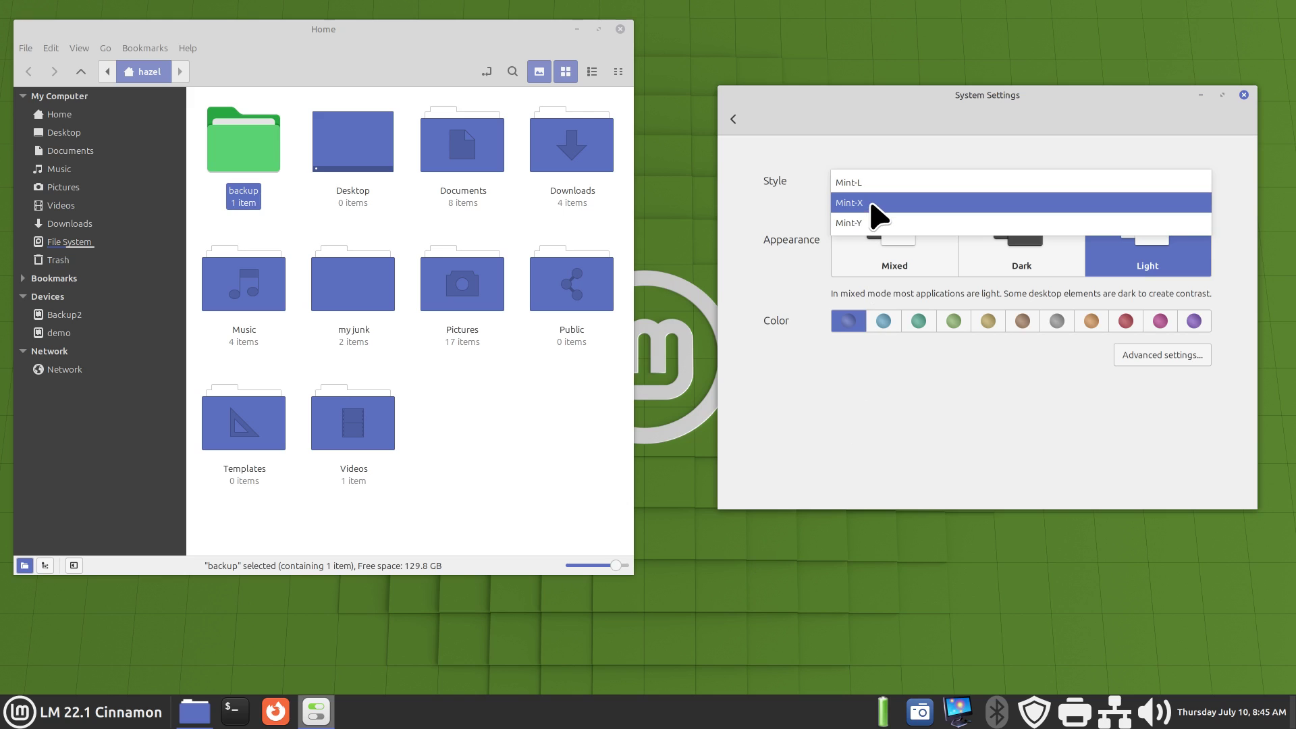
{"action": "left_click", "coordinate": [871, 202]}
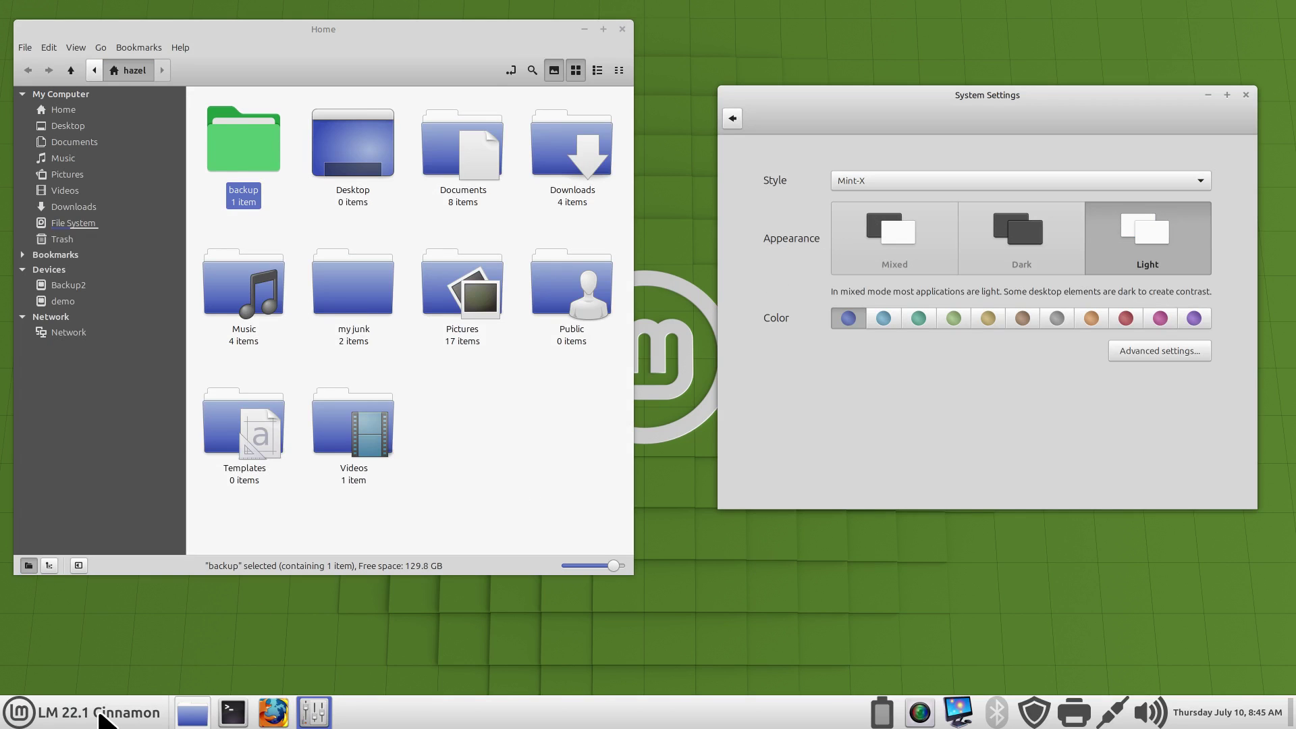
{"action": "left_click", "coordinate": [42, 722]}
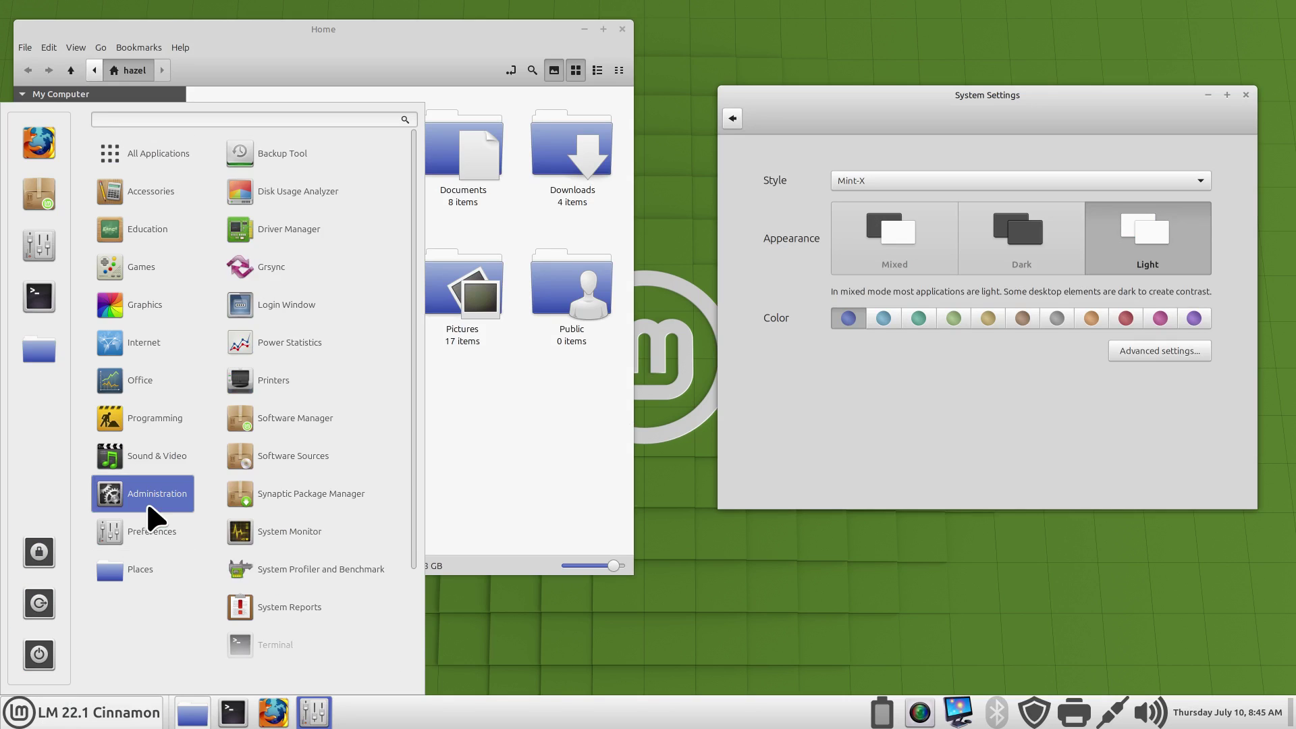
{"action": "mouse_move", "coordinate": [148, 520]}
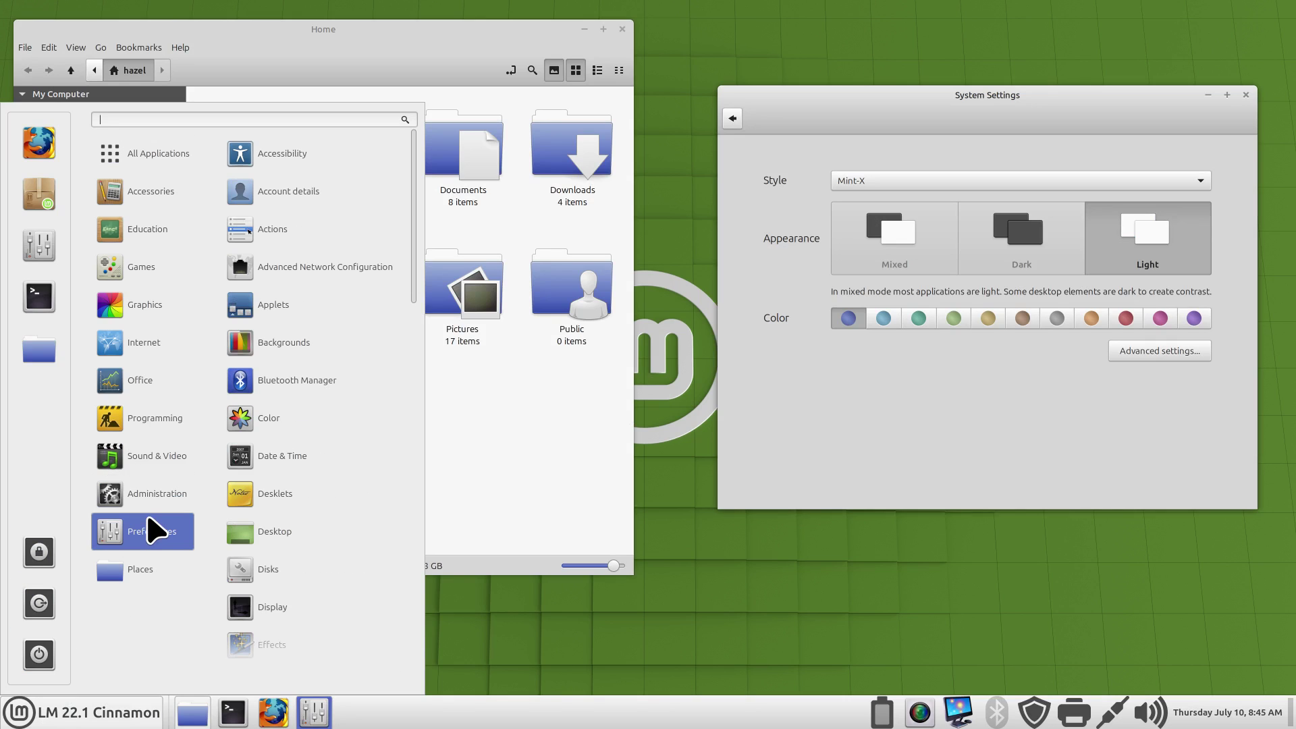
{"action": "left_click", "coordinate": [903, 423]}
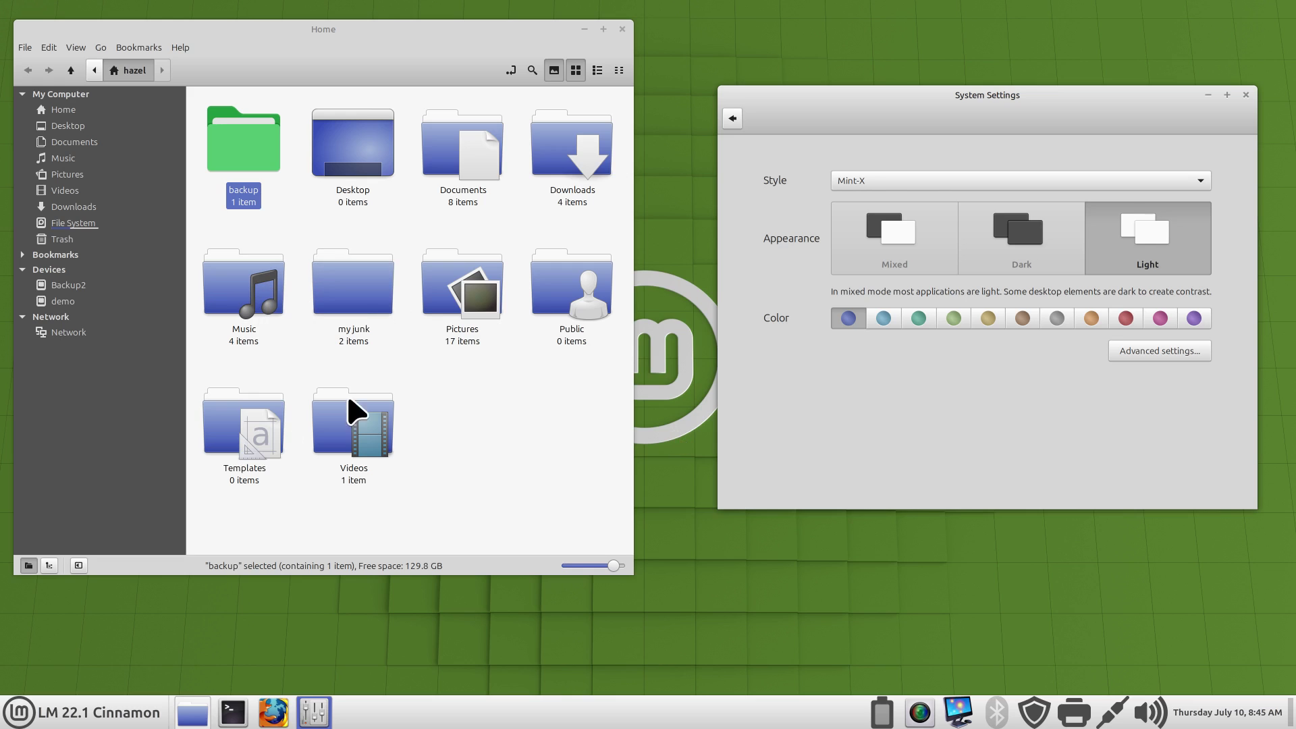
Step: Compare the two styles on the desktop by switching back to Mint-L and returning to Mint-X
{"action": "left_click", "coordinate": [871, 183]}
{"action": "left_click", "coordinate": [869, 156]}
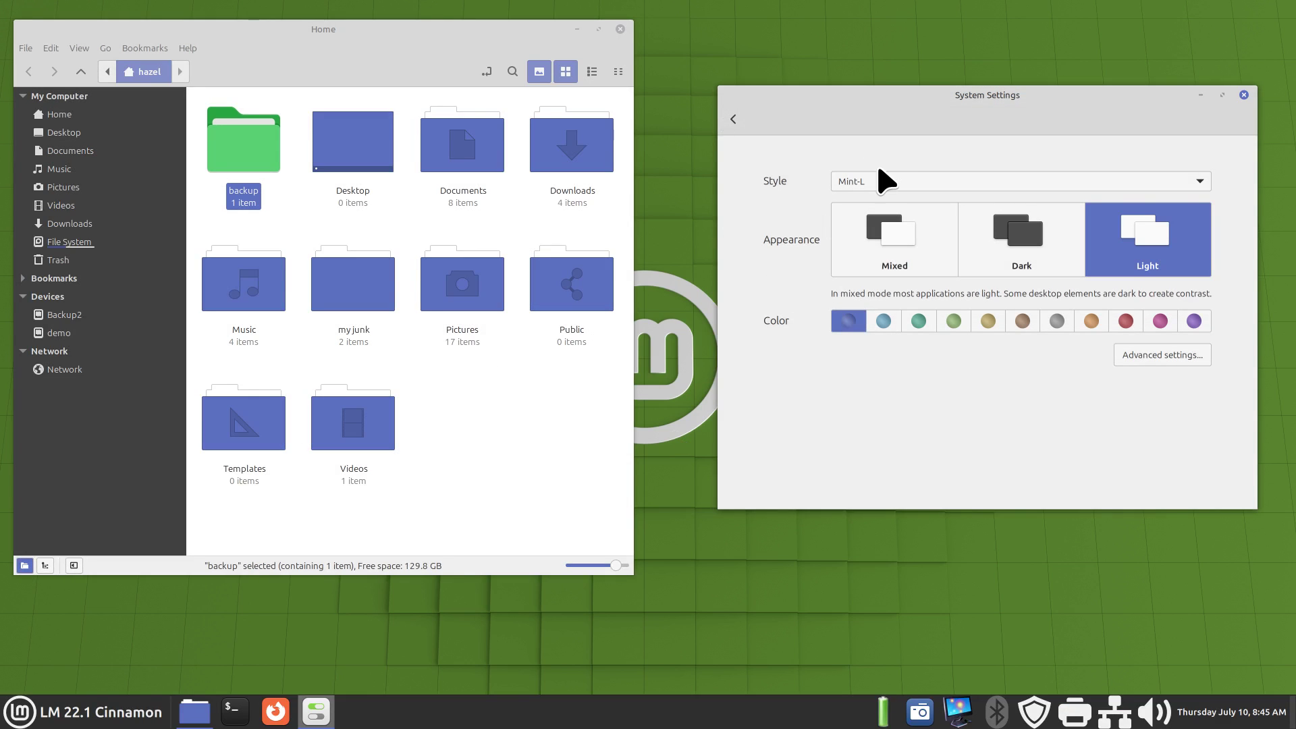
{"action": "left_click", "coordinate": [901, 178]}
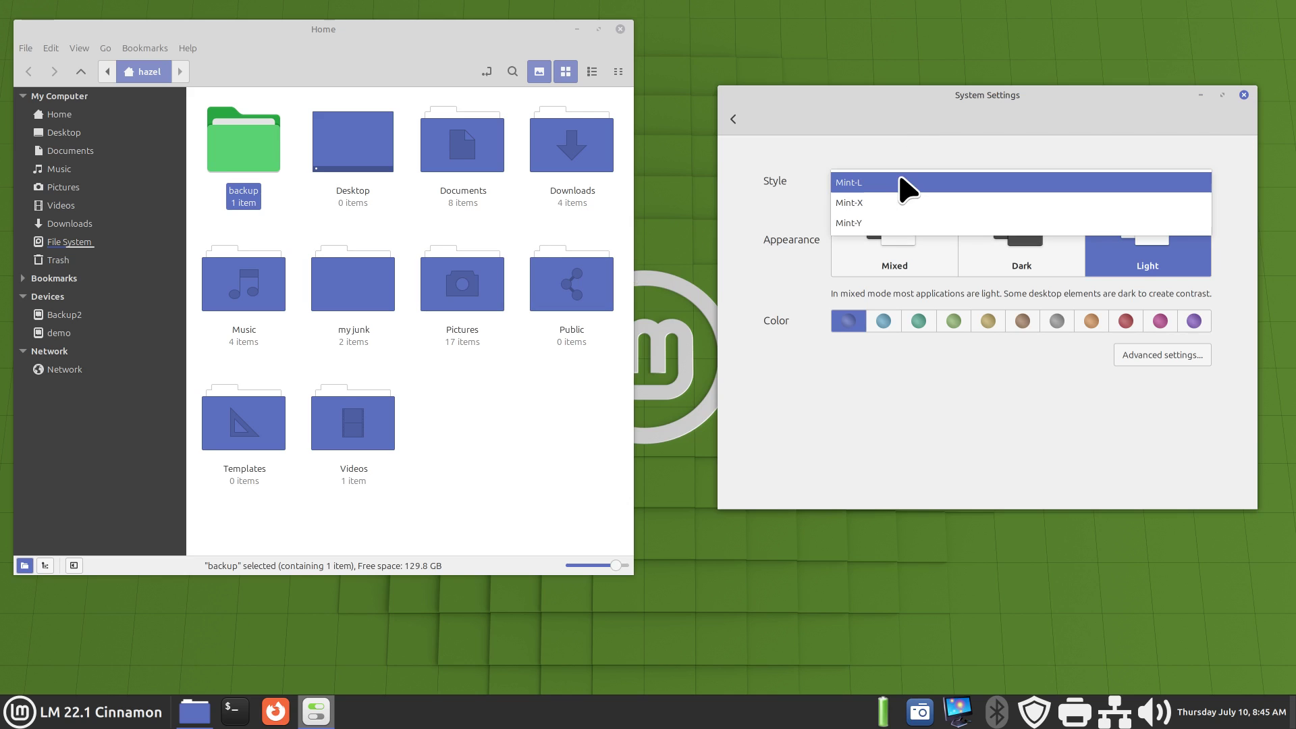
{"action": "left_click", "coordinate": [893, 200]}
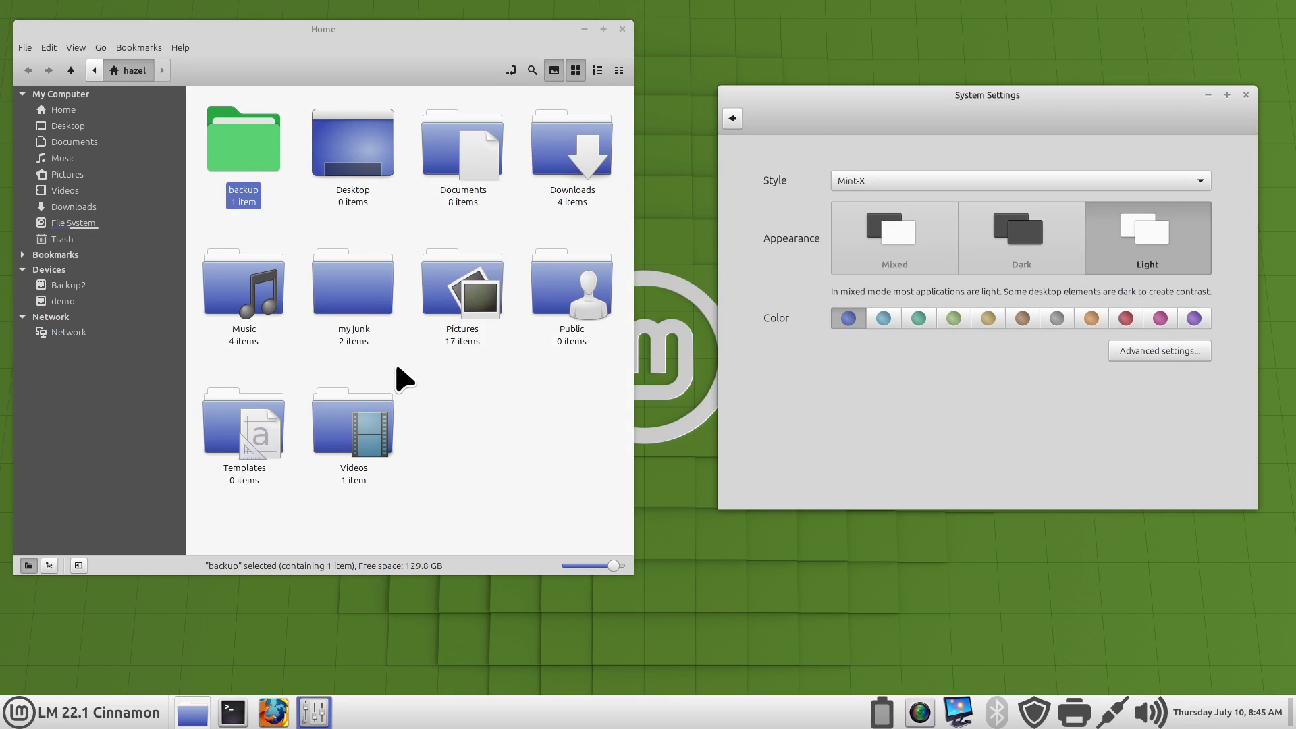
Step: Preview the teal, brown, gray and red accent colors in the Mint-X style and restore the indigo blue color
{"action": "left_click", "coordinate": [920, 319]}
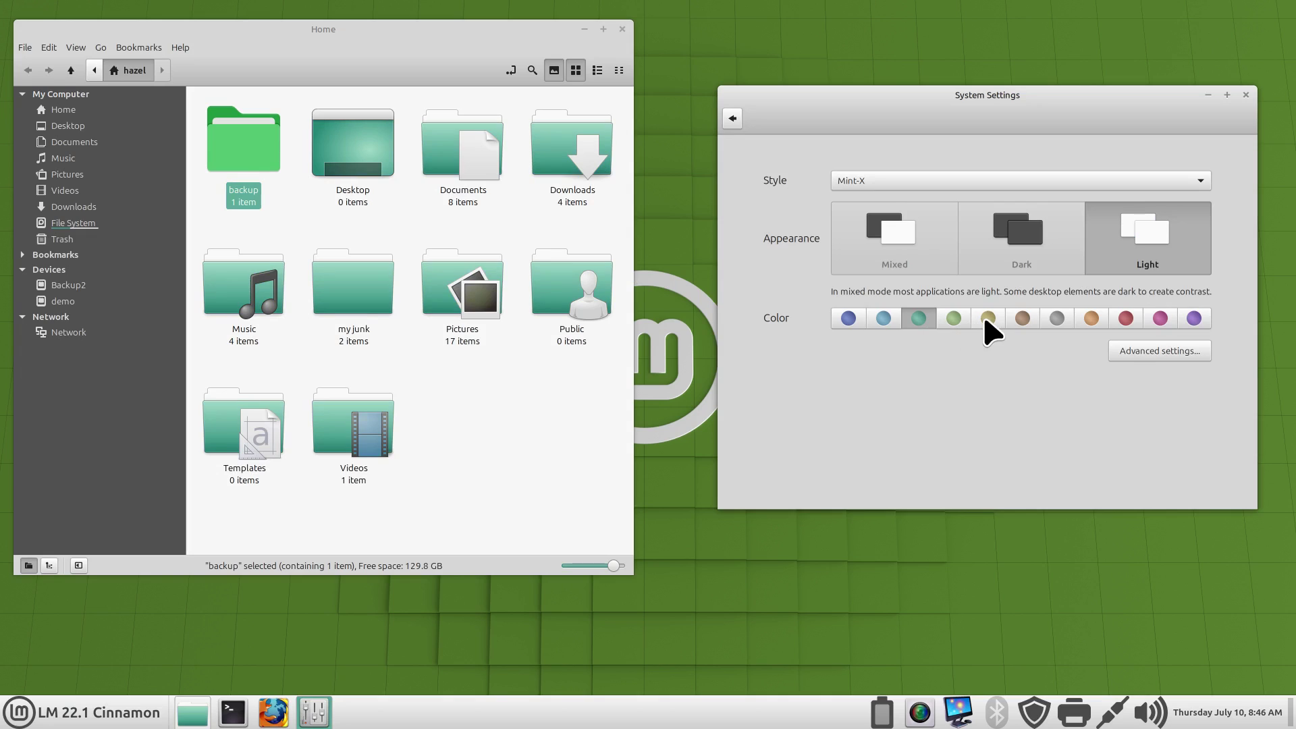
{"action": "left_click", "coordinate": [1023, 318]}
{"action": "left_click", "coordinate": [1057, 318]}
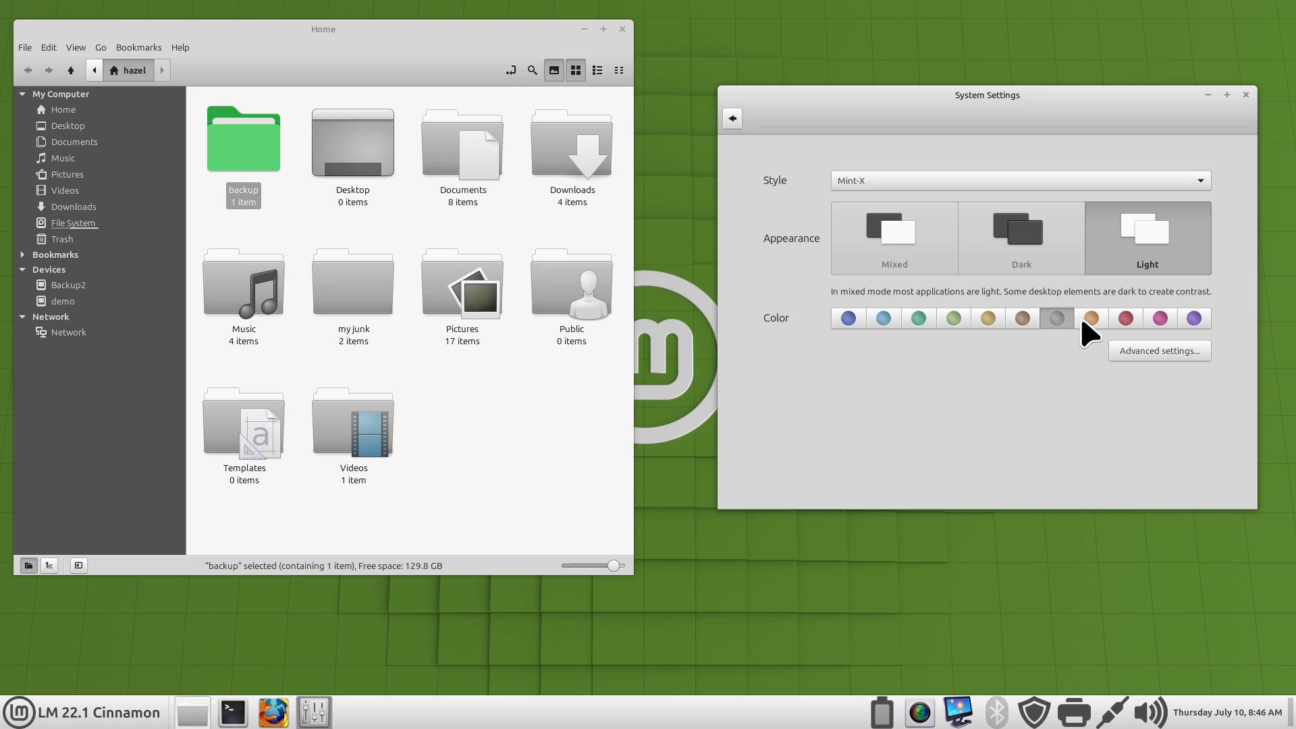
{"action": "left_click", "coordinate": [1126, 318]}
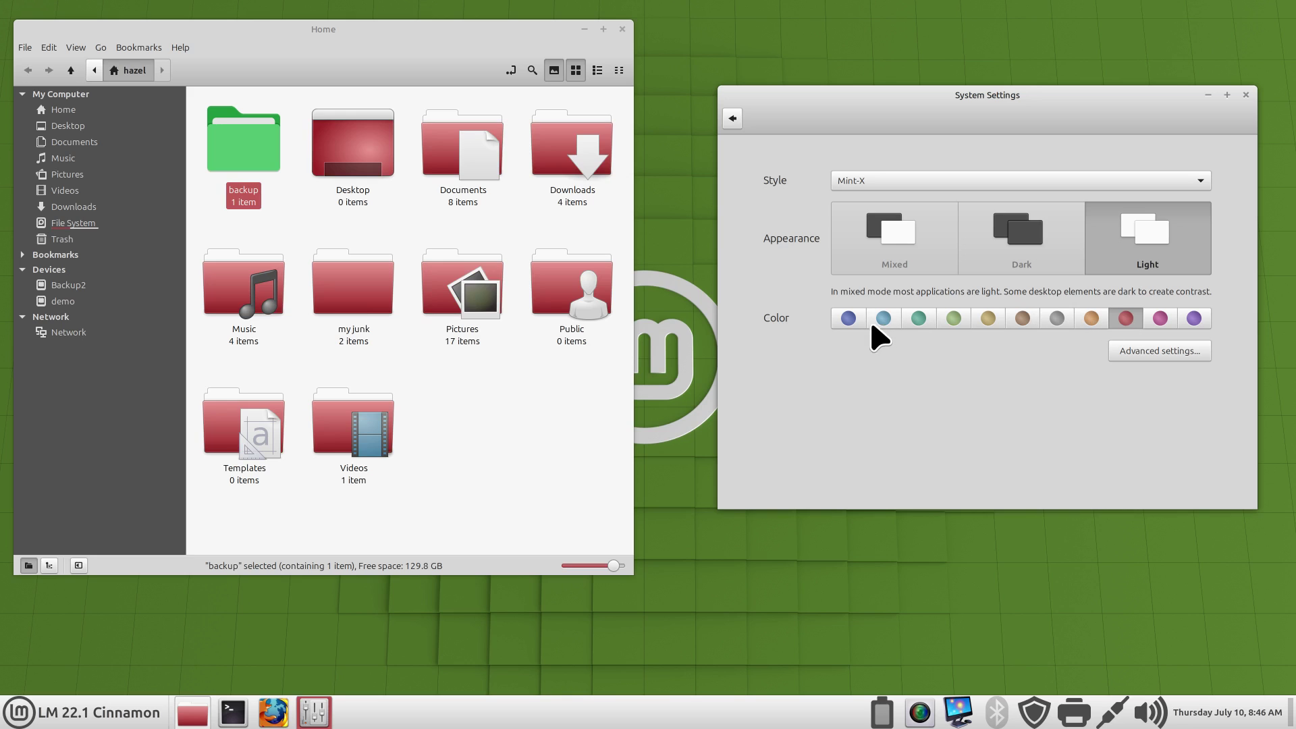
{"action": "left_click", "coordinate": [848, 318]}
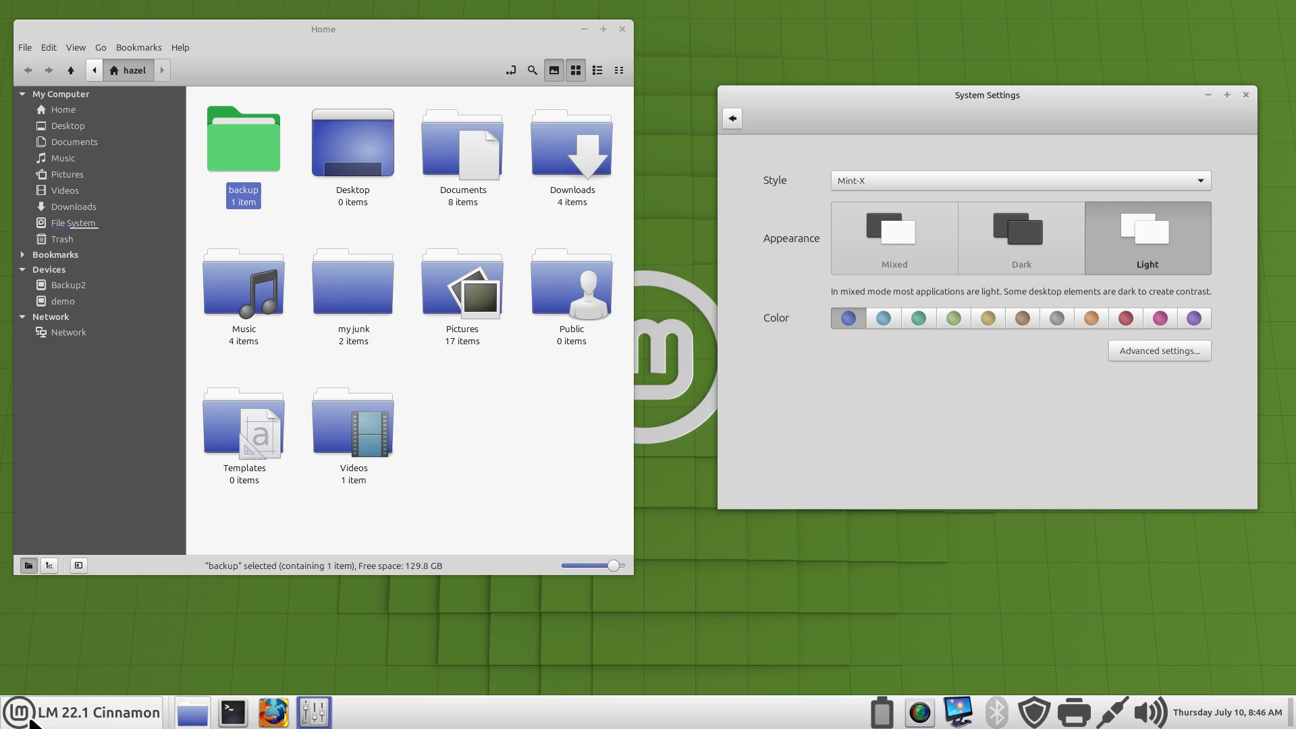
Step: Compare the main application menu in the Mint-X and Mint-L styles, leaving the style at Mint-L
{"action": "left_click", "coordinate": [125, 707]}
{"action": "left_click", "coordinate": [986, 251]}
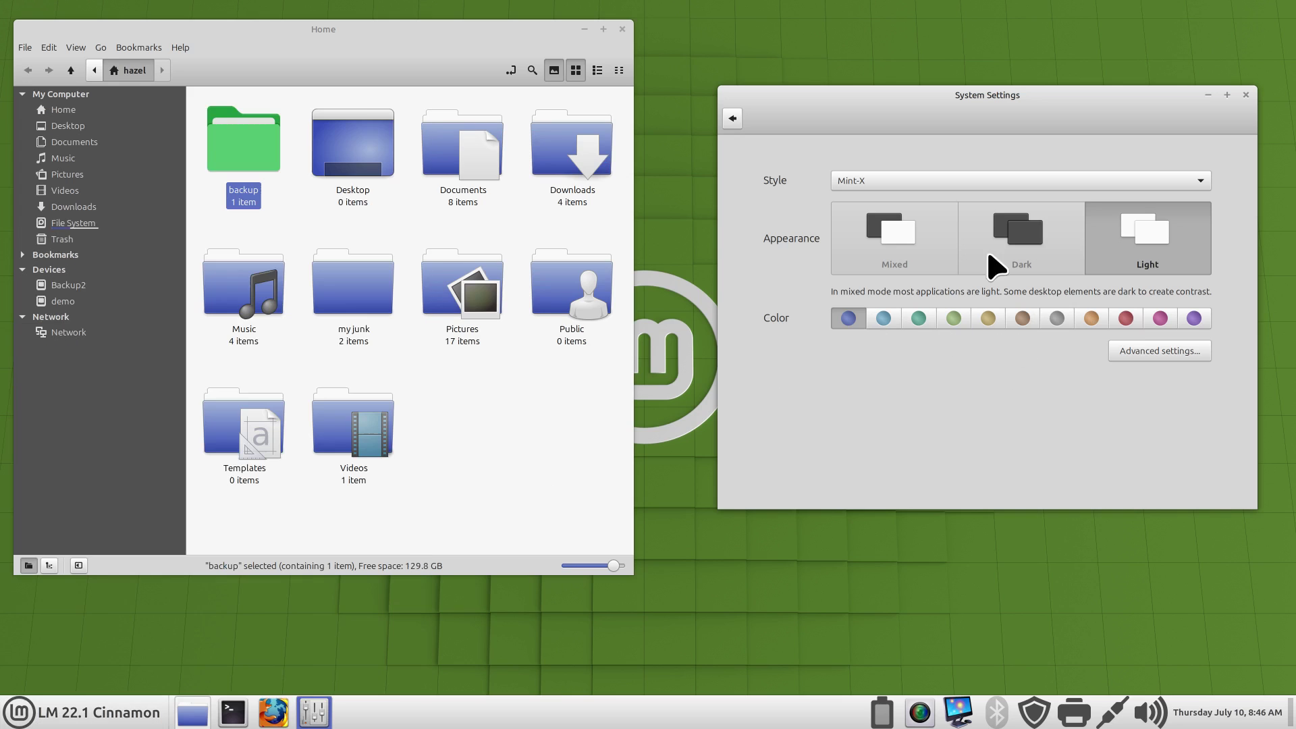
{"action": "left_click", "coordinate": [861, 184]}
{"action": "left_click", "coordinate": [858, 160]}
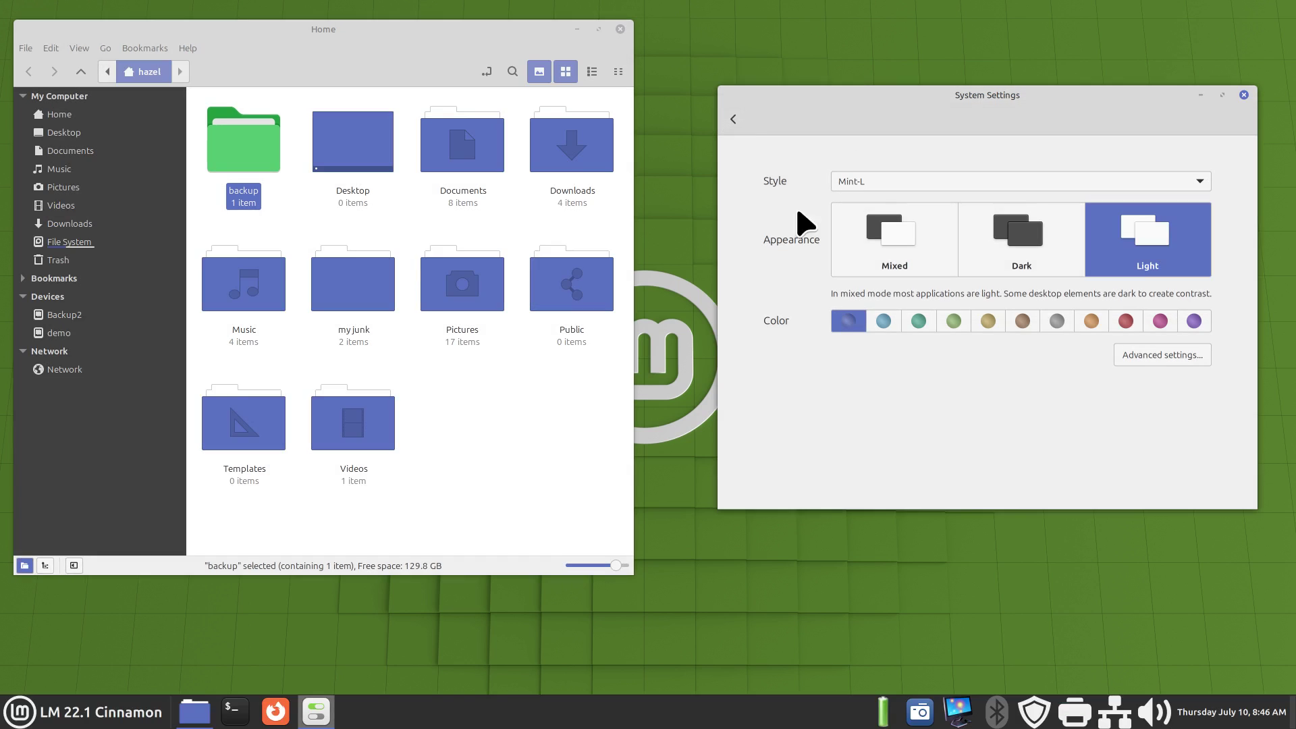
{"action": "left_click", "coordinate": [20, 710]}
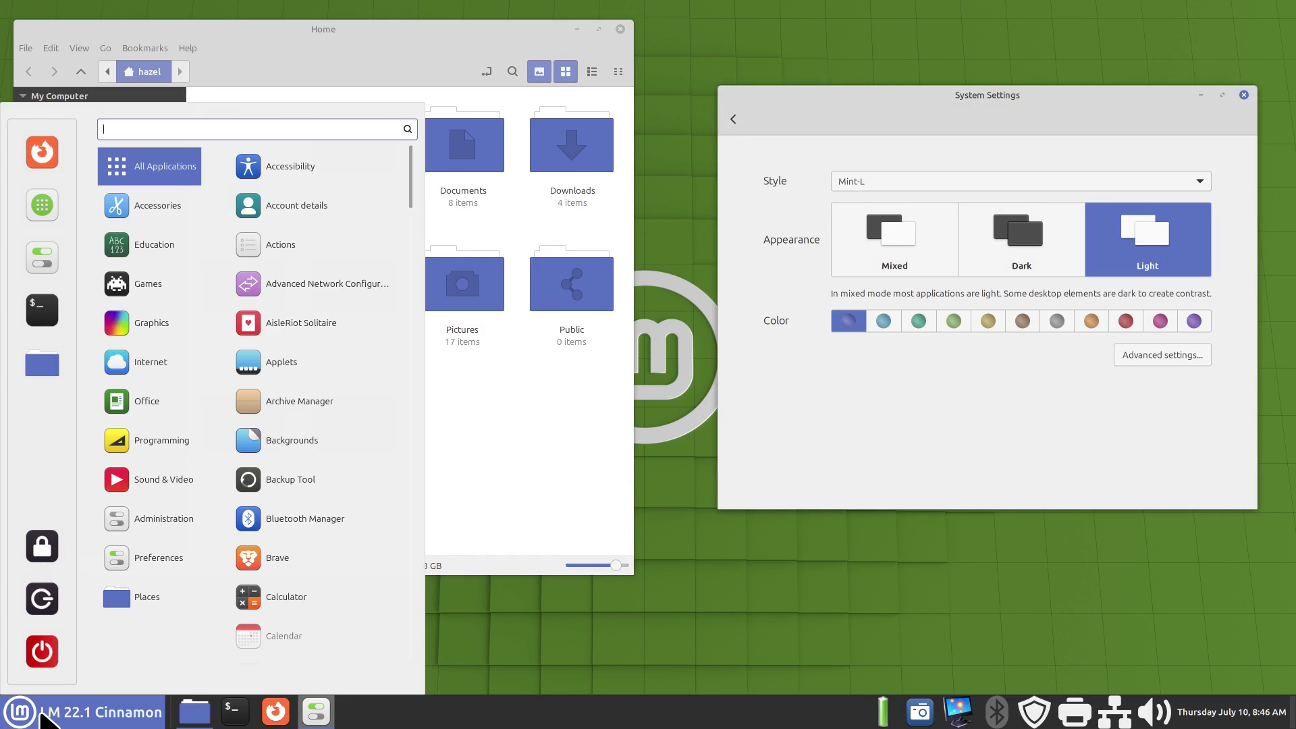
{"action": "left_click", "coordinate": [845, 426]}
Step: Set the style to Mint-Y and preview its Dark and Light appearances, returning to Mixed
{"action": "left_click", "coordinate": [860, 183]}
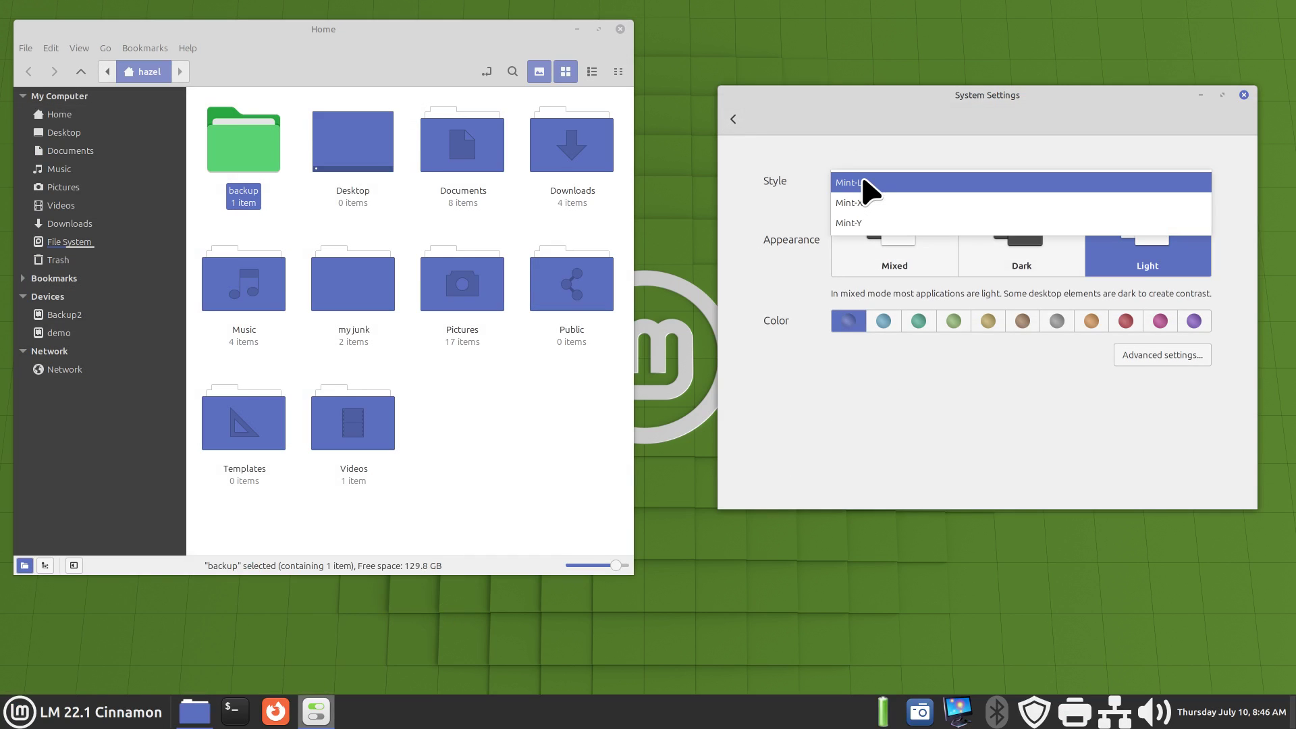
{"action": "left_click", "coordinate": [870, 224]}
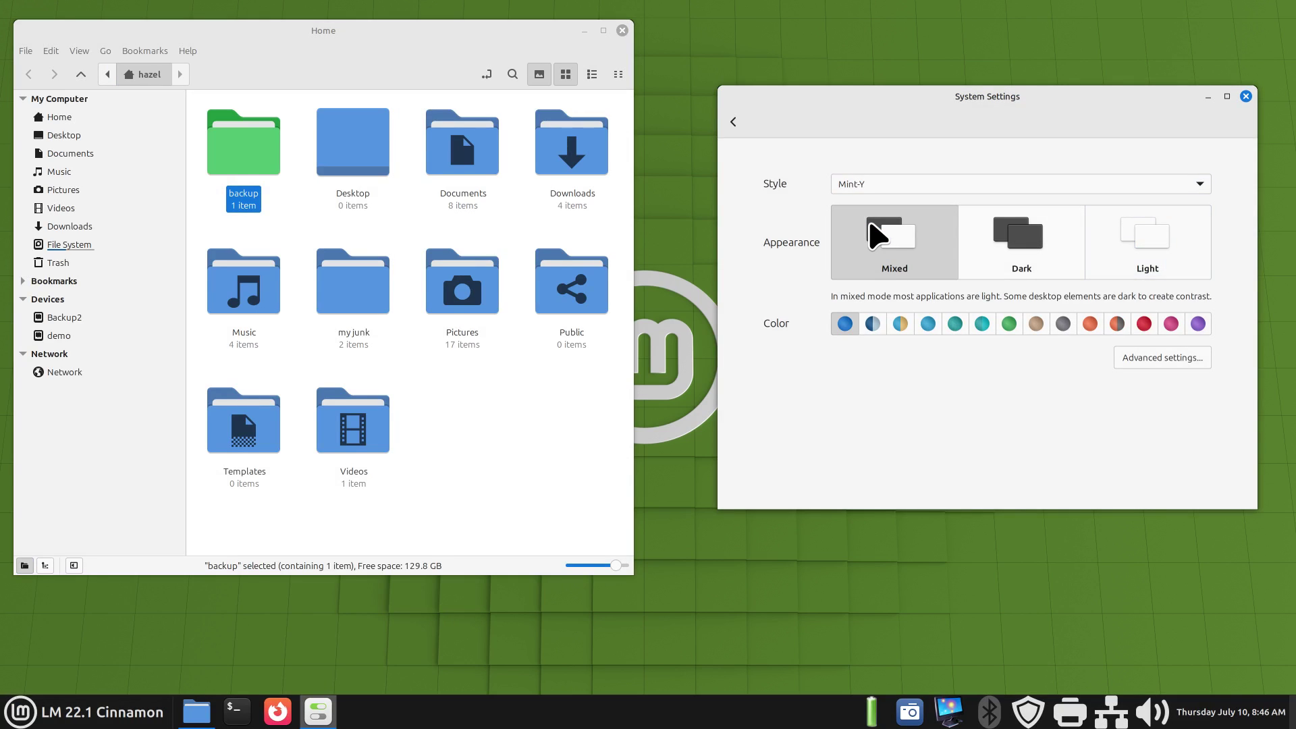
{"action": "left_click", "coordinate": [1006, 252]}
{"action": "left_click", "coordinate": [1137, 252]}
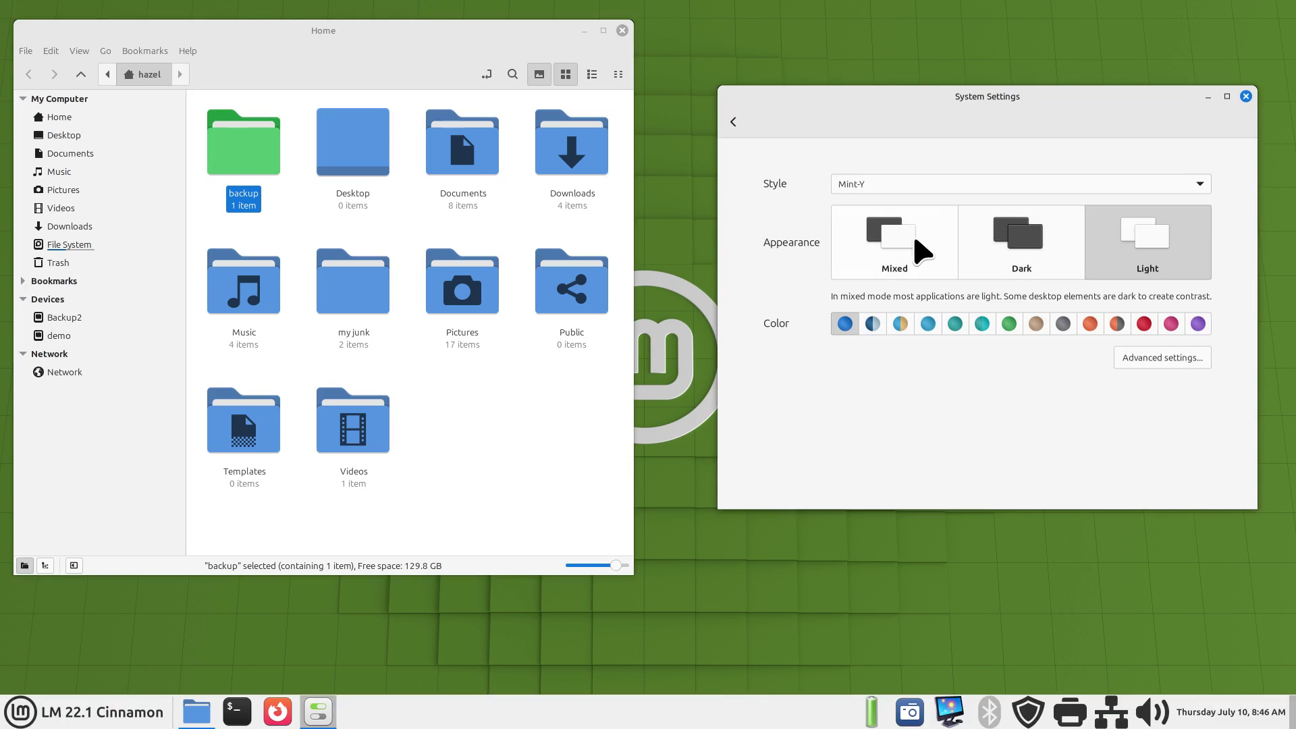
{"action": "left_click", "coordinate": [916, 240]}
Step: Recheck the Dark and Light appearances of the Mint-Y style and set the appearance back to Mixed
{"action": "left_click", "coordinate": [859, 183]}
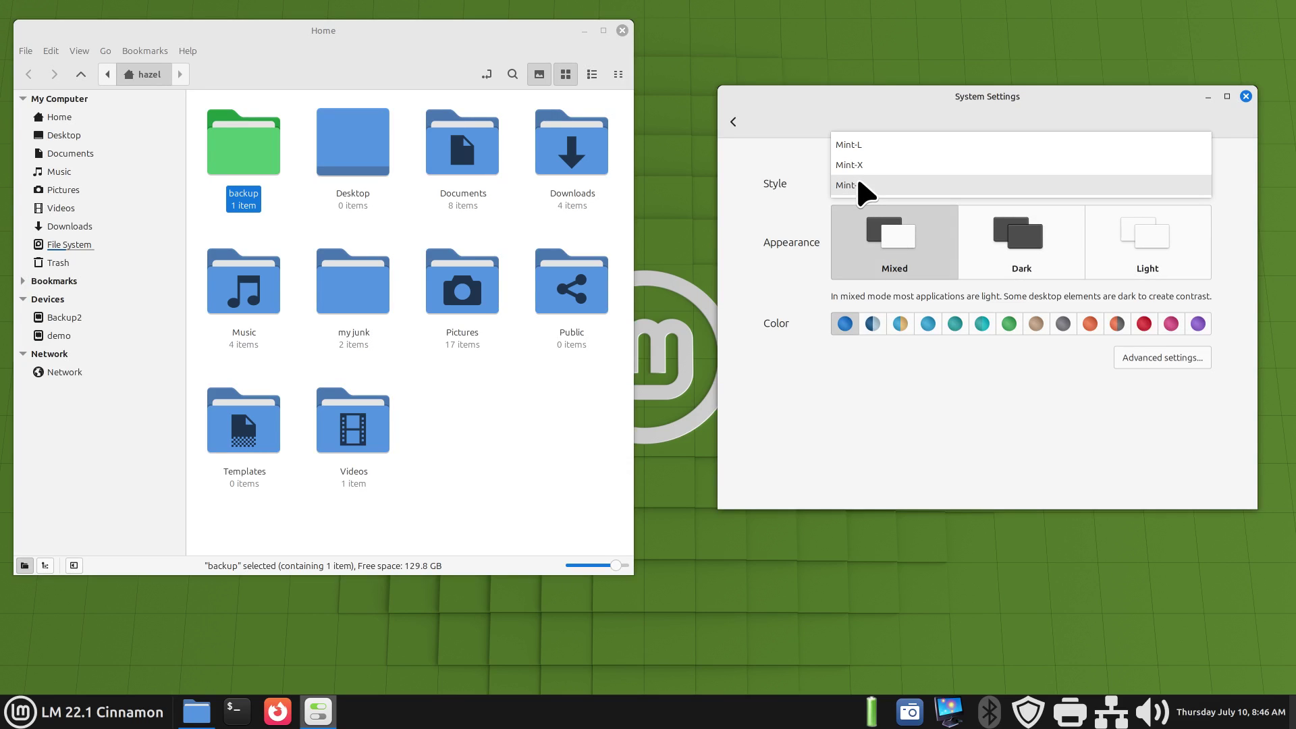
{"action": "left_click", "coordinate": [859, 185]}
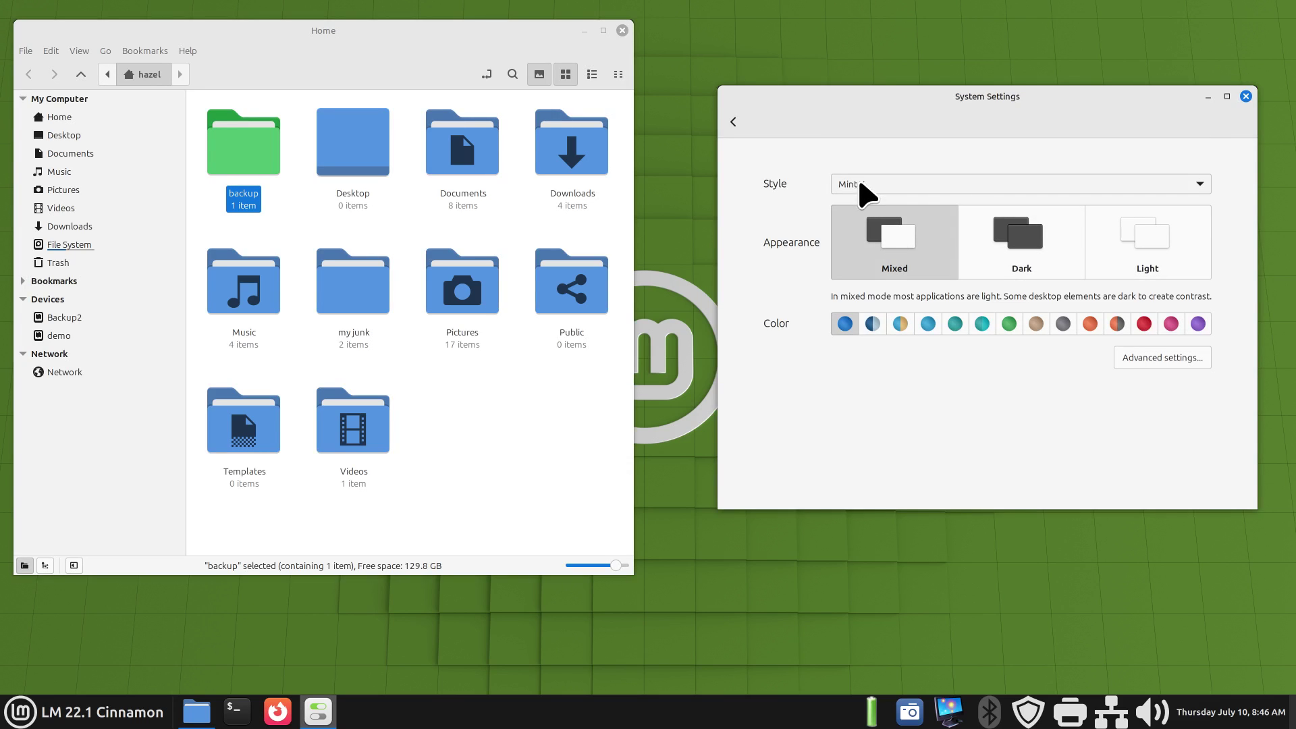
{"action": "left_click", "coordinate": [1048, 237]}
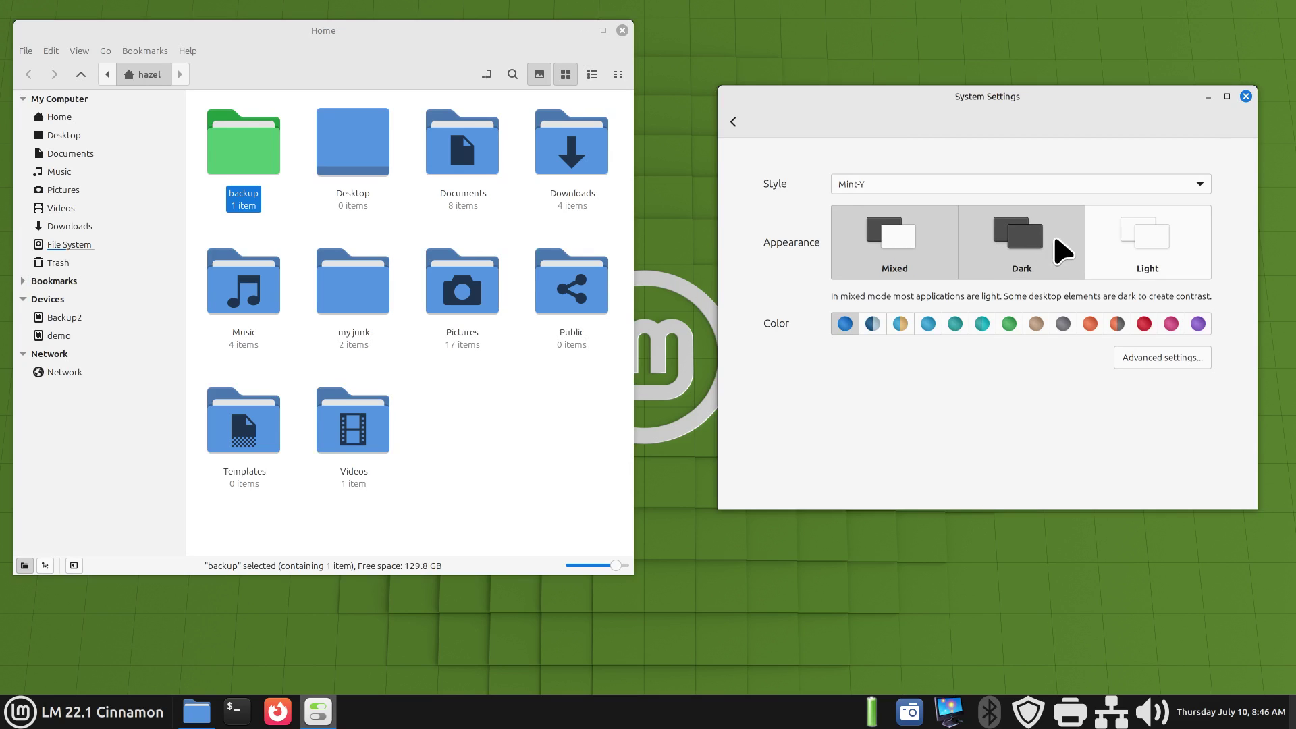
{"action": "left_click", "coordinate": [1108, 223]}
{"action": "left_click", "coordinate": [916, 233]}
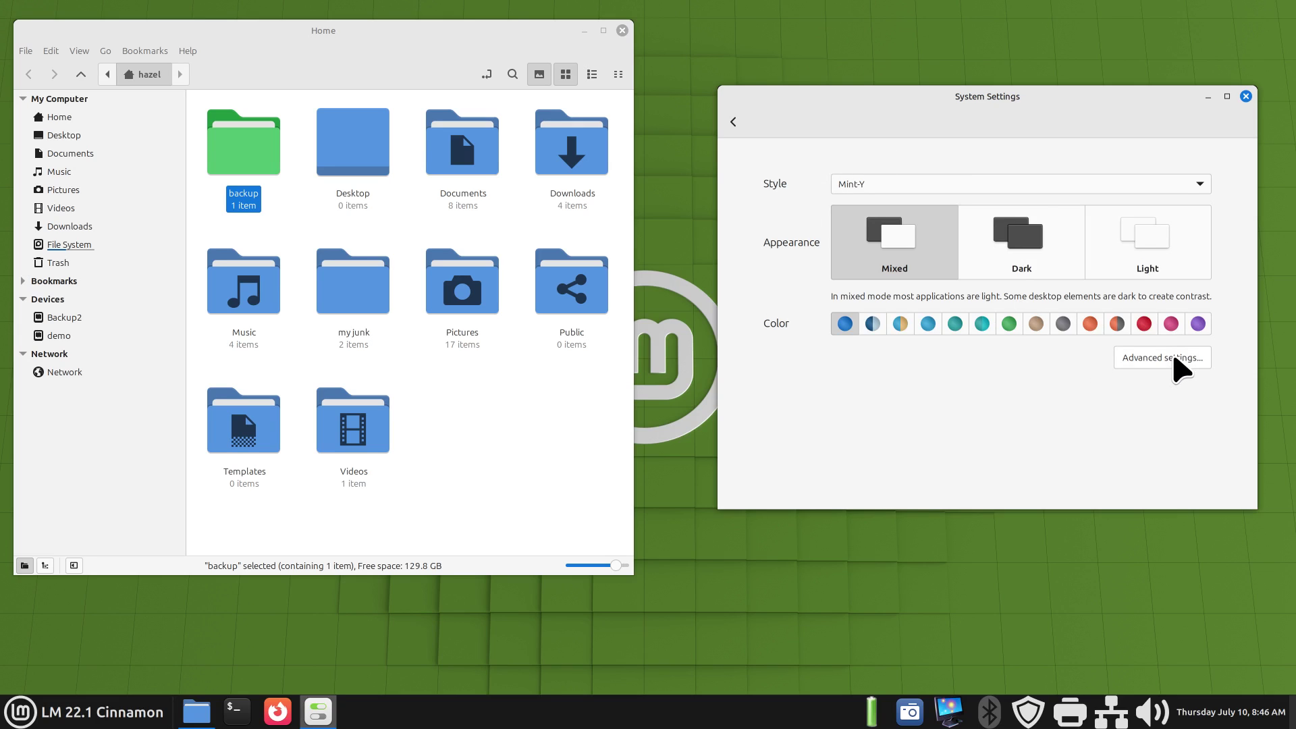
Step: Review the list of available styles and keep Mint-Y selected
{"action": "left_click", "coordinate": [859, 189]}
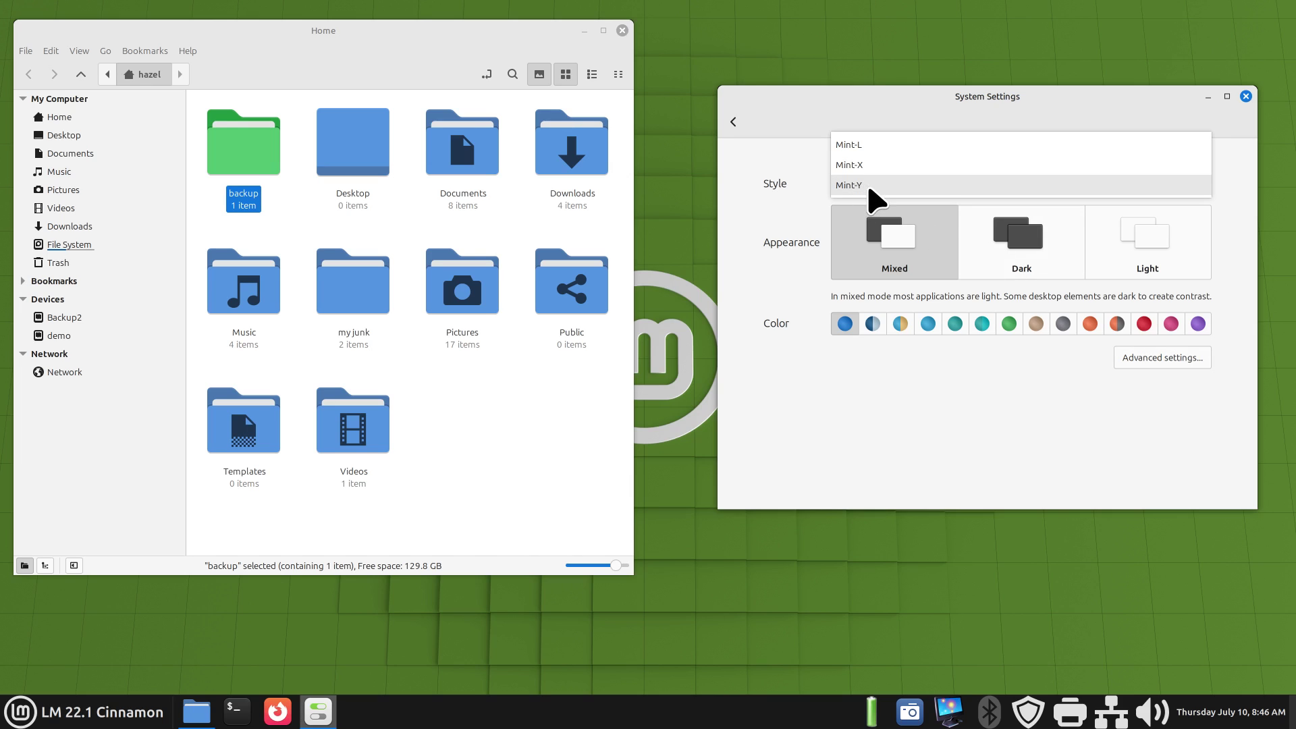
{"action": "left_click", "coordinate": [869, 187]}
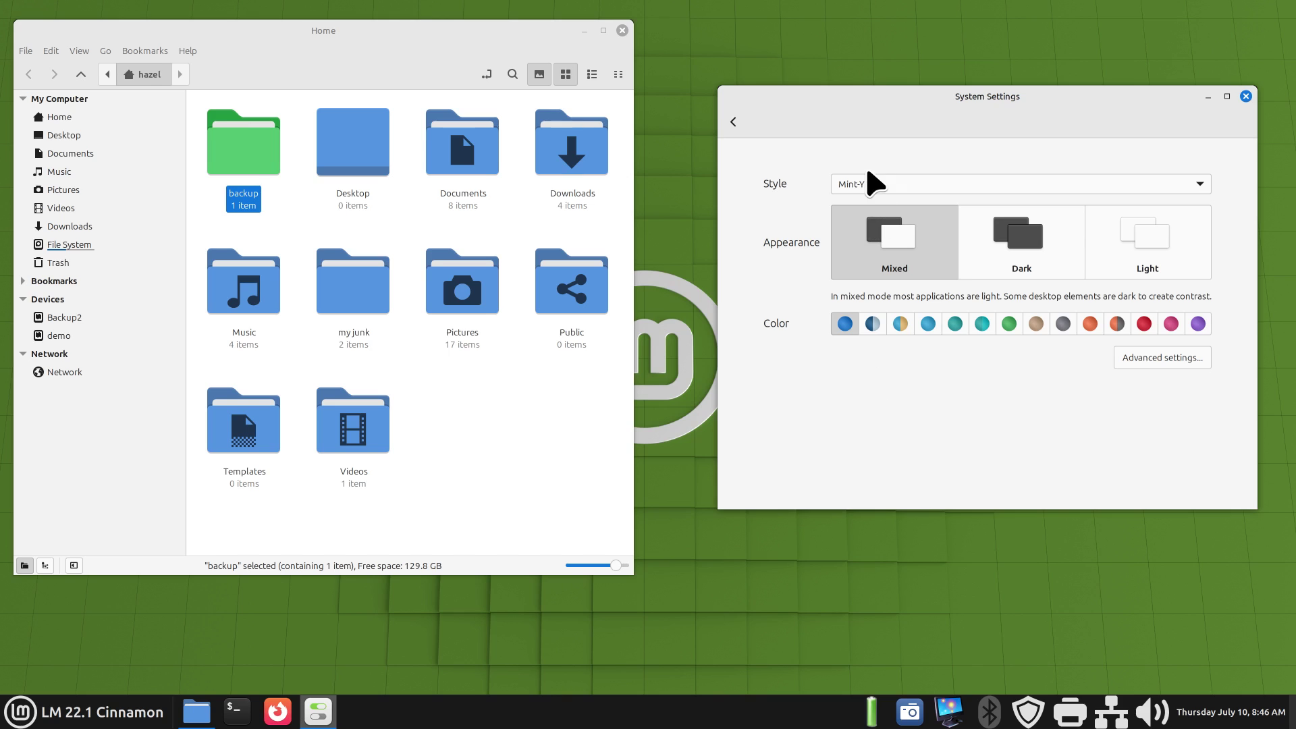
{"action": "left_click", "coordinate": [867, 184]}
{"action": "left_click", "coordinate": [867, 186]}
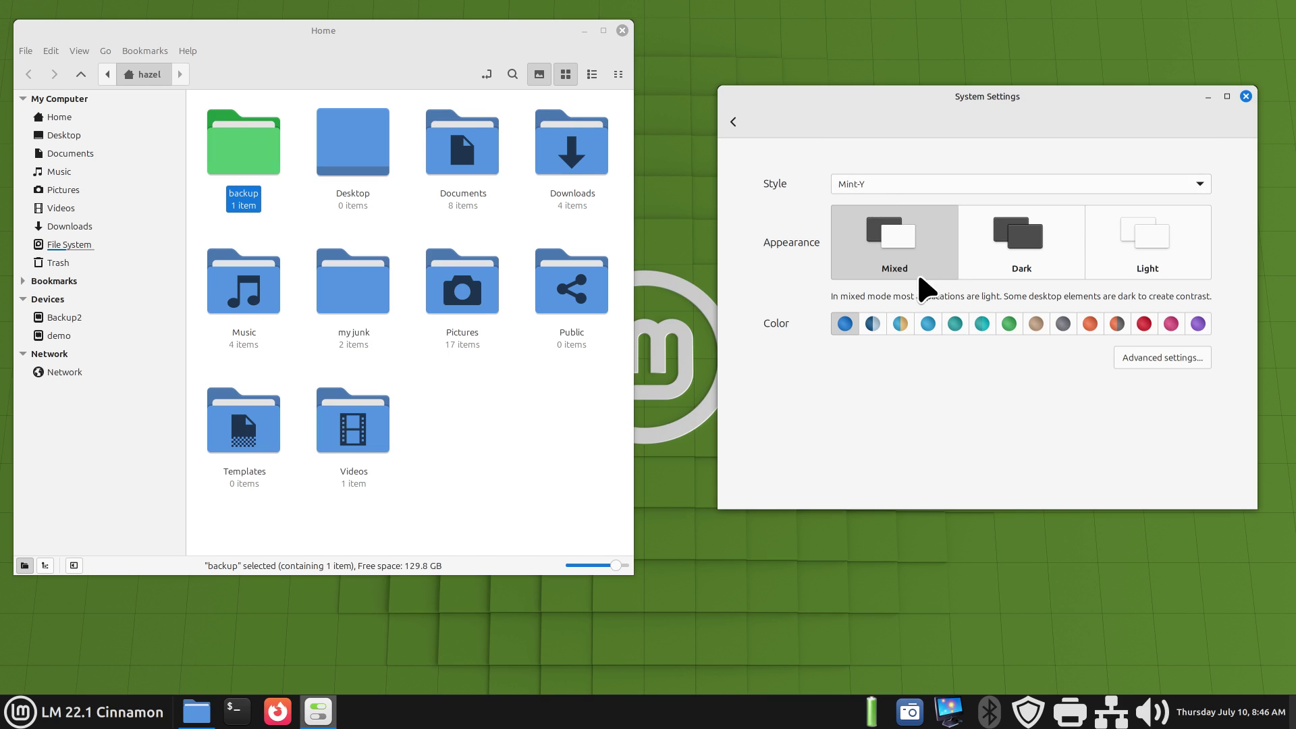
Step: Preview other Mint-Y accent colors, choose the sand color, and check the main application menu with it
{"action": "left_click", "coordinate": [900, 323]}
{"action": "left_click", "coordinate": [928, 324]}
{"action": "left_click", "coordinate": [981, 323]}
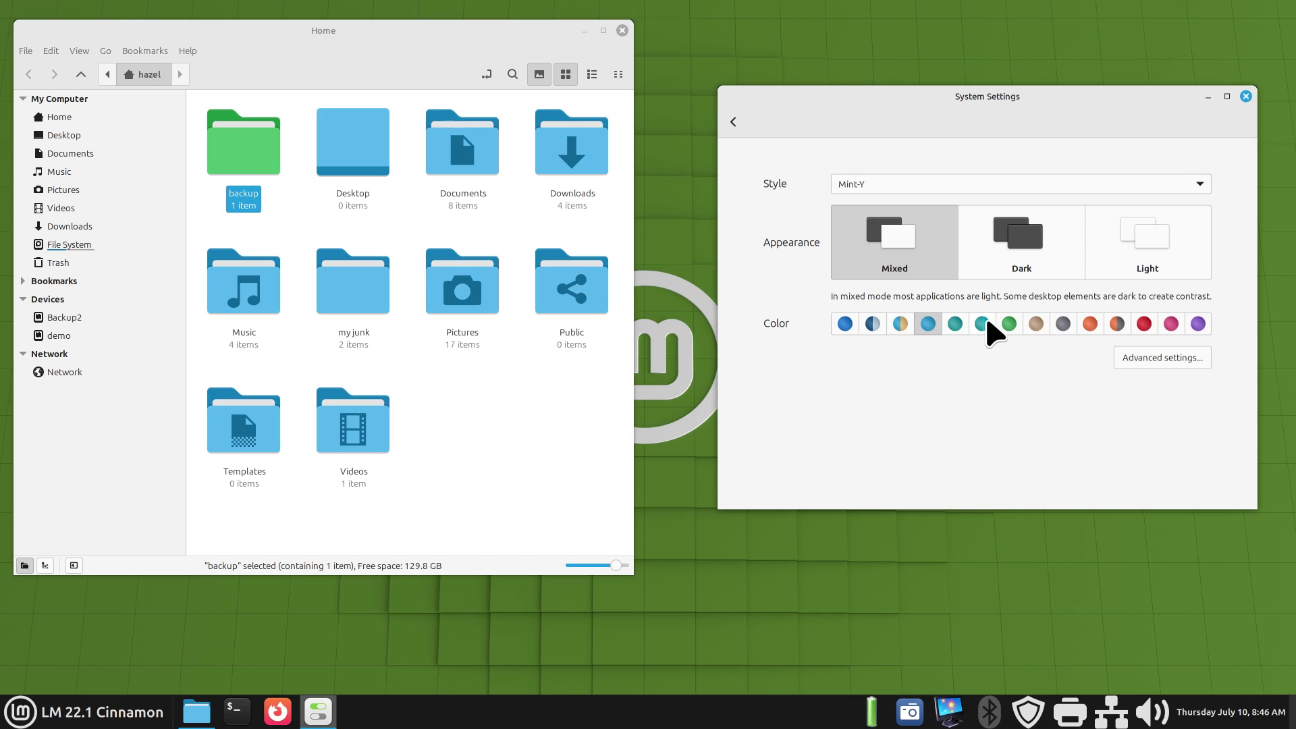
{"action": "left_click", "coordinate": [1035, 323]}
{"action": "left_click", "coordinate": [71, 710]}
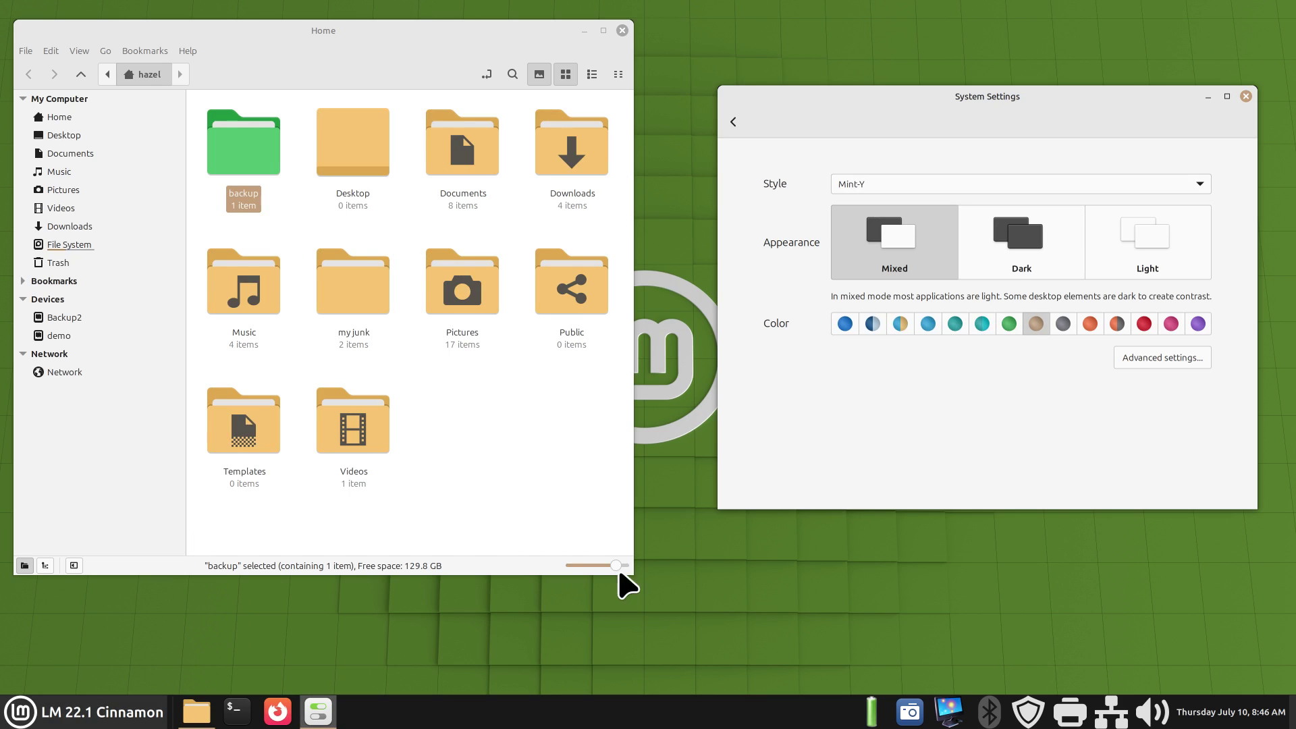
{"action": "left_click", "coordinate": [931, 438]}
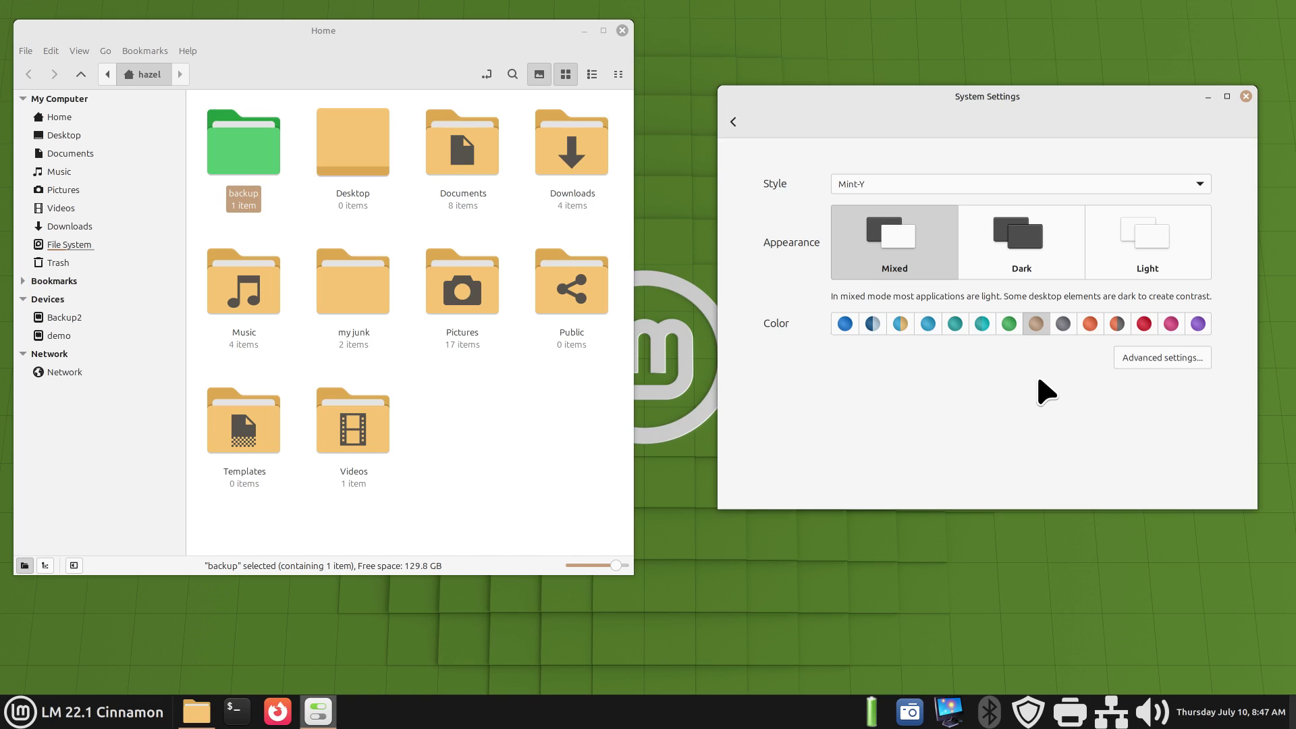
Step: Open the advanced theme settings, try the Radioactive mouse pointer, and set the pointer to Bibata-Original-Classic
{"action": "left_click", "coordinate": [1141, 362]}
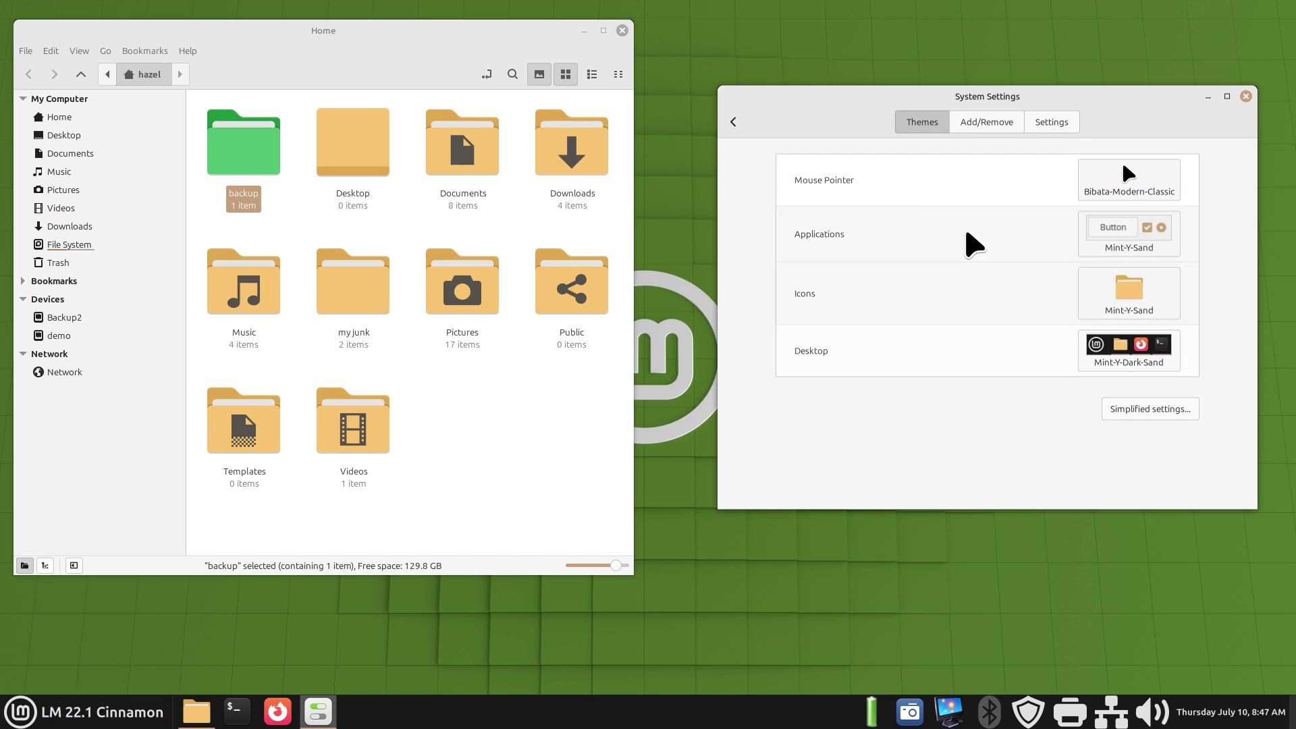
{"action": "left_click_drag", "start_coordinate": [814, 102], "coordinate": [770, 140]}
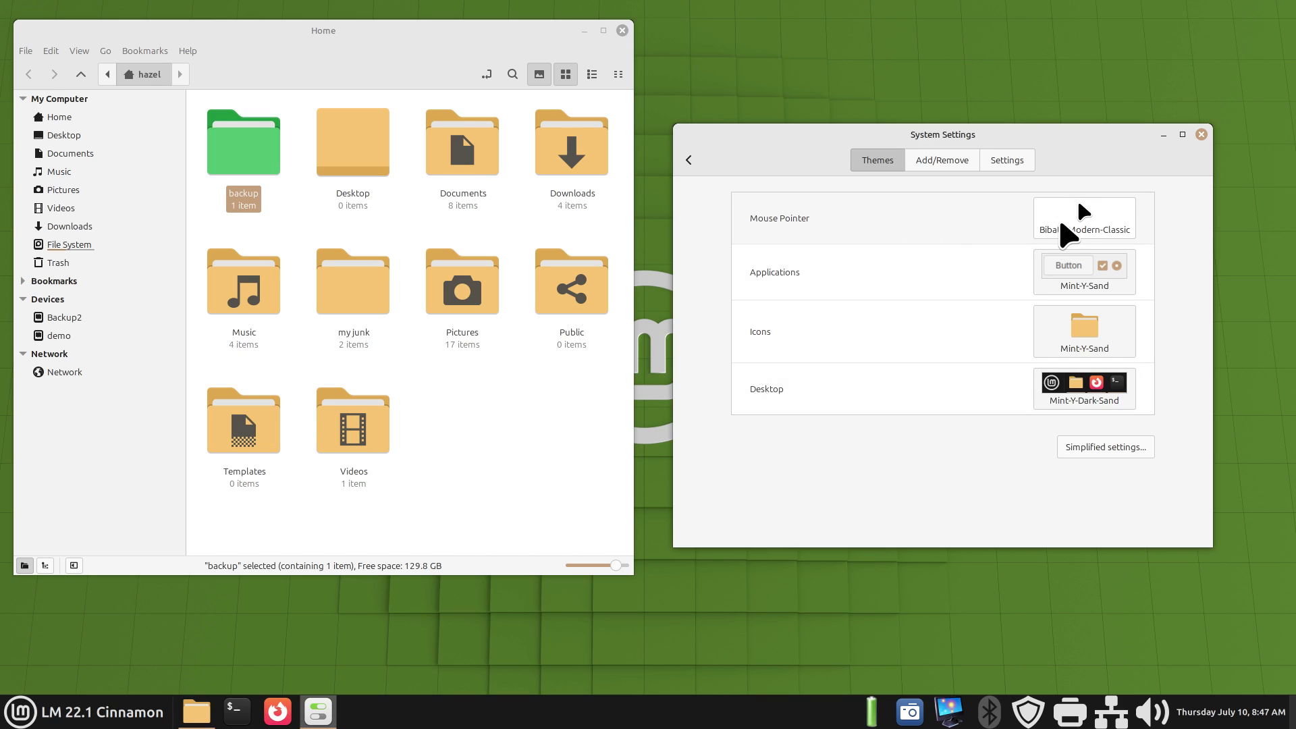
{"action": "left_click", "coordinate": [1063, 226]}
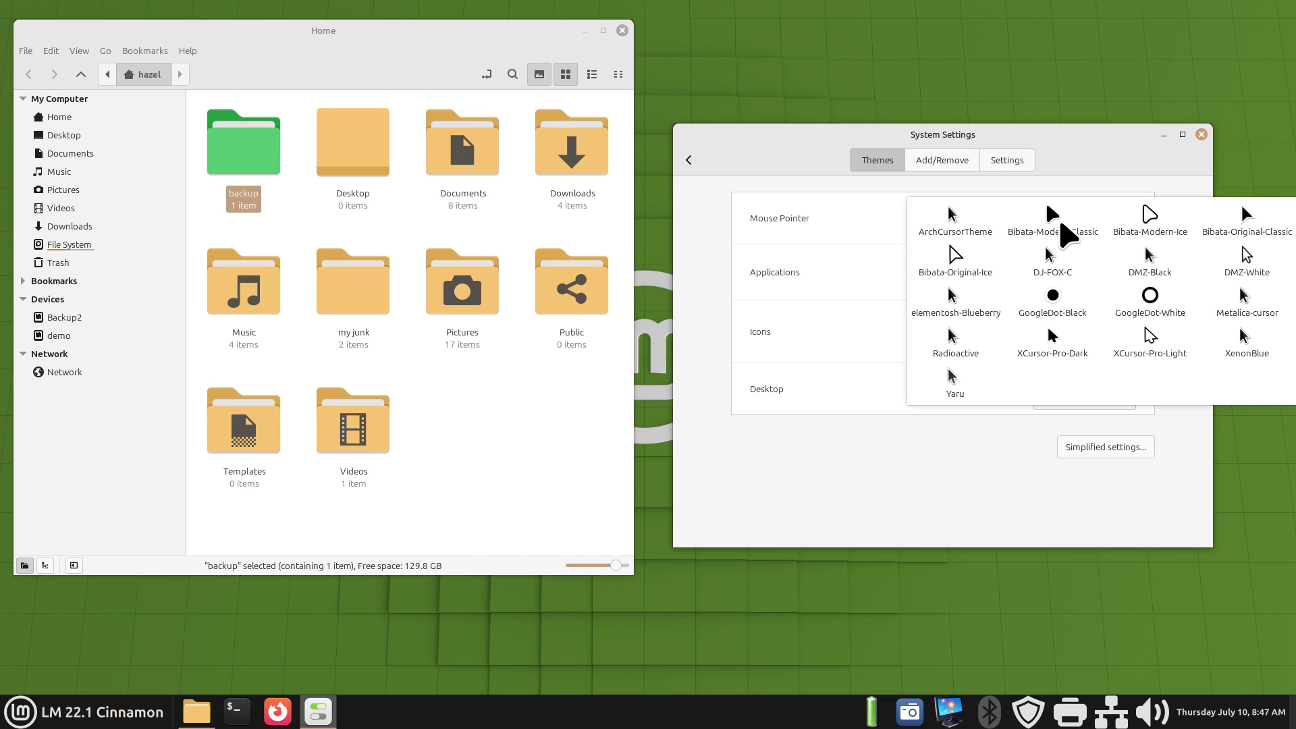
{"action": "left_click", "coordinate": [959, 345]}
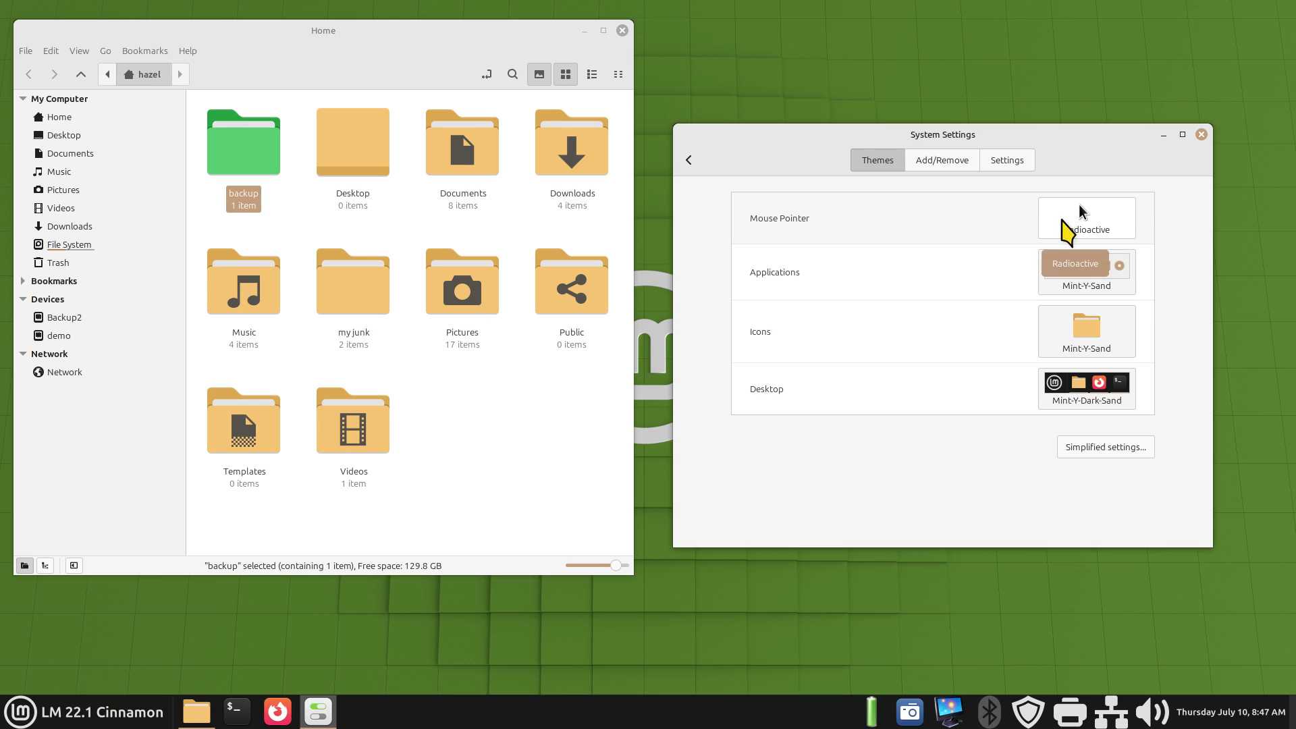
{"action": "left_click", "coordinate": [1059, 226]}
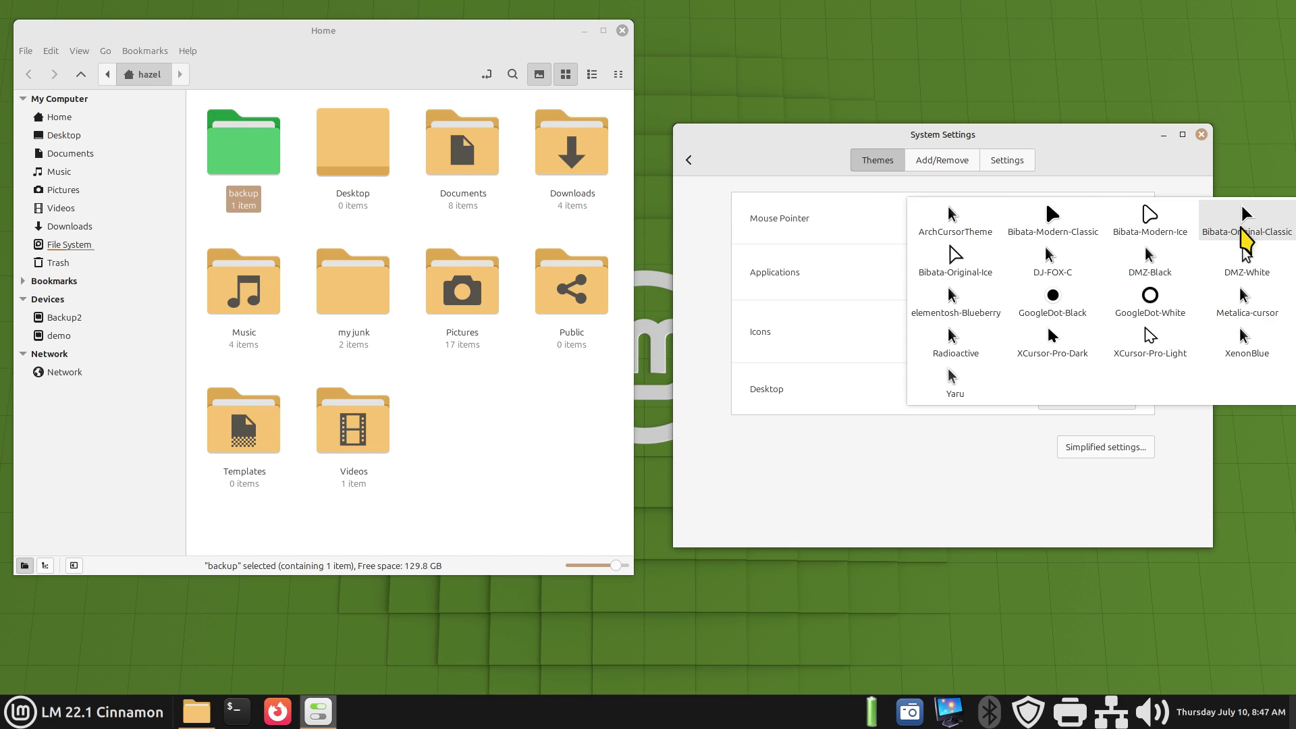
{"action": "left_click", "coordinate": [1245, 229]}
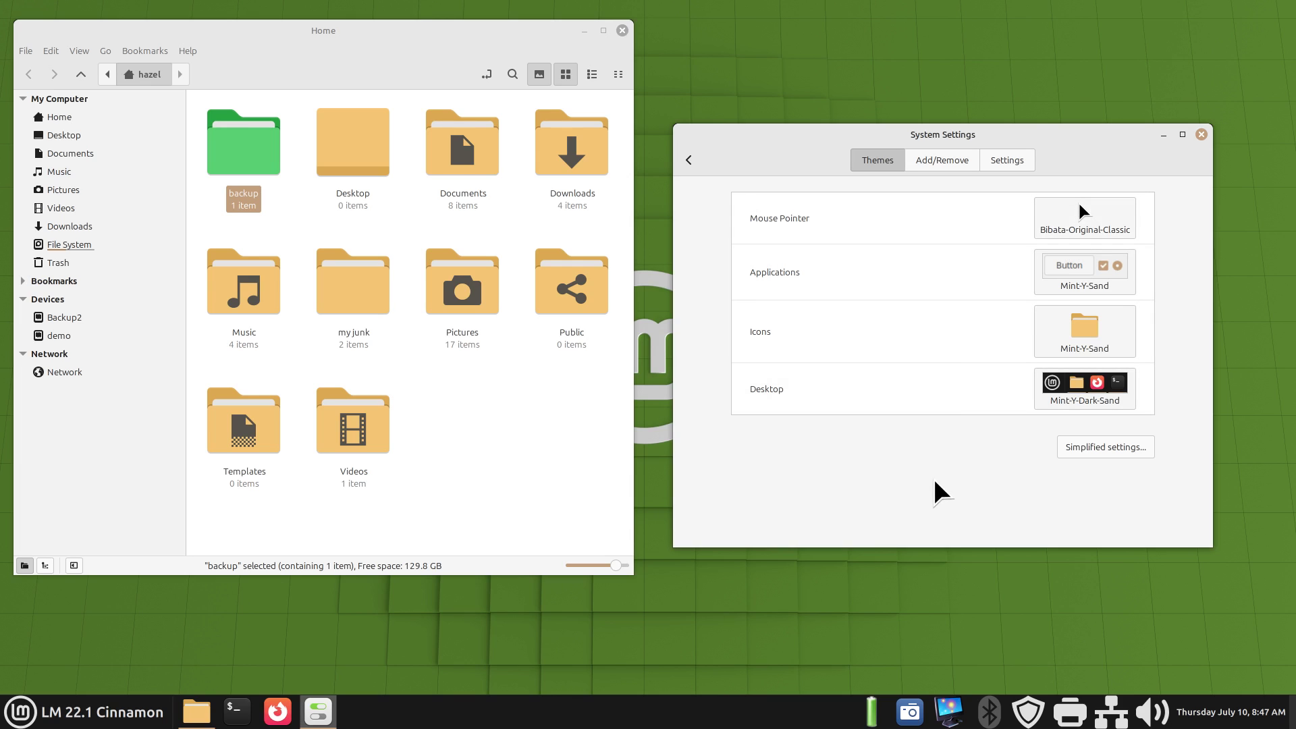
Step: Look over the available mouse pointers without changing them, and set the icon theme to Mint-Y-Blue
{"action": "left_click", "coordinate": [1084, 218]}
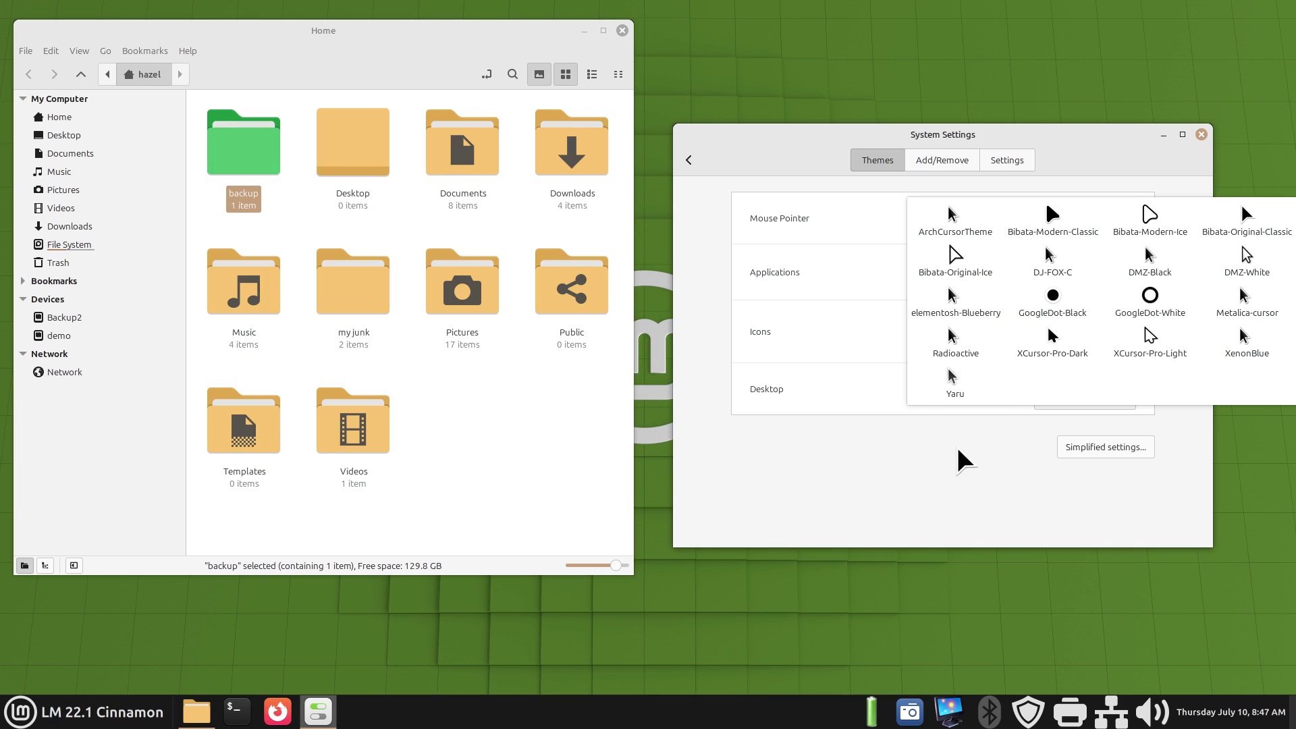
{"action": "left_click", "coordinate": [849, 457]}
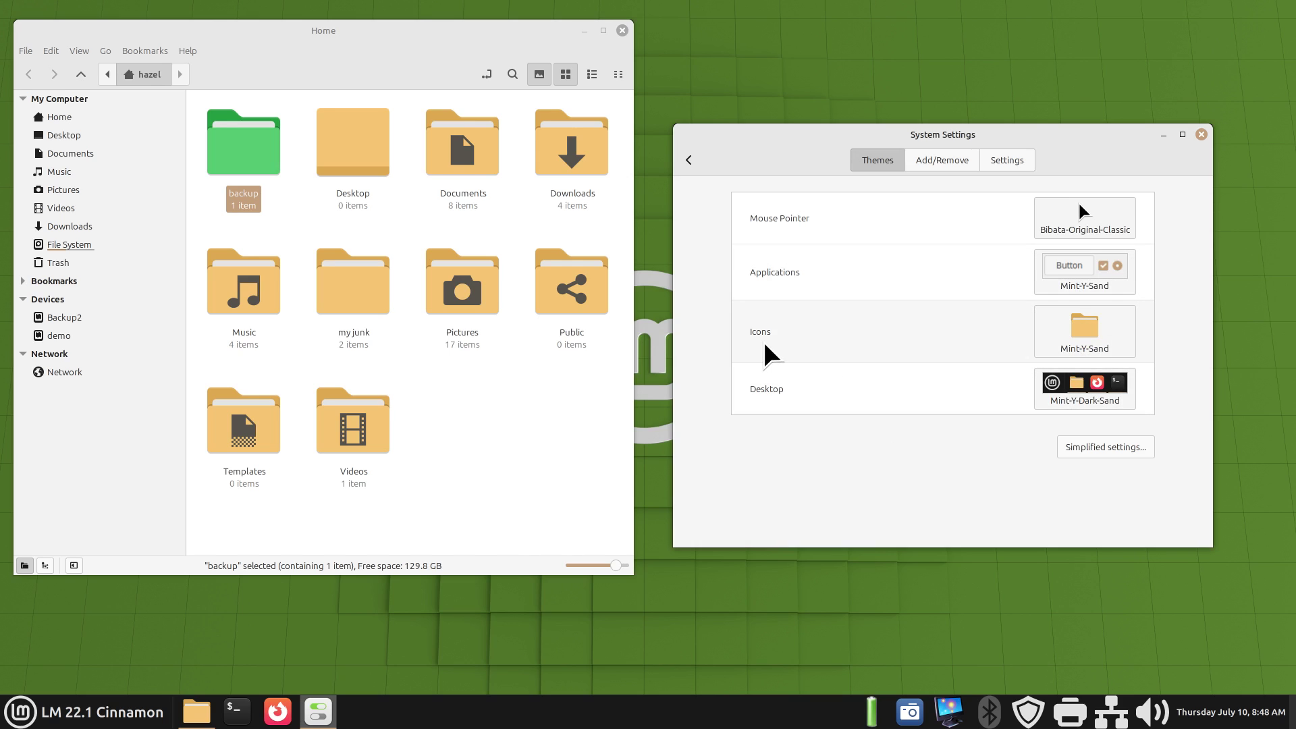
{"action": "left_click", "coordinate": [1084, 335]}
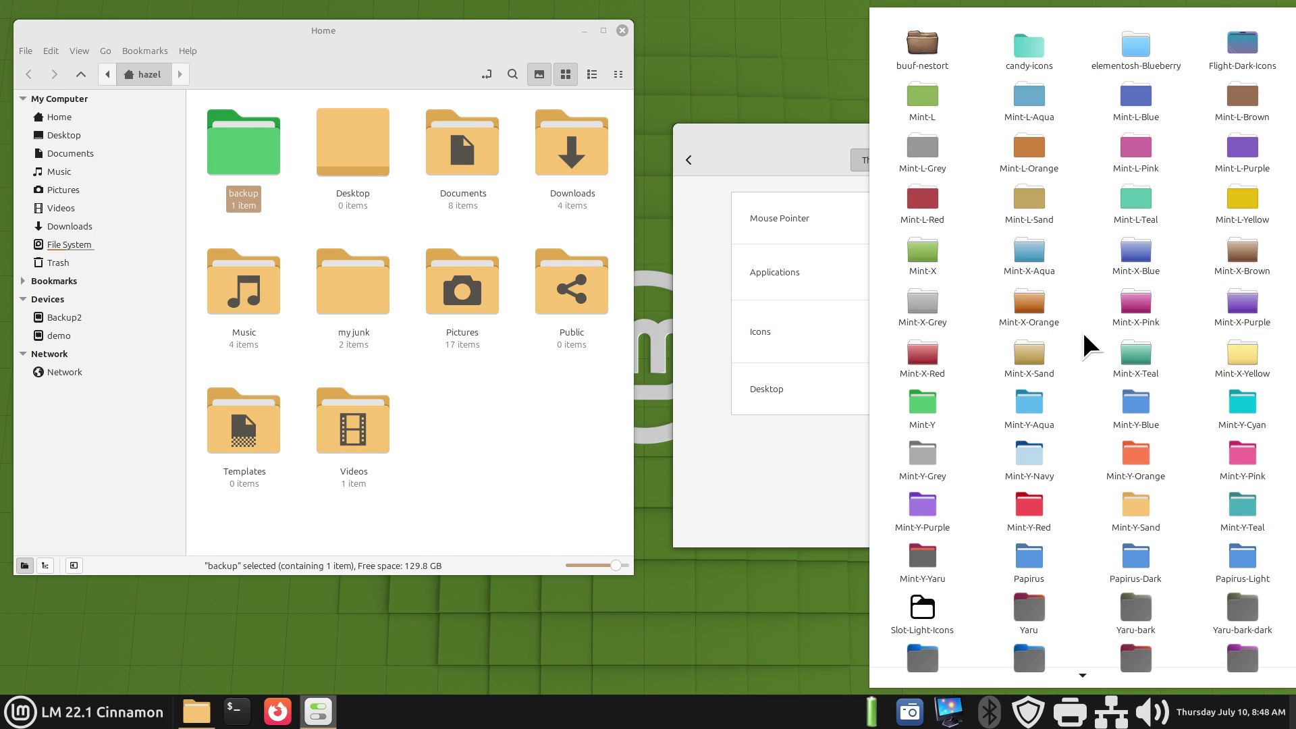
{"action": "left_click", "coordinate": [1127, 406]}
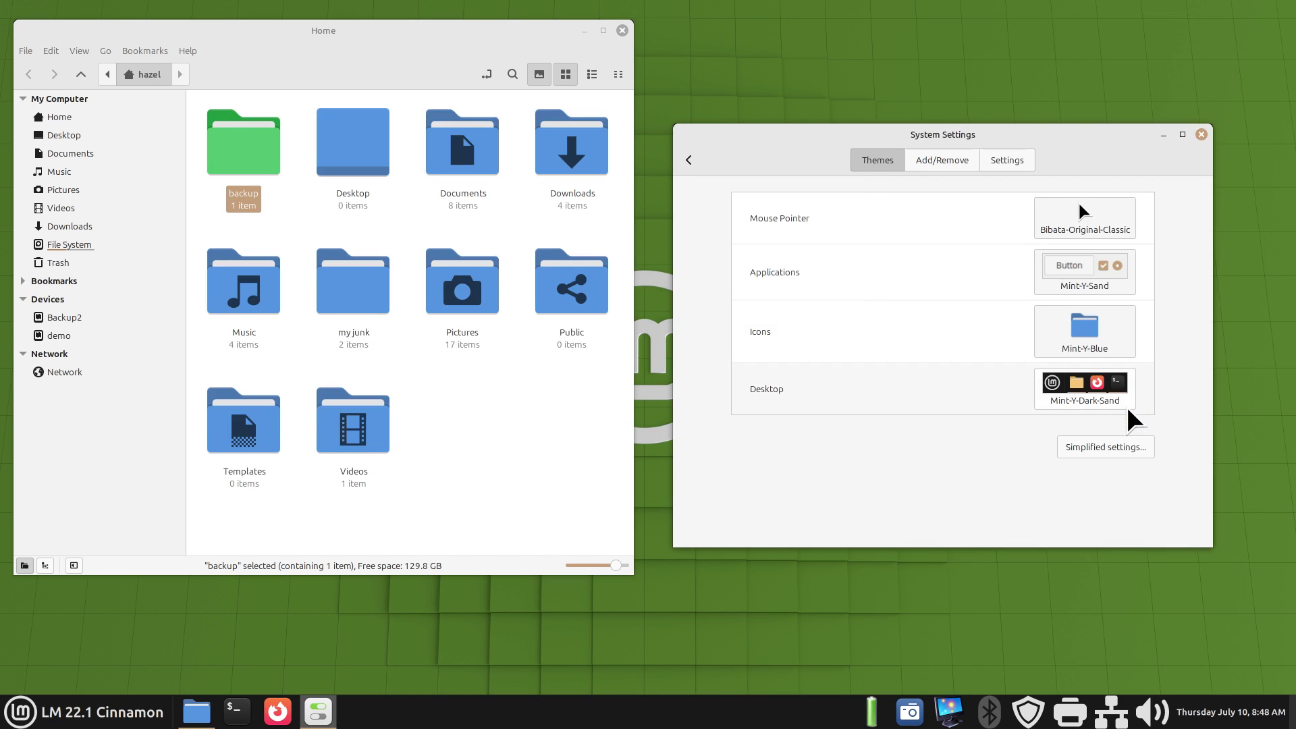
Step: Check the style choices in the simplified theme settings, keep Custom, and return to the advanced settings
{"action": "left_click", "coordinate": [1080, 448]}
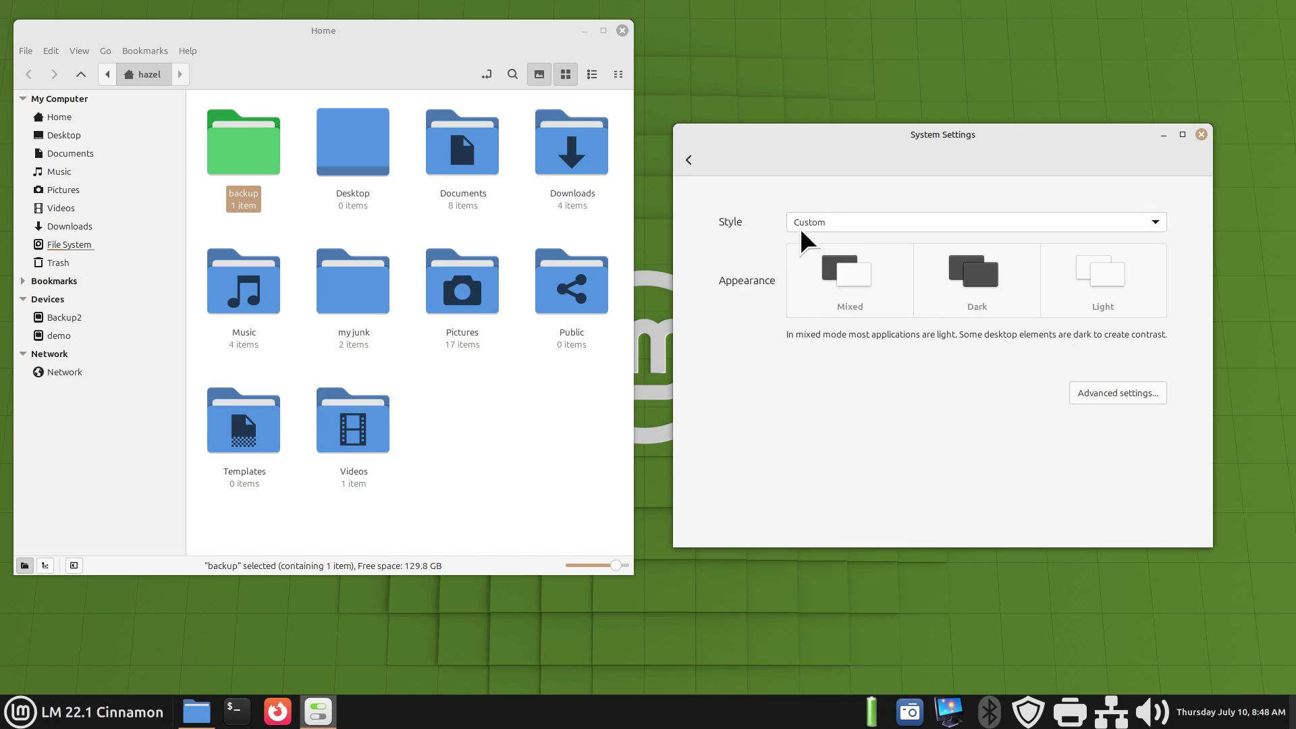
{"action": "left_click", "coordinate": [835, 222]}
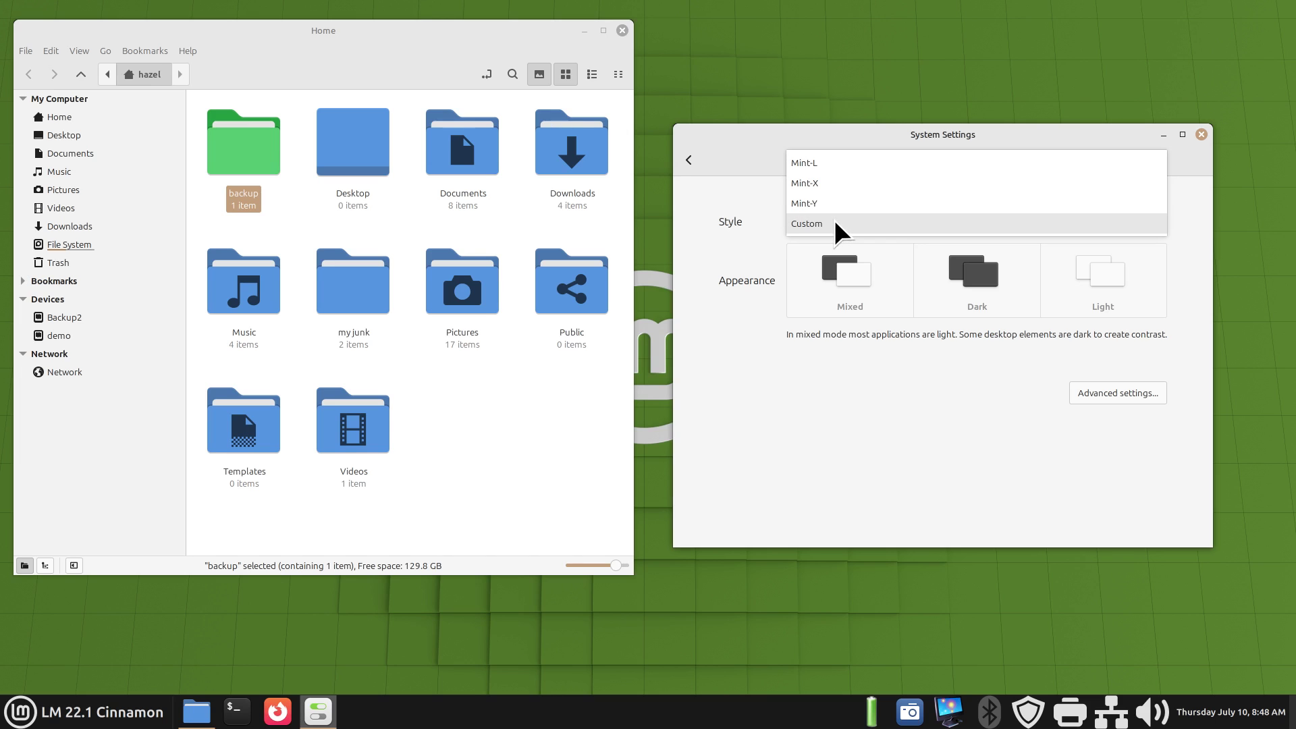
{"action": "left_click", "coordinate": [741, 249]}
{"action": "left_click", "coordinate": [1123, 399]}
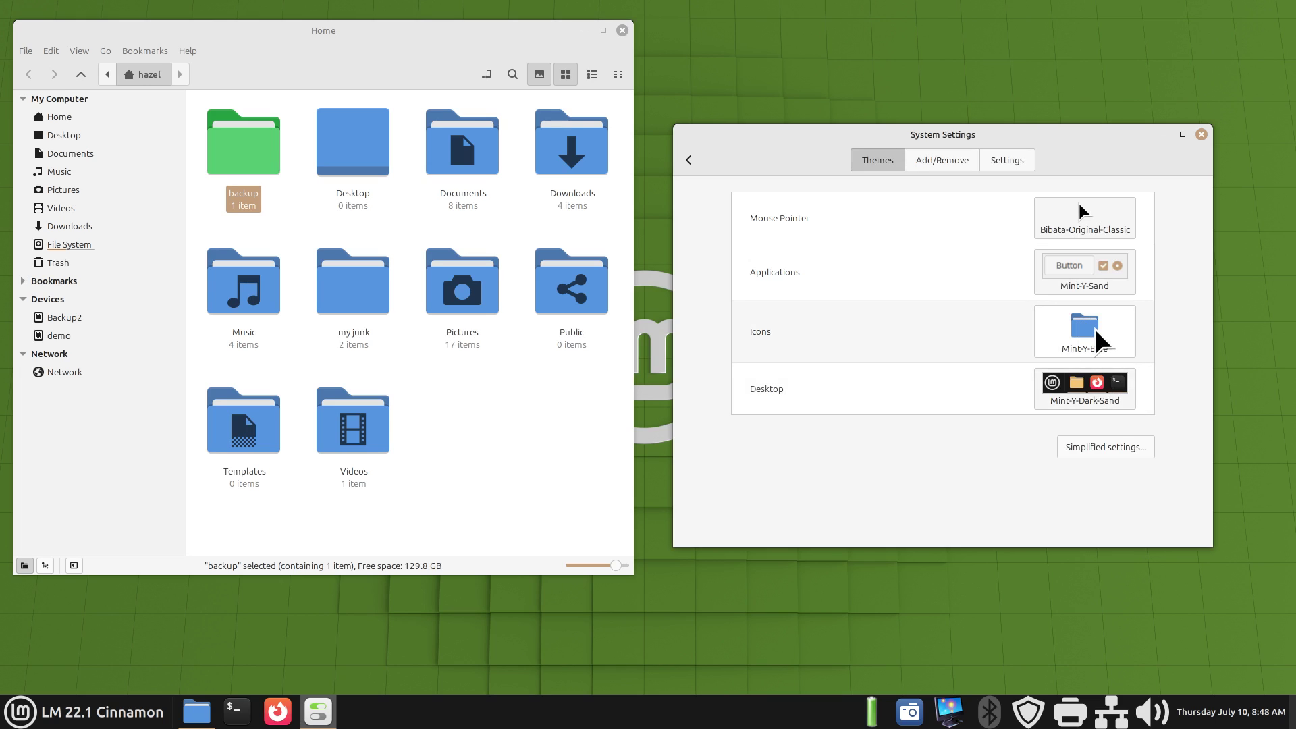
Step: Review the available Applications, Icons and Desktop themes without changing any of them
{"action": "left_click", "coordinate": [1070, 268]}
{"action": "left_click", "coordinate": [840, 477]}
{"action": "left_click", "coordinate": [1085, 330]}
{"action": "left_click", "coordinate": [820, 455]}
{"action": "left_click", "coordinate": [1059, 395]}
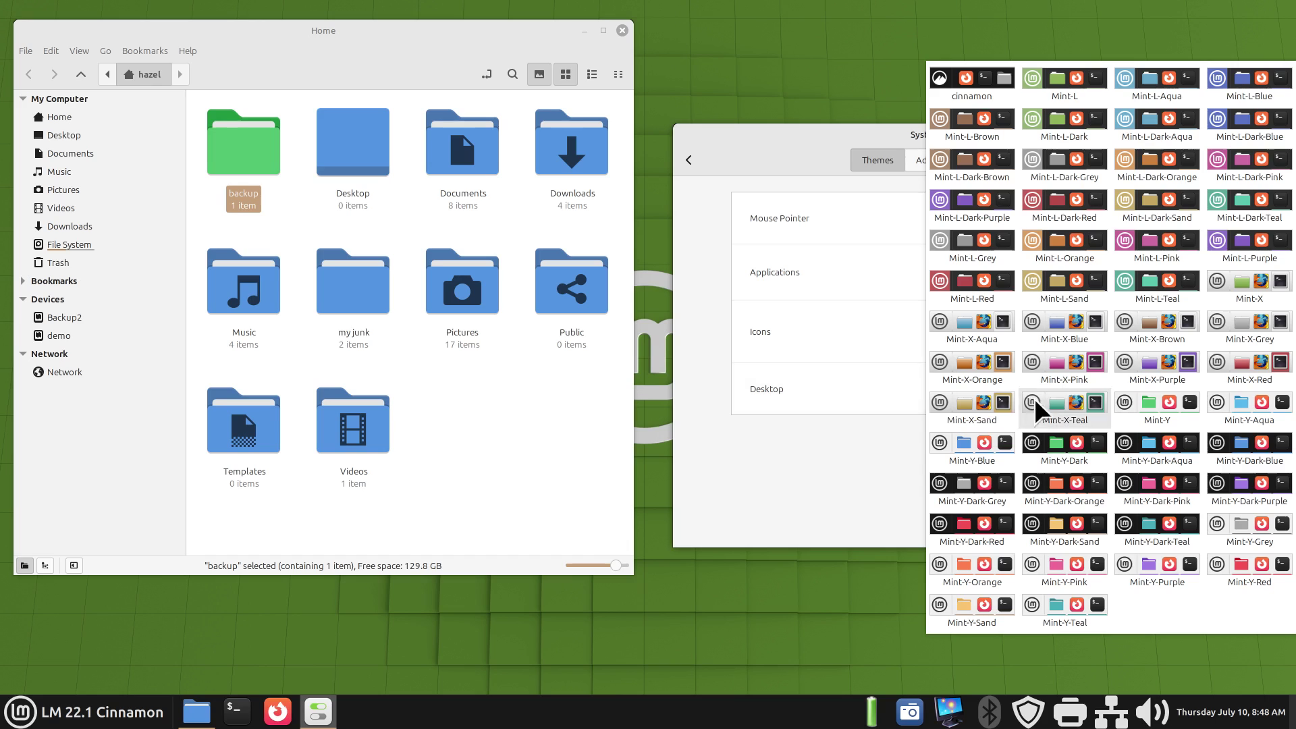
{"action": "left_click", "coordinate": [812, 467]}
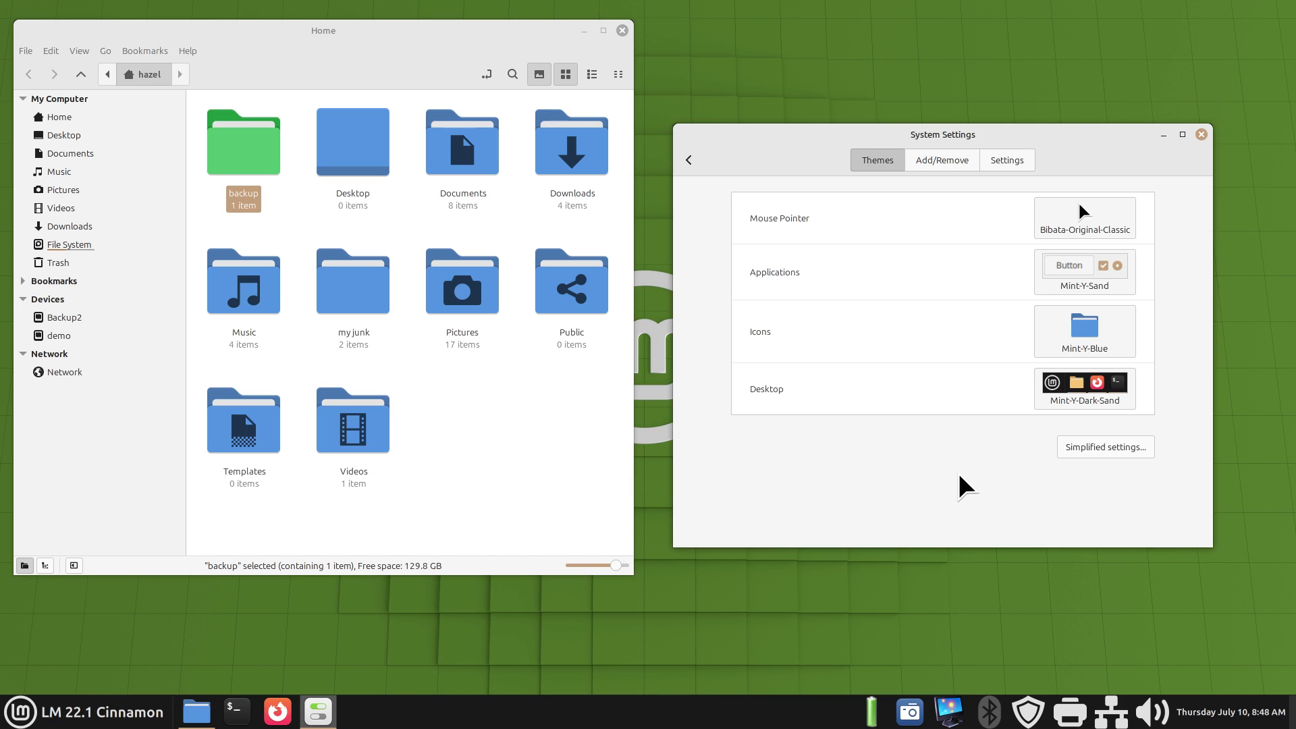
Step: Open the list of downloadable themes and review its sorting options, keeping Popularity
{"action": "left_click", "coordinate": [938, 162]}
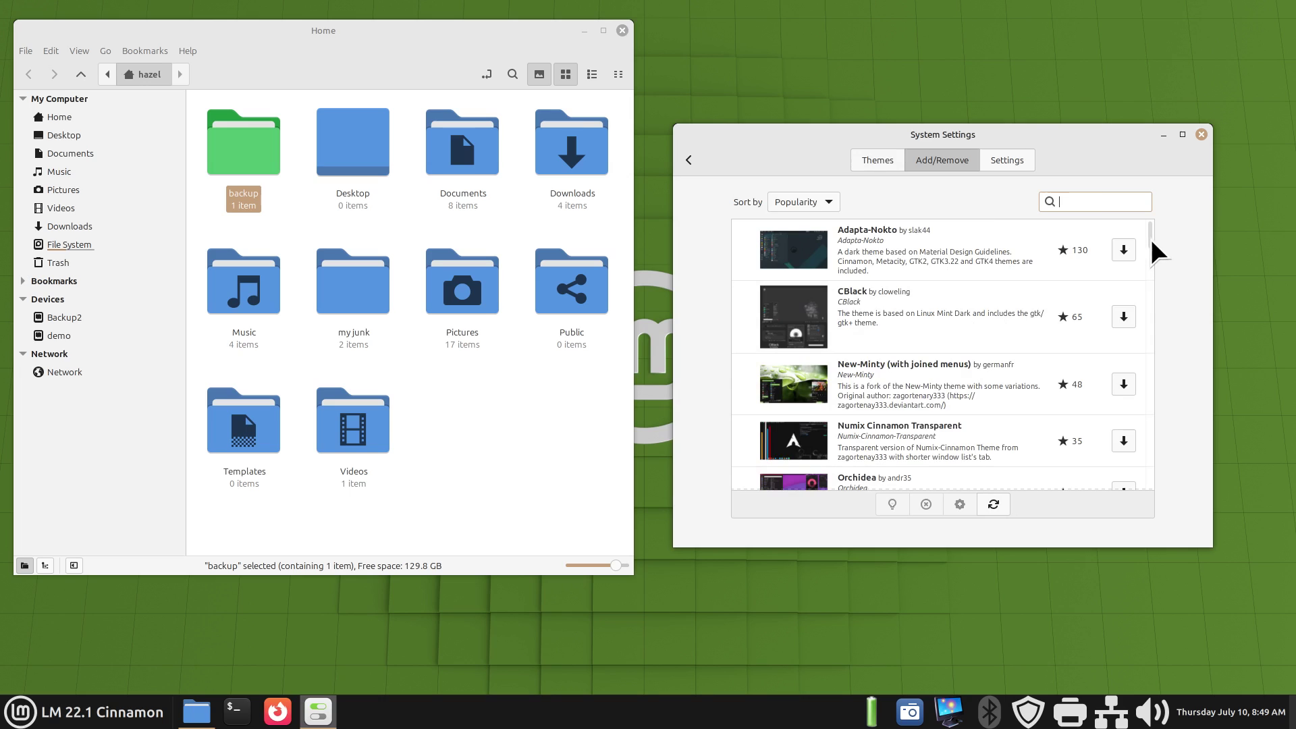
{"action": "left_click_drag", "start_coordinate": [1150, 236], "coordinate": [1151, 204]}
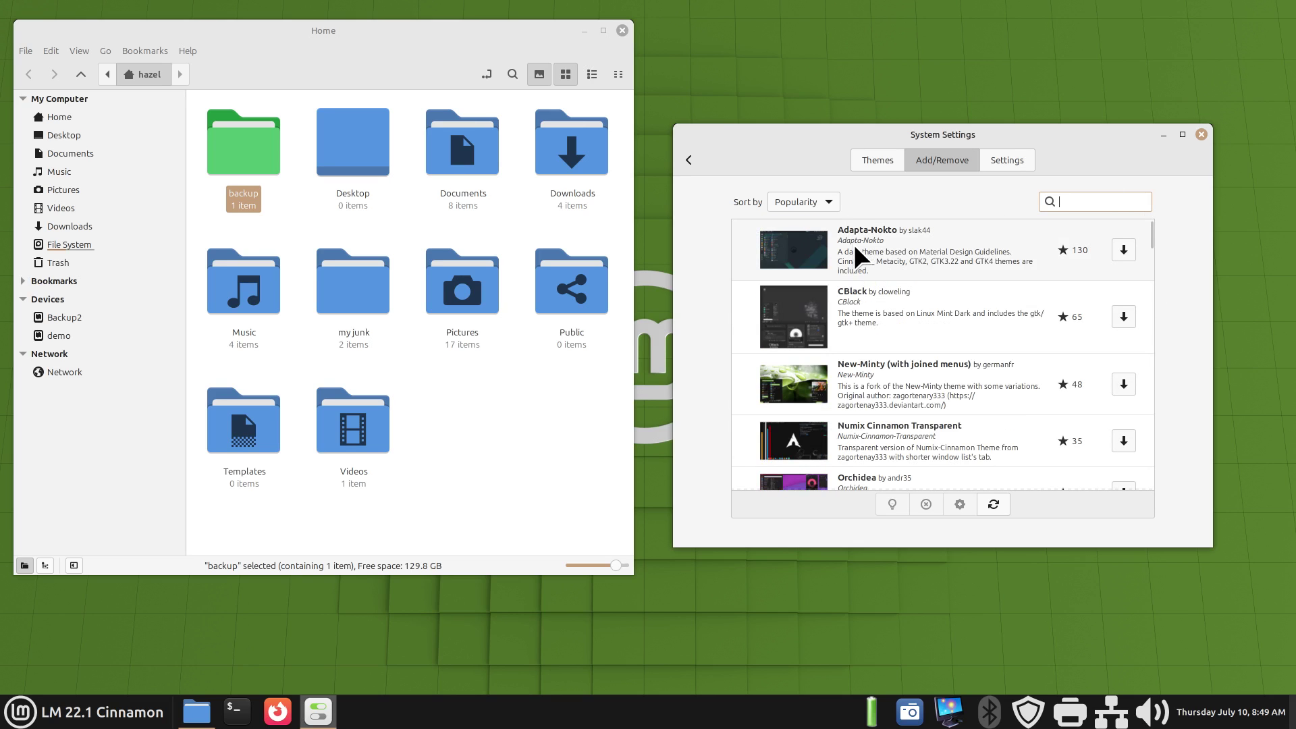
{"action": "left_click", "coordinate": [831, 199]}
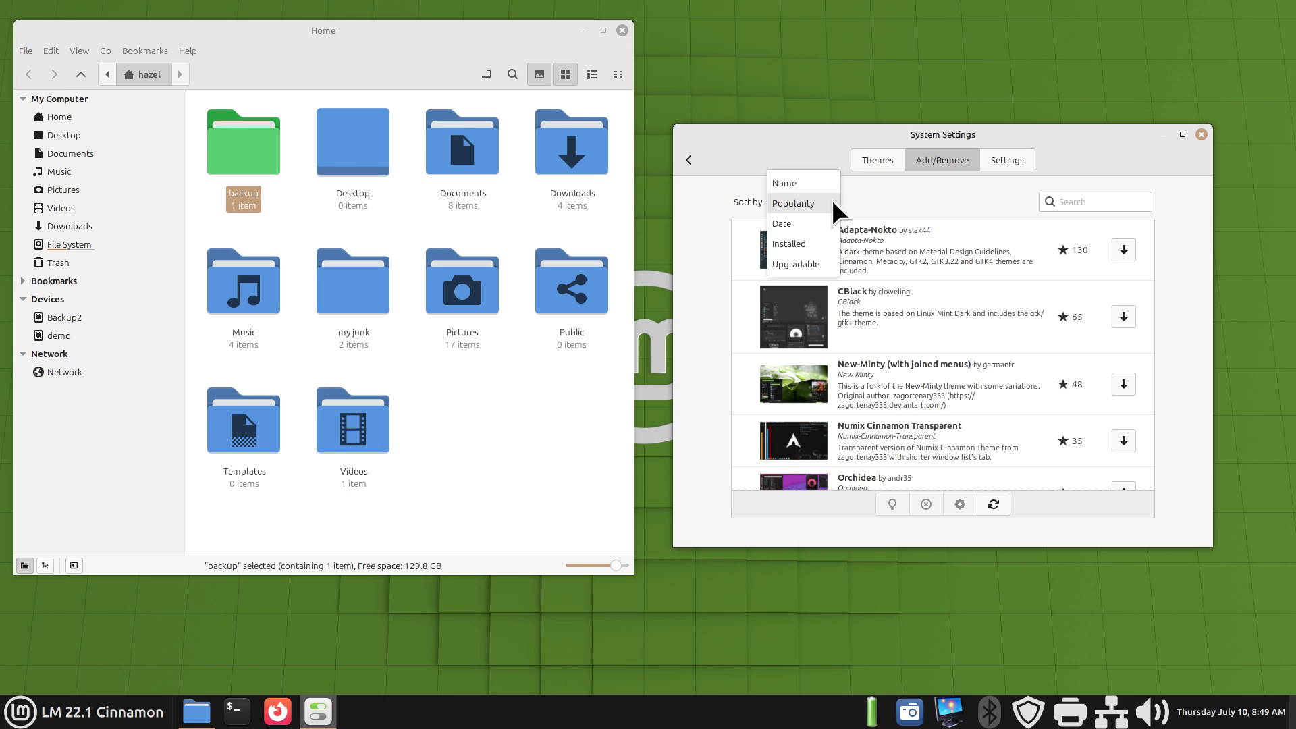
{"action": "left_click", "coordinate": [832, 200]}
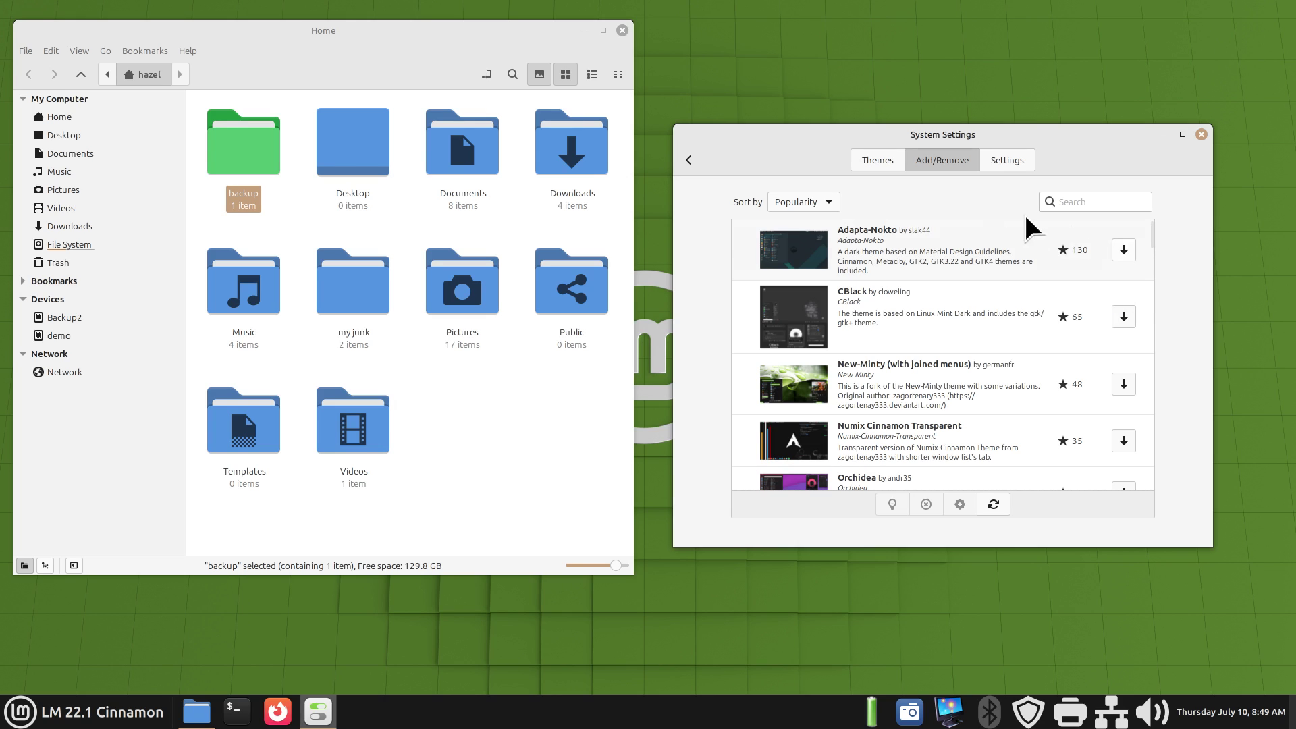
Step: Examine the Adapta-Nokto theme's preview and description on its Cinnamon Spices web page, and close the browser
{"action": "left_click", "coordinate": [848, 241]}
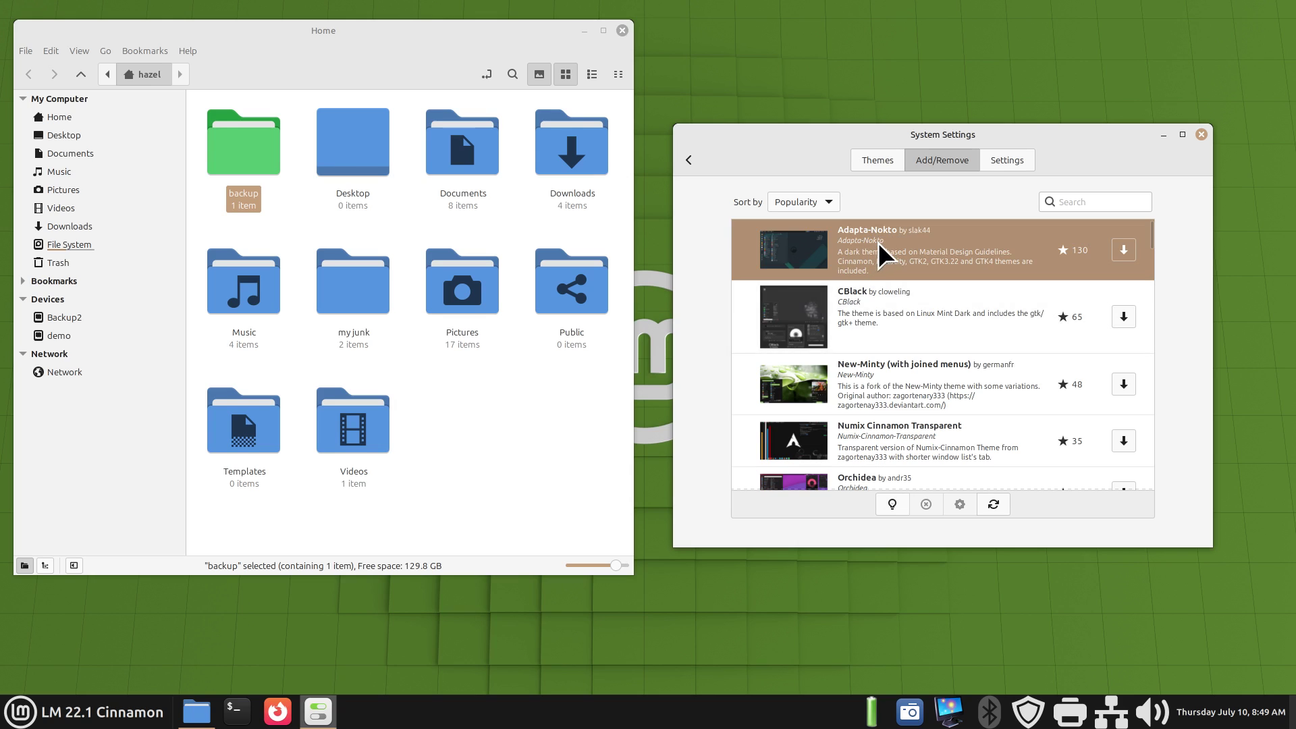
{"action": "left_click", "coordinate": [892, 505]}
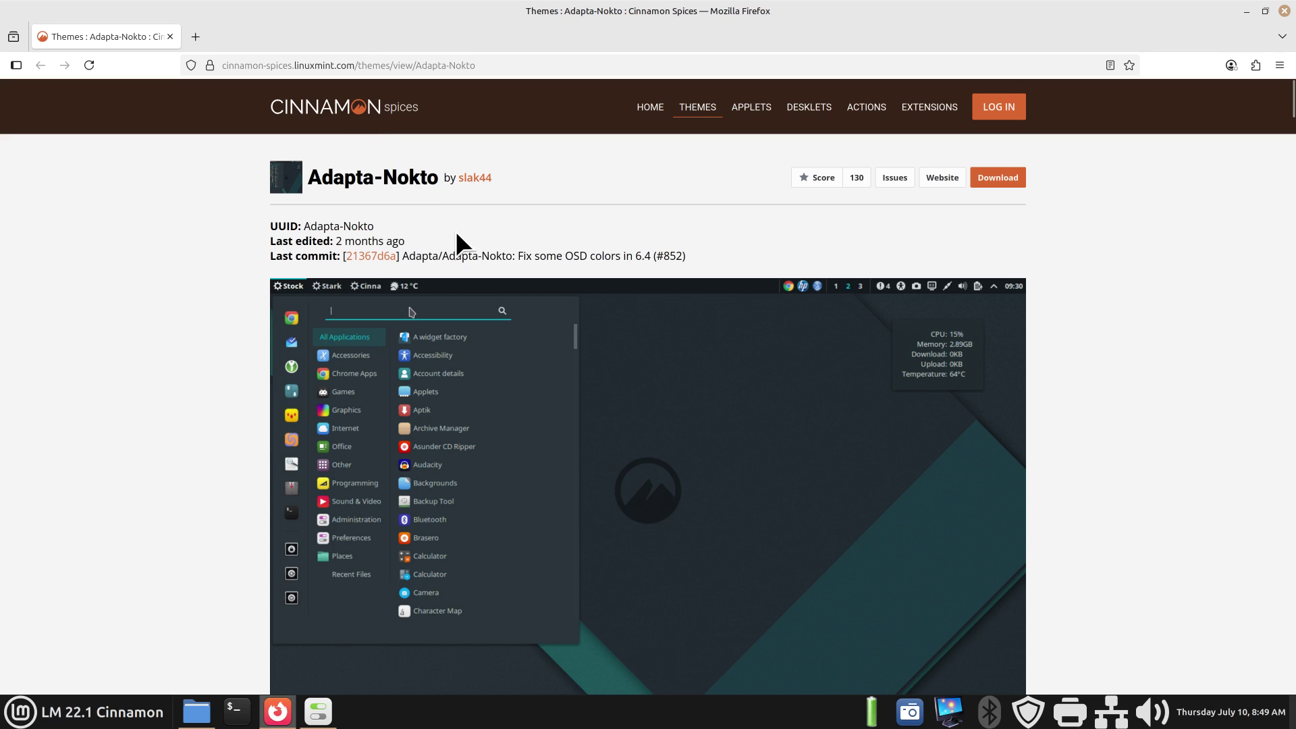
{"action": "scroll", "coordinate": [674, 432], "scroll_direction": "down", "scroll_amount": 3}
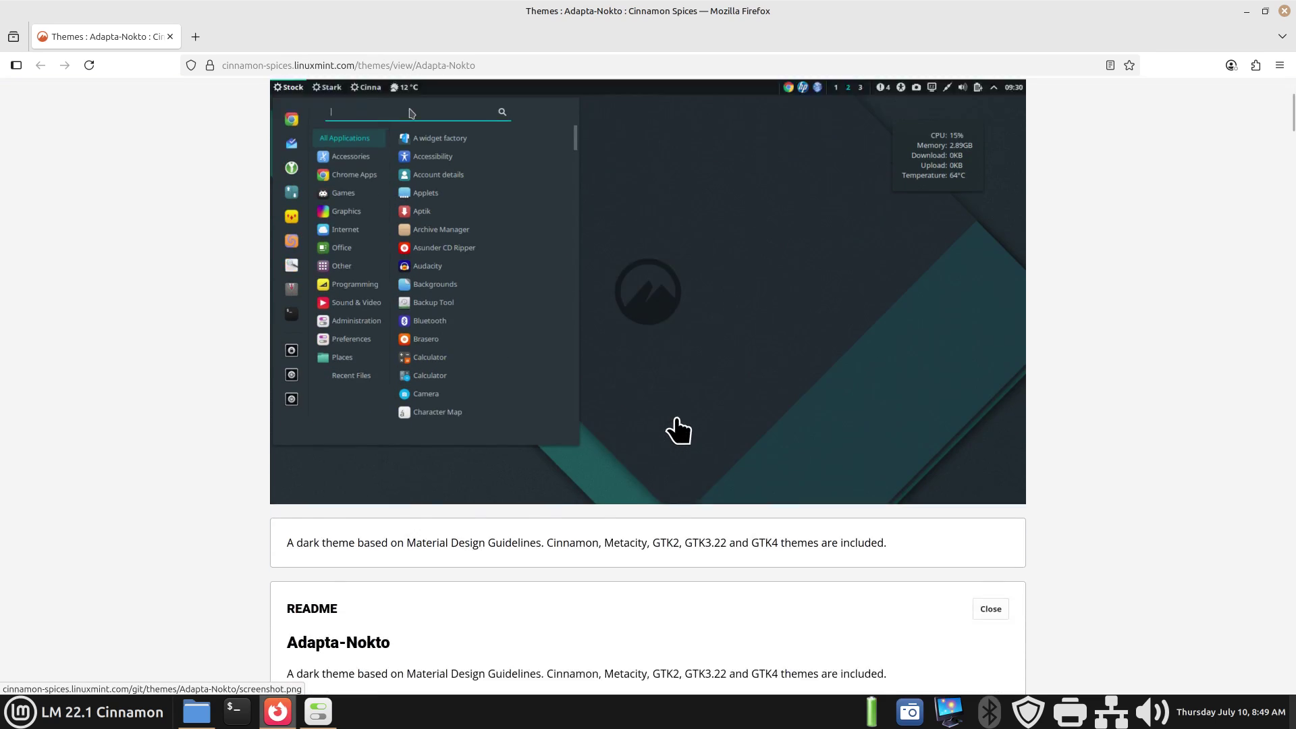
{"action": "scroll", "coordinate": [679, 429], "scroll_direction": "down", "scroll_amount": 5}
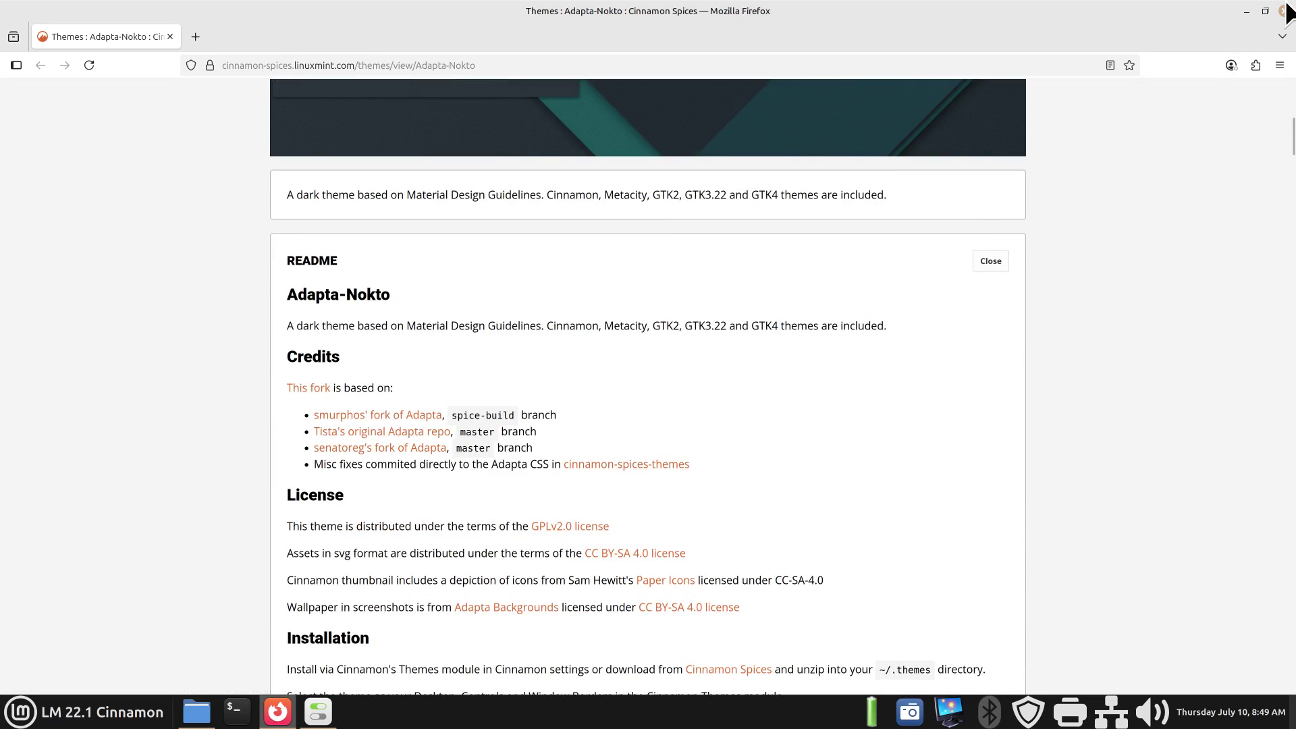
{"action": "left_click", "coordinate": [1284, 11]}
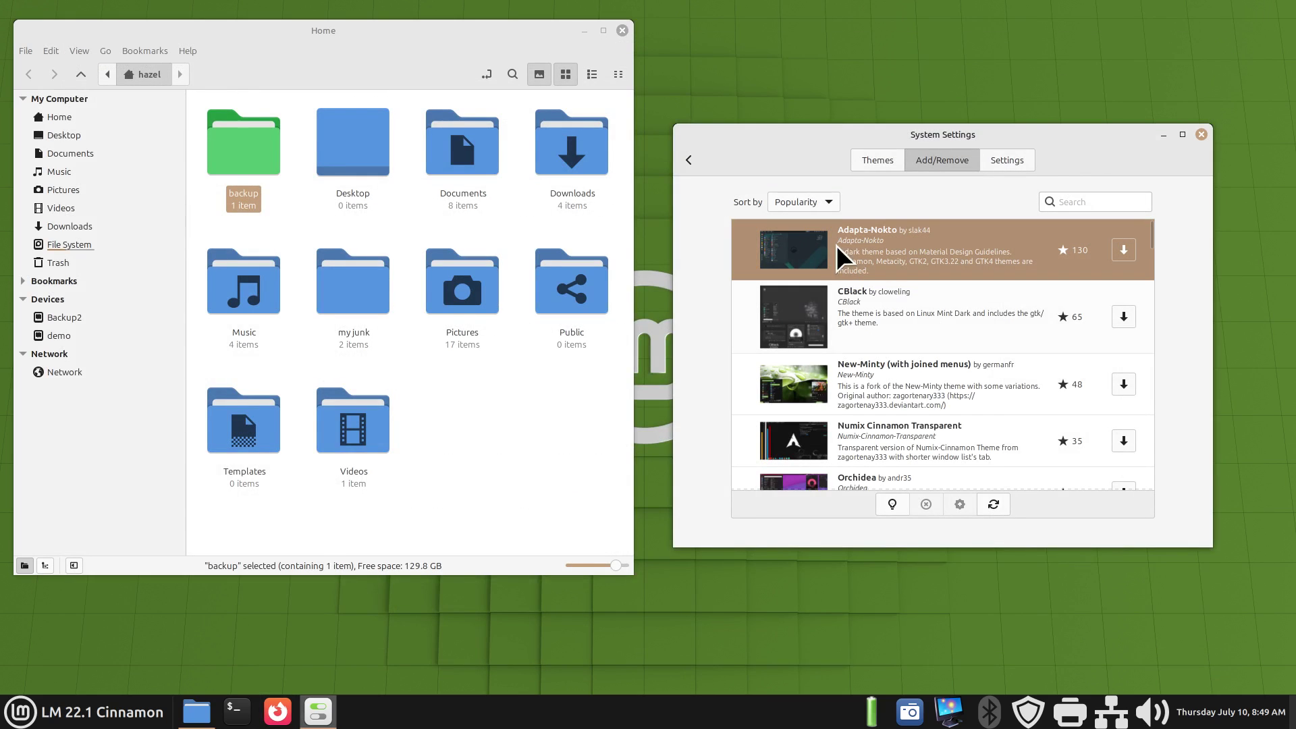
Step: Install the Adapta-Nokto theme and apply it to the Applications element
{"action": "left_click", "coordinate": [1115, 251]}
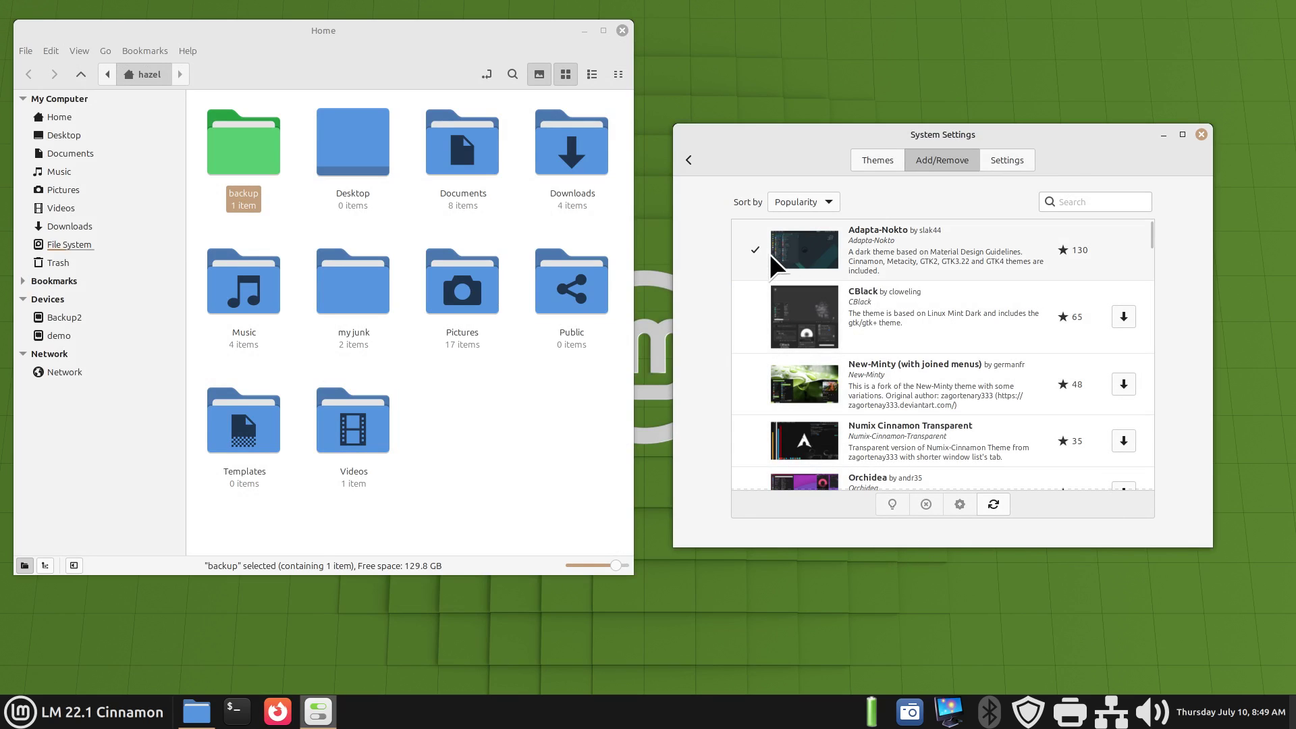
{"action": "left_click", "coordinate": [870, 162]}
{"action": "left_click_drag", "start_coordinate": [787, 136], "coordinate": [761, 122]}
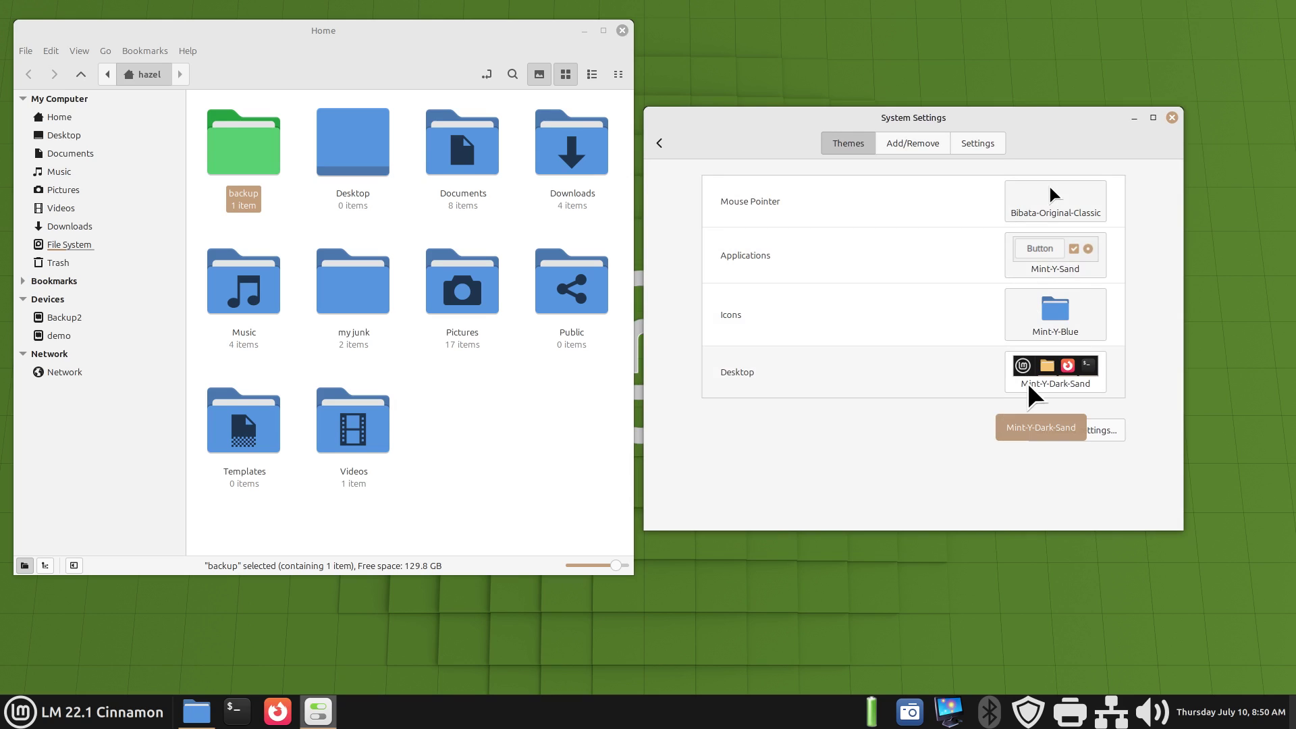
{"action": "left_click", "coordinate": [1043, 254]}
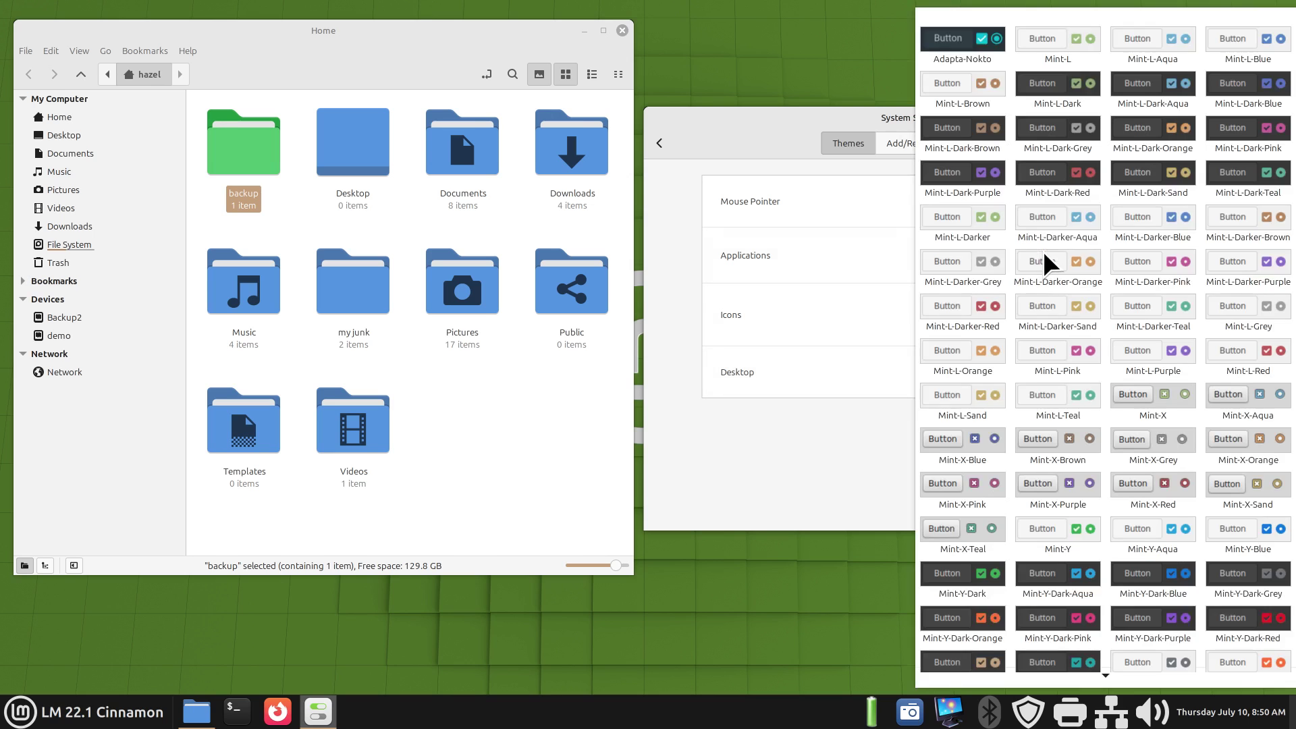
{"action": "left_click", "coordinate": [957, 53]}
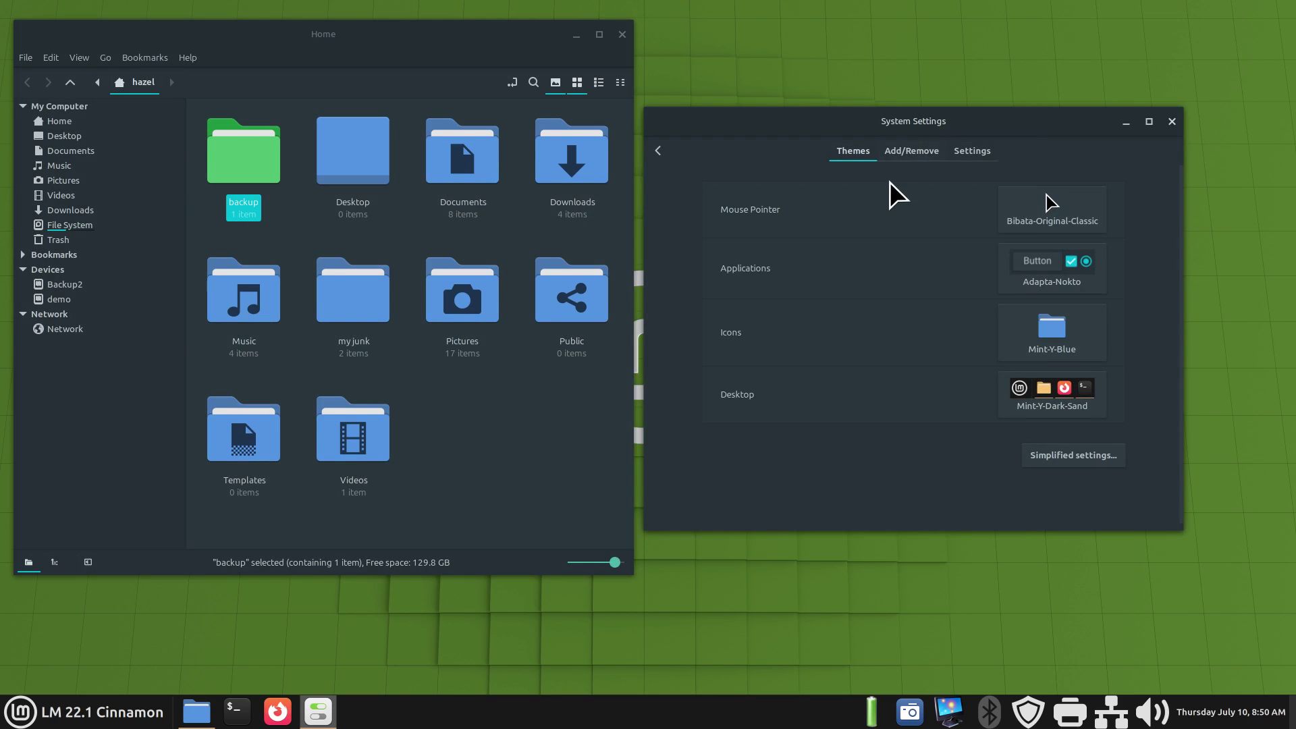
Step: Recheck the Adapta-Nokto download entry, inspect the main application menu, and browse the icon themes without changing them
{"action": "left_click", "coordinate": [902, 154]}
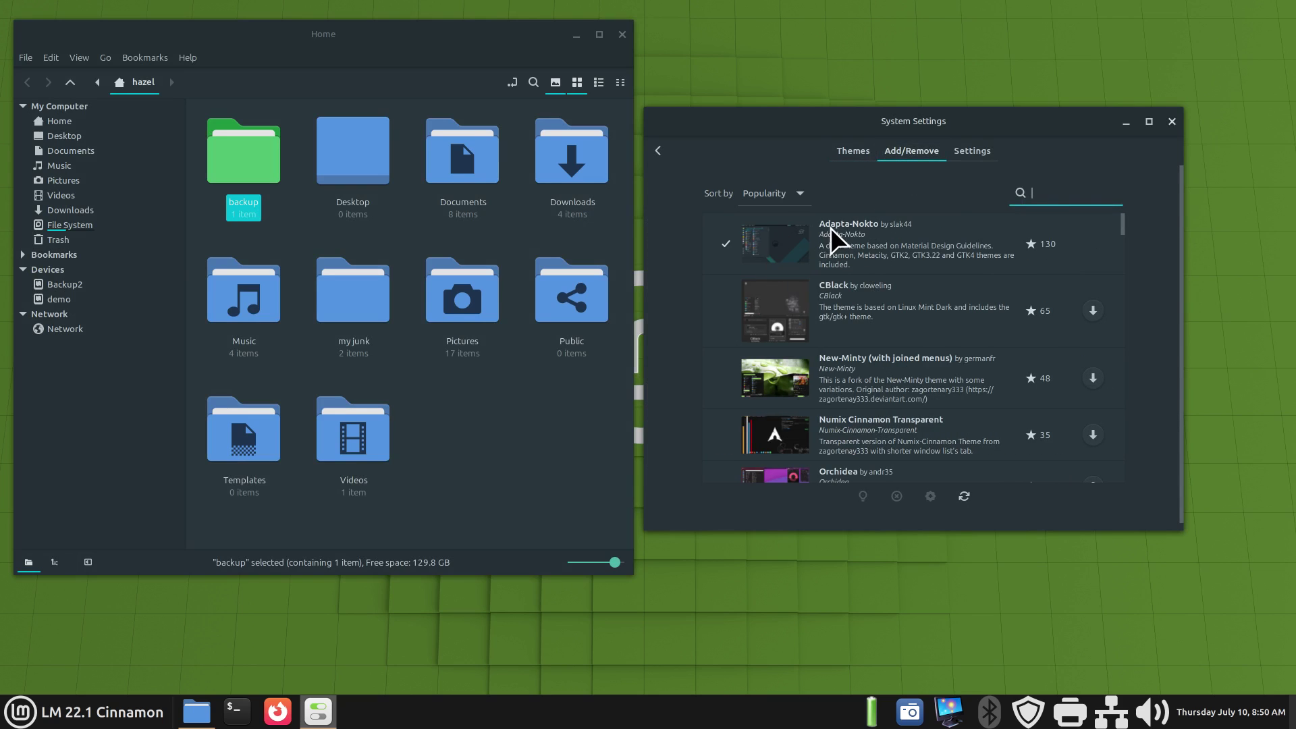
{"action": "left_click", "coordinate": [854, 153]}
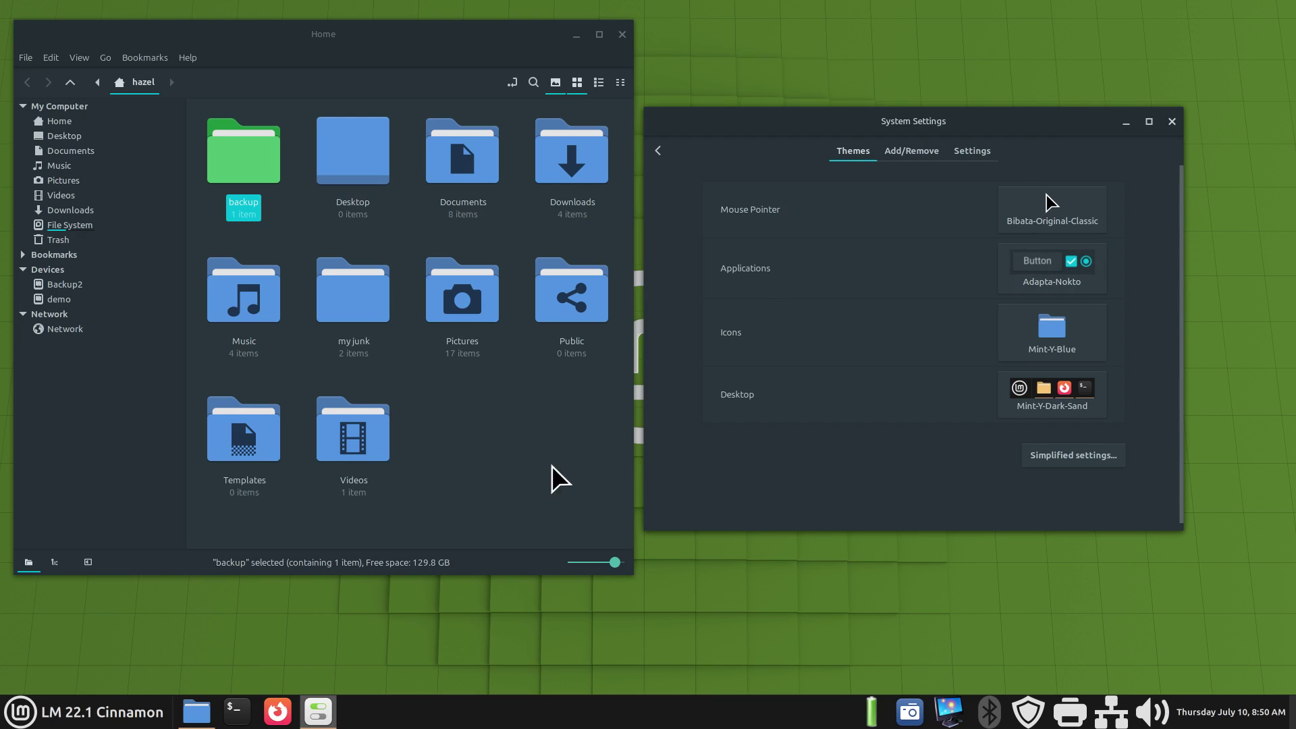
{"action": "left_click", "coordinate": [61, 707]}
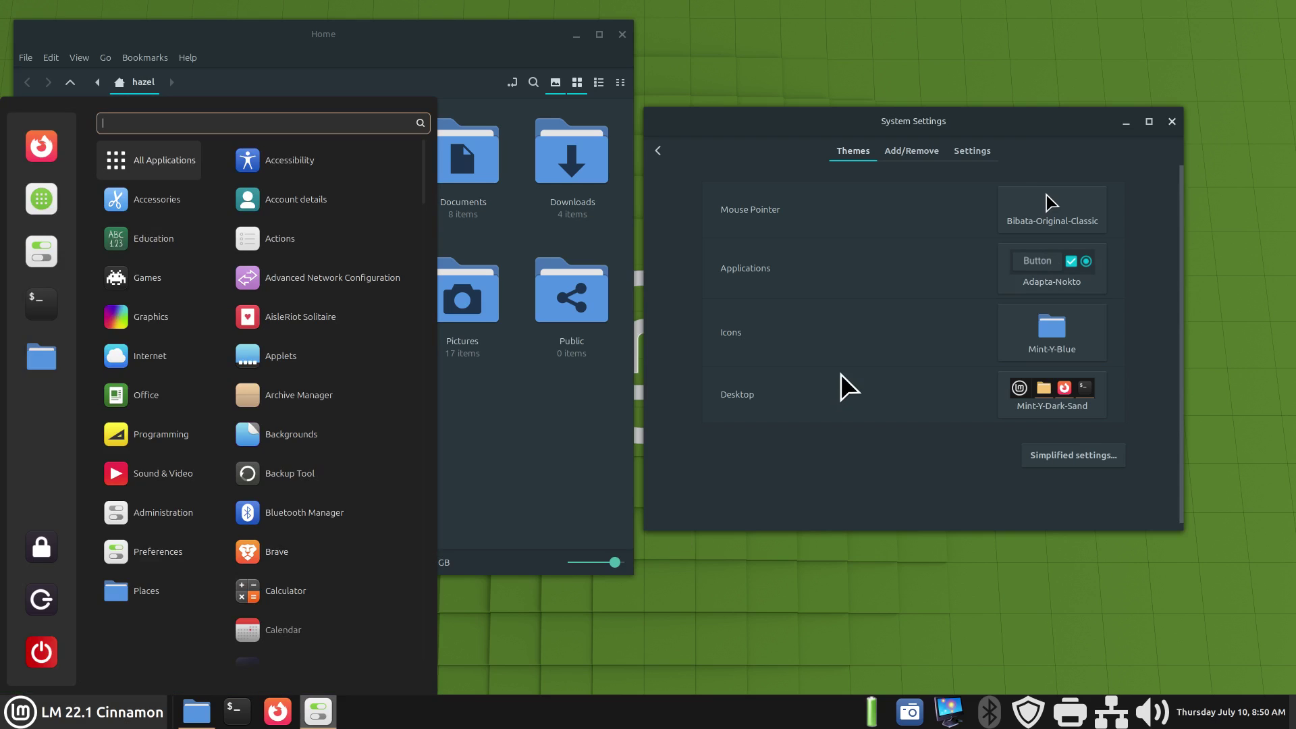
{"action": "left_click", "coordinate": [867, 402]}
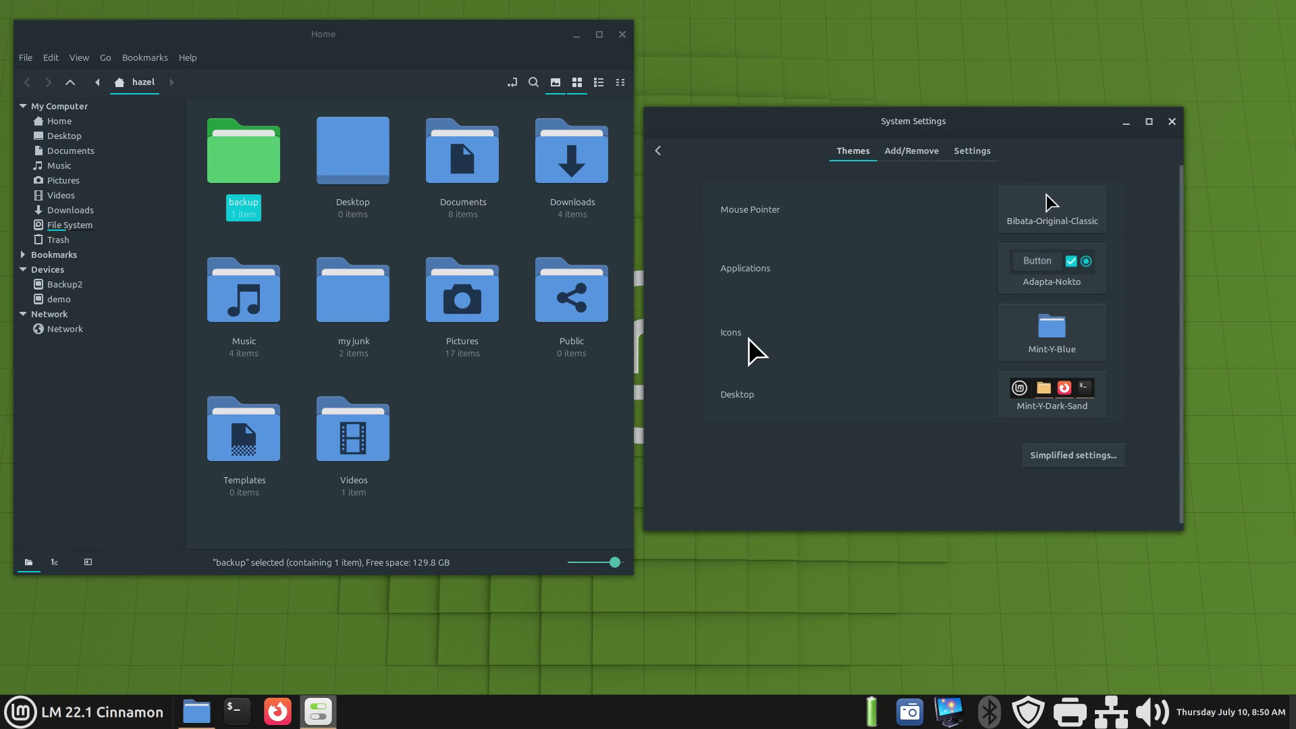
{"action": "left_click", "coordinate": [1048, 332]}
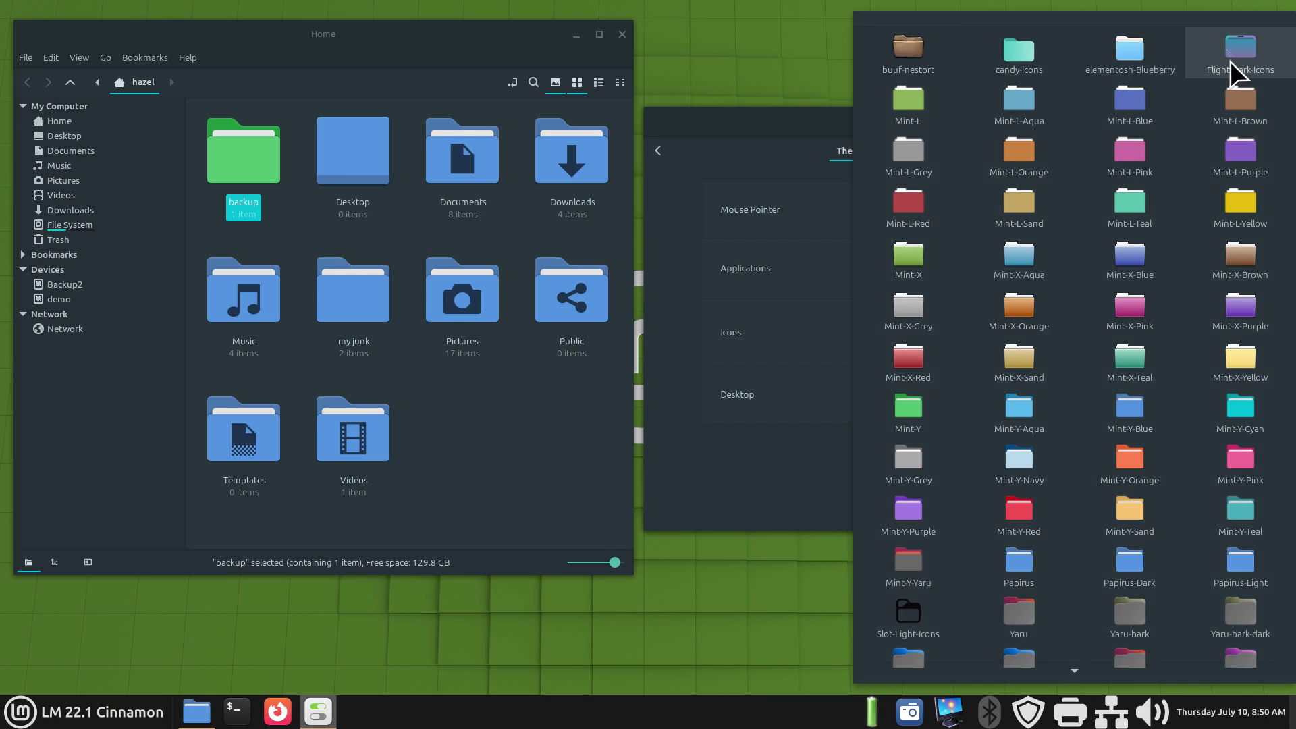
{"action": "left_click", "coordinate": [797, 472]}
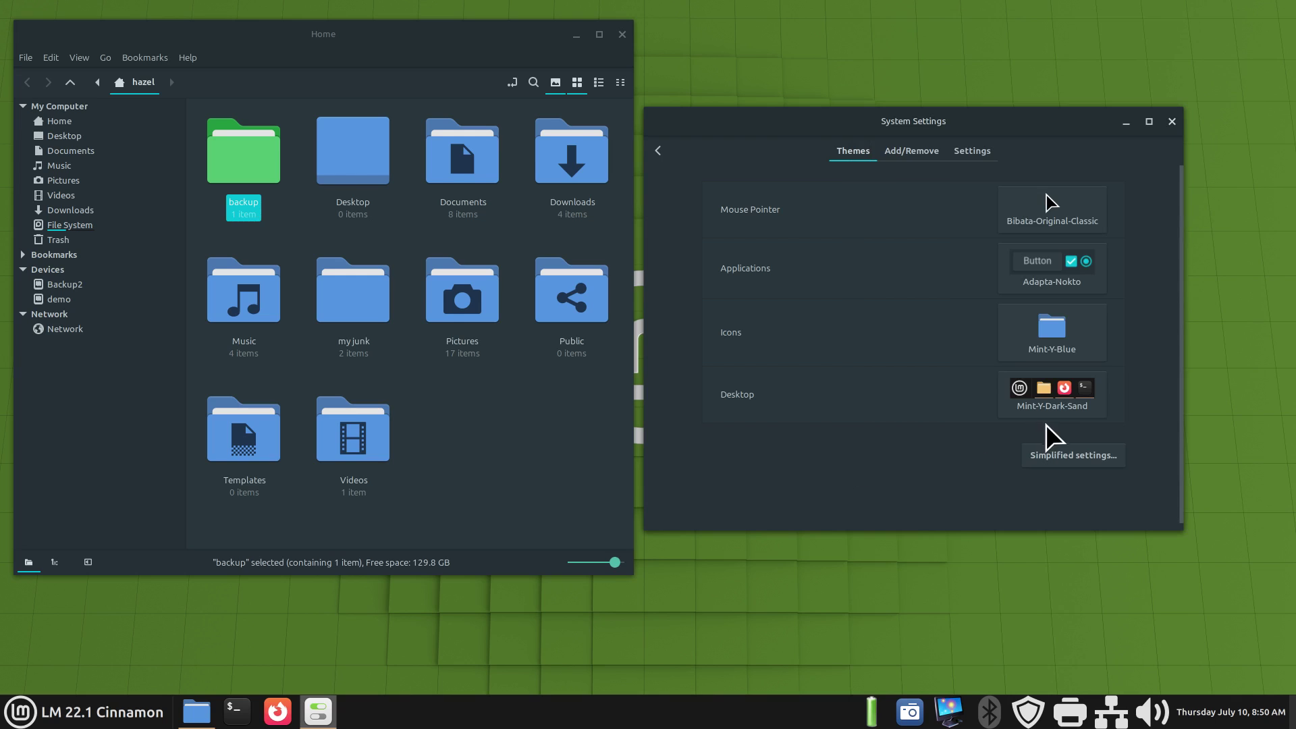
Step: Set the Desktop theme to Adapta-Nokto and check the main application menu with it
{"action": "left_click", "coordinate": [1046, 398]}
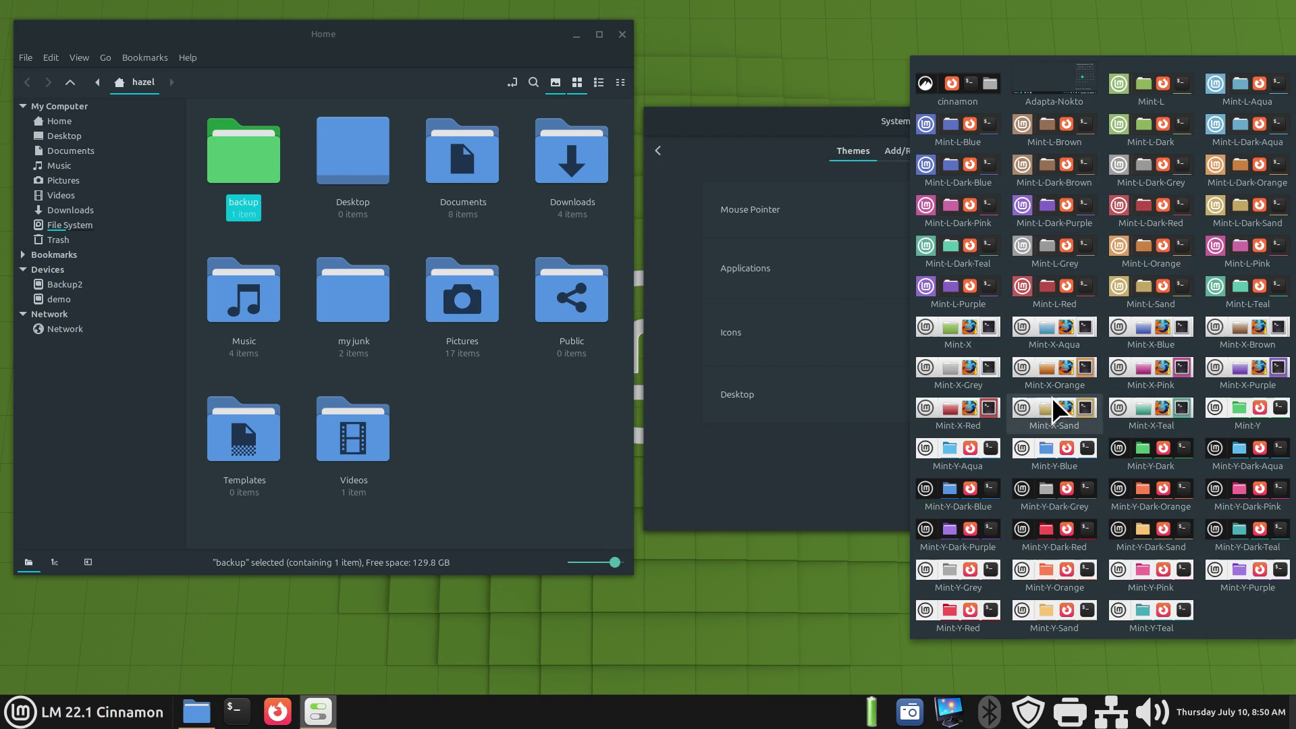
{"action": "left_click", "coordinate": [1054, 90]}
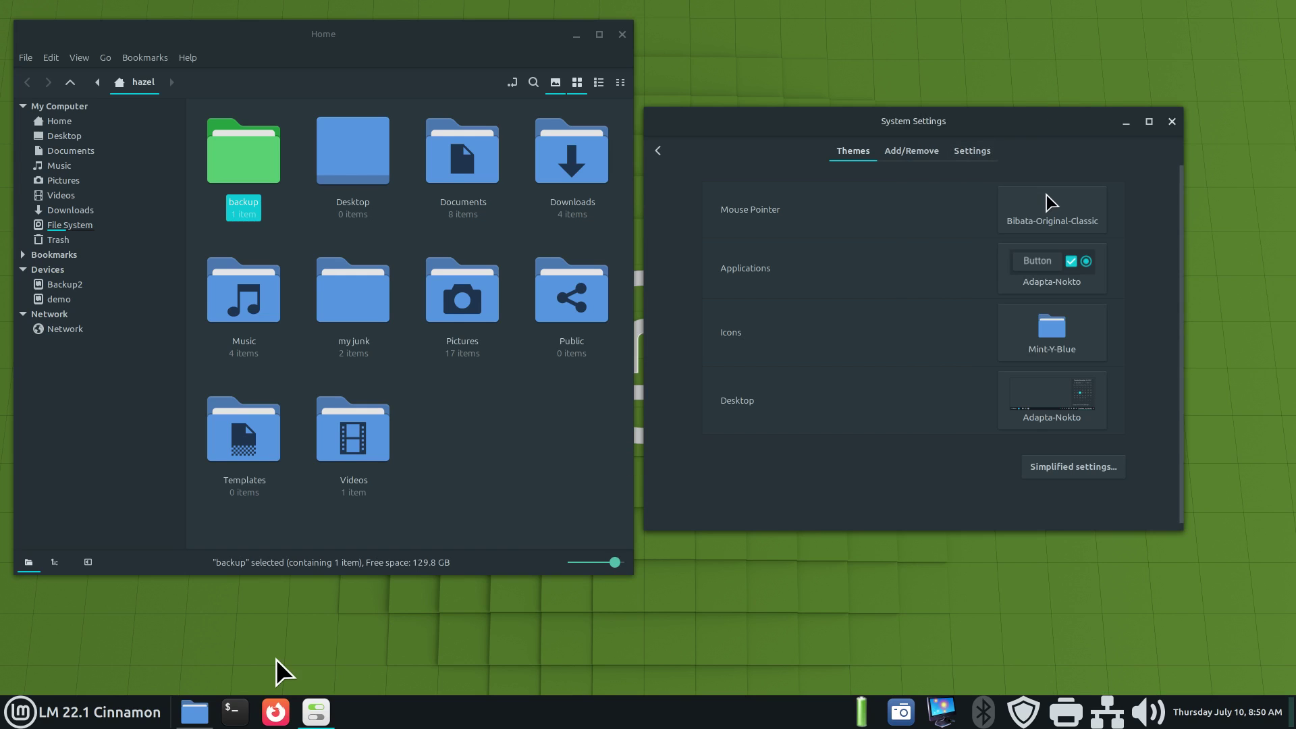
{"action": "left_click", "coordinate": [49, 721]}
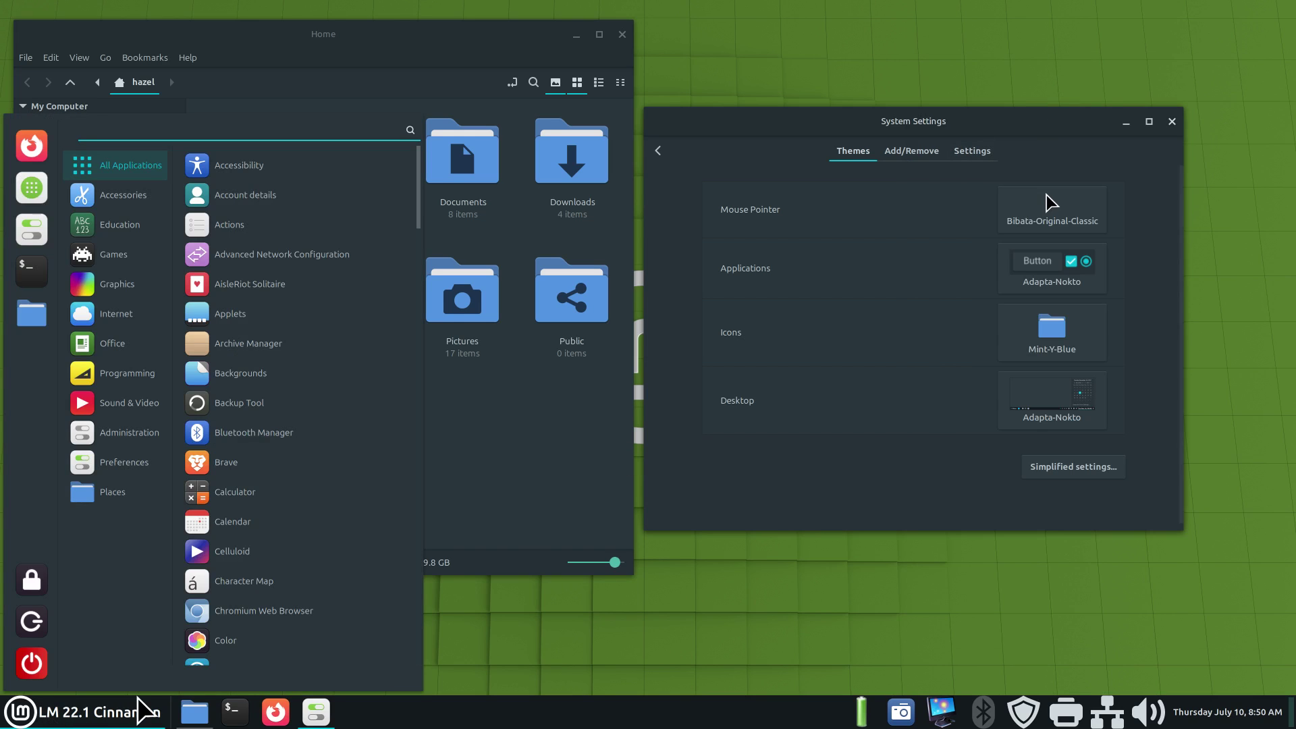
{"action": "left_click", "coordinate": [831, 499]}
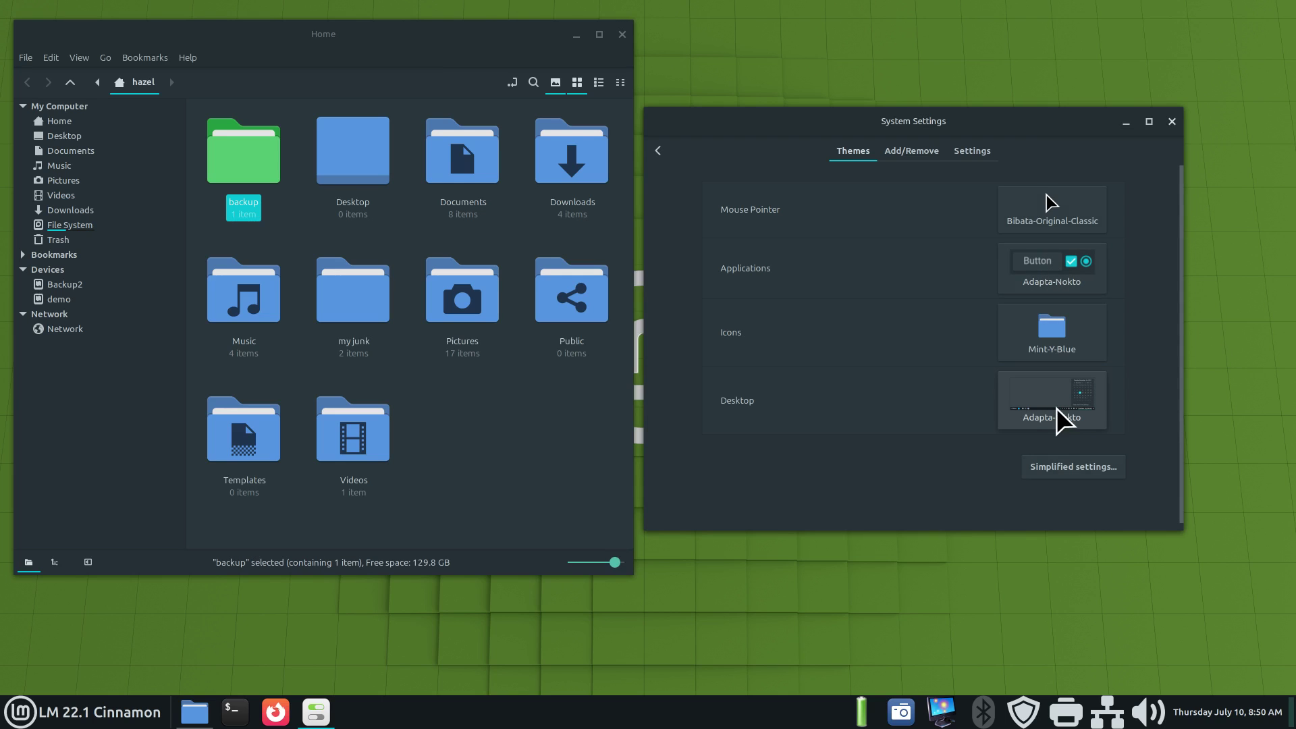
Step: Find the Orchidea theme among the downloadable themes and install it
{"action": "left_click", "coordinate": [932, 151]}
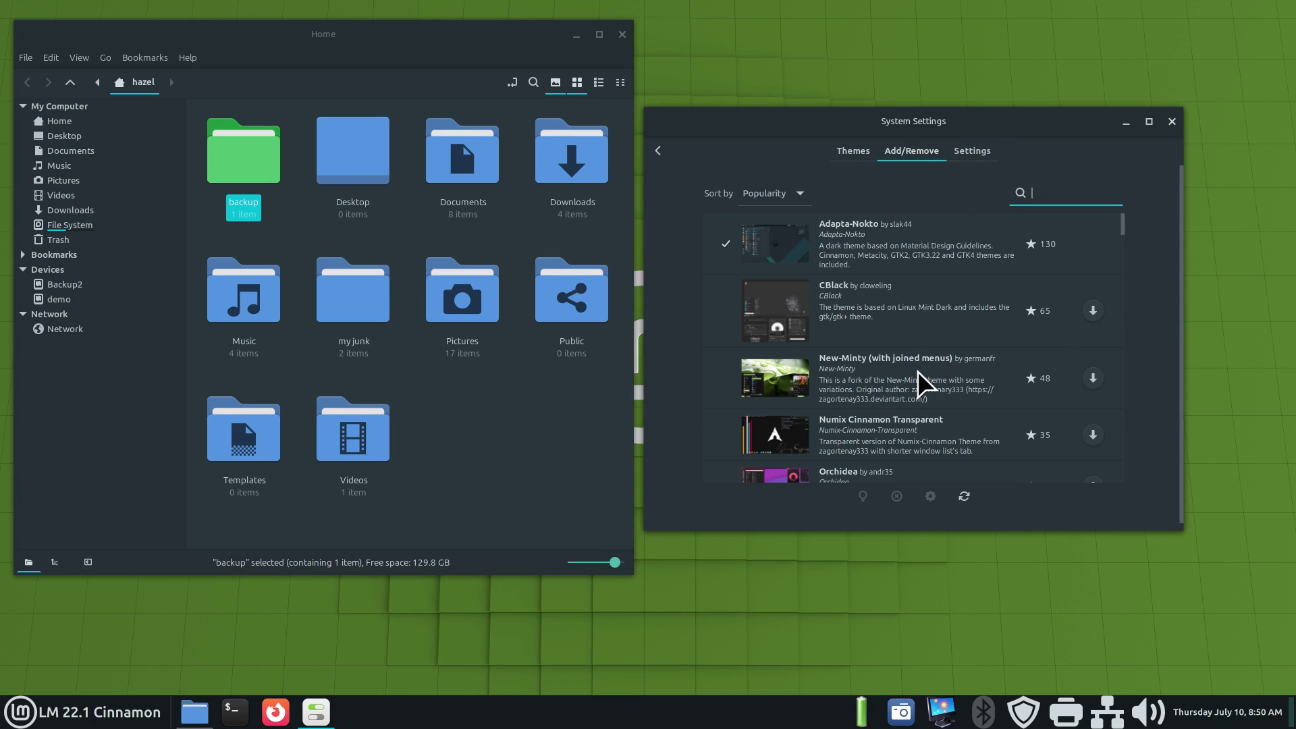
{"action": "scroll", "coordinate": [917, 370], "scroll_direction": "down", "scroll_amount": 3}
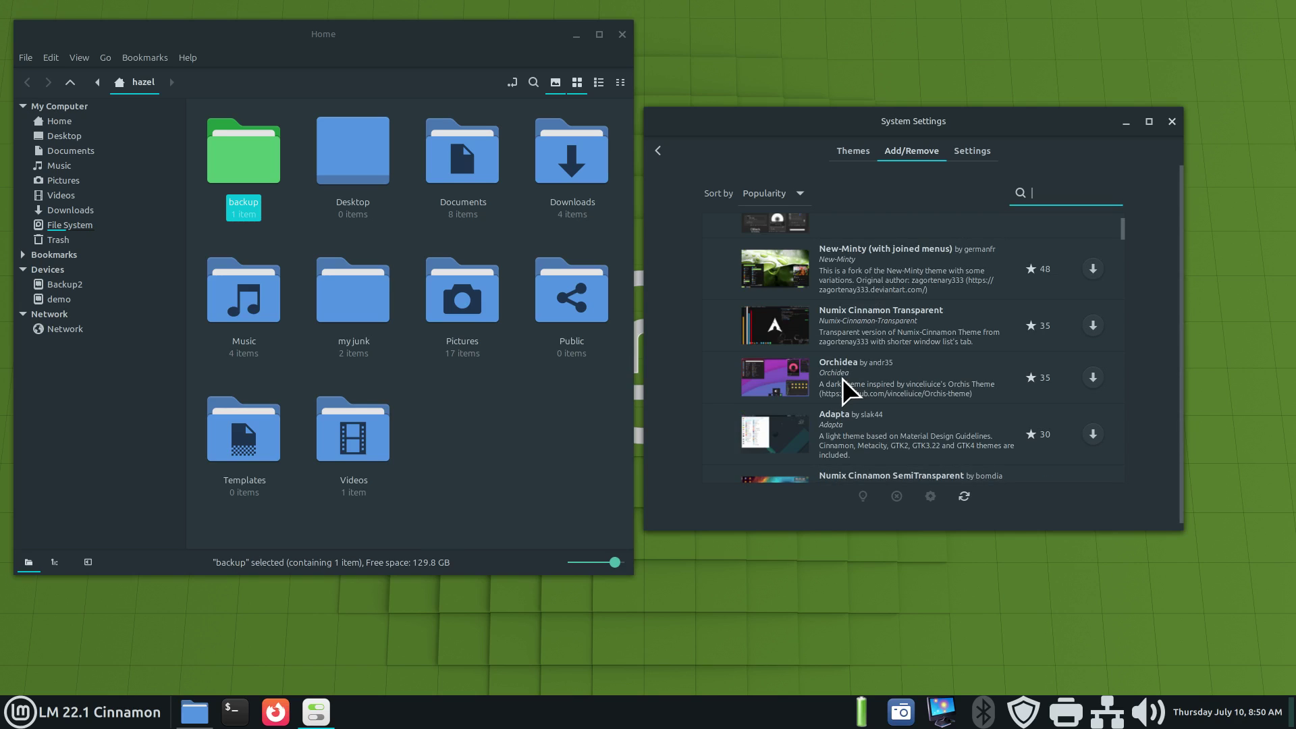
{"action": "left_click", "coordinate": [842, 378]}
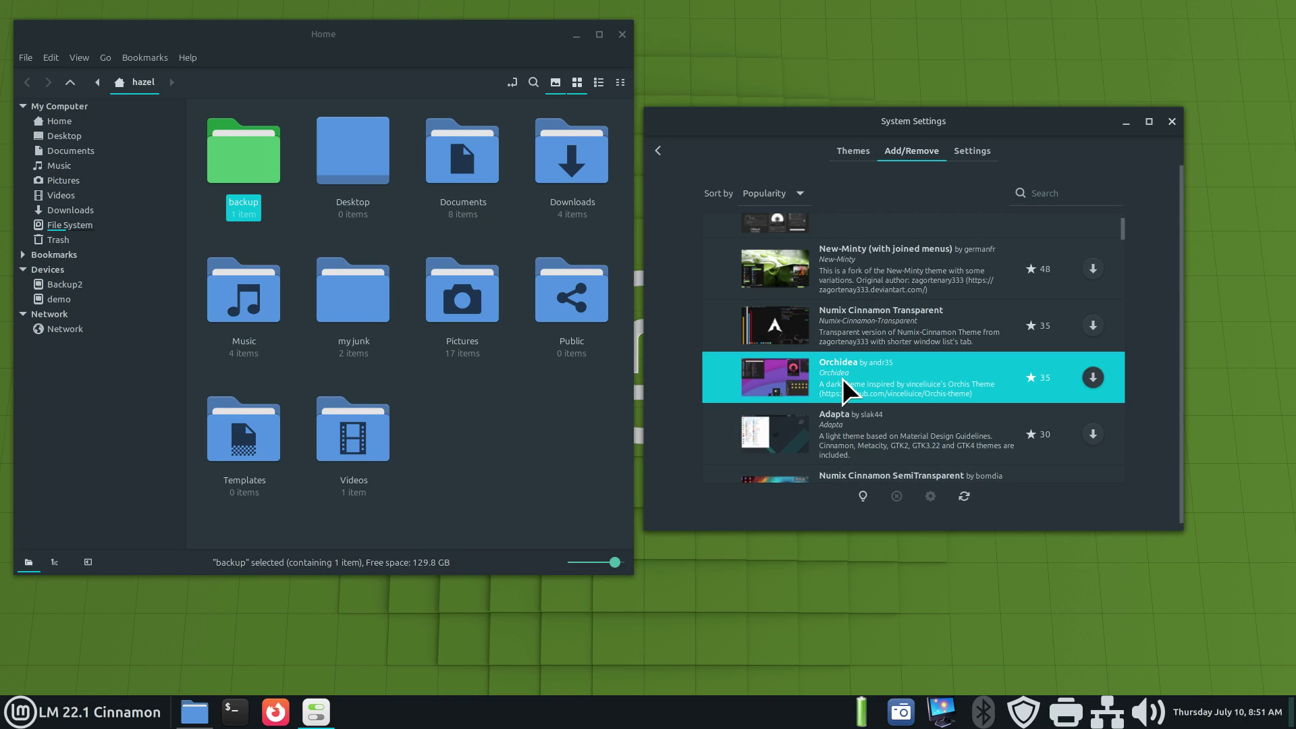
{"action": "left_click", "coordinate": [1092, 378]}
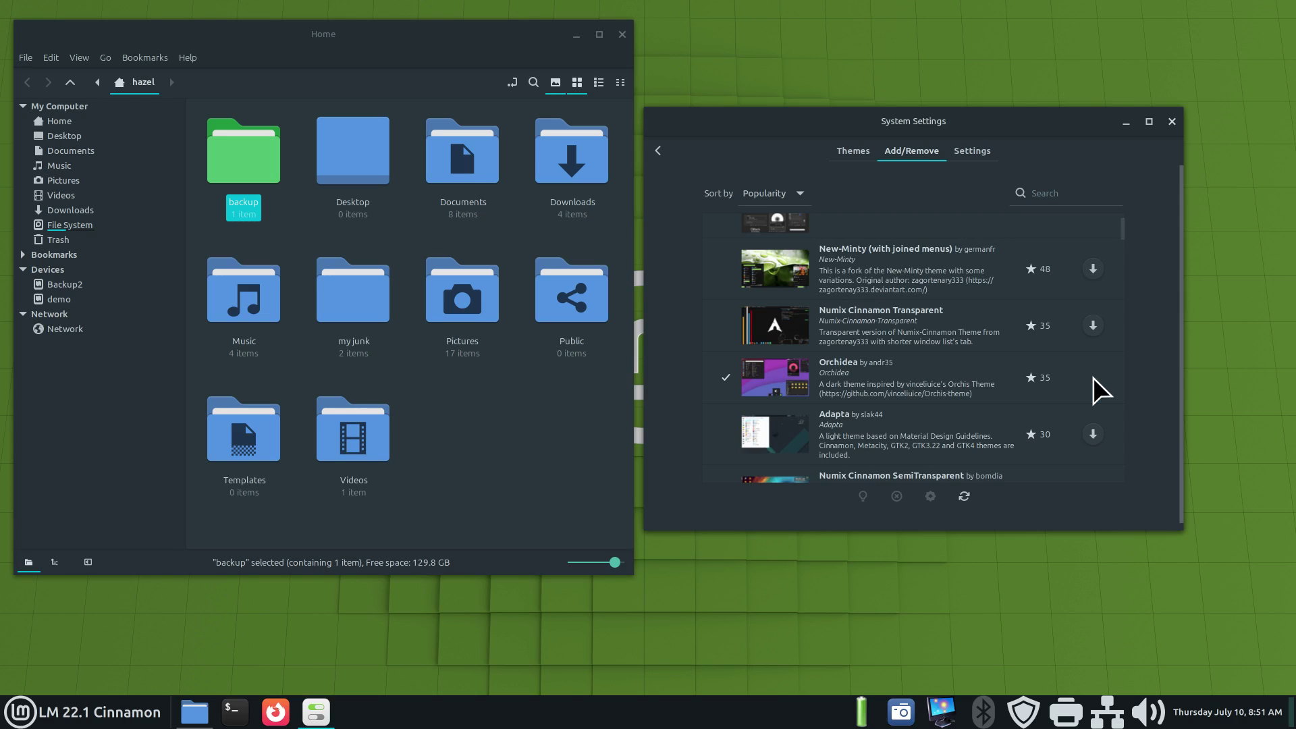
Step: Look through the available Applications themes for Orchidea without changing the selection
{"action": "left_click", "coordinate": [854, 152]}
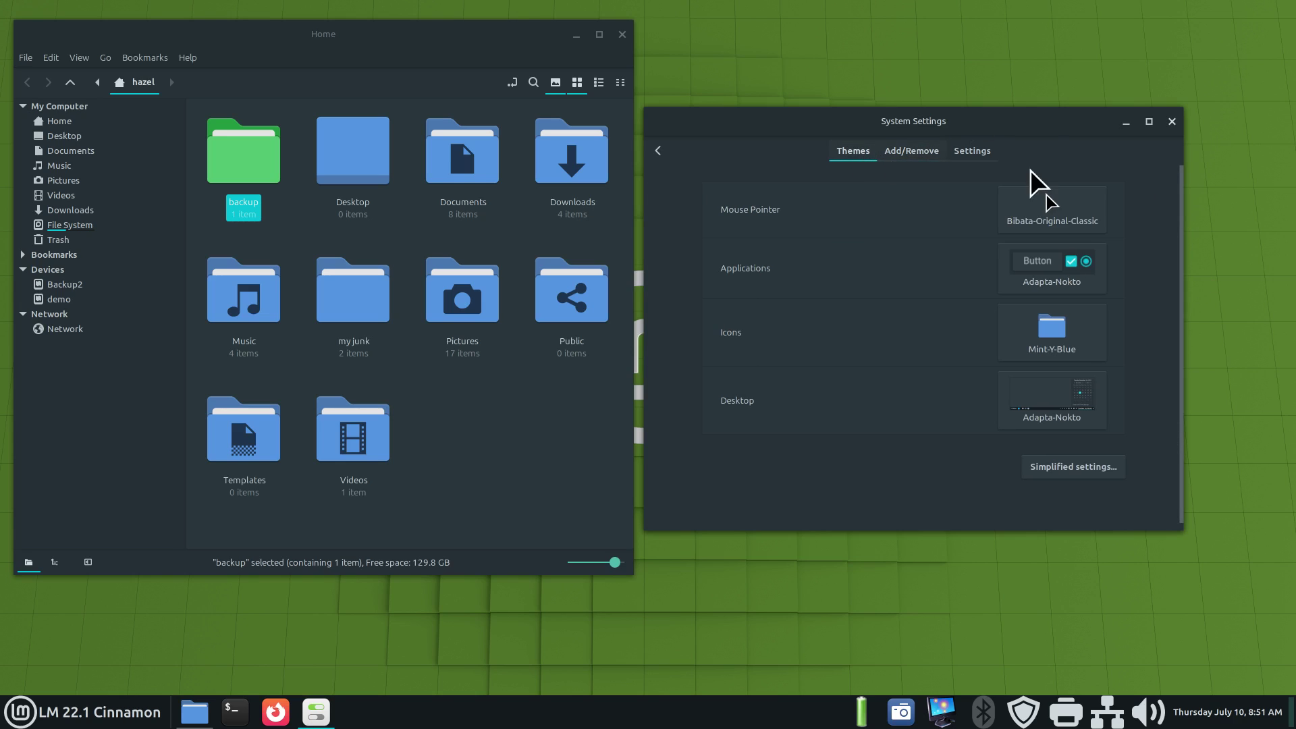
{"action": "left_click", "coordinate": [1050, 267]}
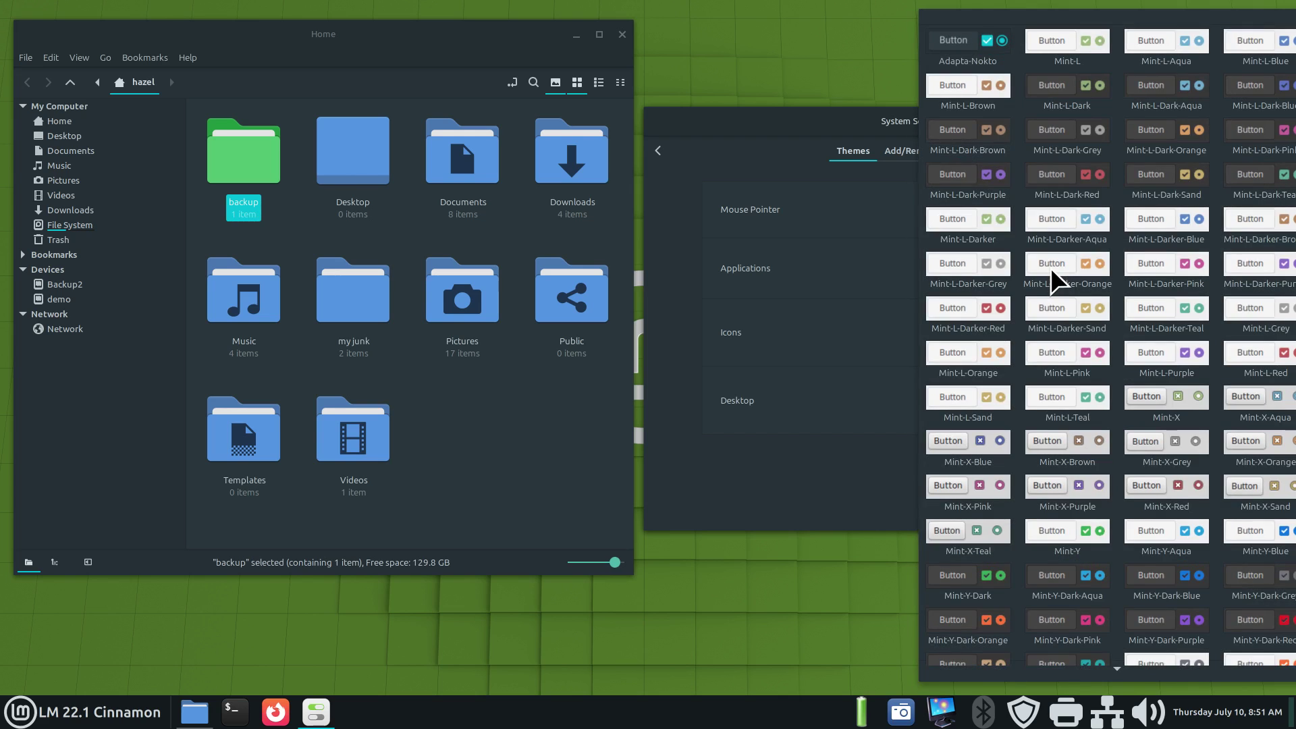
{"action": "key", "text": "Escape"}
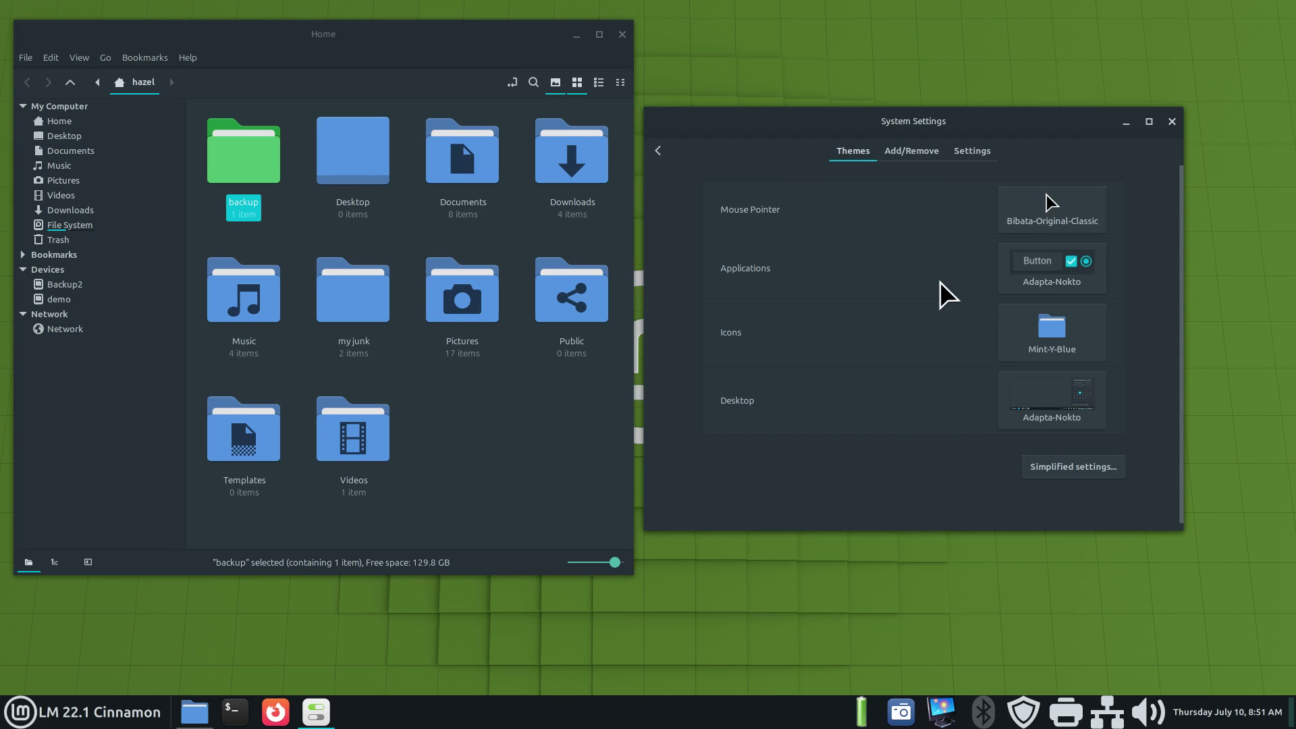
{"action": "left_click", "coordinate": [1027, 272]}
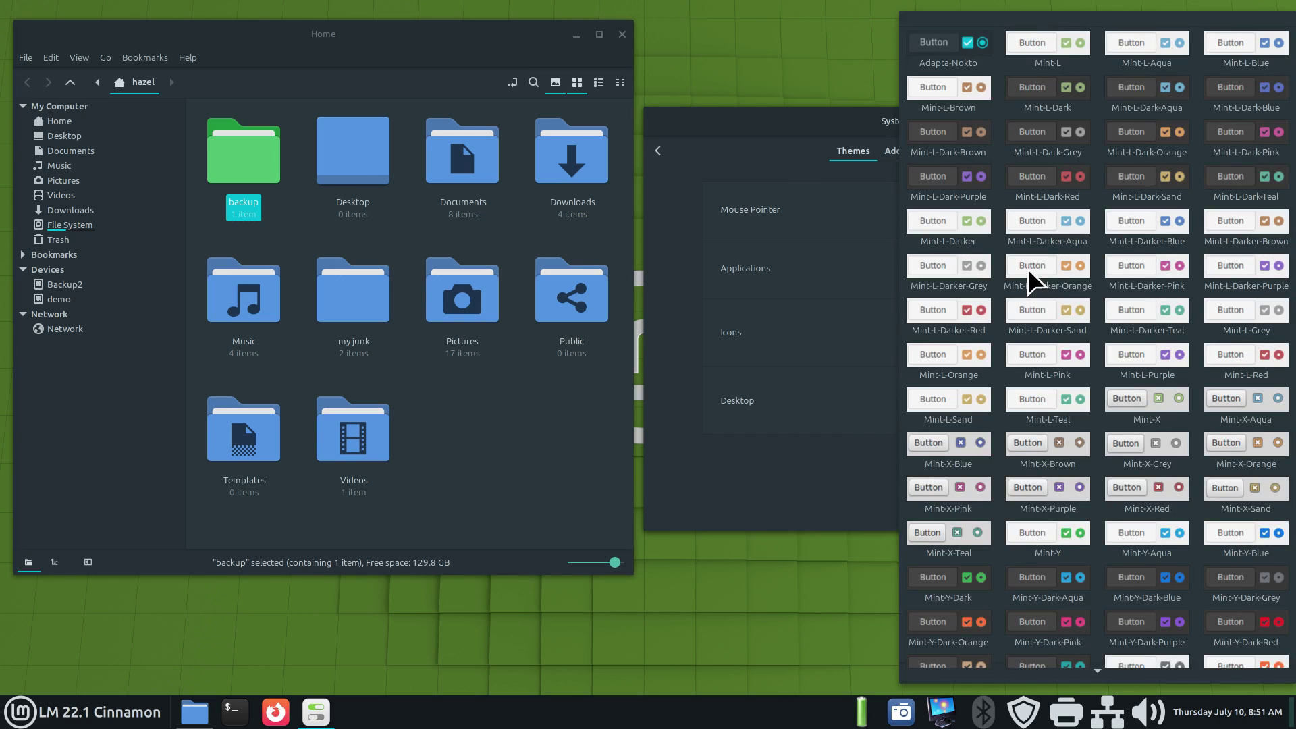
{"action": "scroll", "coordinate": [1027, 268], "scroll_direction": "down", "scroll_amount": 4}
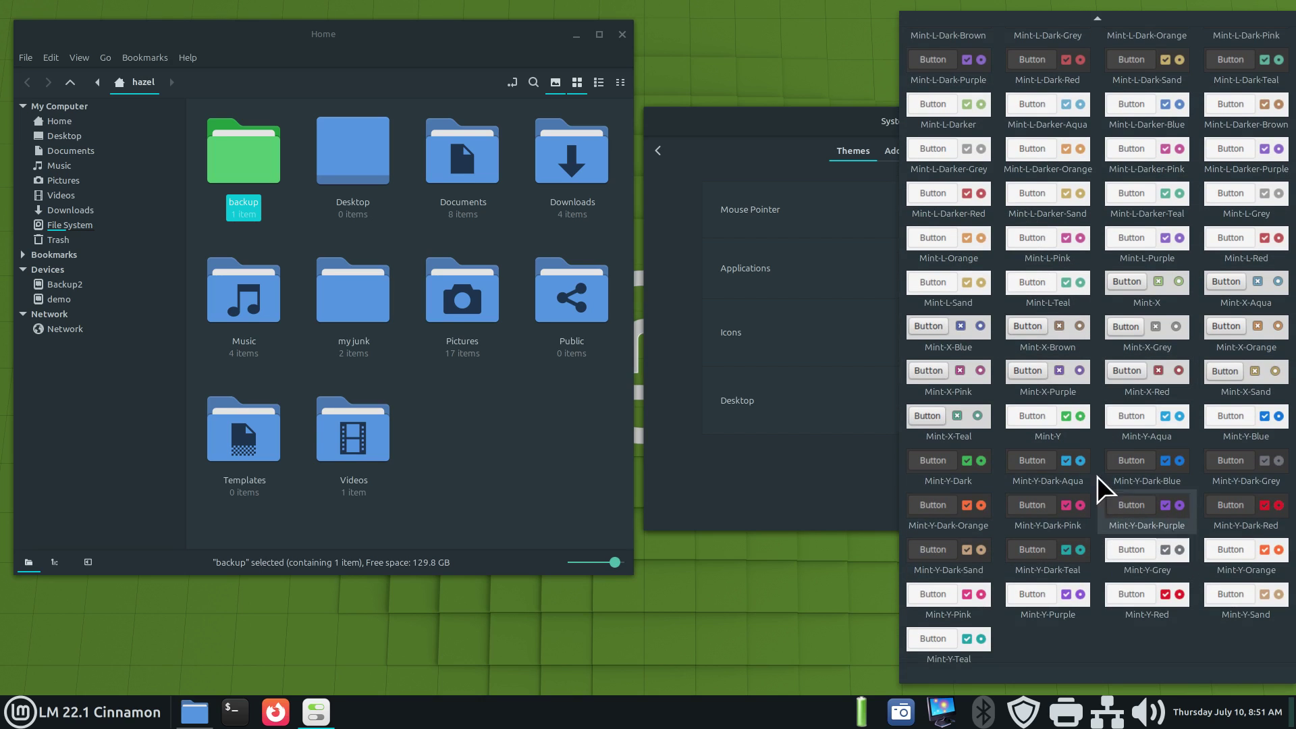
{"action": "left_click", "coordinate": [788, 144]}
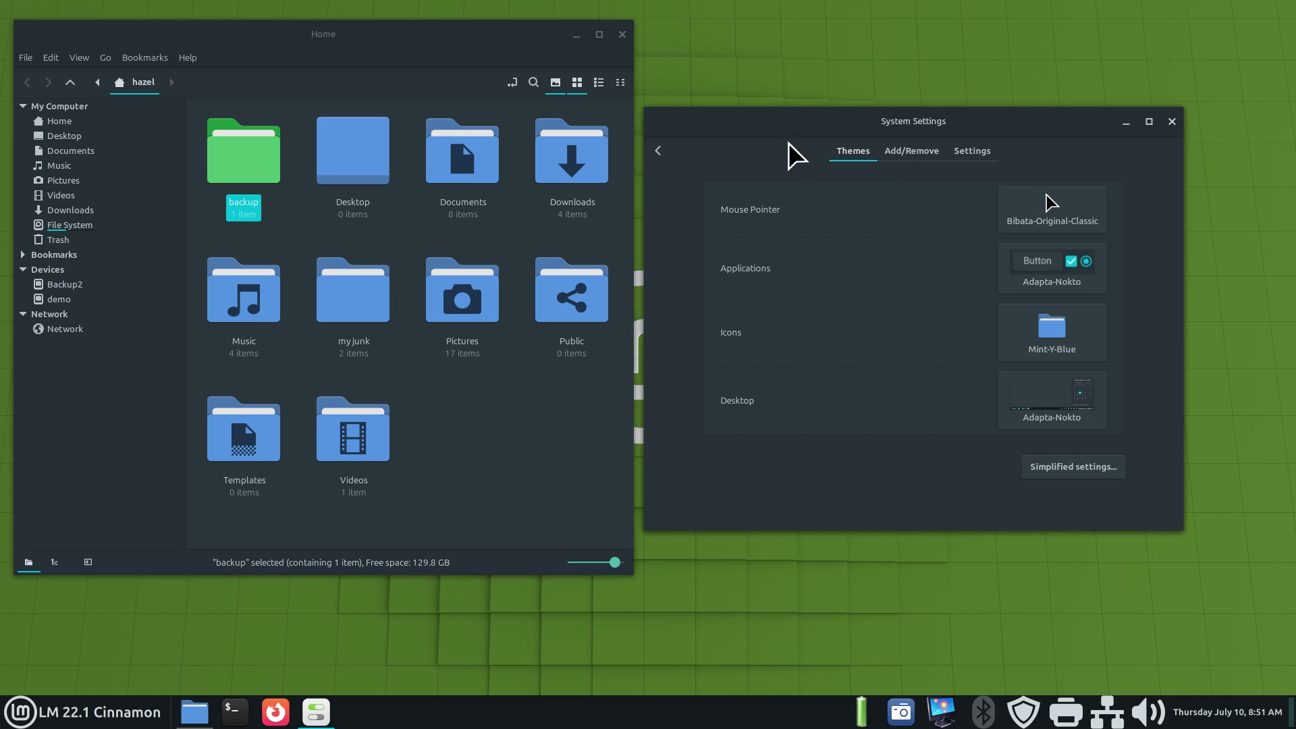
Step: Close and reopen the Themes settings, place the window beside the file manager, and check the Applications themes again
{"action": "left_click", "coordinate": [1171, 121]}
{"action": "right_click", "coordinate": [513, 708]}
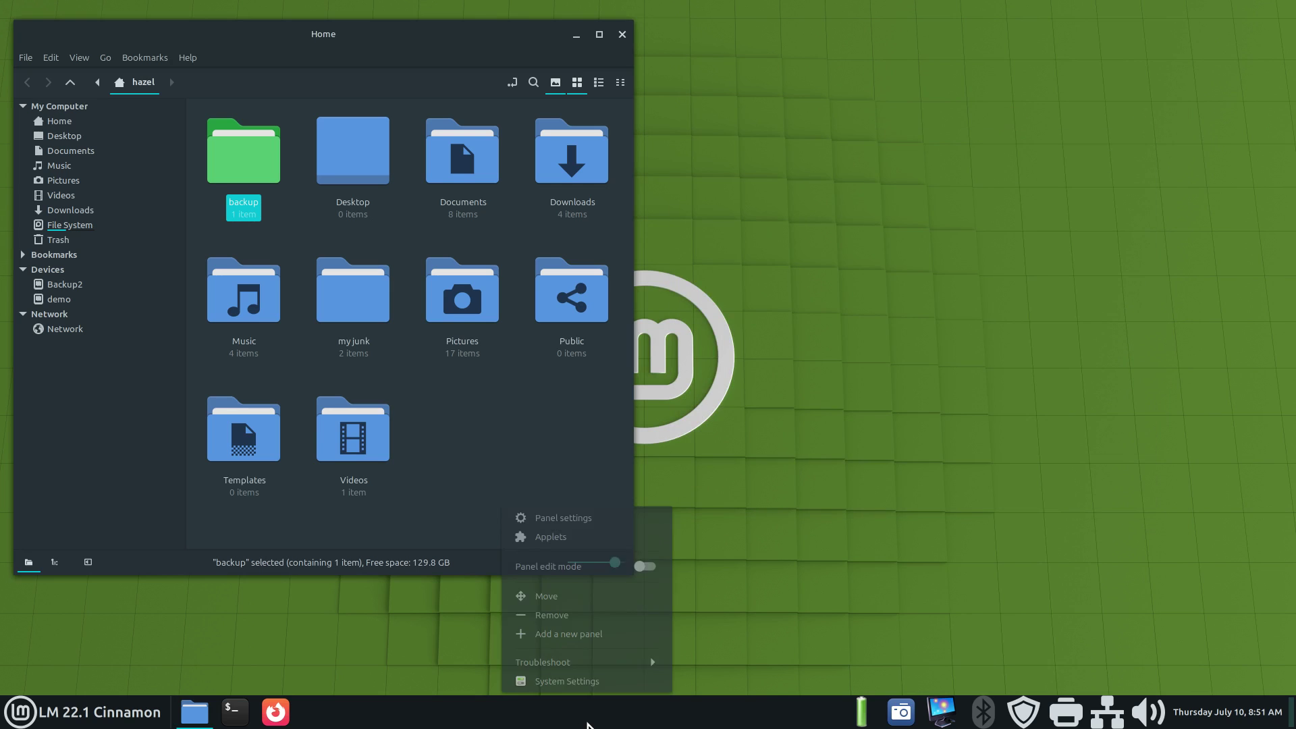
{"action": "left_click", "coordinate": [591, 685]}
{"action": "left_click", "coordinate": [695, 264]}
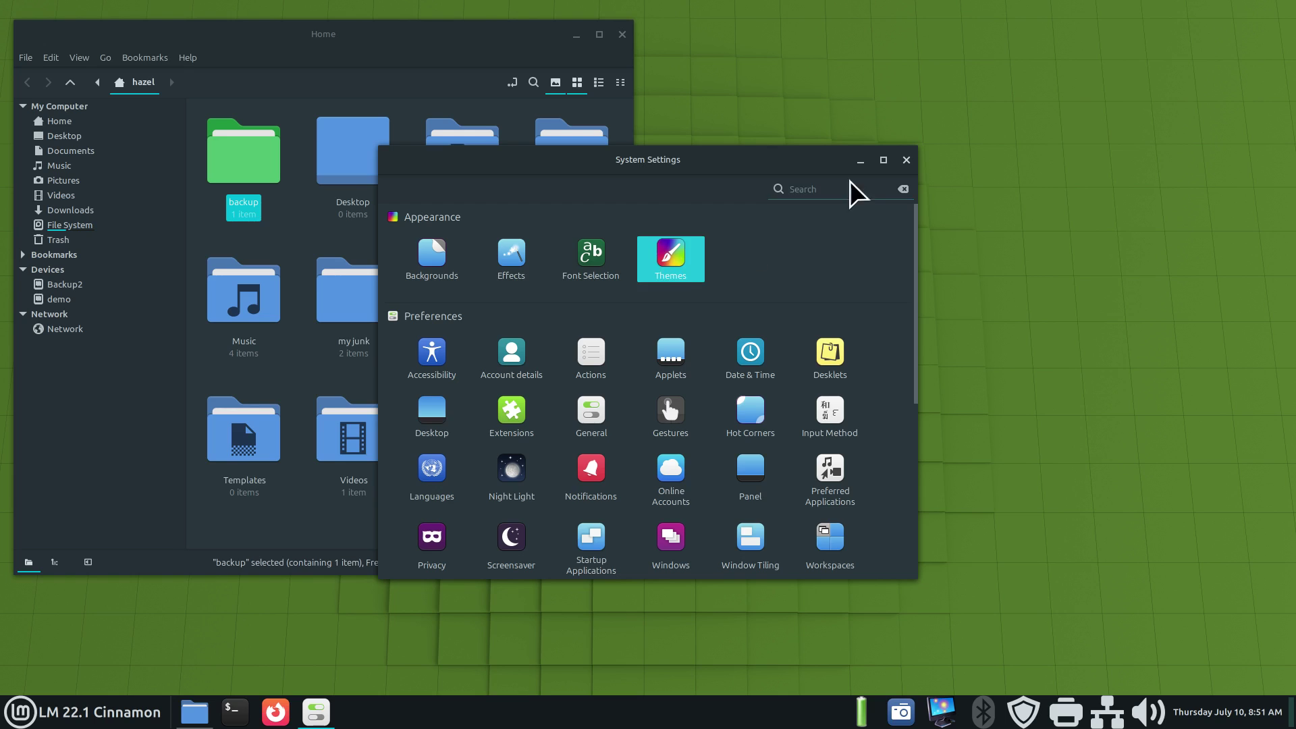
{"action": "left_click_drag", "start_coordinate": [749, 162], "coordinate": [1055, 90]}
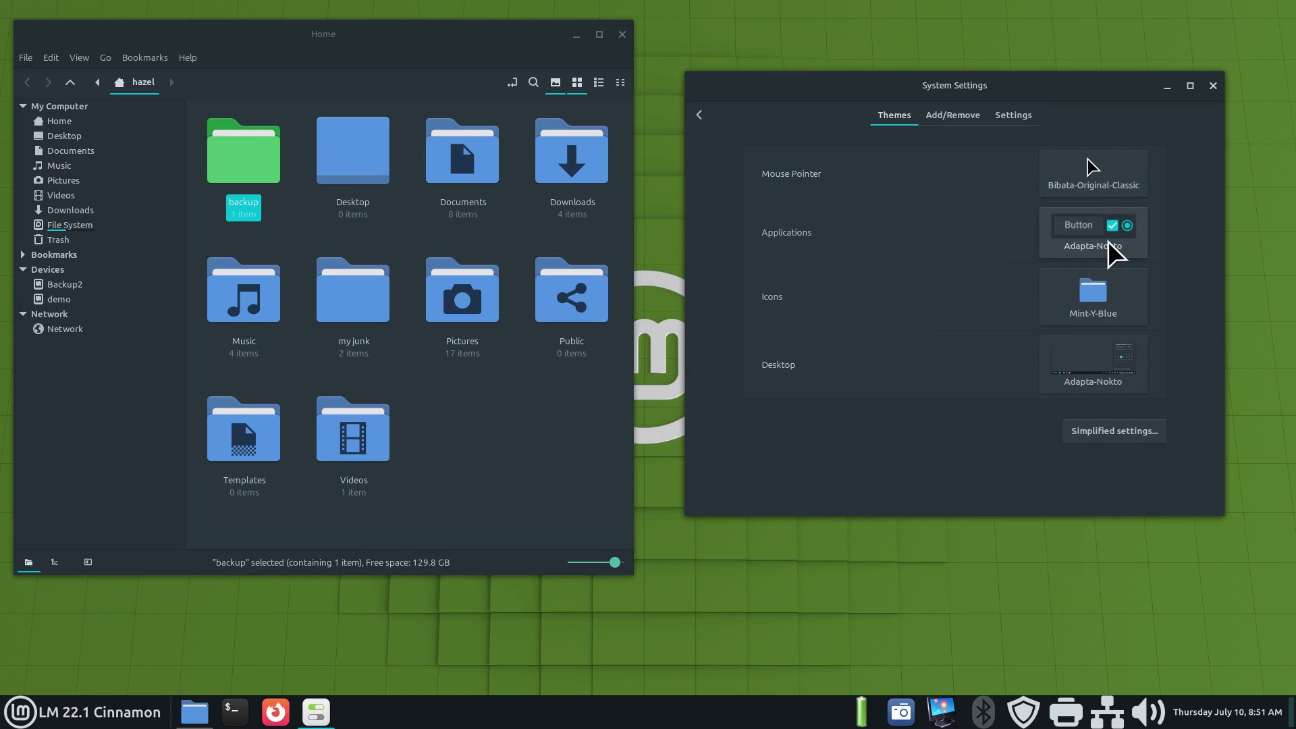
{"action": "left_click", "coordinate": [1104, 235]}
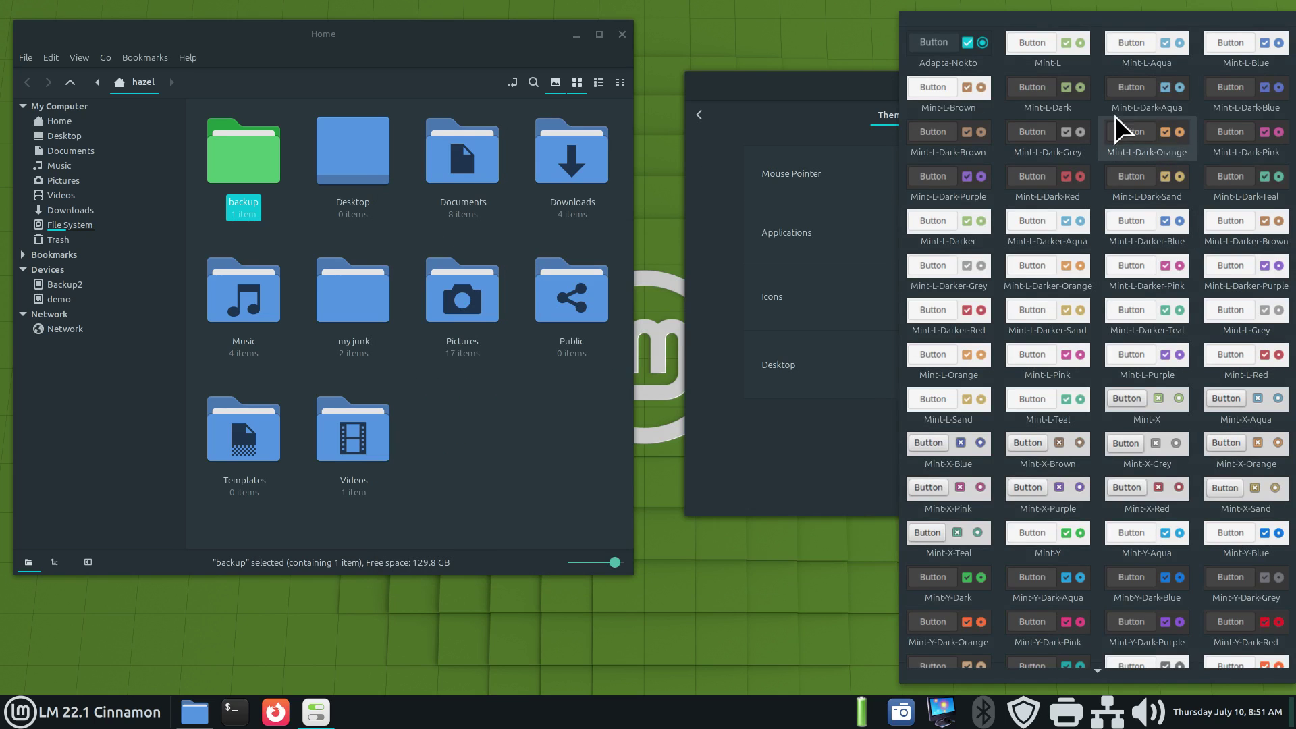
{"action": "left_click", "coordinate": [809, 109]}
Step: Recheck Orchidea's entry among the downloadable themes and set the Desktop theme to Orchidea
{"action": "left_click", "coordinate": [947, 119]}
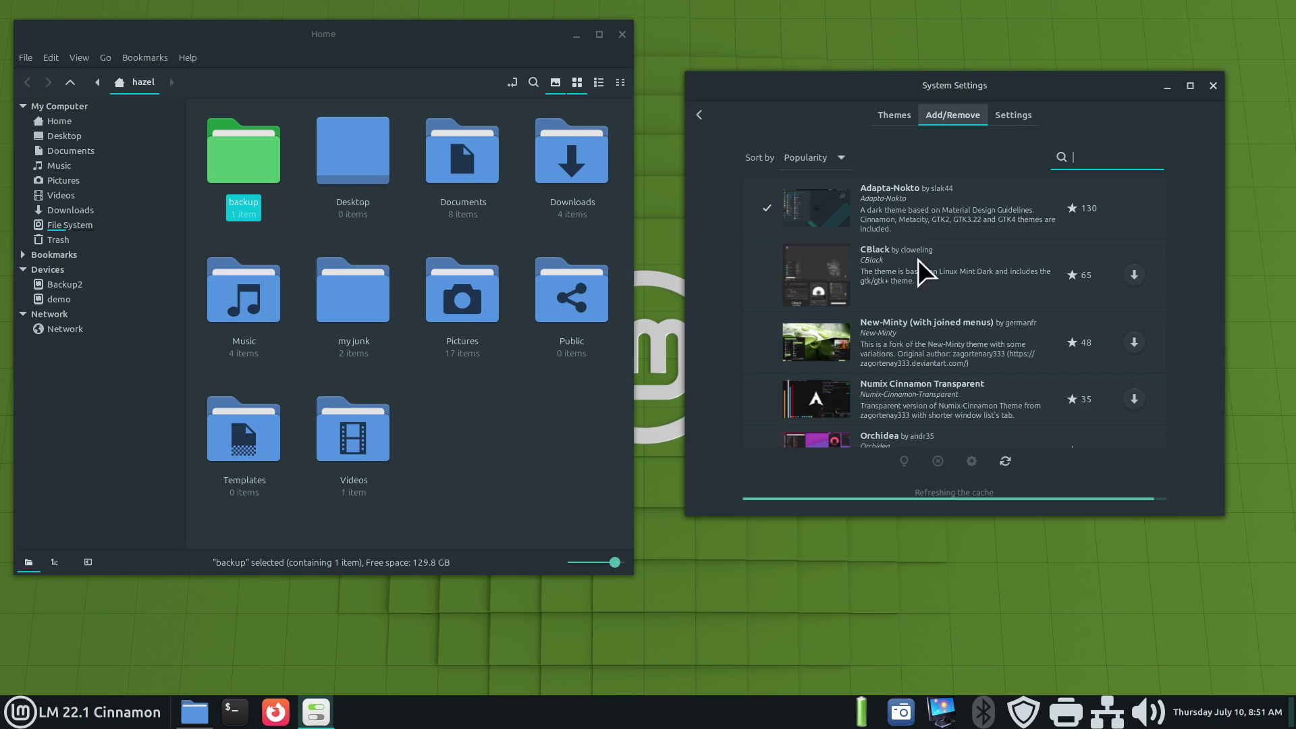
{"action": "scroll", "coordinate": [911, 317], "scroll_direction": "down", "scroll_amount": 3}
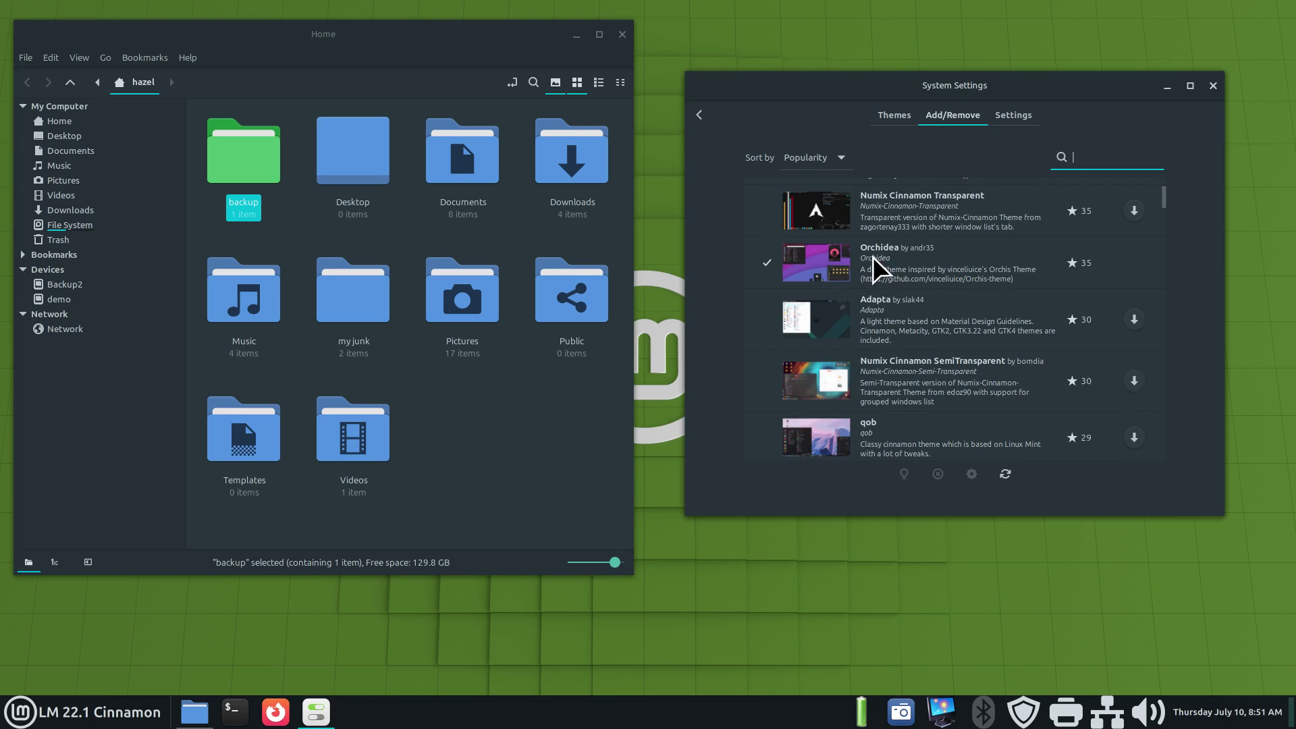
{"action": "left_click", "coordinate": [886, 120]}
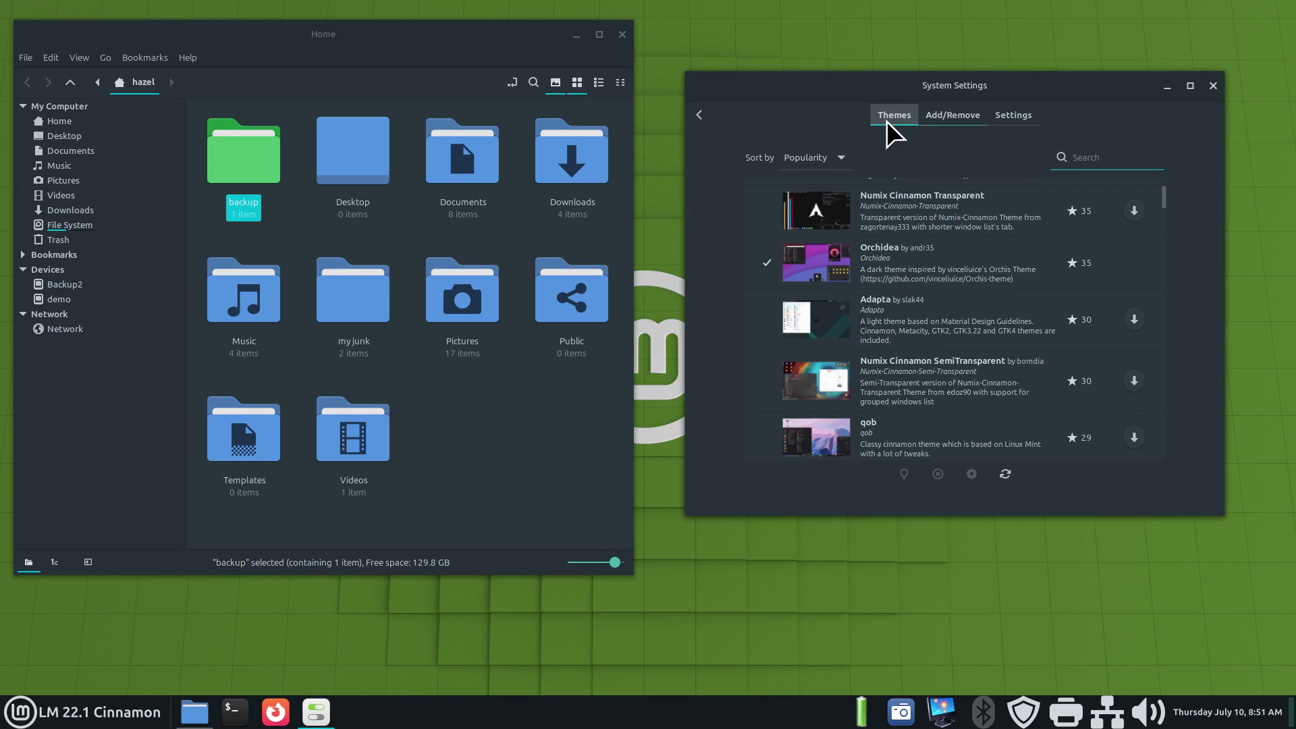
{"action": "left_click", "coordinate": [1093, 382]}
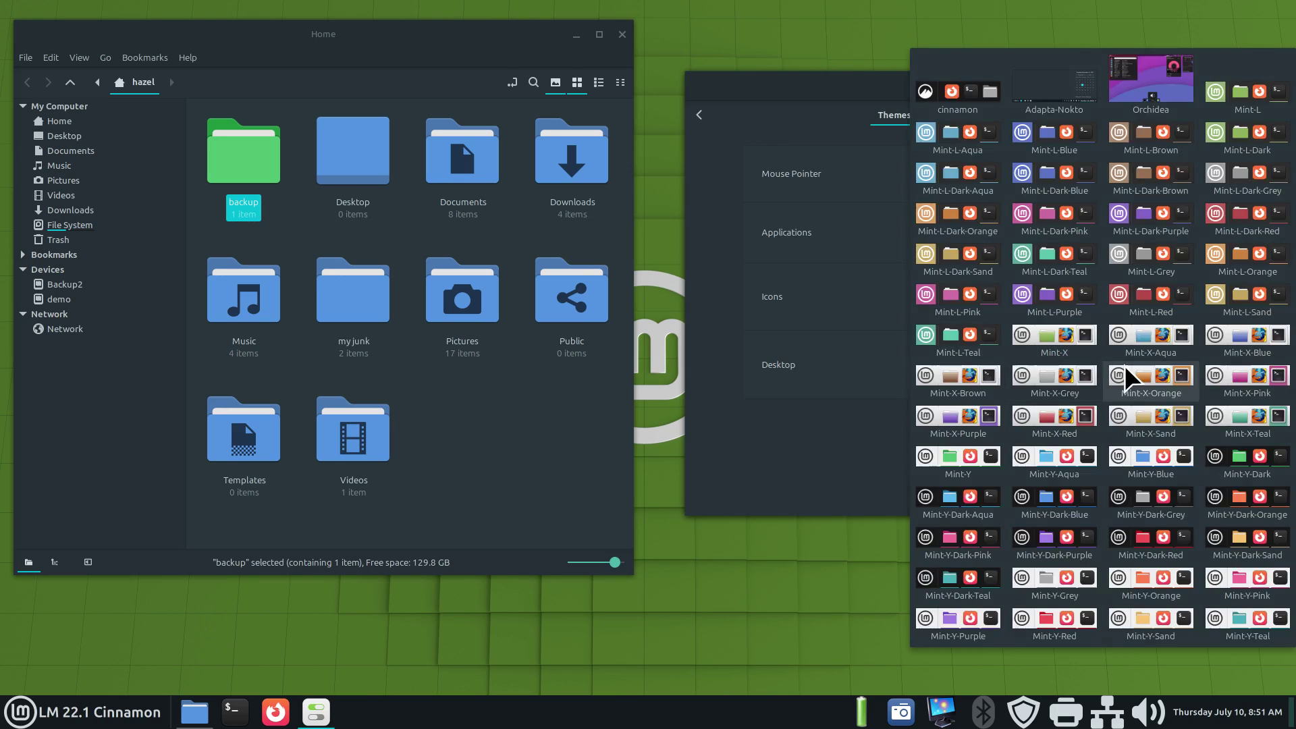
{"action": "left_click", "coordinate": [1137, 80]}
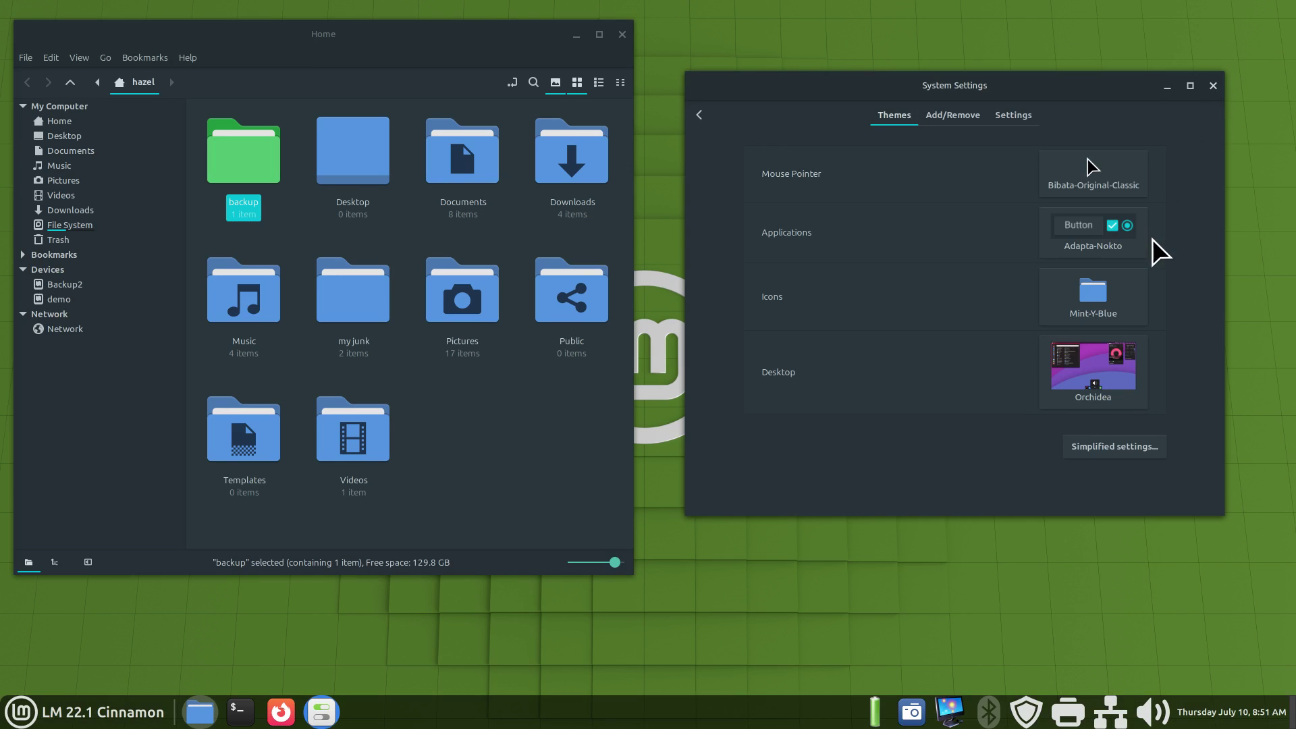
Step: Browse the full range of icon themes without changing the current one
{"action": "left_click", "coordinate": [1090, 295]}
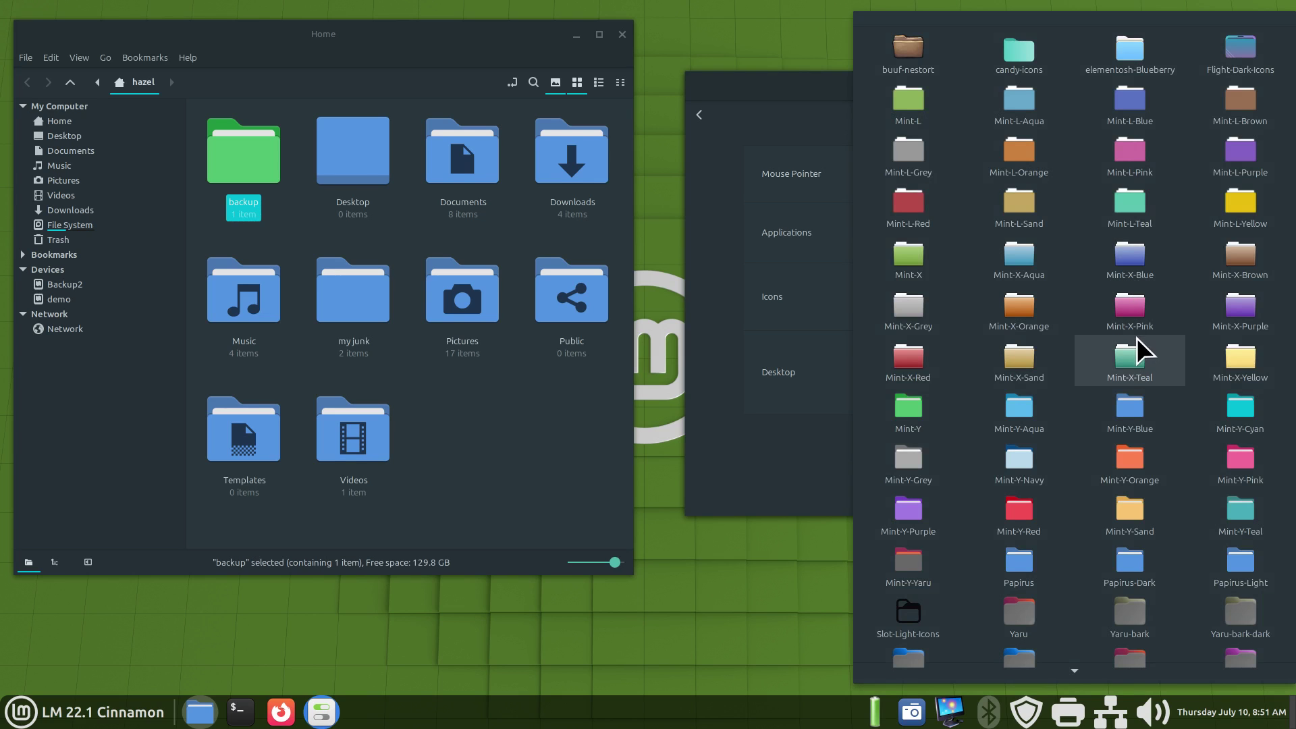
{"action": "scroll", "coordinate": [1136, 343], "scroll_direction": "down", "scroll_amount": 2}
{"action": "scroll", "coordinate": [1136, 343], "scroll_direction": "down", "scroll_amount": 2}
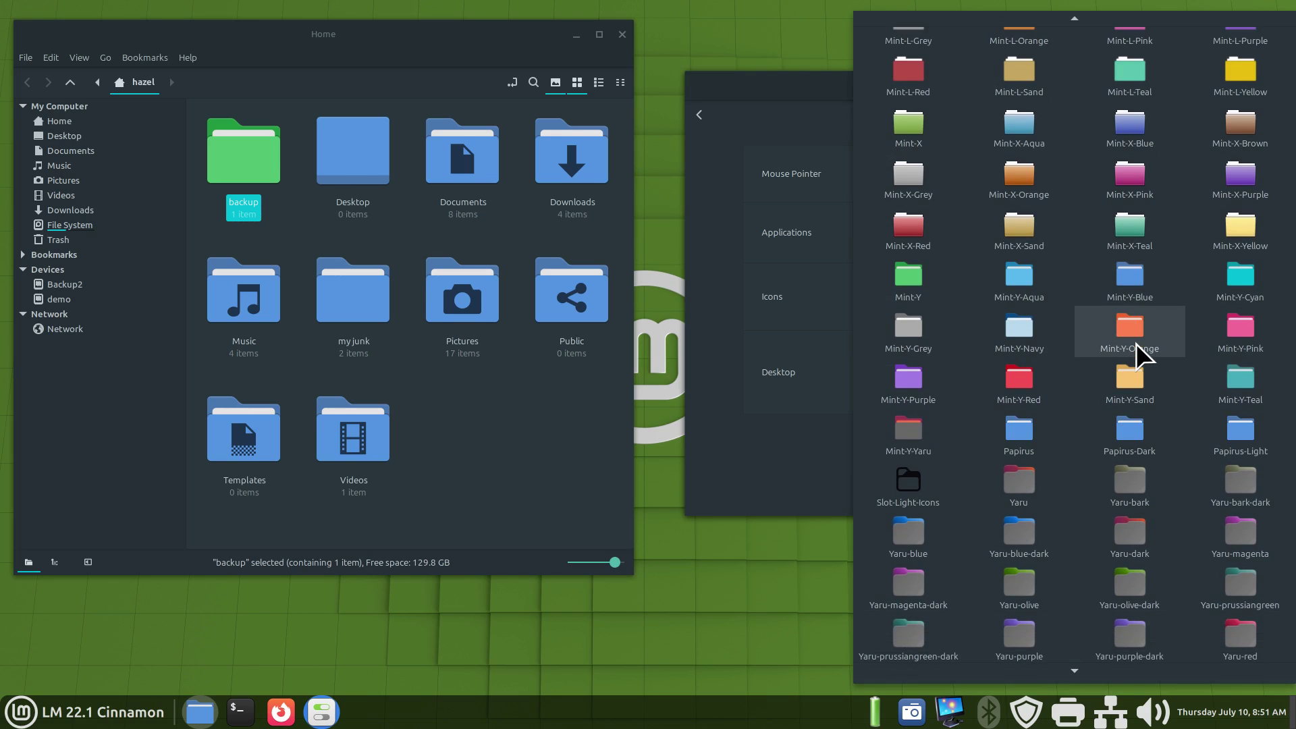
{"action": "scroll", "coordinate": [1124, 351], "scroll_direction": "down", "scroll_amount": 2}
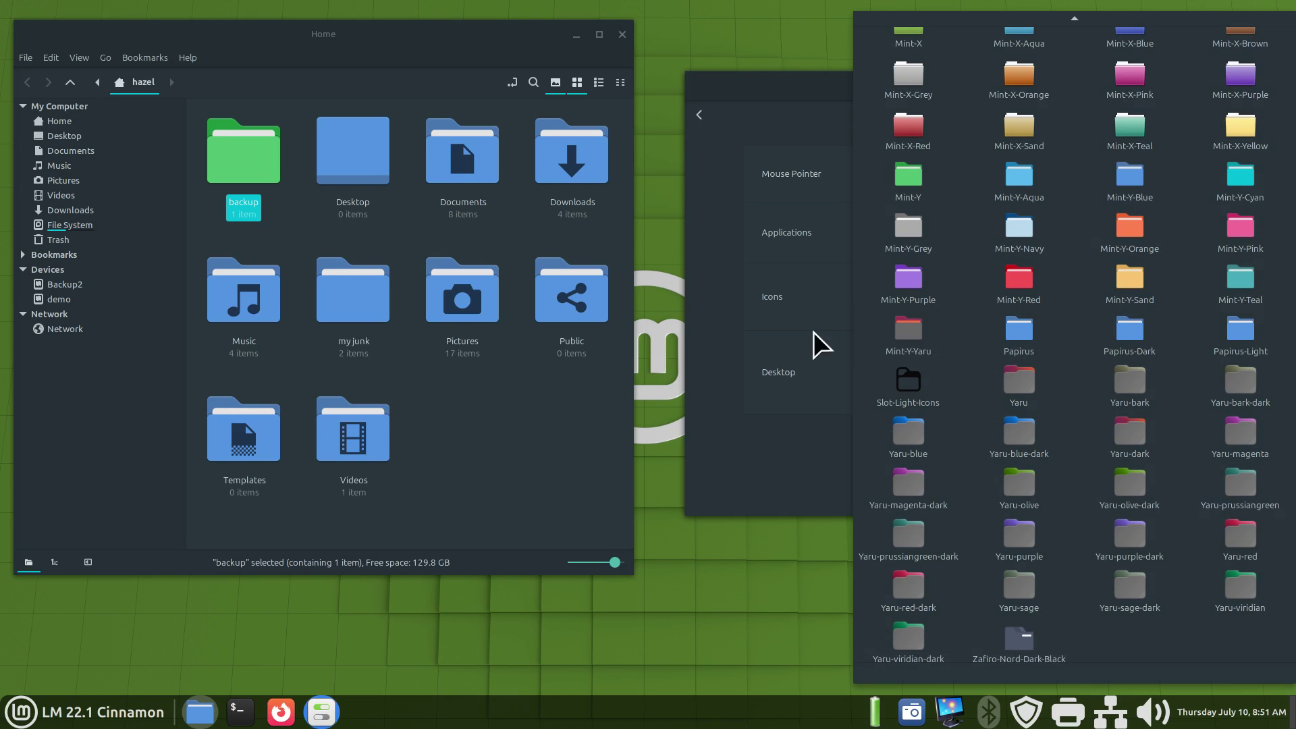
{"action": "left_click", "coordinate": [757, 453]}
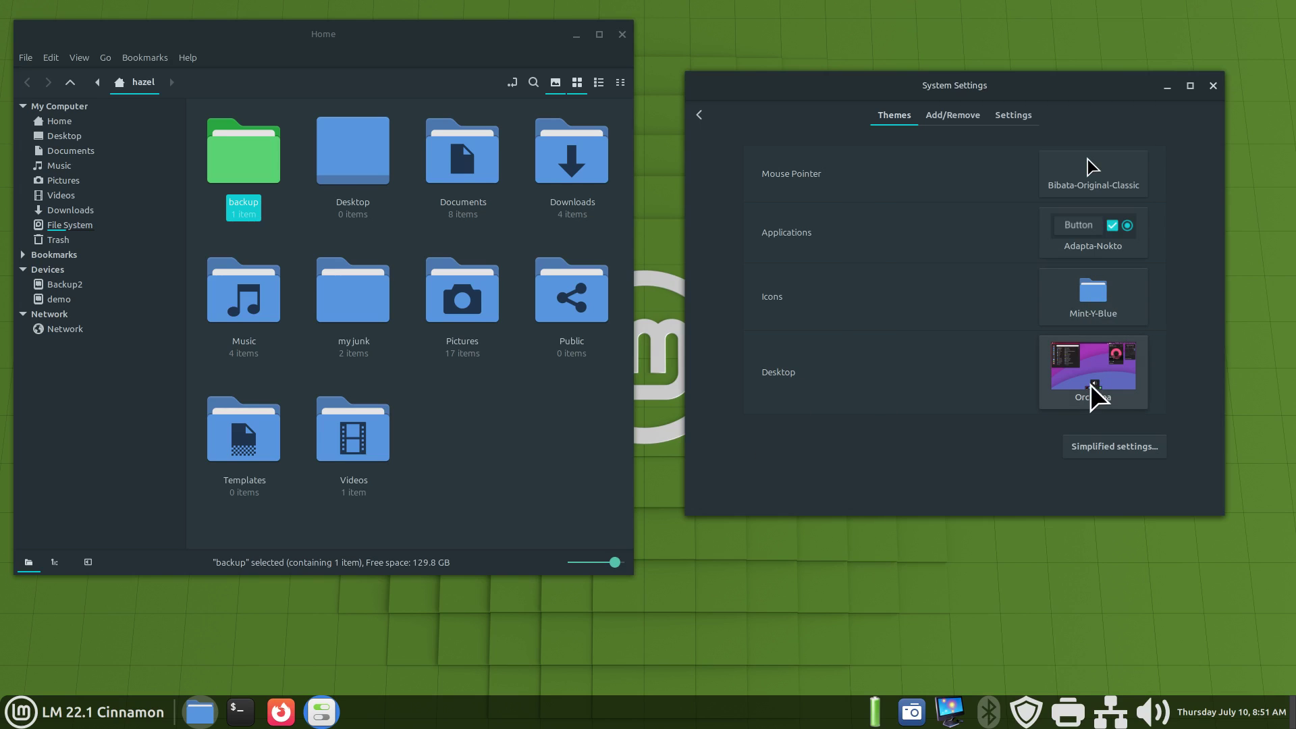
Step: Set the Applications theme to Mint-Y-Dark-Red and check the main application menu with it
{"action": "left_click", "coordinate": [1080, 233]}
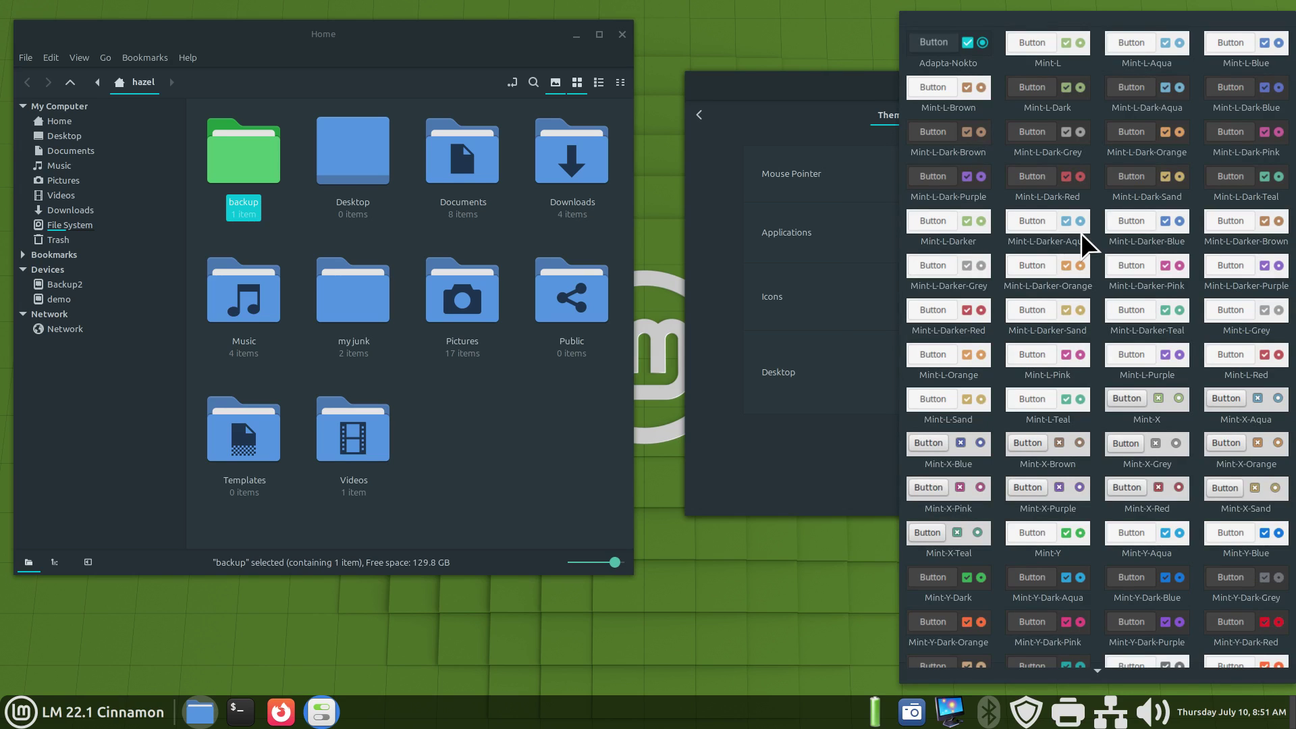
{"action": "left_click", "coordinate": [1232, 641]}
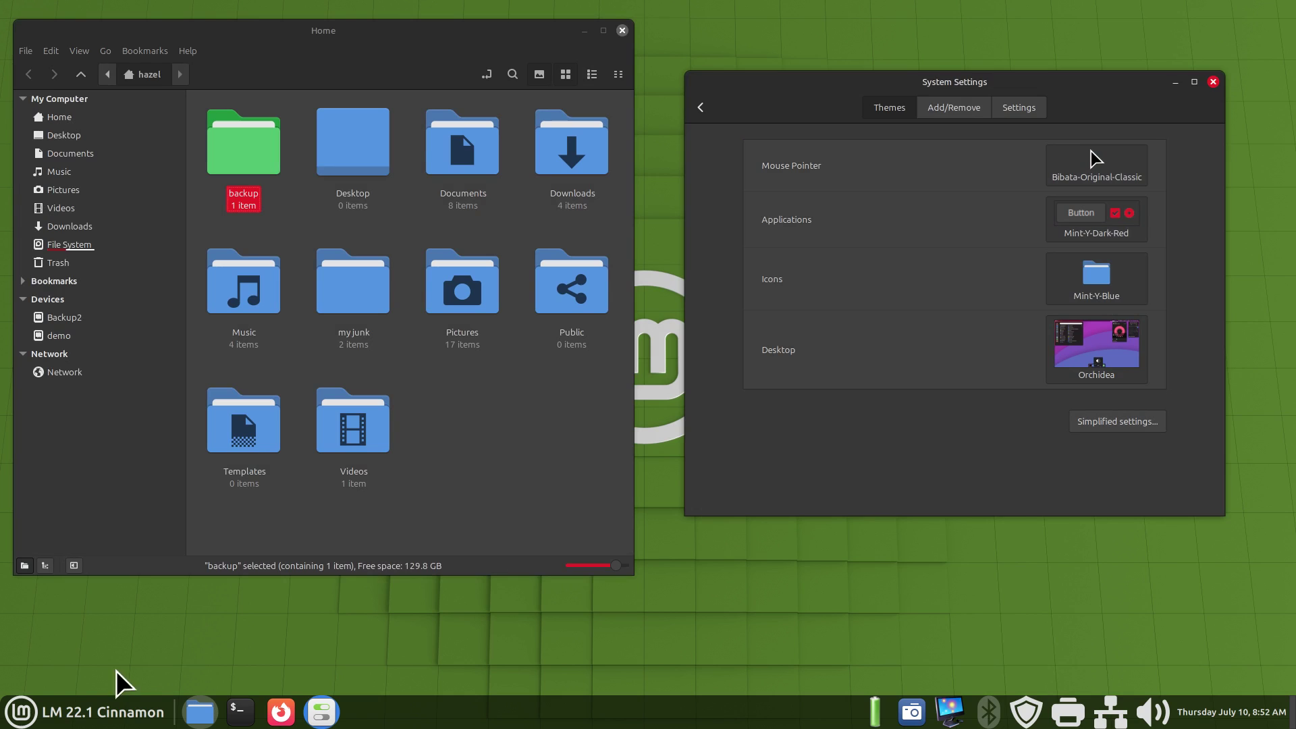
{"action": "key", "text": "super"}
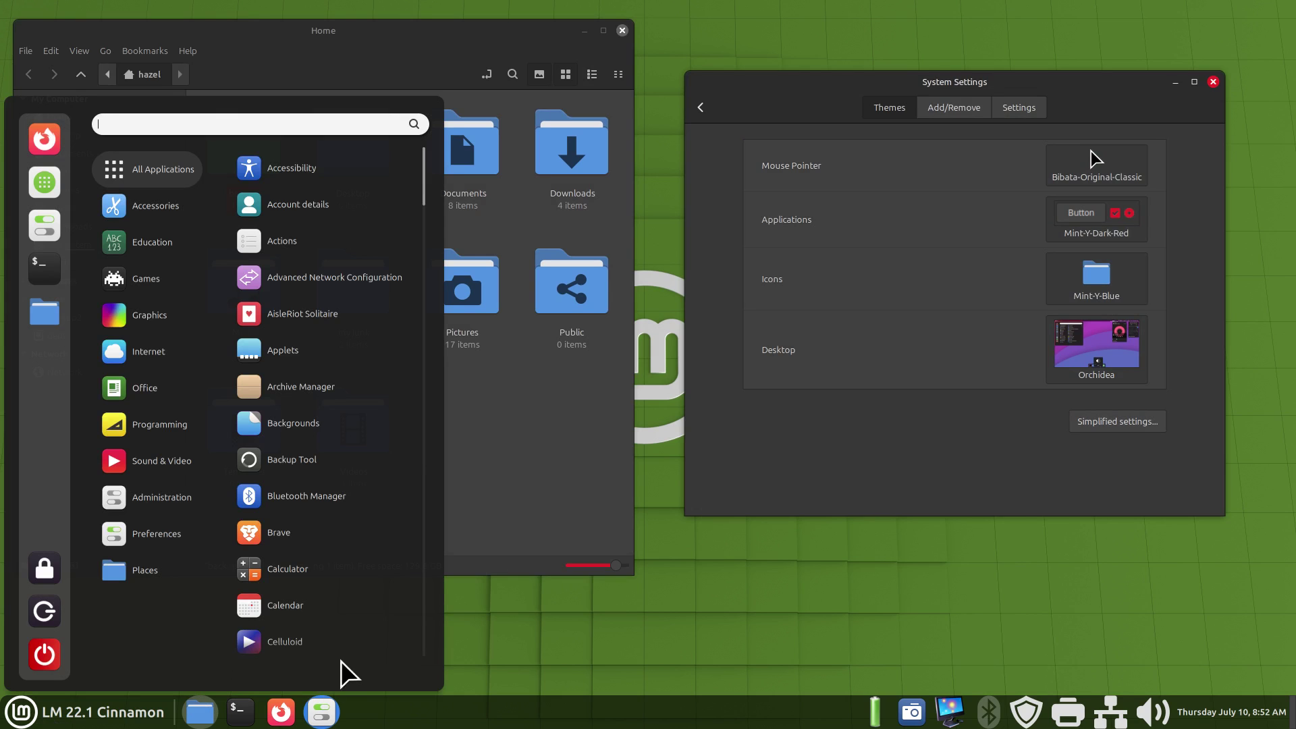
{"action": "left_click", "coordinate": [810, 505]}
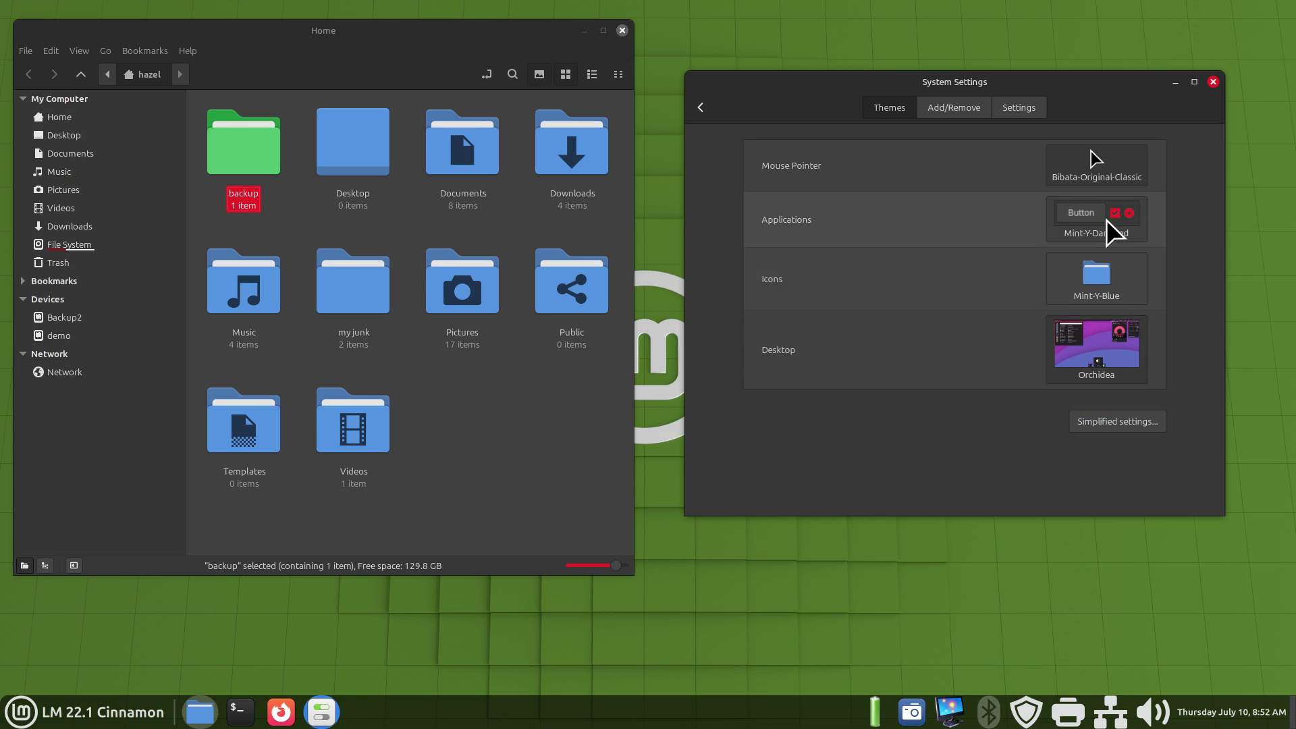
Step: Return to the simplified theme settings and set the style to Mint-L with the blue color
{"action": "left_click", "coordinate": [1126, 423]}
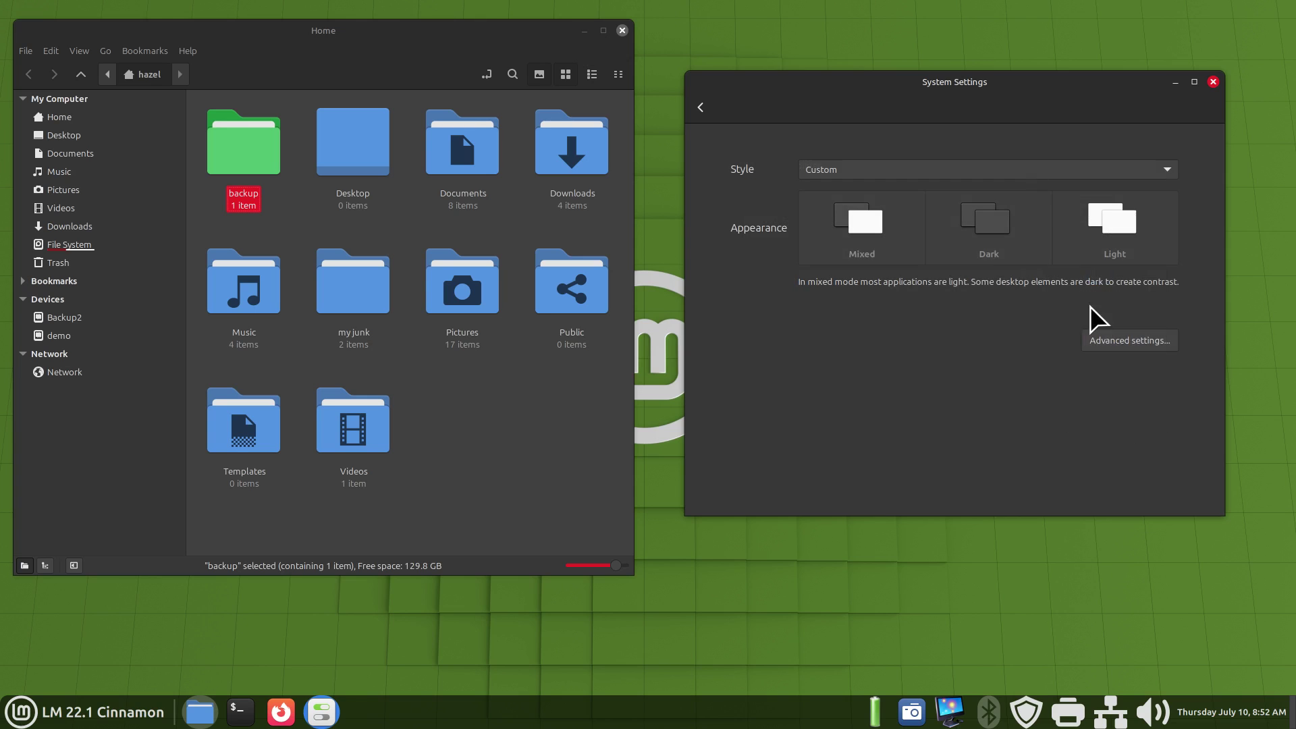
{"action": "left_click", "coordinate": [823, 168]}
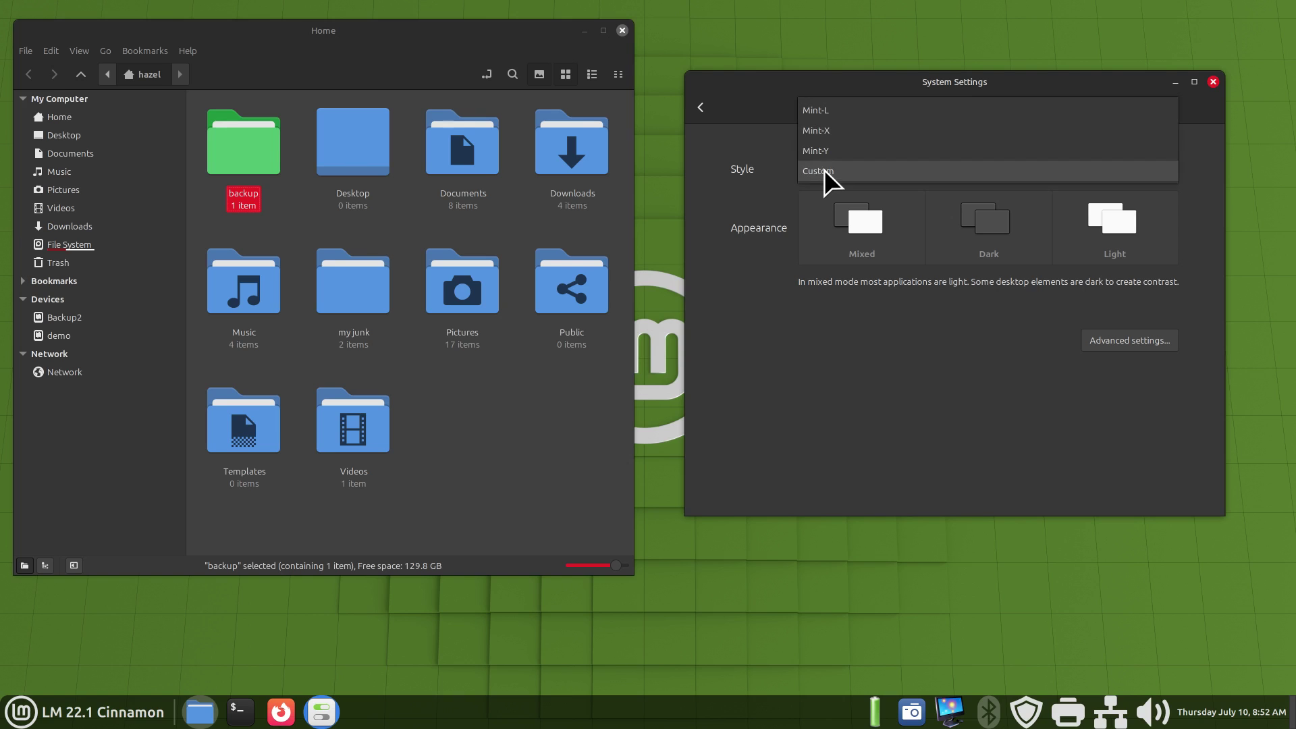
{"action": "left_click", "coordinate": [826, 111]}
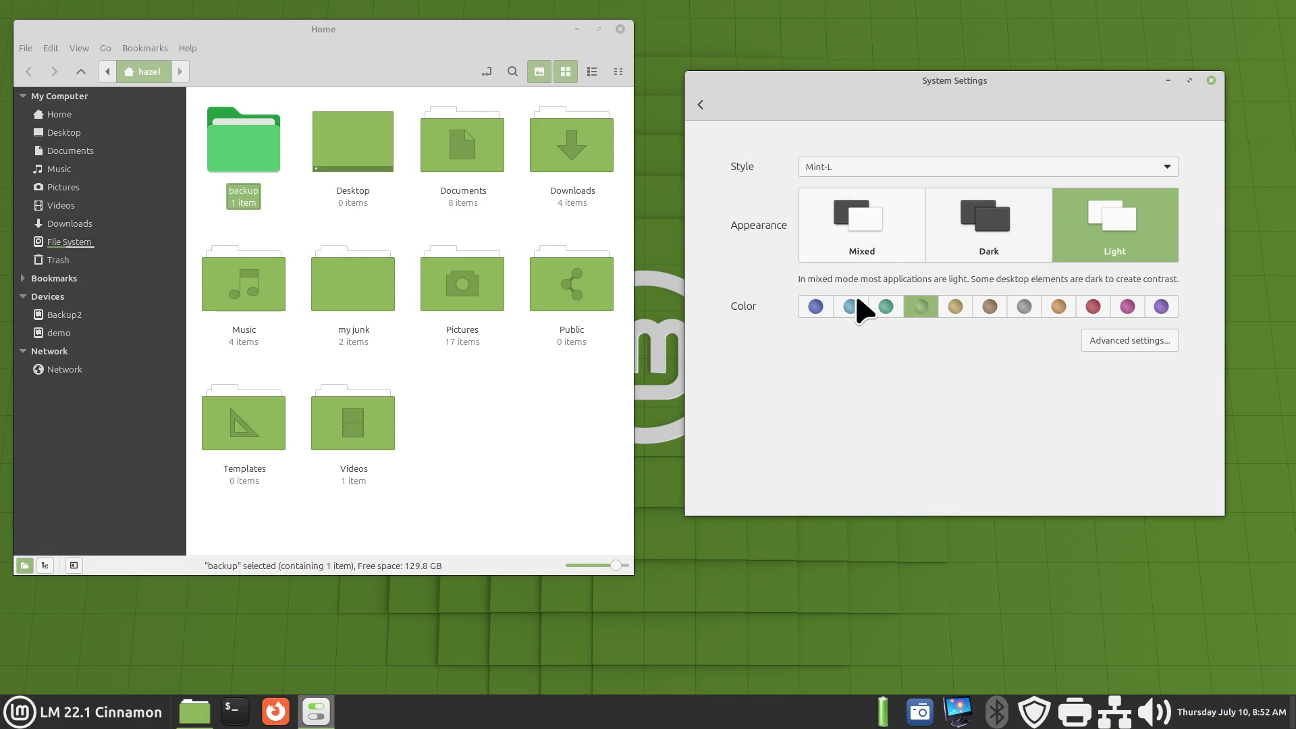
{"action": "left_click", "coordinate": [815, 307]}
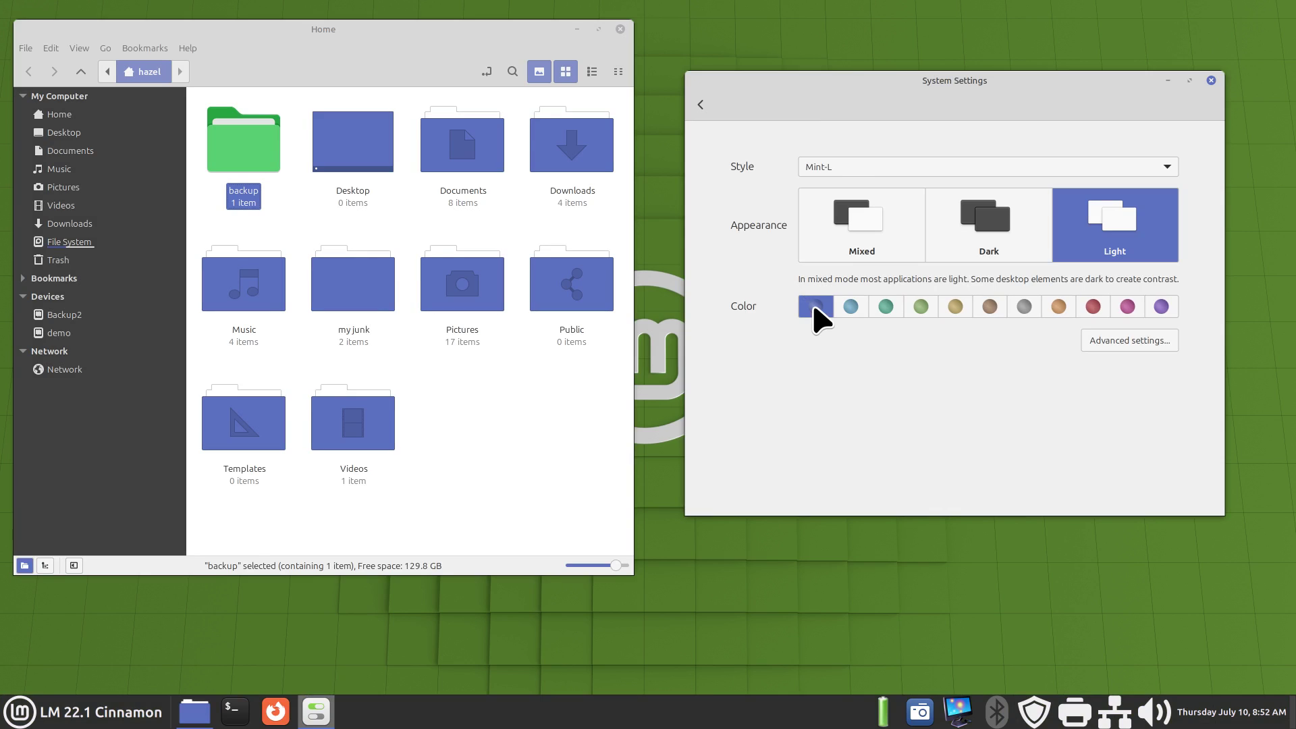
Step: Return to the advanced theme settings and uninstall the downloaded Orchidea theme
{"action": "left_click", "coordinate": [1112, 341]}
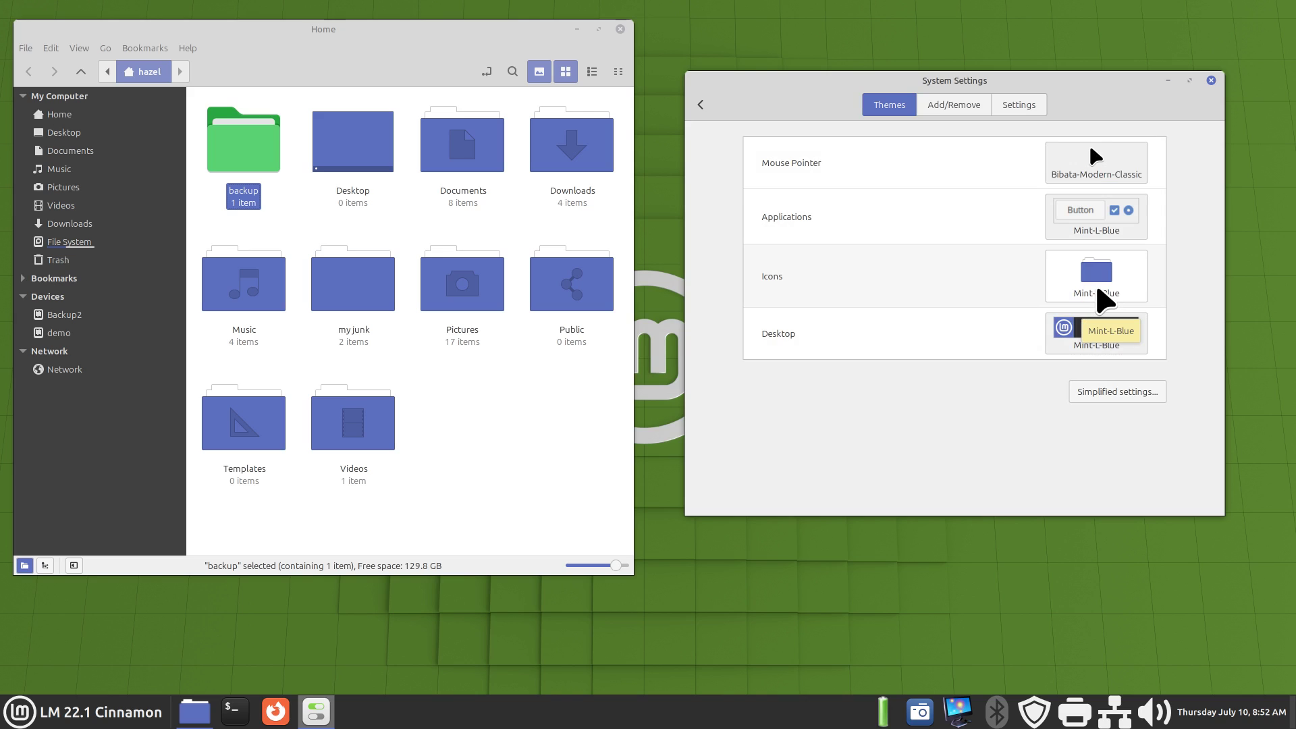
{"action": "left_click", "coordinate": [948, 105]}
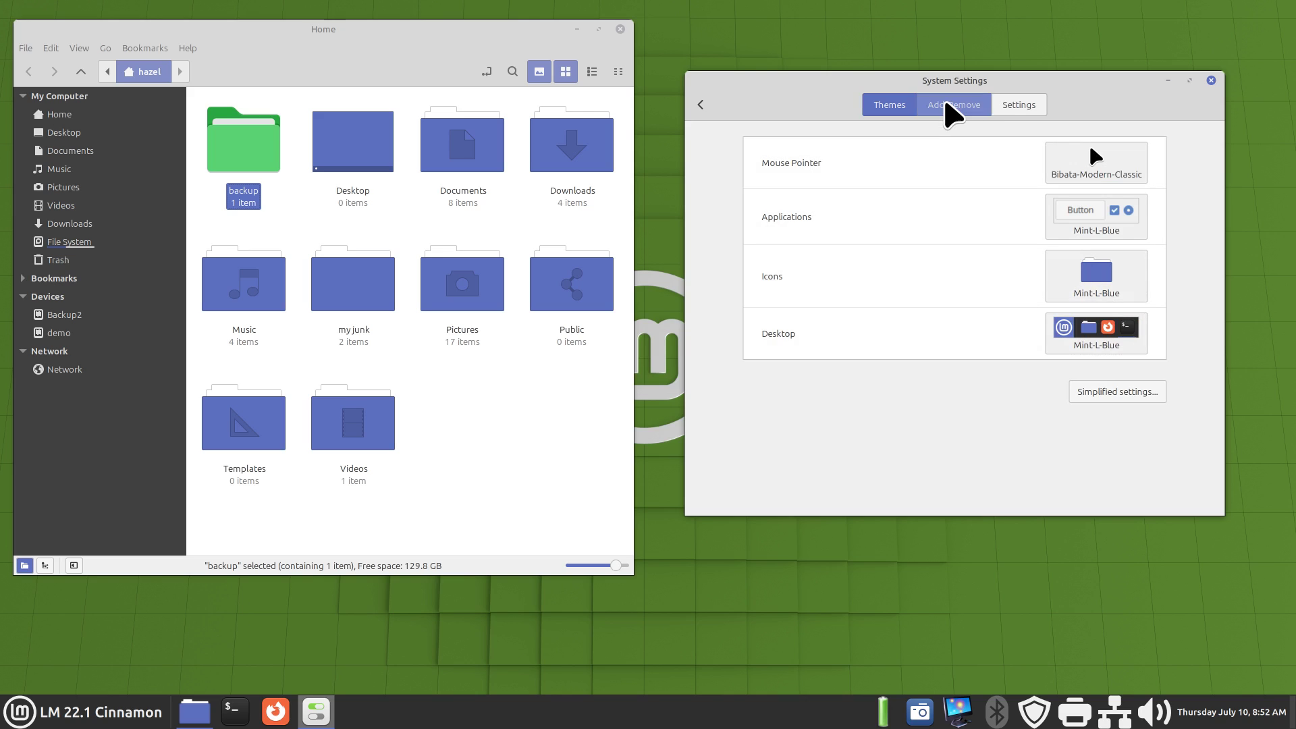
{"action": "left_click", "coordinate": [962, 253]}
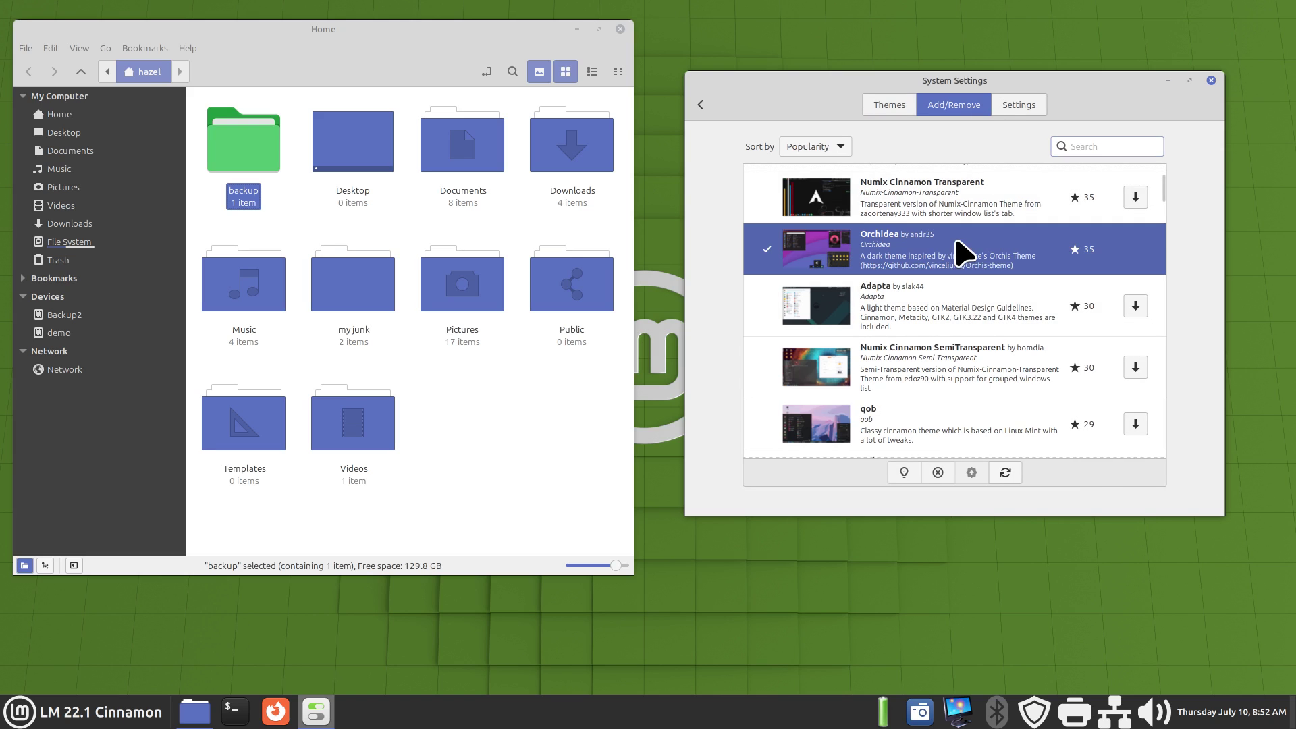
{"action": "left_click", "coordinate": [940, 476]}
{"action": "left_click", "coordinate": [1035, 348]}
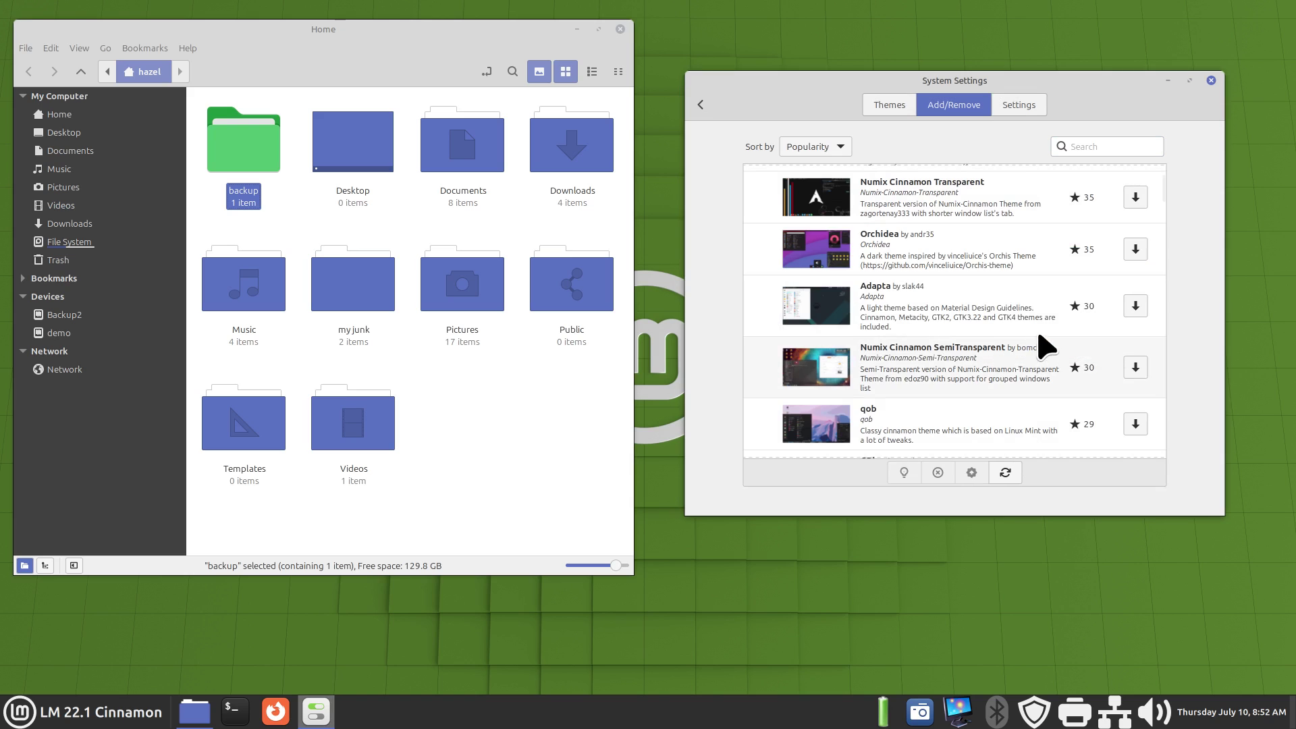
Step: Return to the individual theme elements and look over the available Applications themes without changing the current one
{"action": "left_click", "coordinate": [888, 106]}
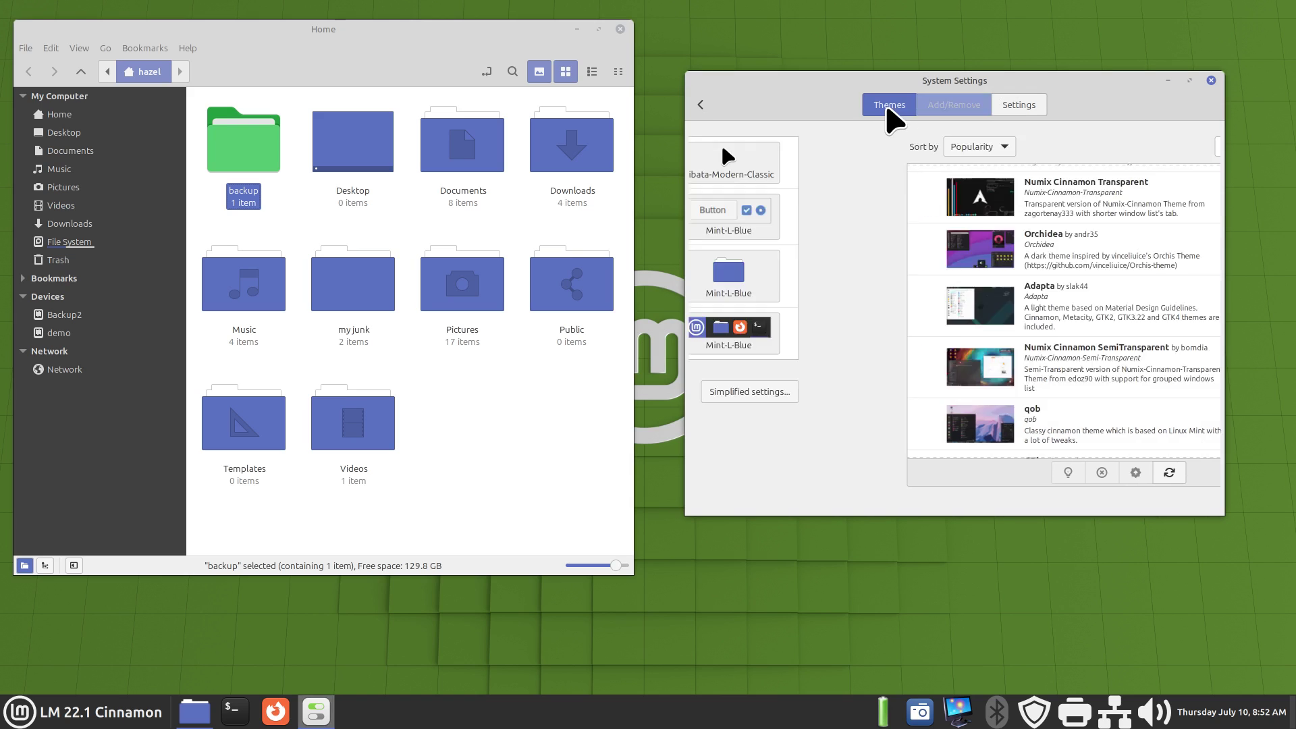
{"action": "left_click", "coordinate": [1076, 218]}
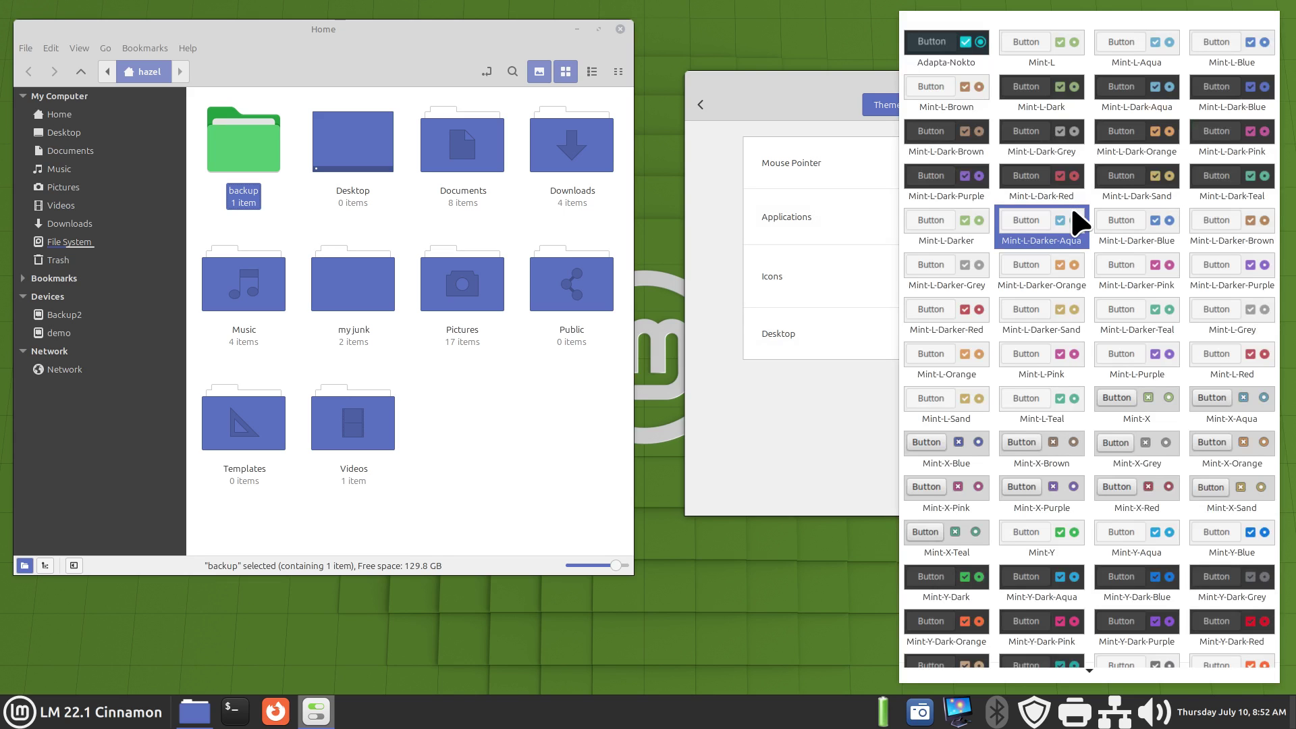
{"action": "left_click", "coordinate": [796, 450]}
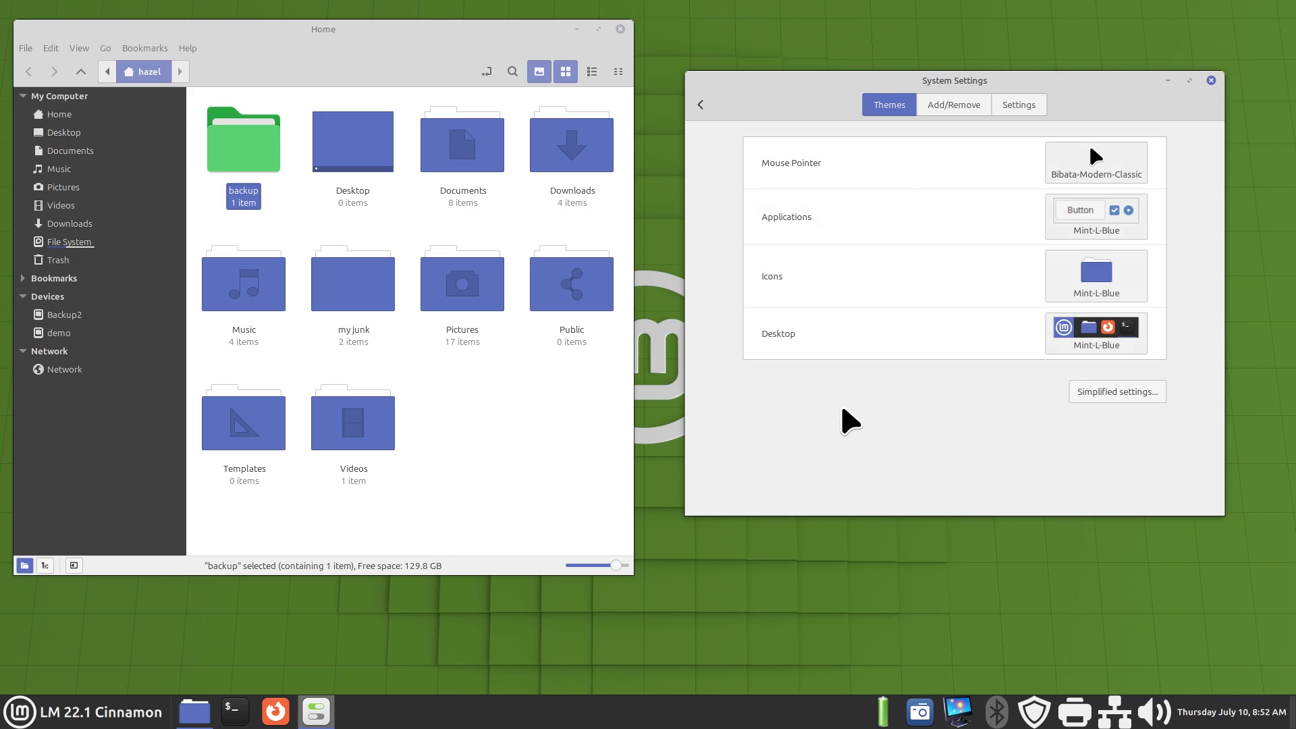
Step: Set the Icons theme to buuf-nestort and check the main application menu with it
{"action": "left_click", "coordinate": [1096, 276]}
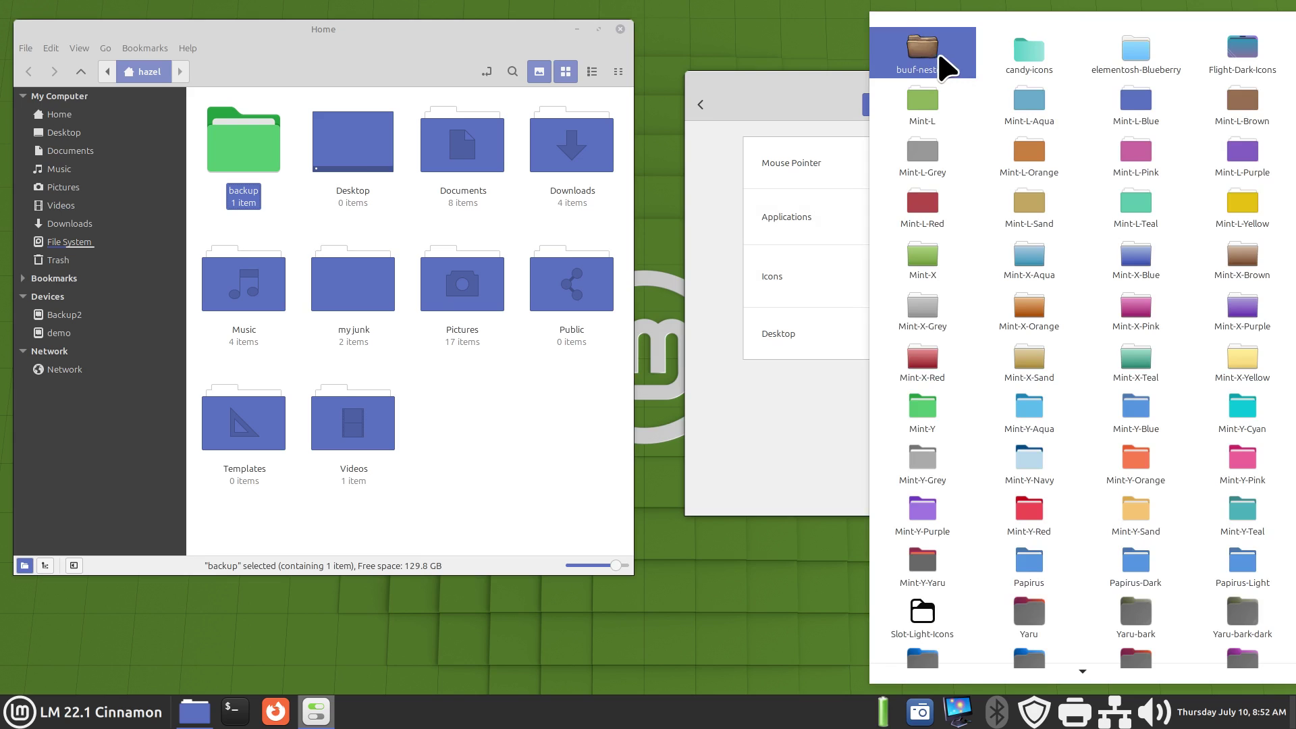
{"action": "left_click", "coordinate": [930, 62]}
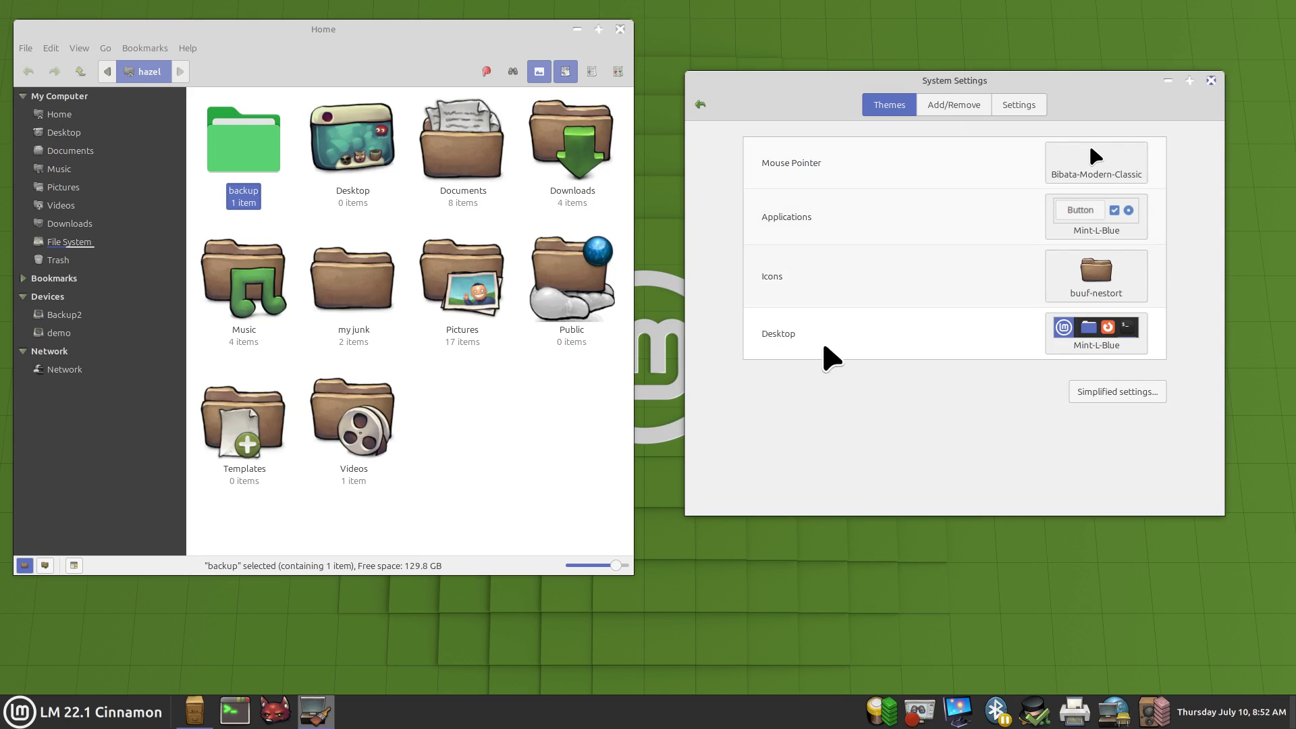
{"action": "left_click", "coordinate": [72, 711]}
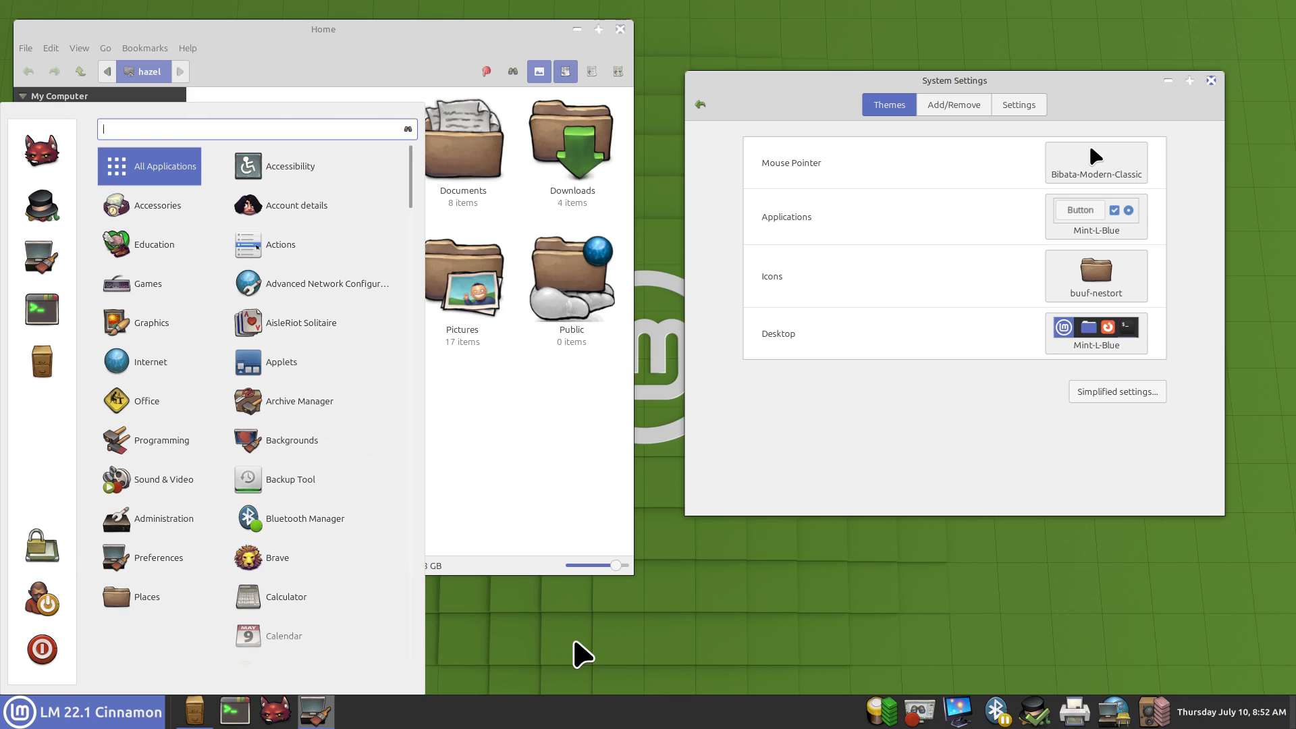
{"action": "left_click", "coordinate": [835, 407]}
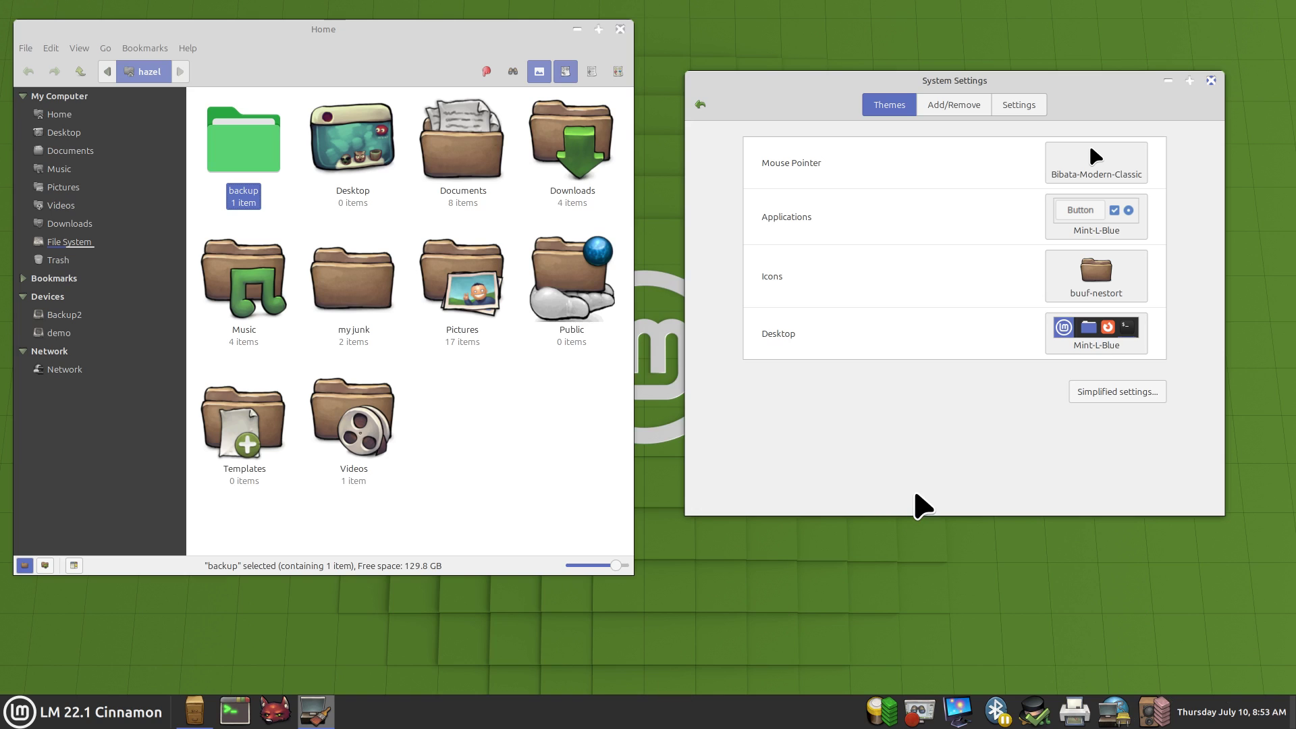
Step: Set the Icons theme to Mint-Y-Sand and check which folder color options the backup folder offers
{"action": "left_click", "coordinate": [1097, 275]}
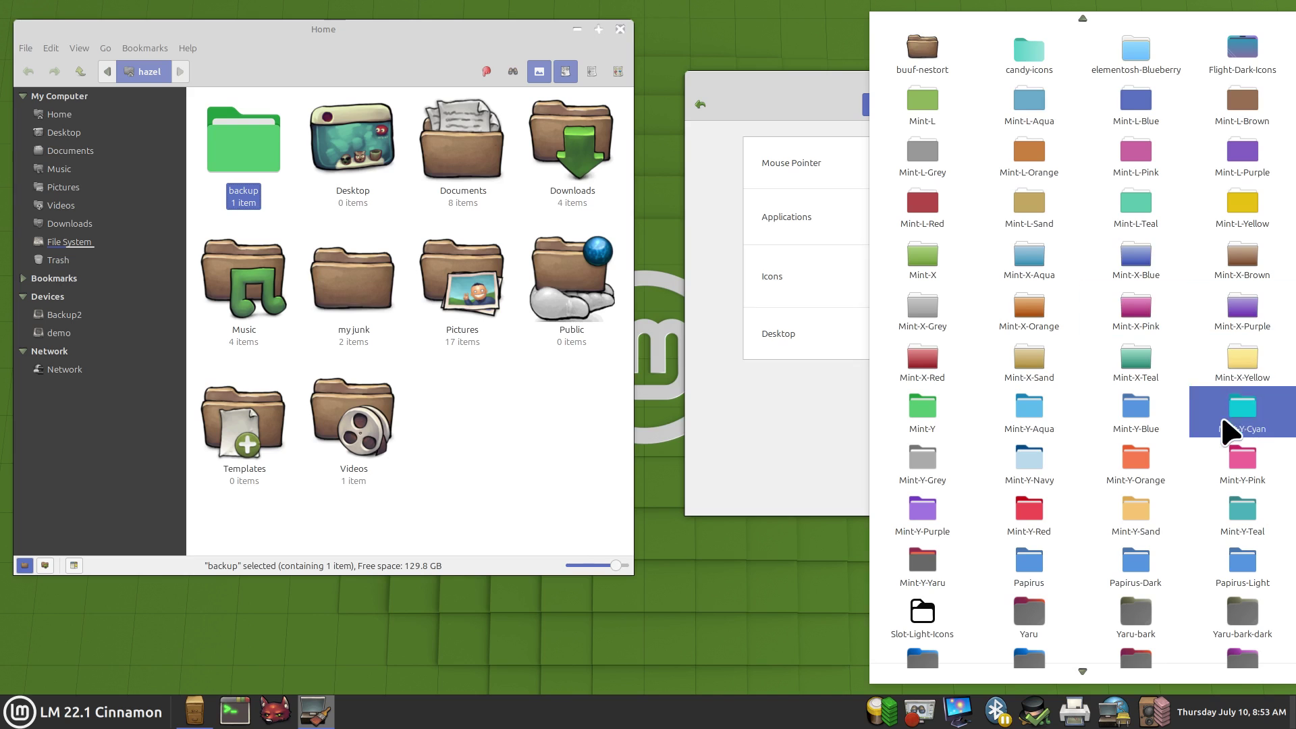
{"action": "left_click", "coordinate": [1142, 524]}
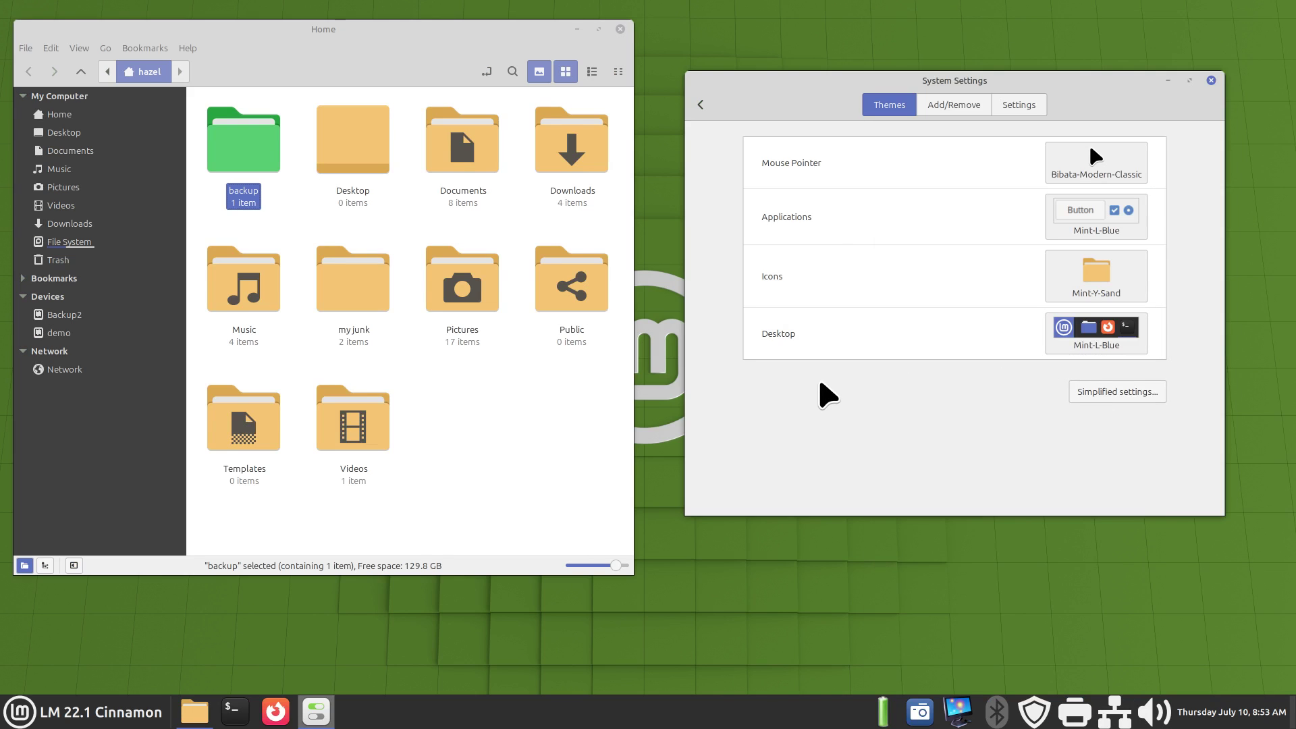
{"action": "right_click", "coordinate": [223, 136]}
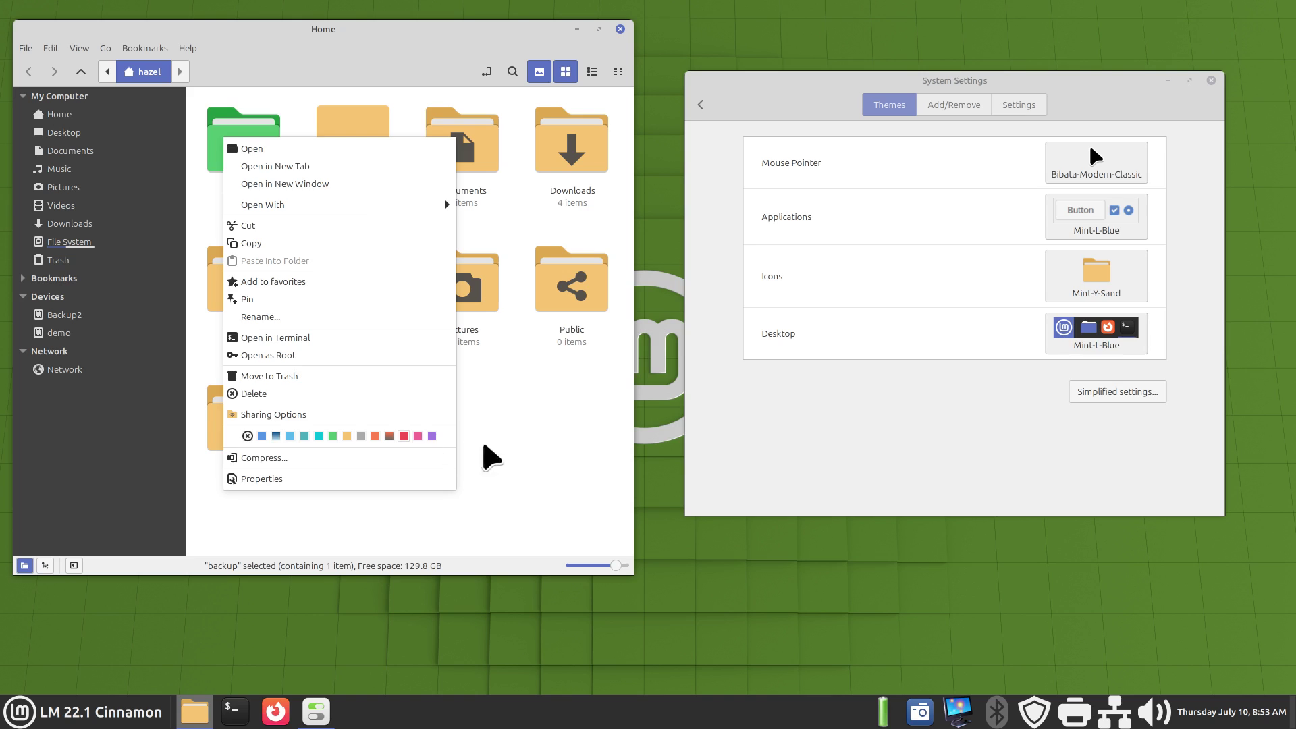
{"action": "left_click", "coordinate": [517, 440]}
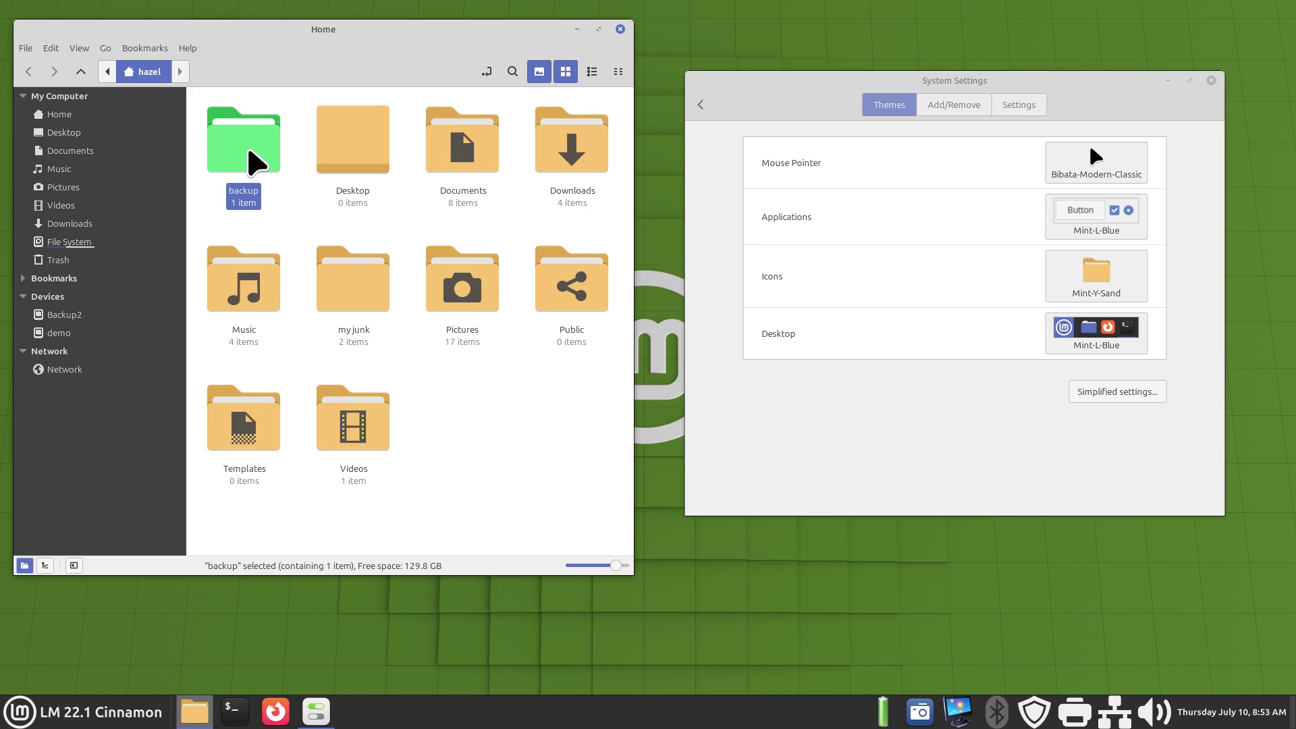
Step: Set the Icons theme to Yaru-blue and check the backup folder's context options for folder colors
{"action": "left_click", "coordinate": [1096, 276]}
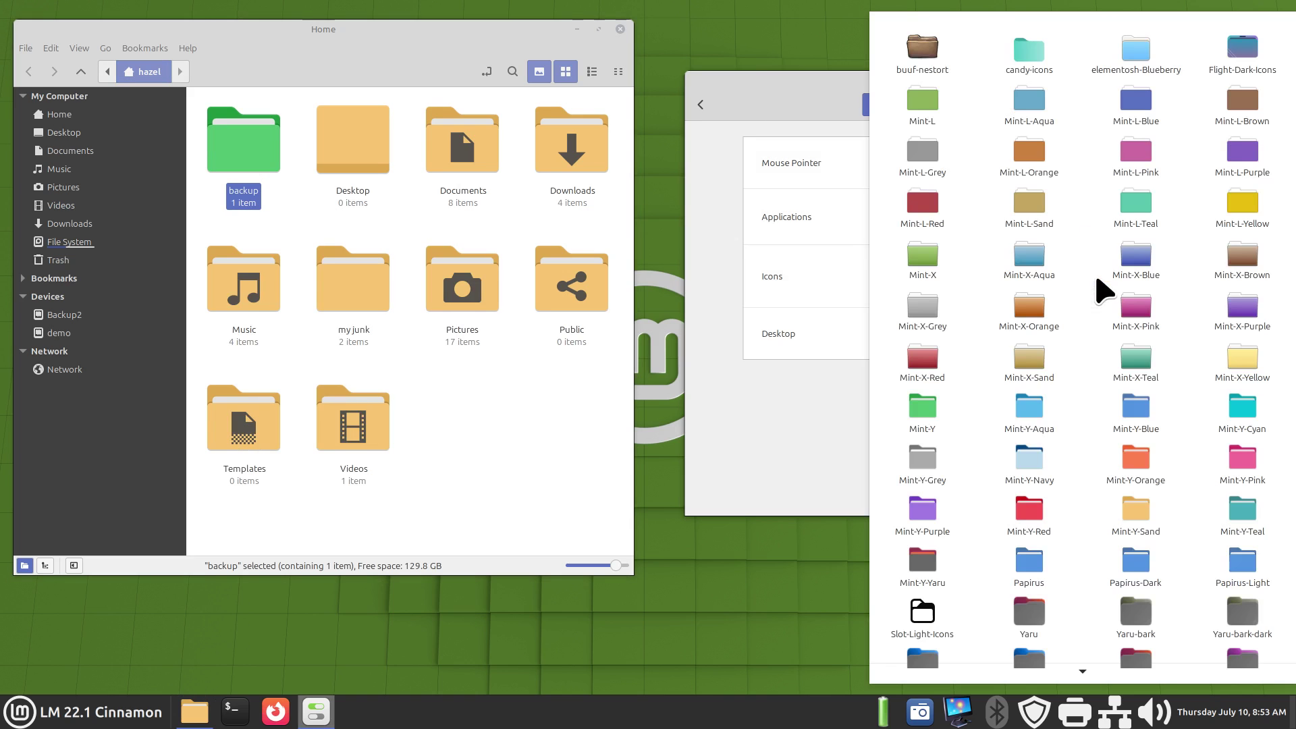
{"action": "scroll", "coordinate": [992, 487], "scroll_direction": "down", "scroll_amount": 3}
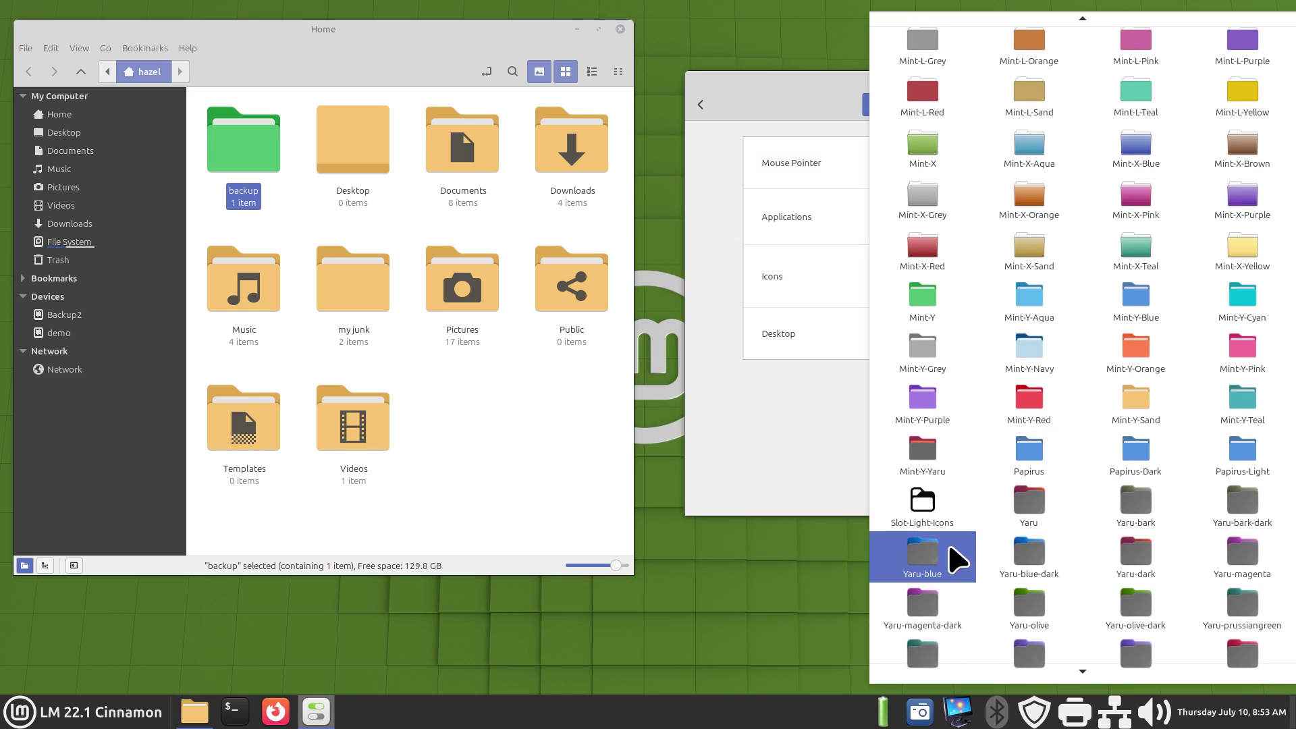
{"action": "left_click", "coordinate": [948, 559]}
{"action": "right_click", "coordinate": [222, 128]}
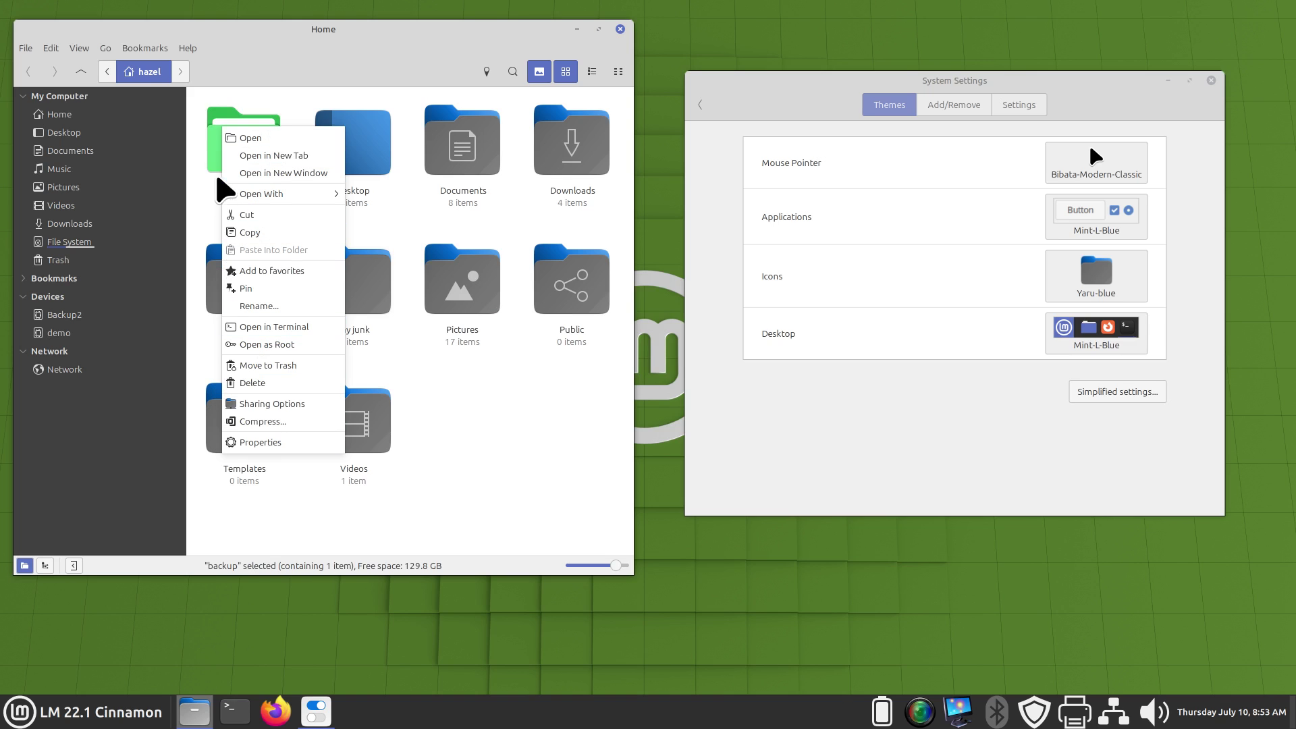
{"action": "left_click", "coordinate": [201, 203]}
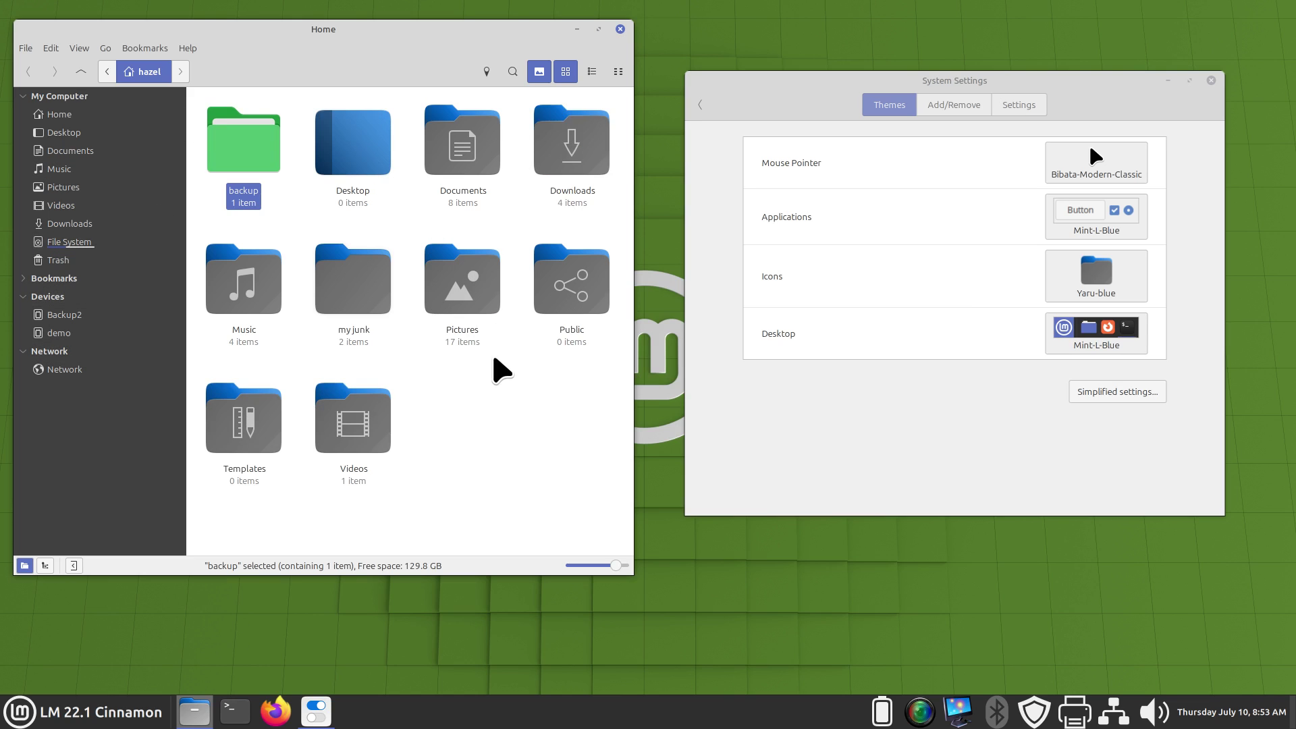
Step: Set the Icons theme back to Mint-Y-Sand and remove the custom color from the backup folder
{"action": "left_click", "coordinate": [1099, 282]}
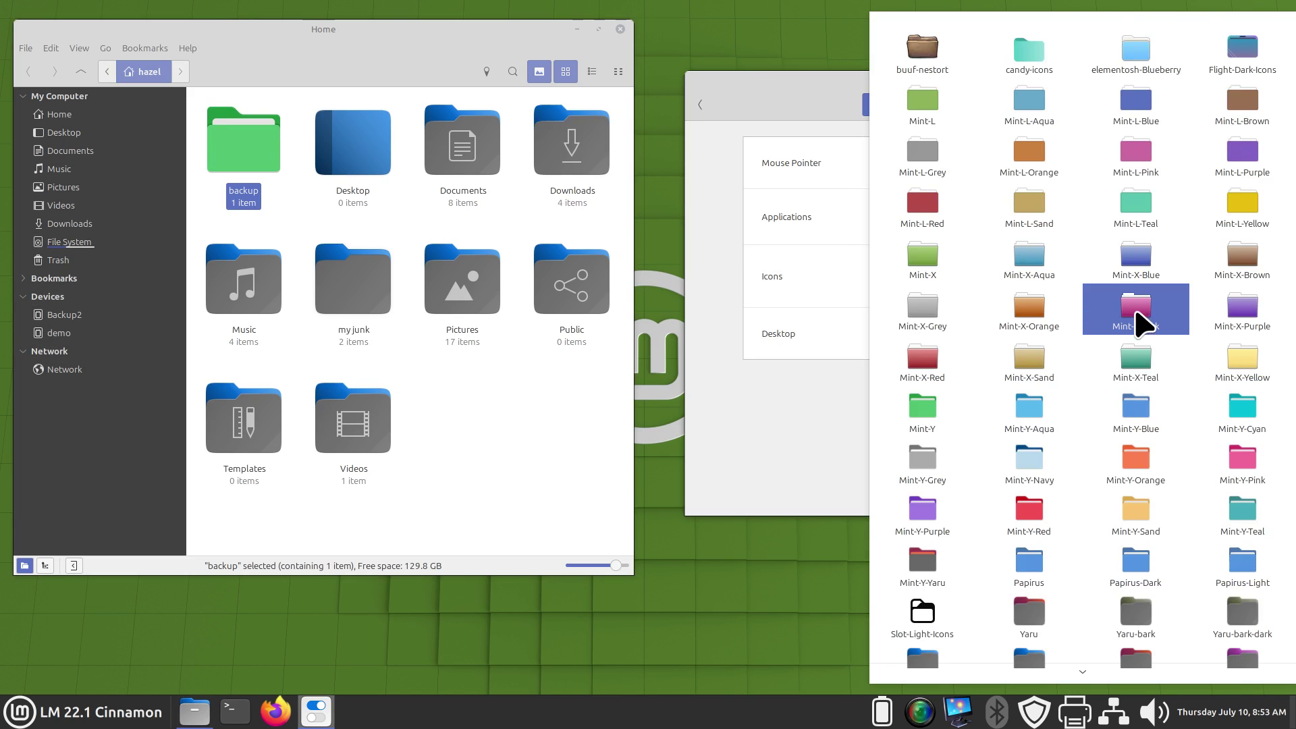
{"action": "left_click", "coordinate": [1136, 512]}
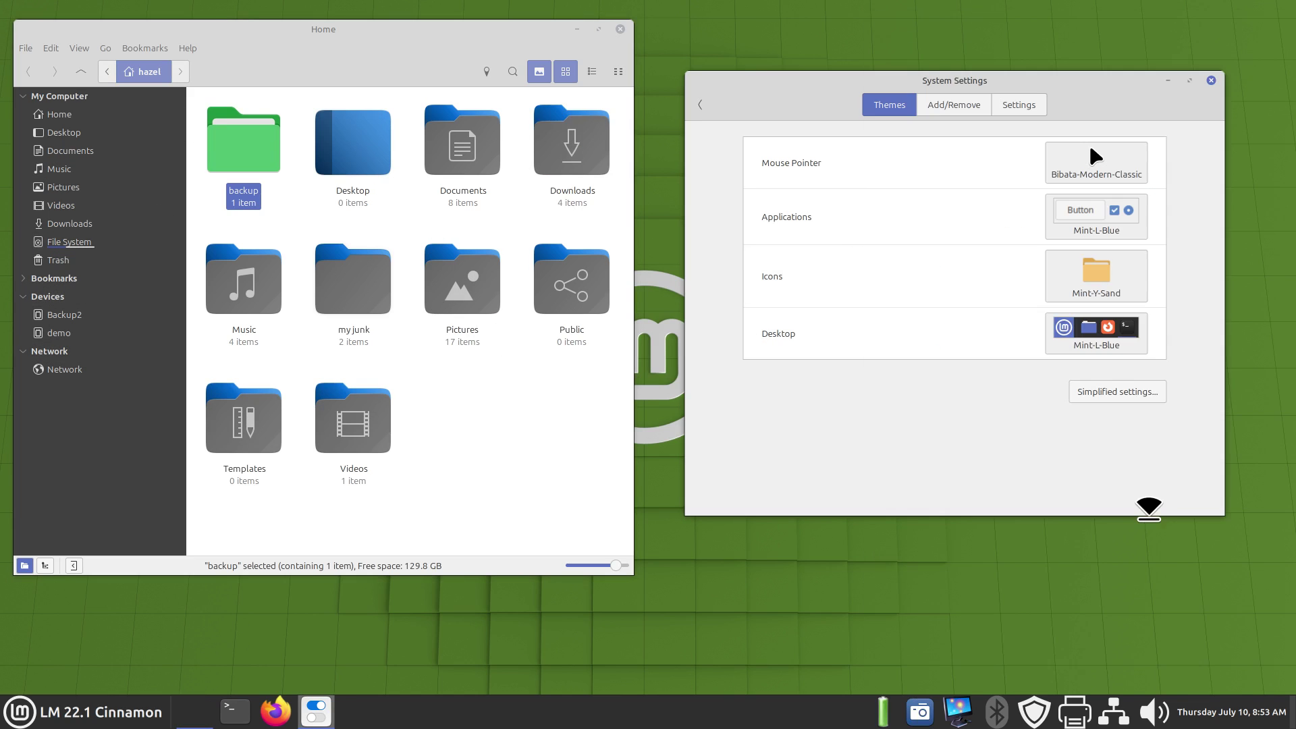
{"action": "right_click", "coordinate": [230, 132]}
{"action": "left_click", "coordinate": [262, 436]}
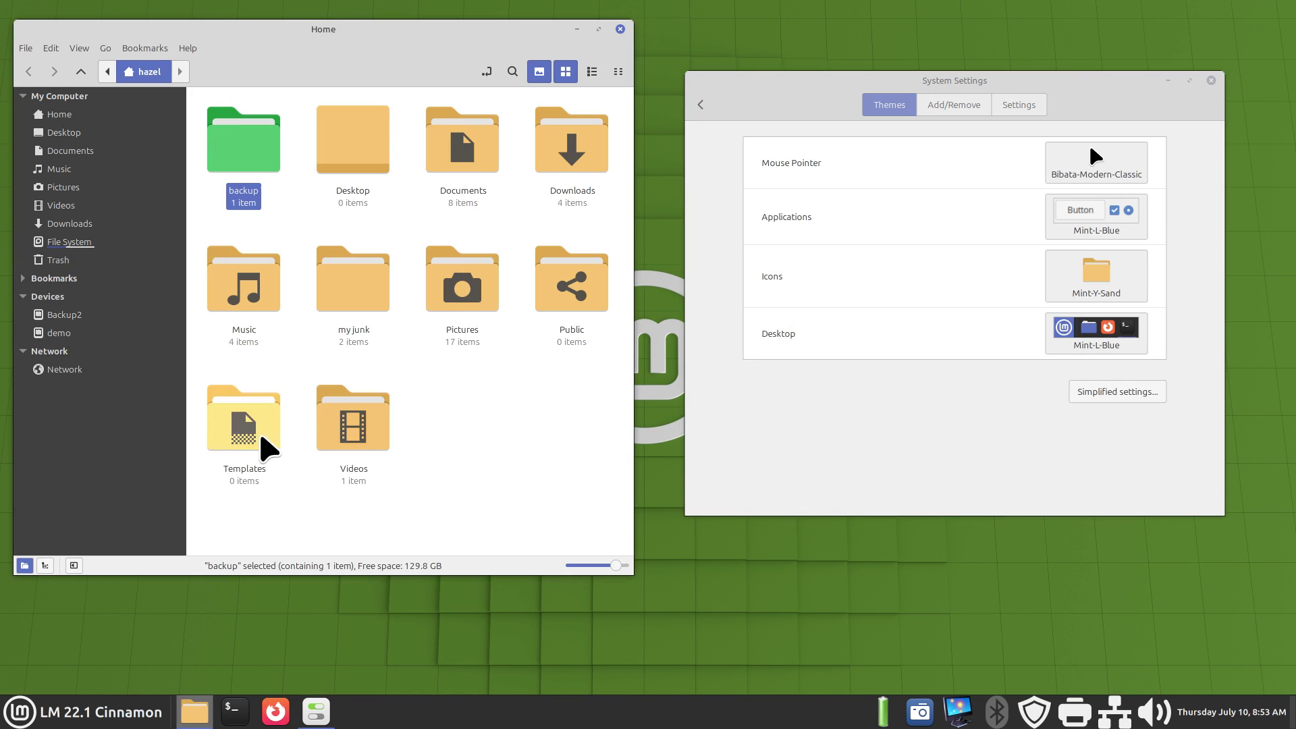
Step: Set the Icons theme to Yaru-blue and check the style in the simplified settings before returning to the advanced ones
{"action": "left_click", "coordinate": [1109, 289]}
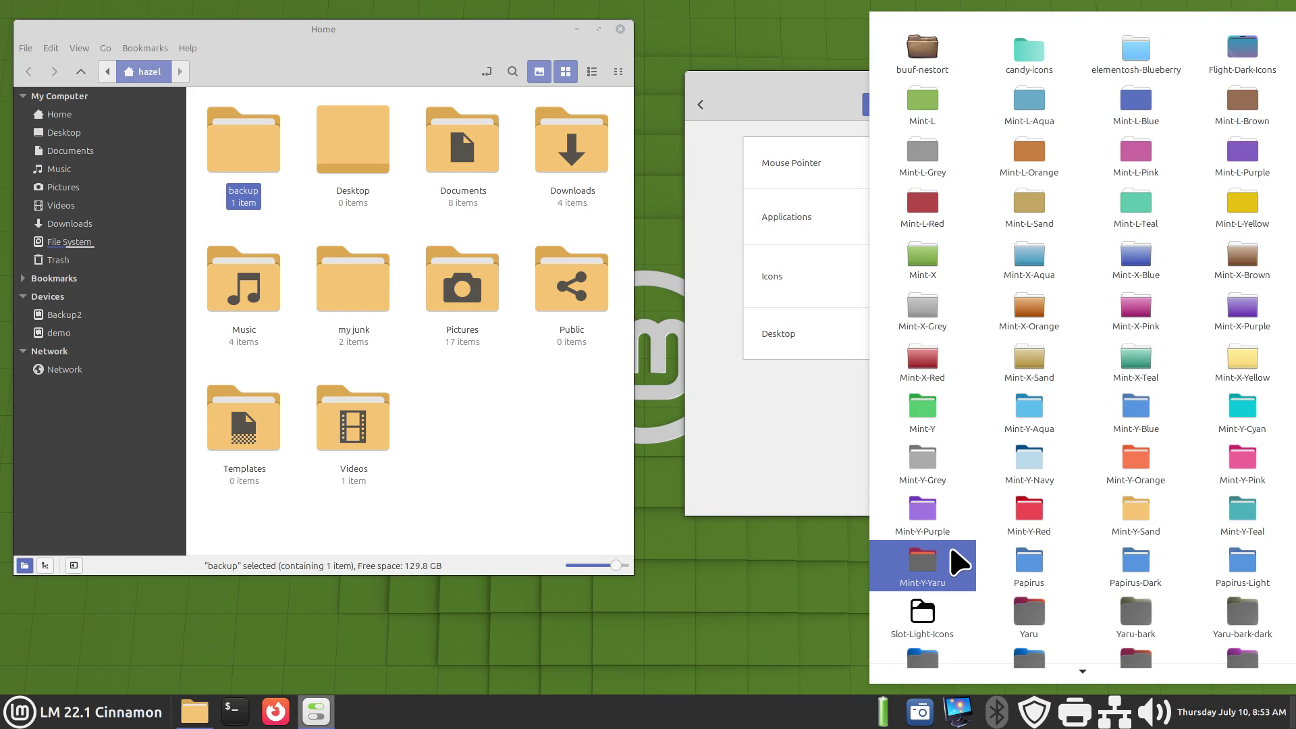
{"action": "scroll", "coordinate": [952, 560], "scroll_direction": "down", "scroll_amount": 2}
{"action": "left_click", "coordinate": [928, 611]}
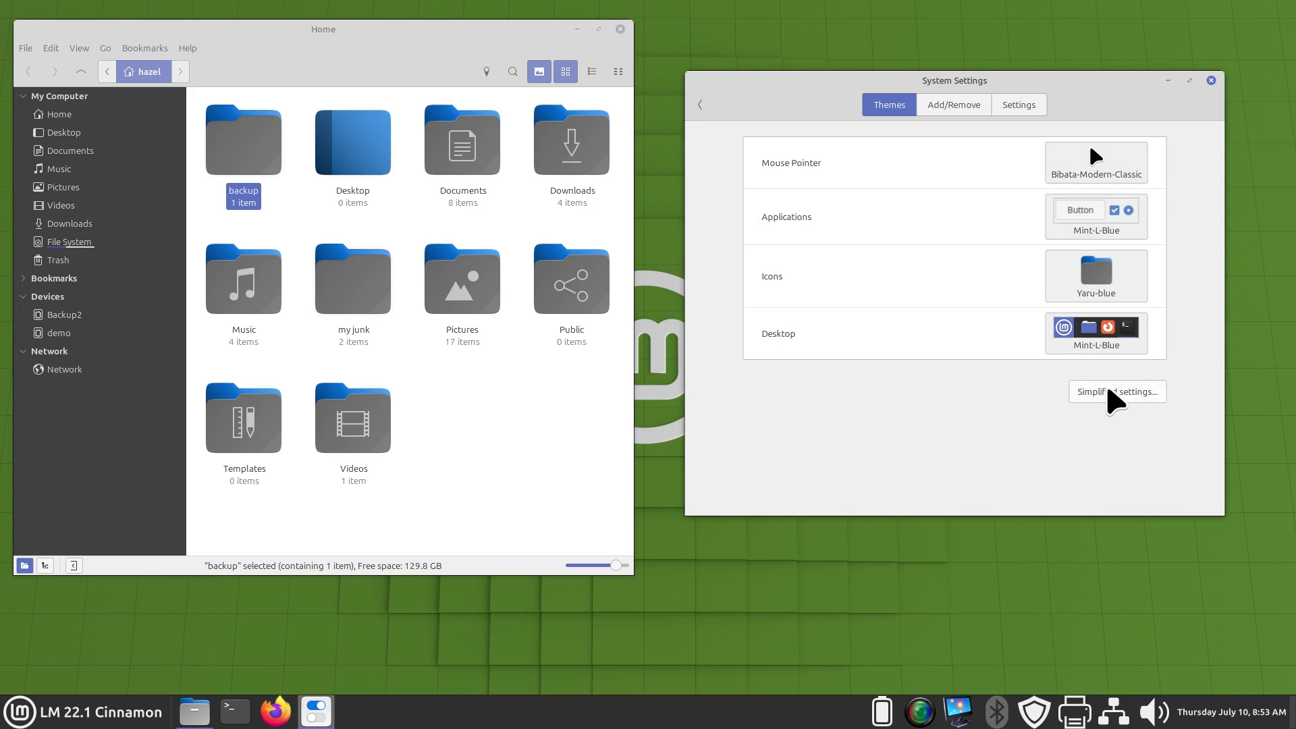
{"action": "left_click", "coordinate": [1115, 398]}
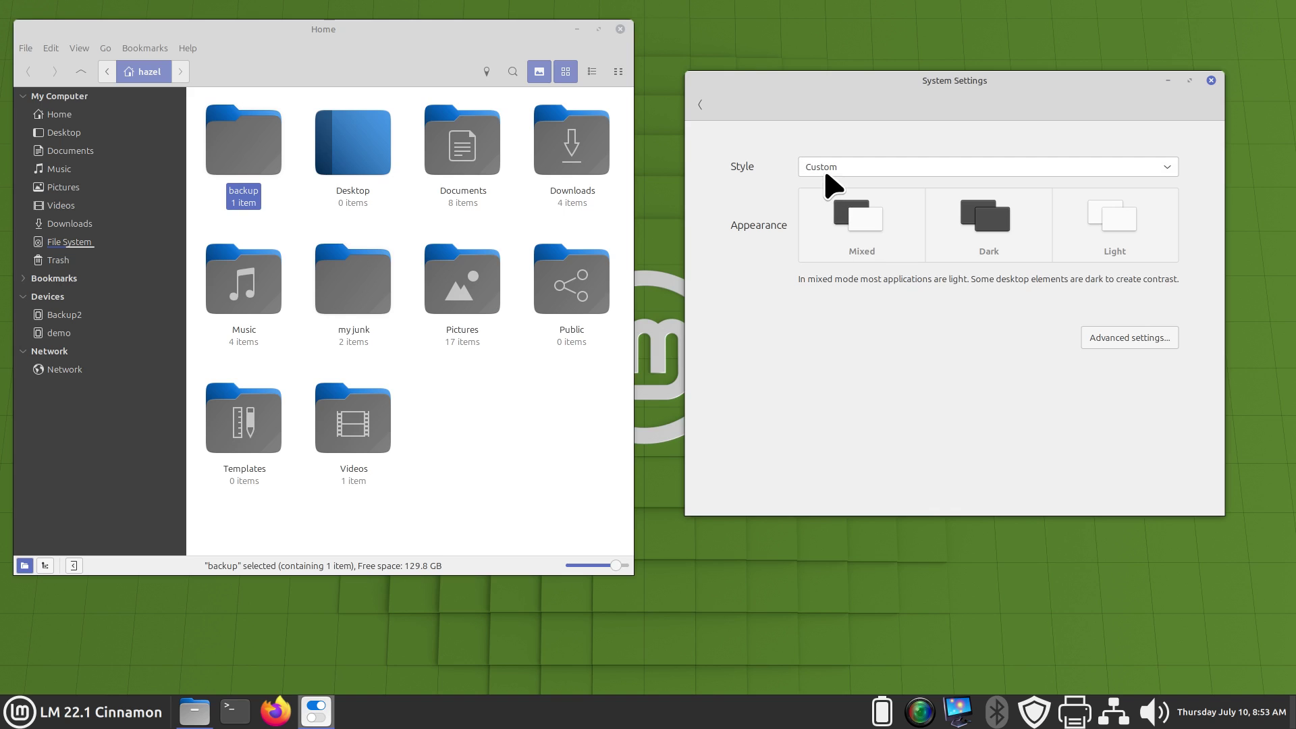
{"action": "left_click", "coordinate": [1124, 339]}
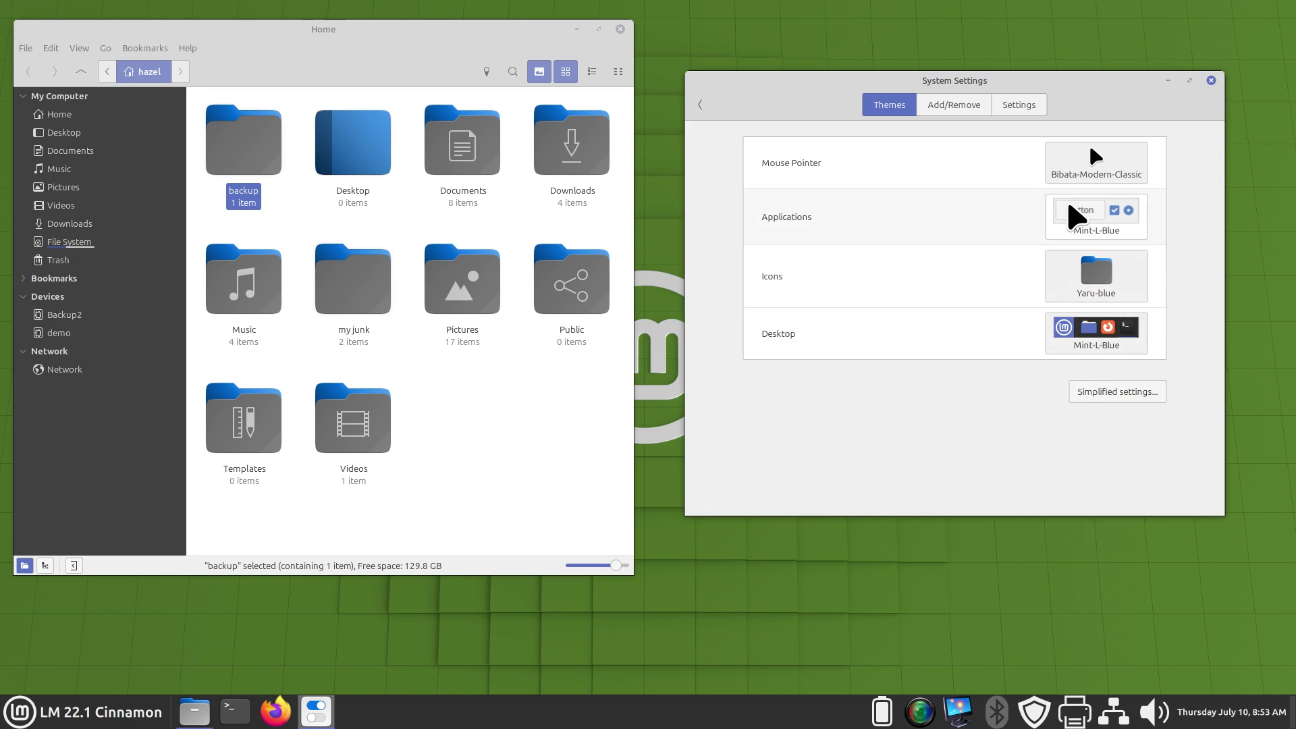
Step: Set the Applications theme to Mint-Y-Dark-Aqua and check the main application menu with it
{"action": "left_click", "coordinate": [1093, 213]}
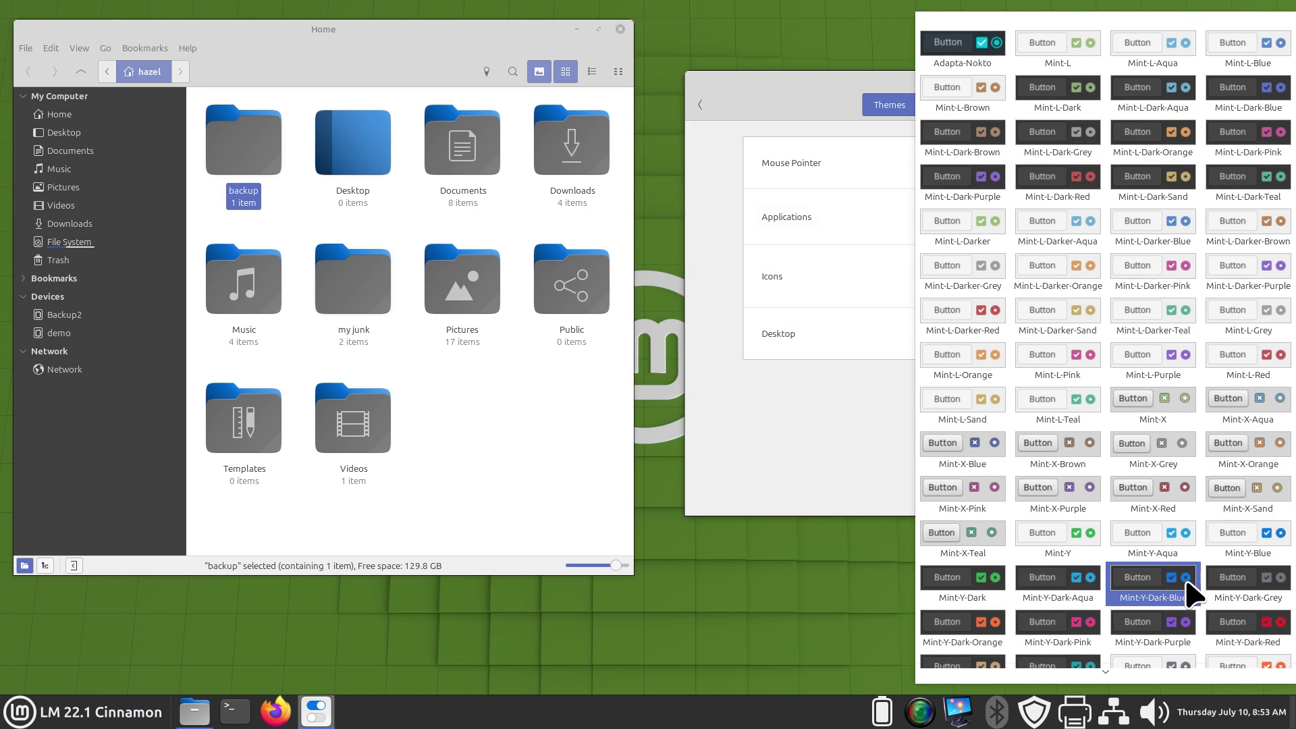
{"action": "left_click", "coordinate": [1068, 596]}
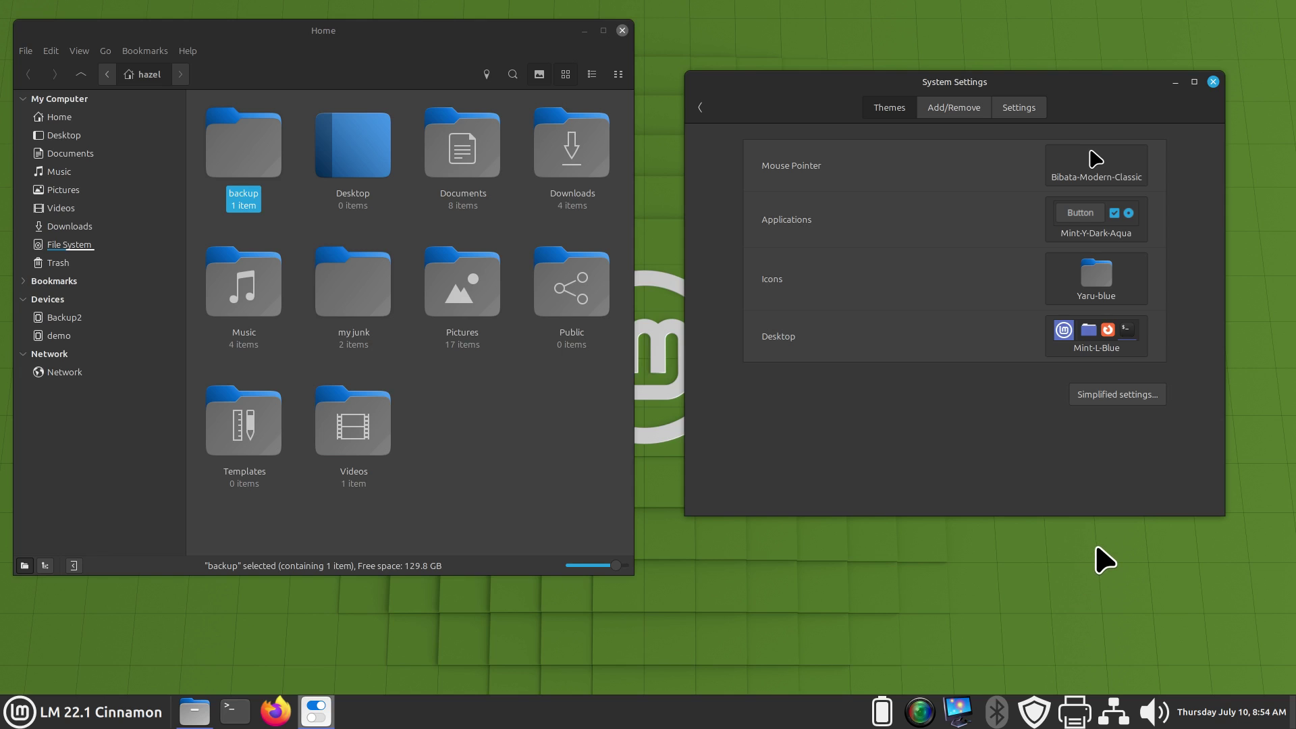
{"action": "left_click", "coordinate": [75, 711]}
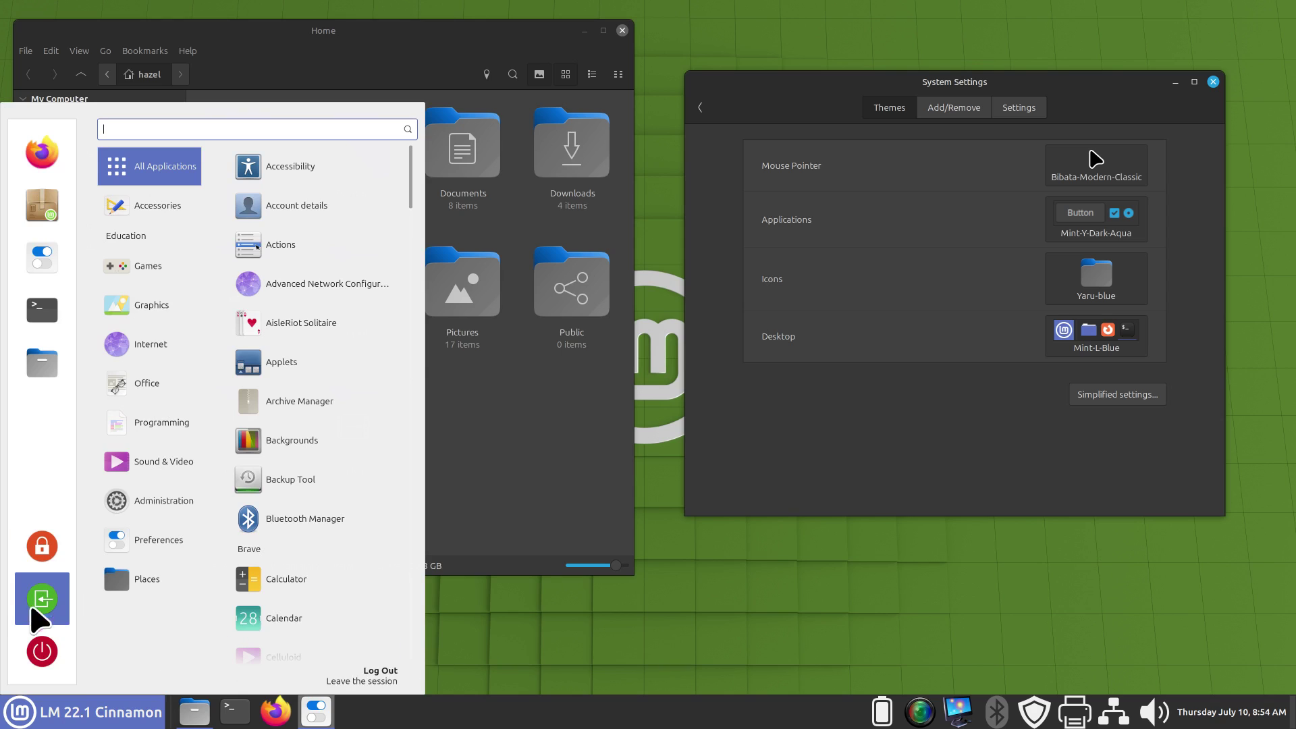
{"action": "left_click", "coordinate": [999, 500]}
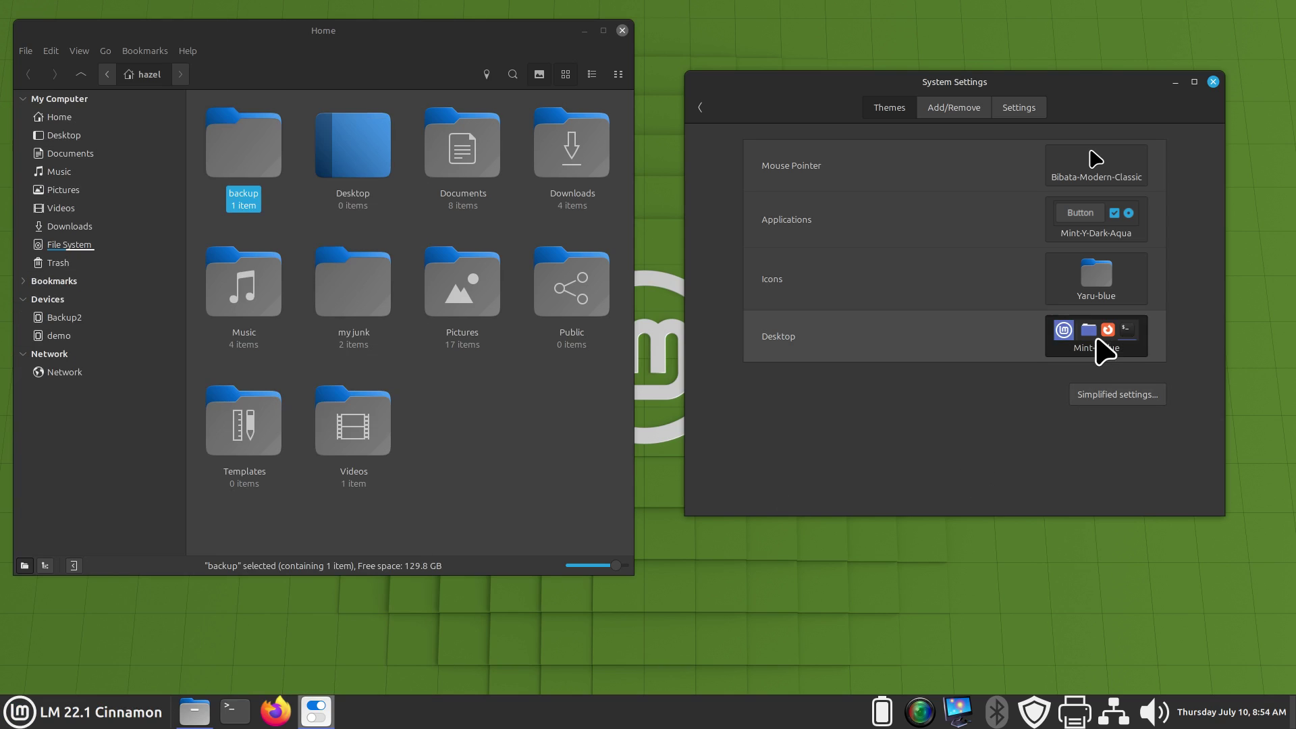
Step: Set the Desktop theme to Mint-Y-Dark-Teal and check the main application menu, including its Accessories category
{"action": "left_click", "coordinate": [1097, 337]}
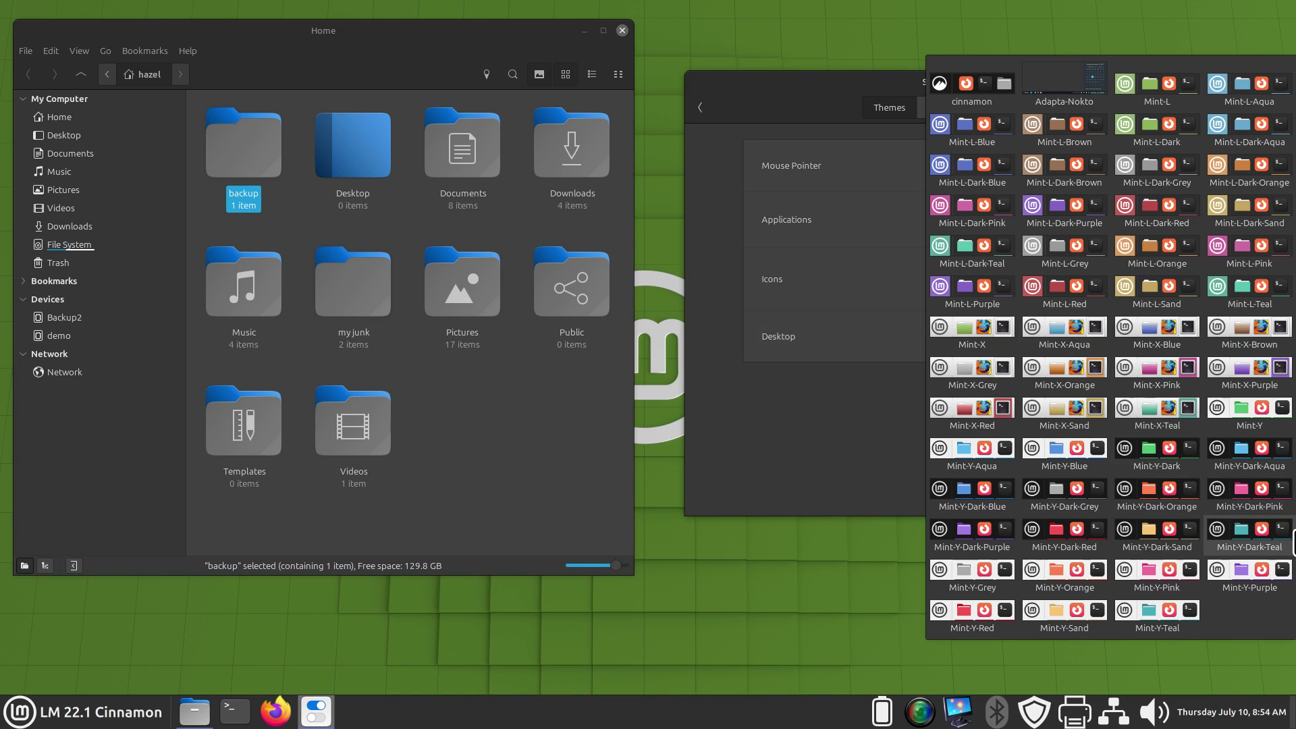
{"action": "left_click", "coordinate": [1249, 544]}
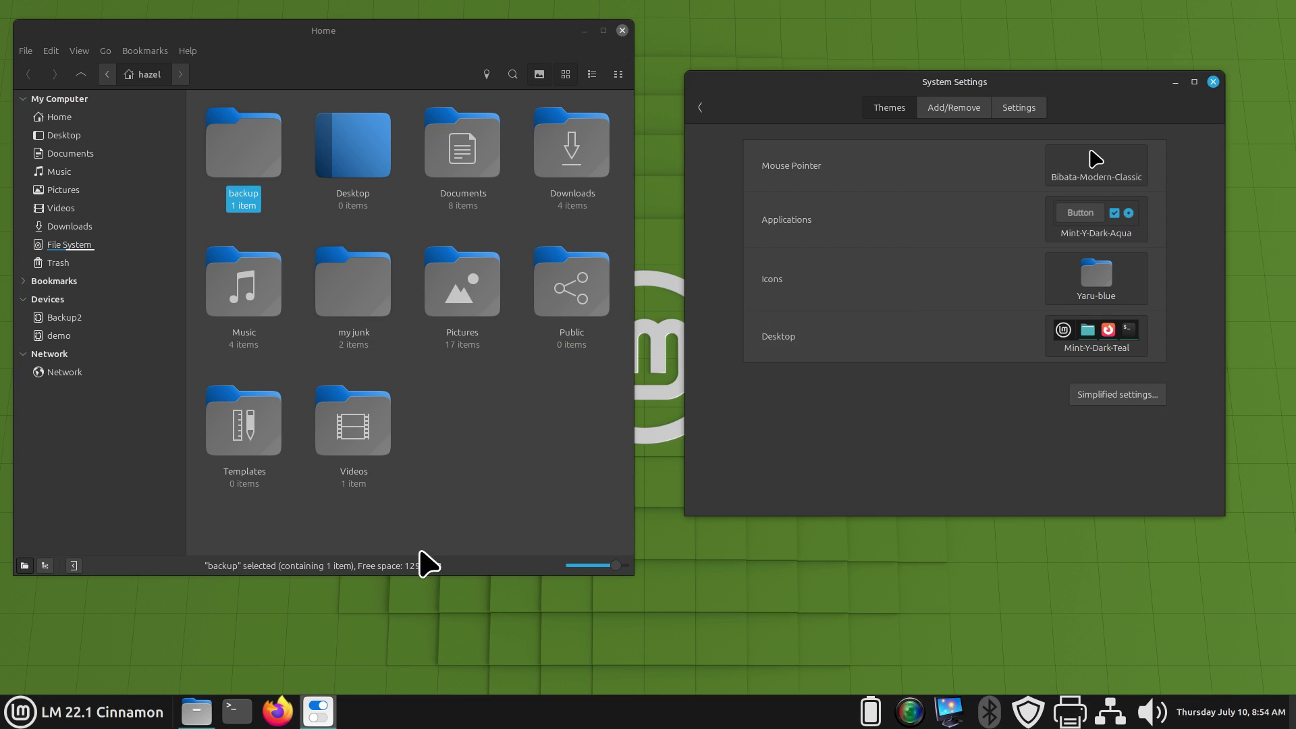
{"action": "left_click", "coordinate": [4, 722]}
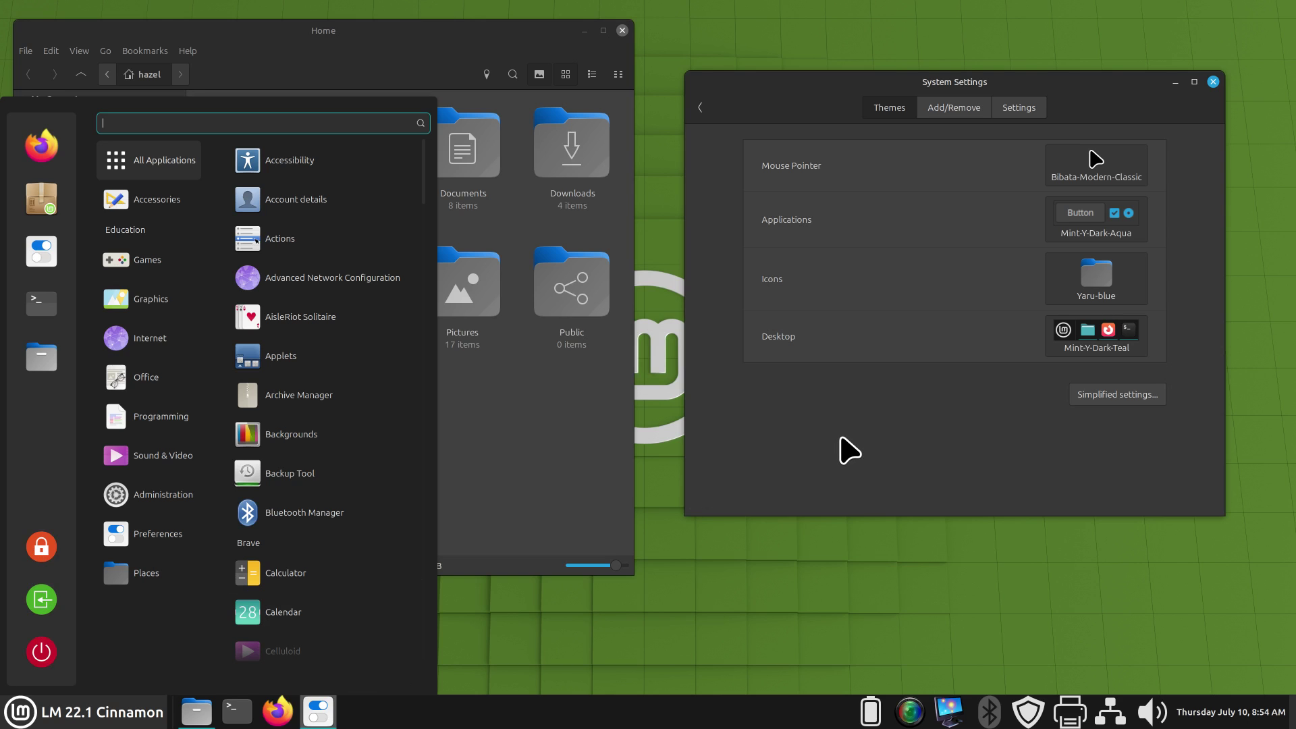
{"action": "key", "text": "Escape"}
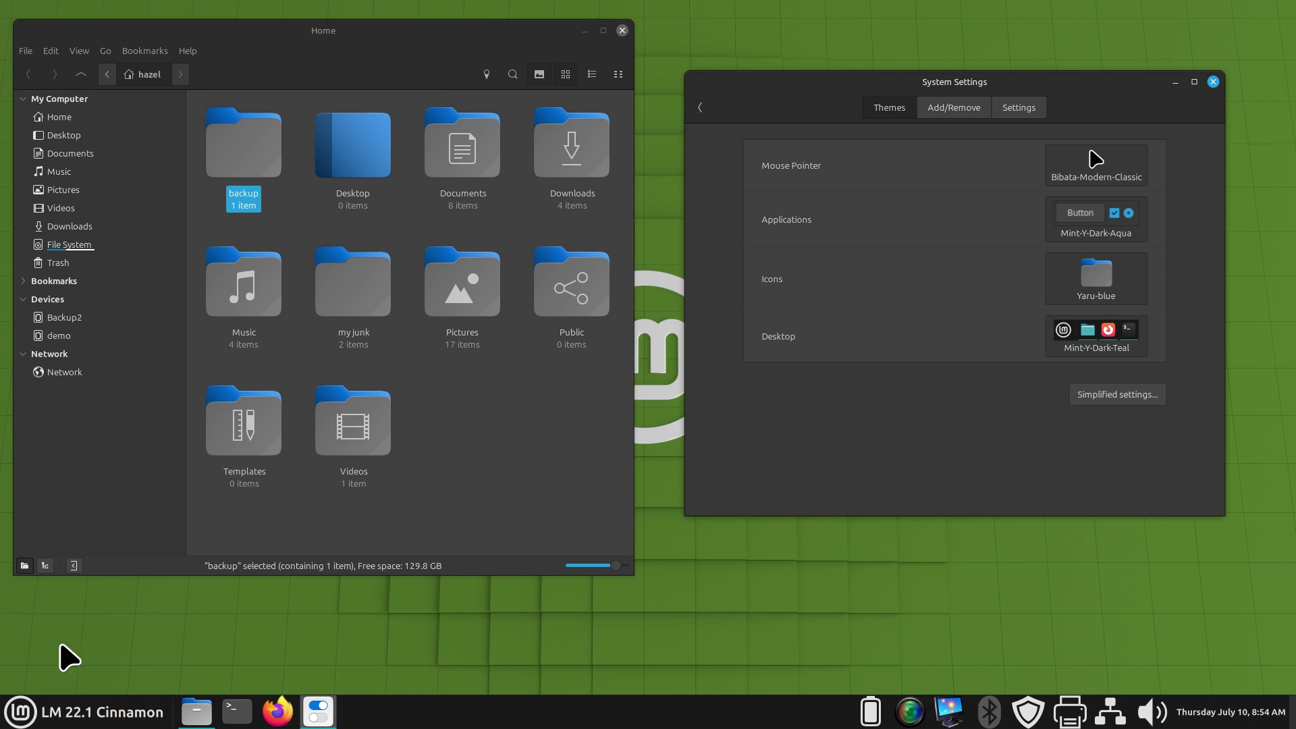
{"action": "left_click", "coordinate": [29, 695]}
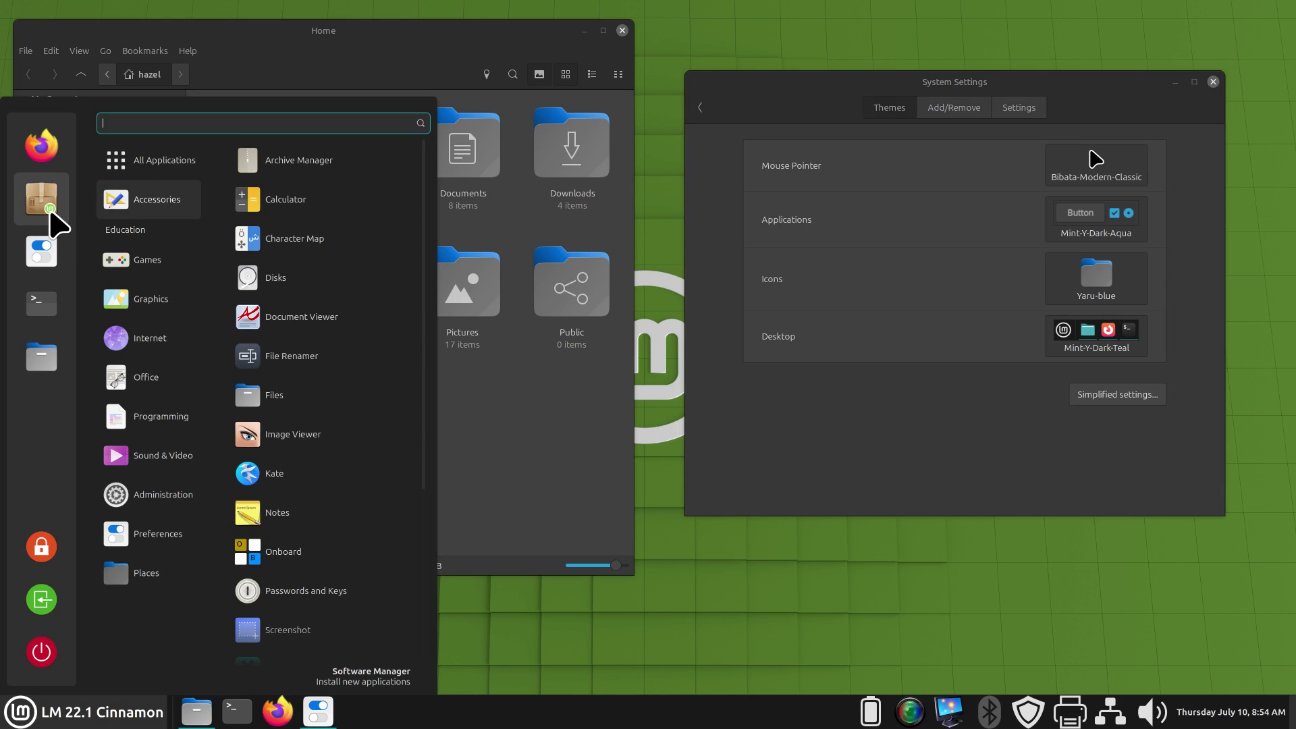
{"action": "left_click", "coordinate": [876, 463]}
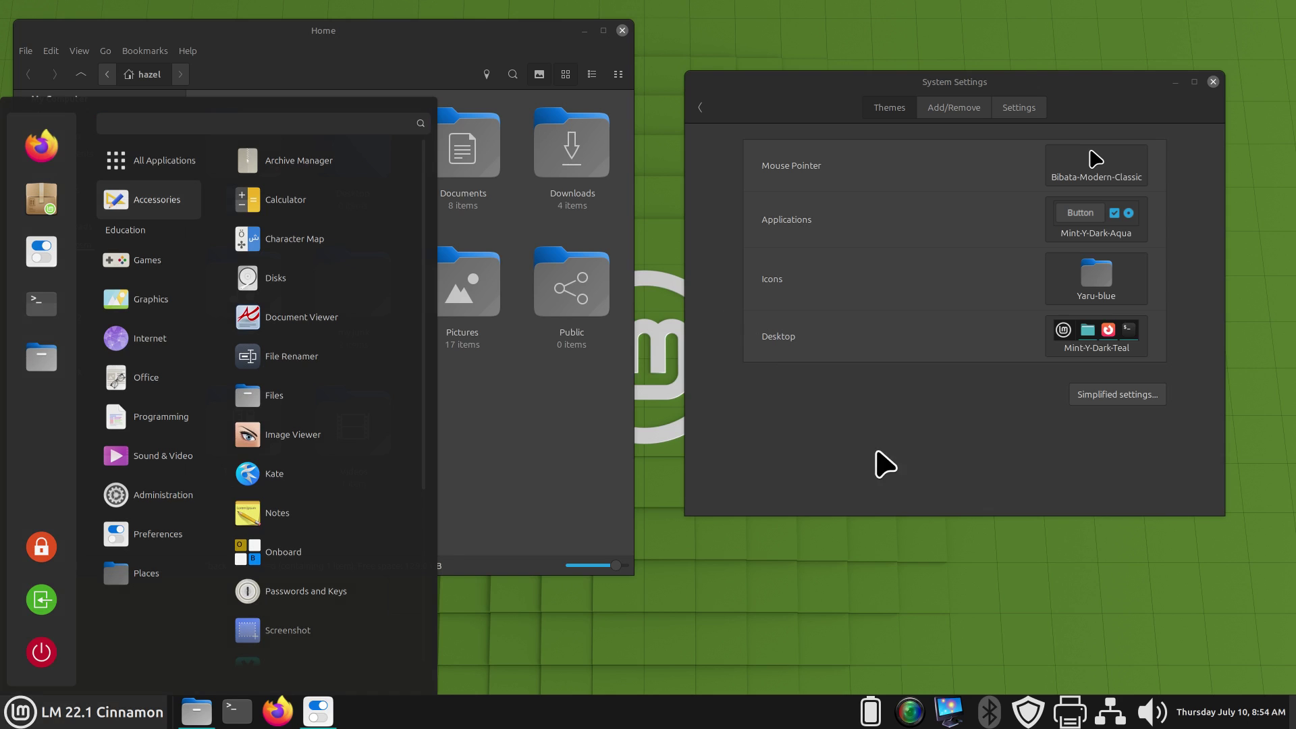
Step: Return to the simplified theme settings and set the style to Mint-L
{"action": "left_click", "coordinate": [1096, 389]}
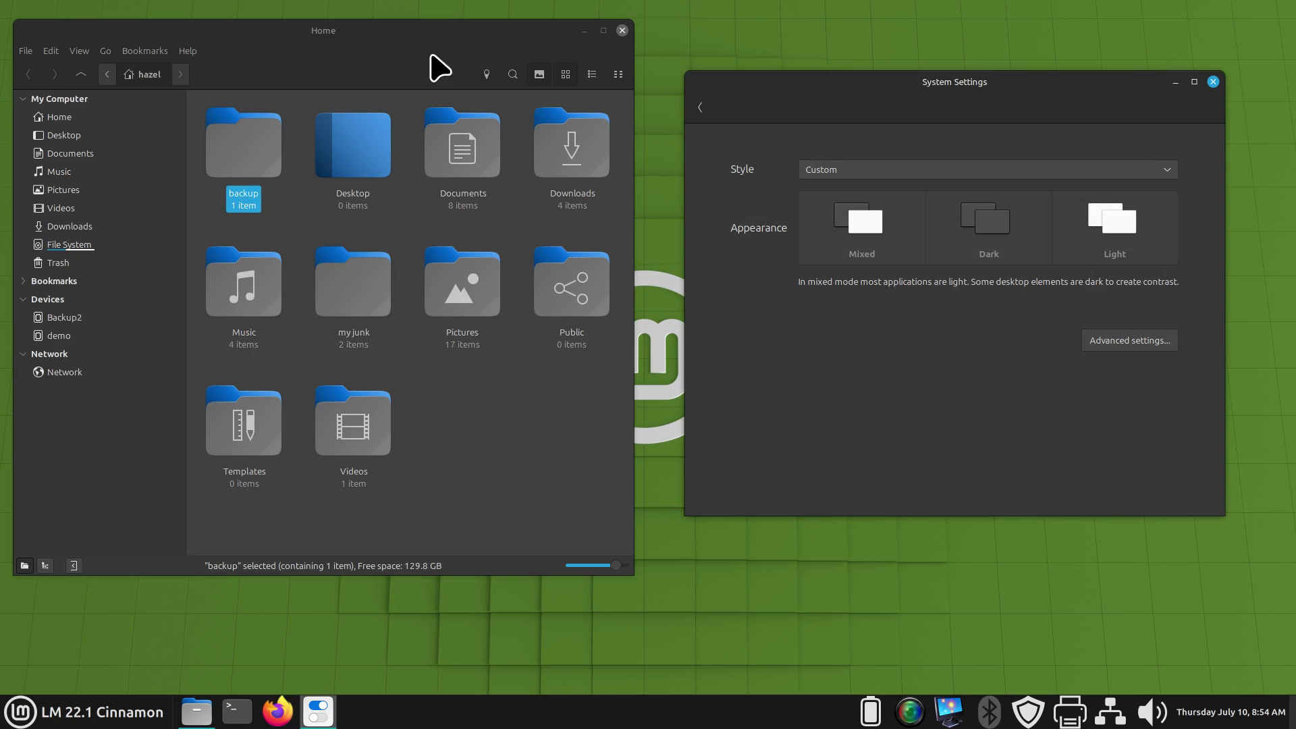
{"action": "left_click", "coordinate": [841, 177]}
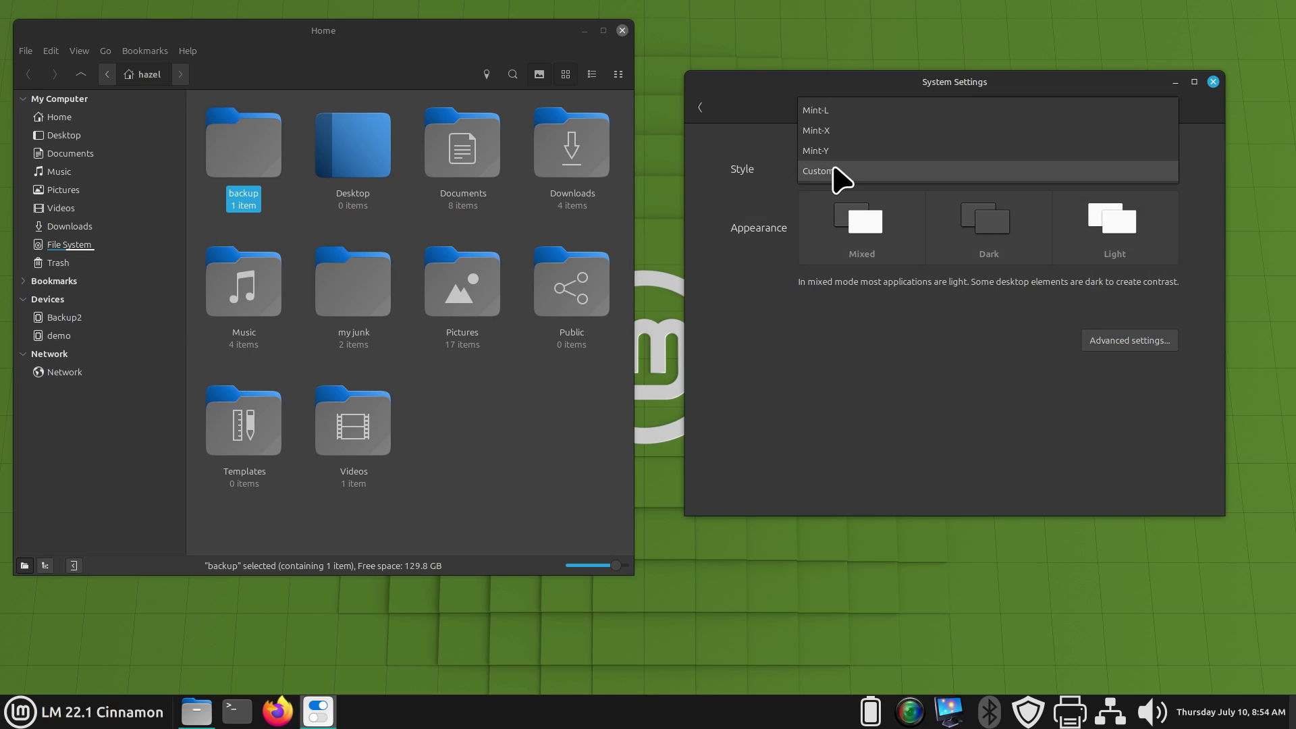
{"action": "left_click", "coordinate": [853, 116]}
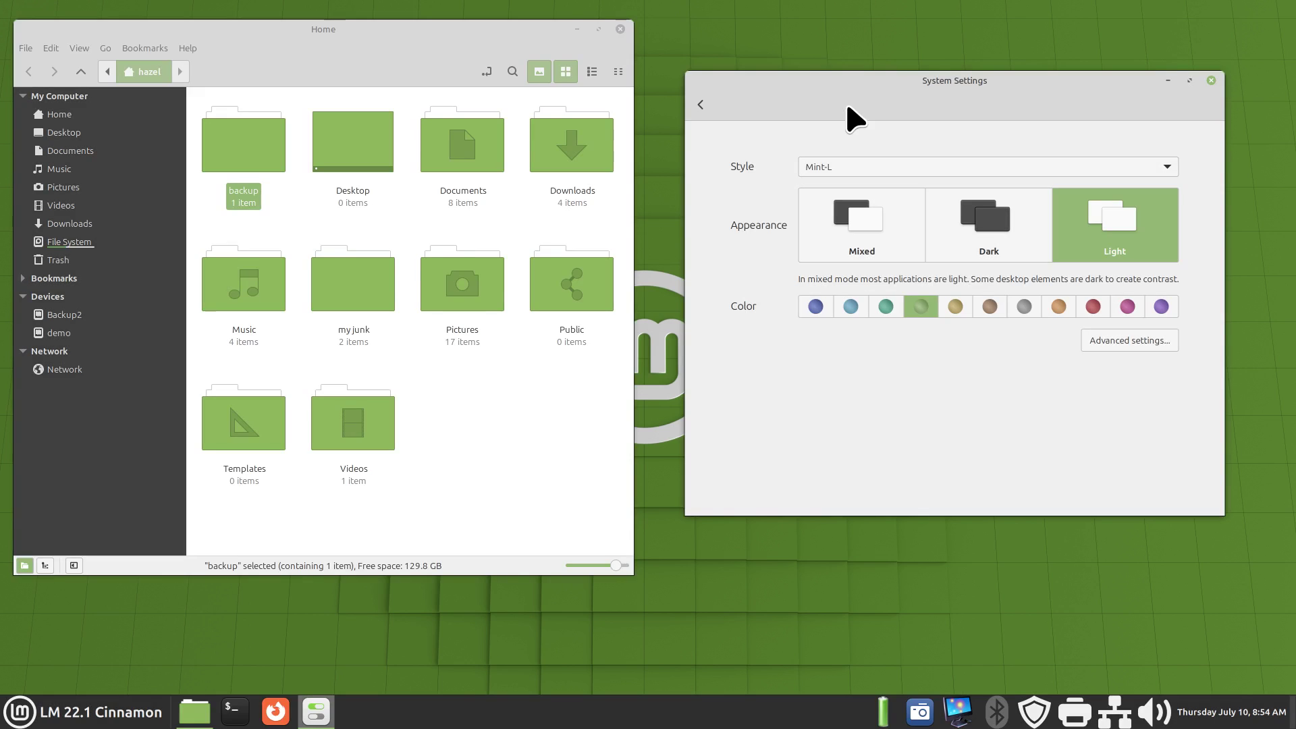
Step: Set the Mint-L color to blue and switch the style to Mint-X
{"action": "left_click", "coordinate": [813, 309]}
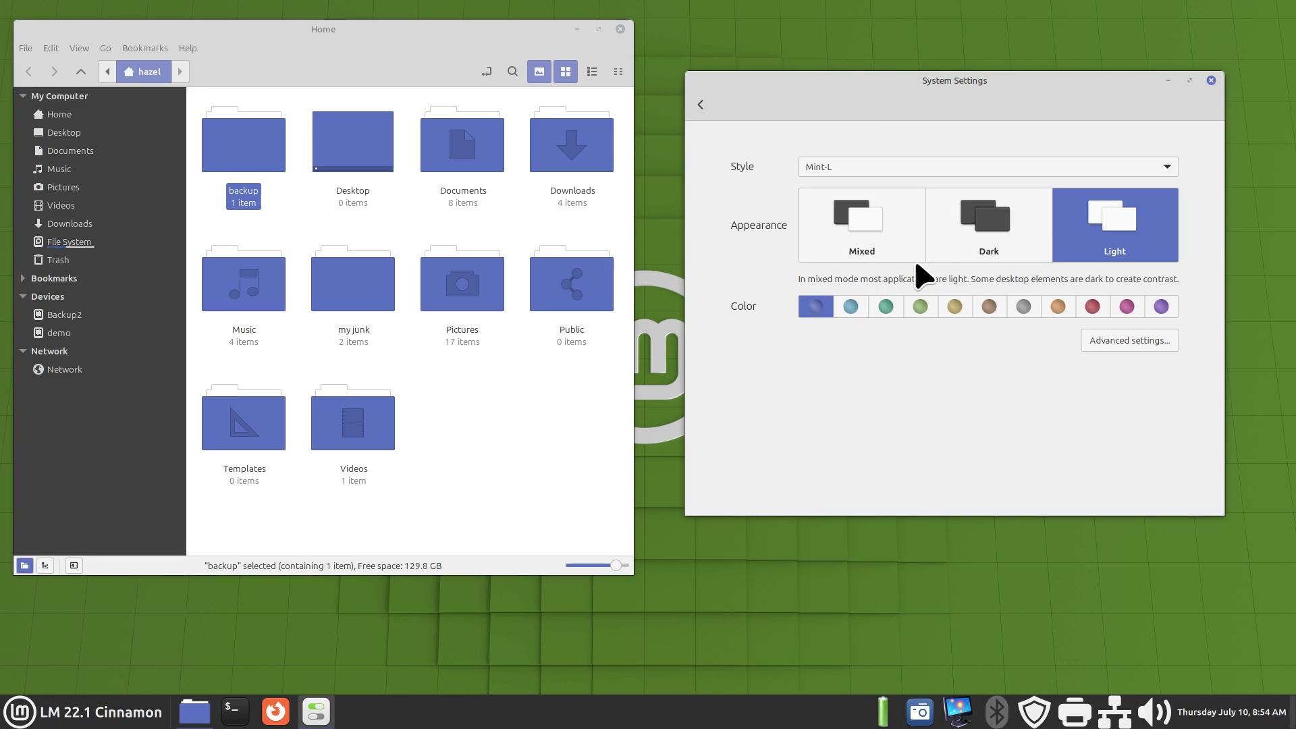
{"action": "left_click", "coordinate": [848, 169]}
{"action": "left_click", "coordinate": [860, 192]}
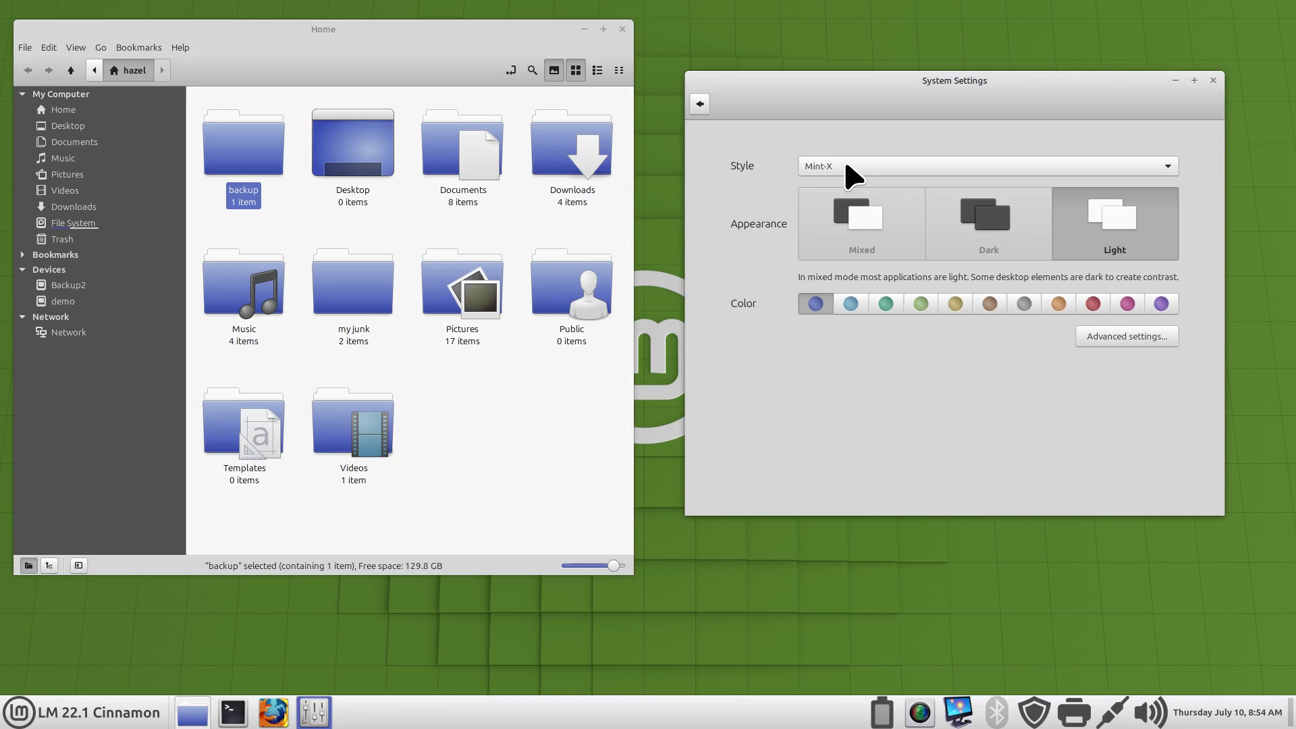
Step: Set the style to Mint-Y, try the aqua, orange and purple colors, and choose blue with the Dark appearance
{"action": "left_click", "coordinate": [852, 170]}
{"action": "left_click", "coordinate": [848, 186]}
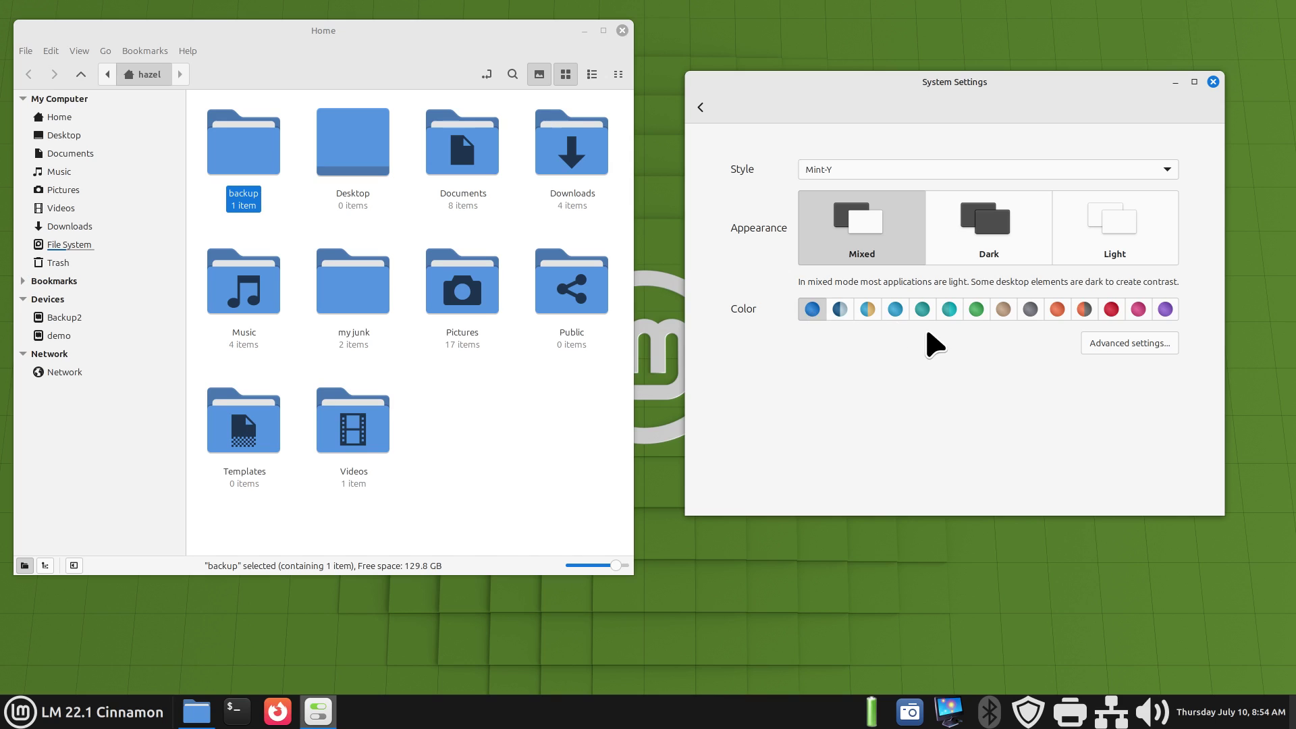
{"action": "left_click", "coordinate": [894, 311]}
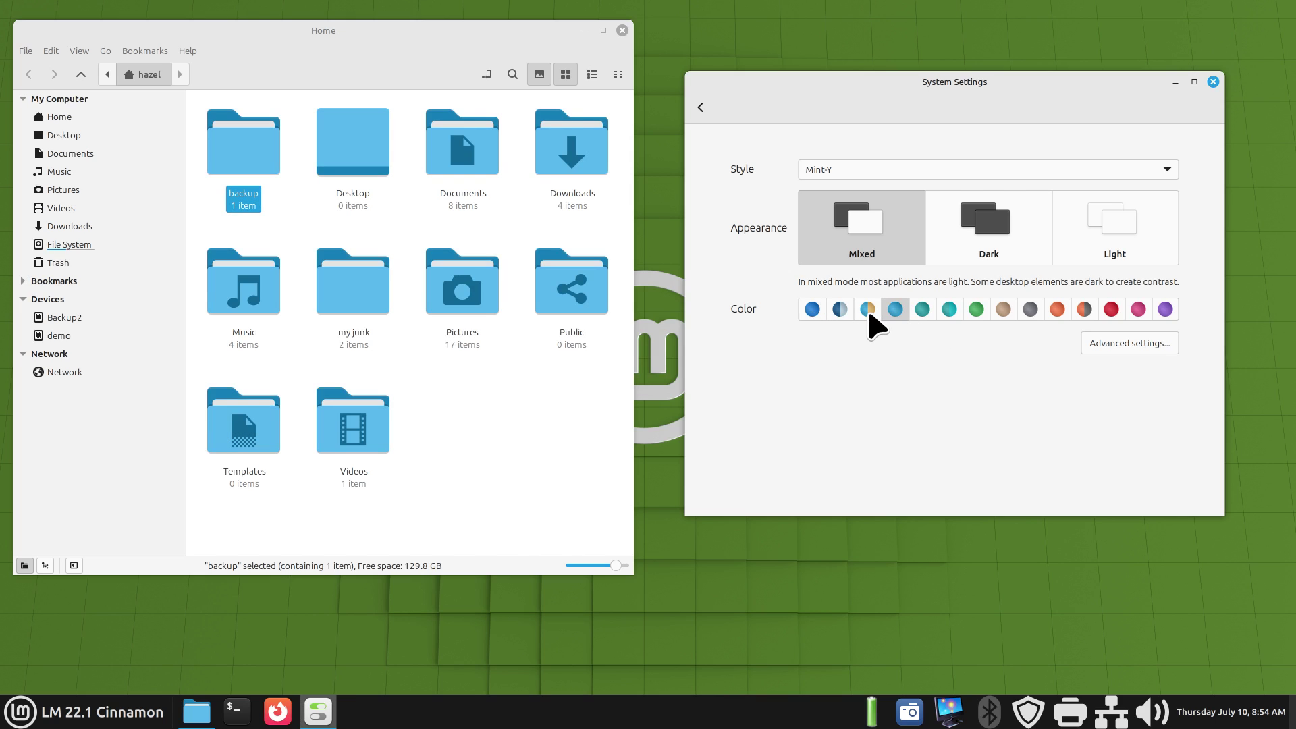
{"action": "left_click", "coordinate": [1057, 311]}
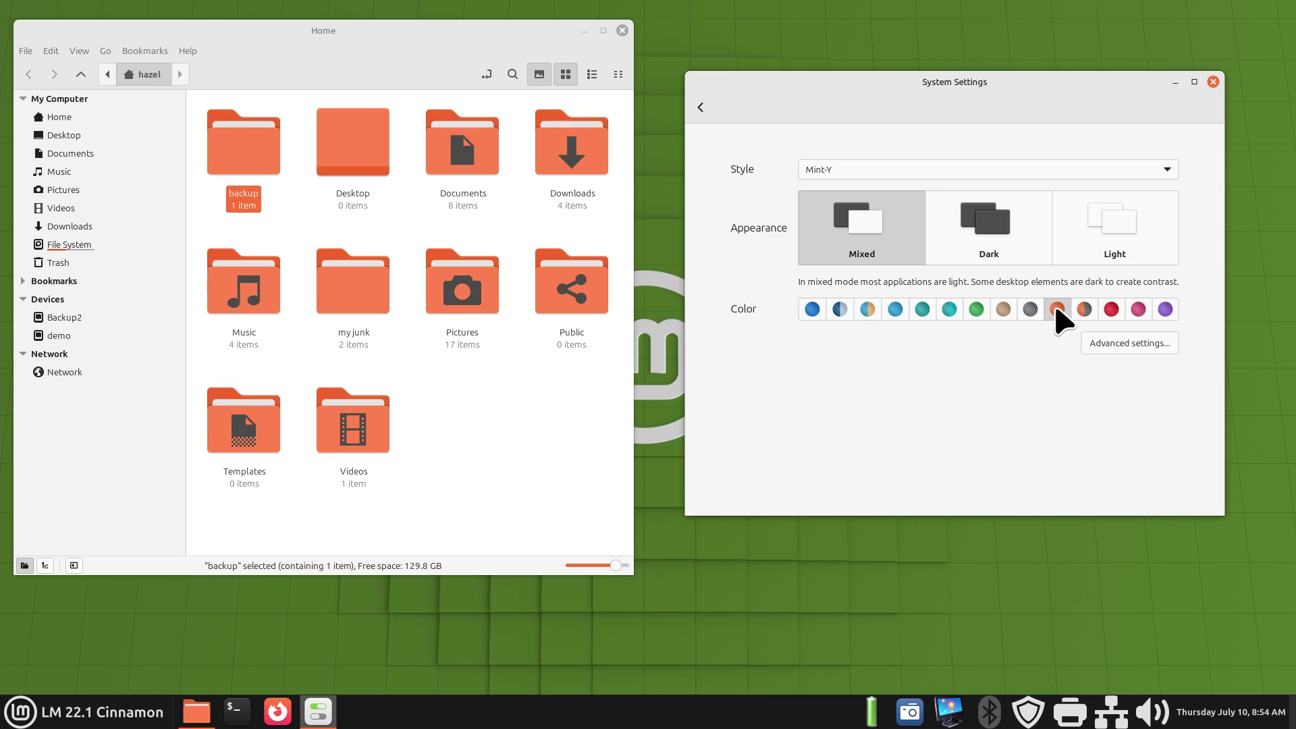
{"action": "left_click", "coordinate": [1164, 309]}
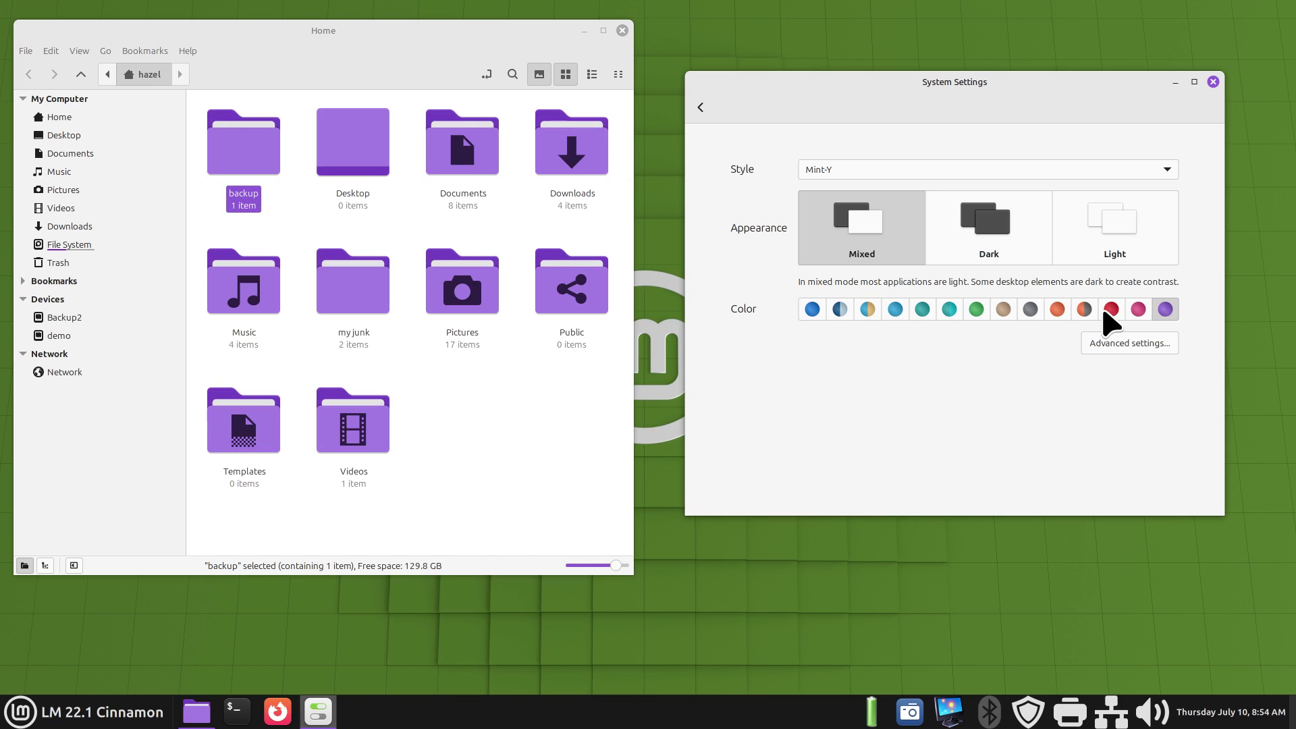
{"action": "left_click", "coordinate": [810, 310]}
{"action": "left_click", "coordinate": [1032, 237]}
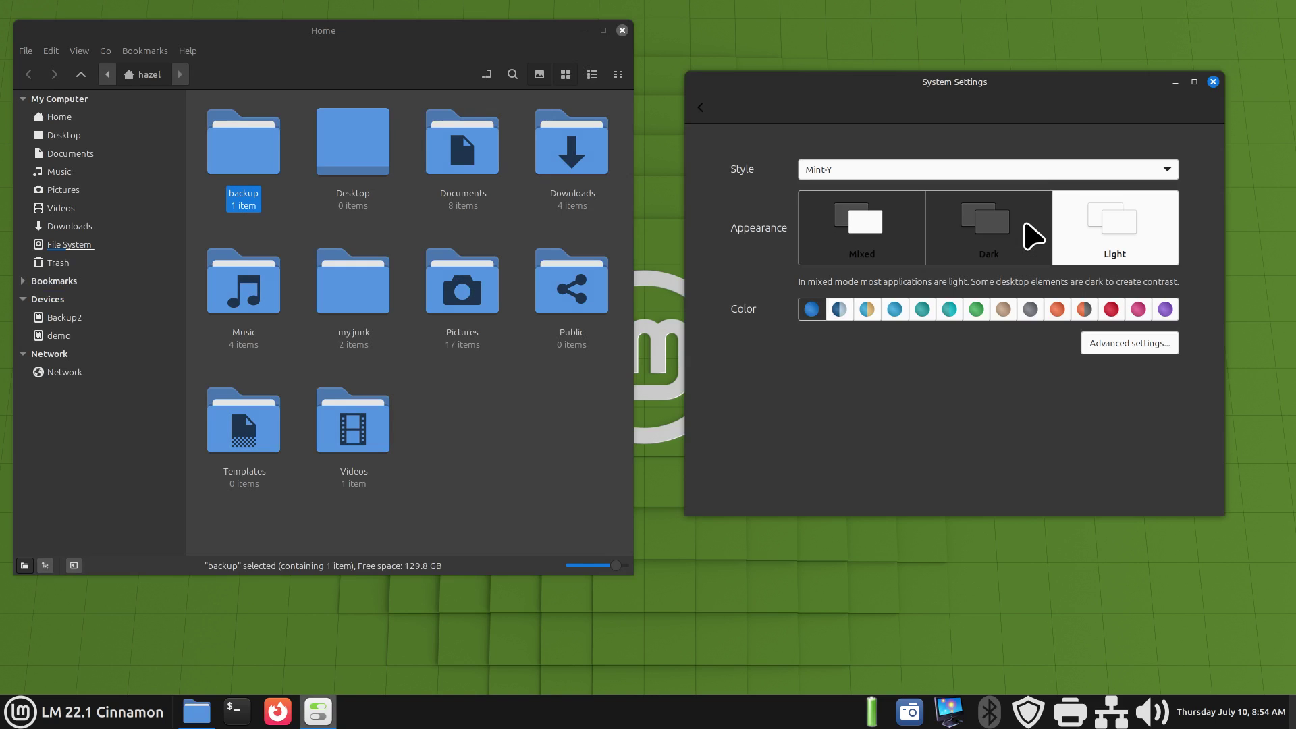
Step: Switch the style to Mint-X and back to Mint-L
{"action": "left_click", "coordinate": [823, 172]}
{"action": "left_click", "coordinate": [827, 164]}
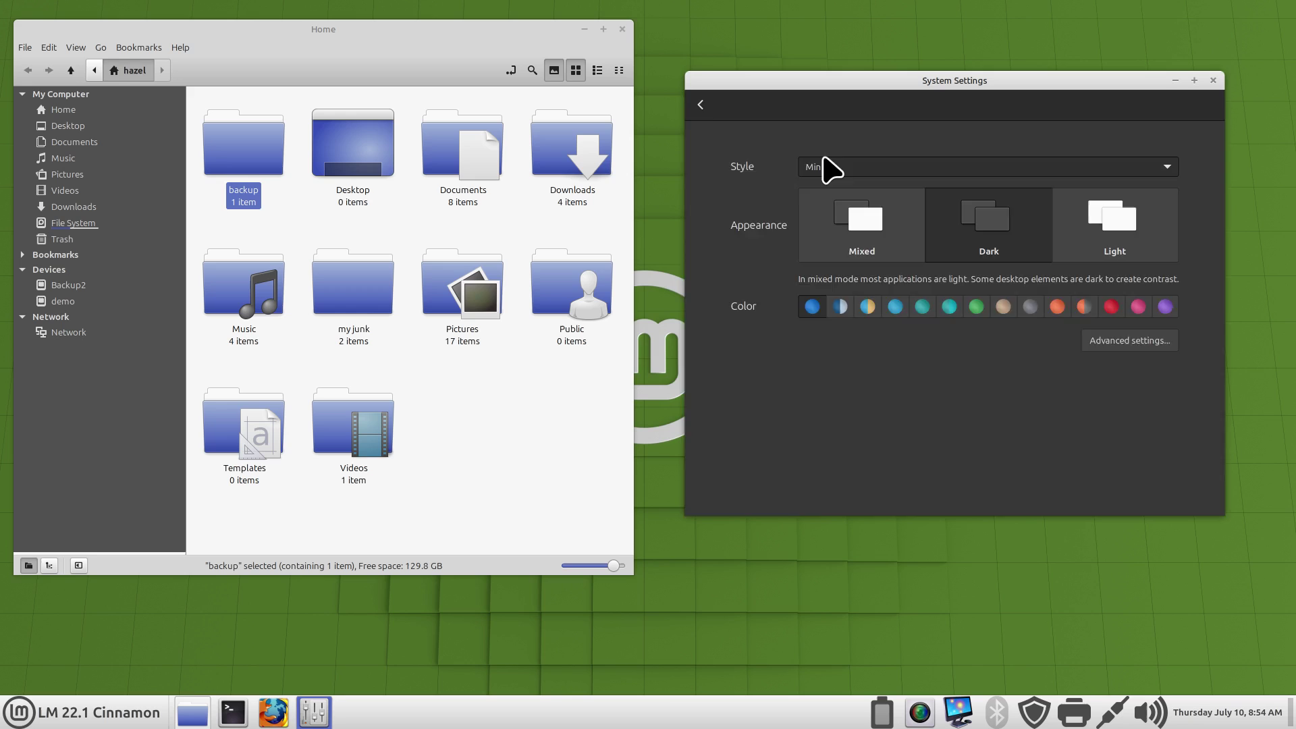
{"action": "left_click", "coordinate": [829, 164]}
{"action": "left_click", "coordinate": [826, 145]}
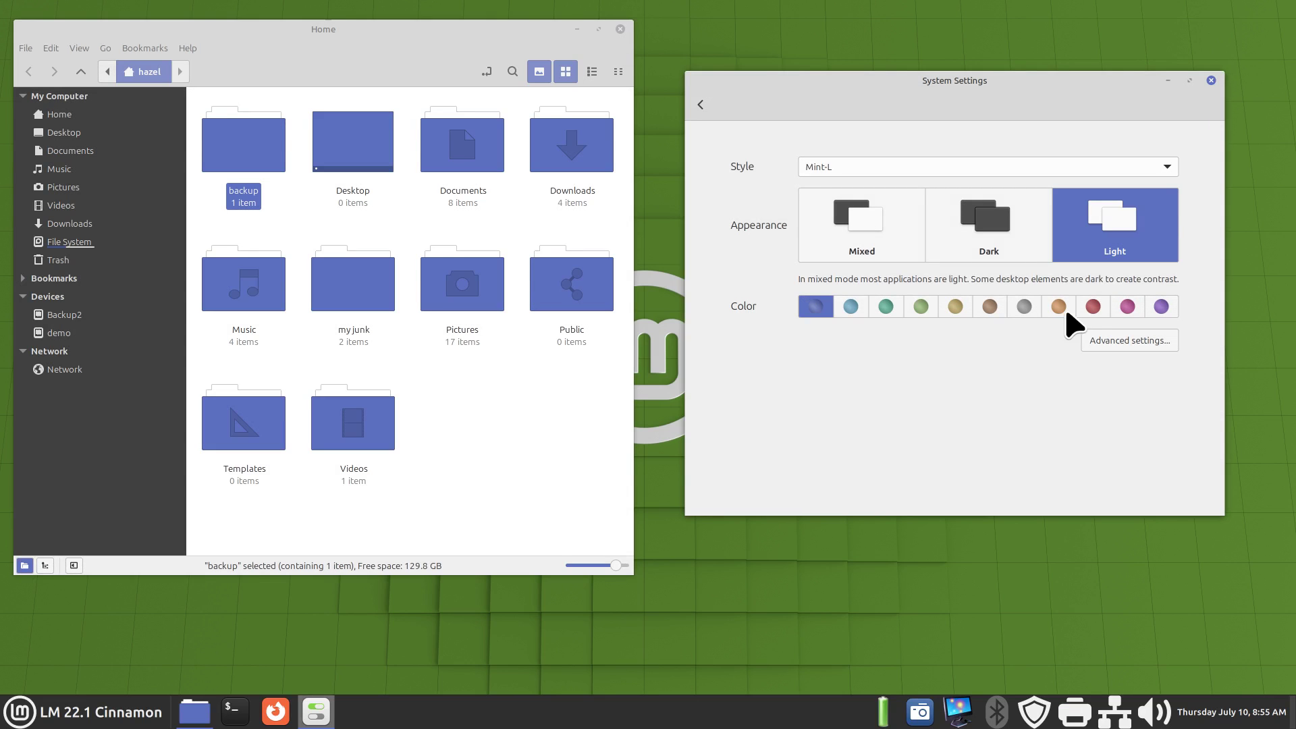
Step: Open the advanced theme settings and look through the available Applications themes without changing the selection
{"action": "left_click", "coordinate": [1107, 347]}
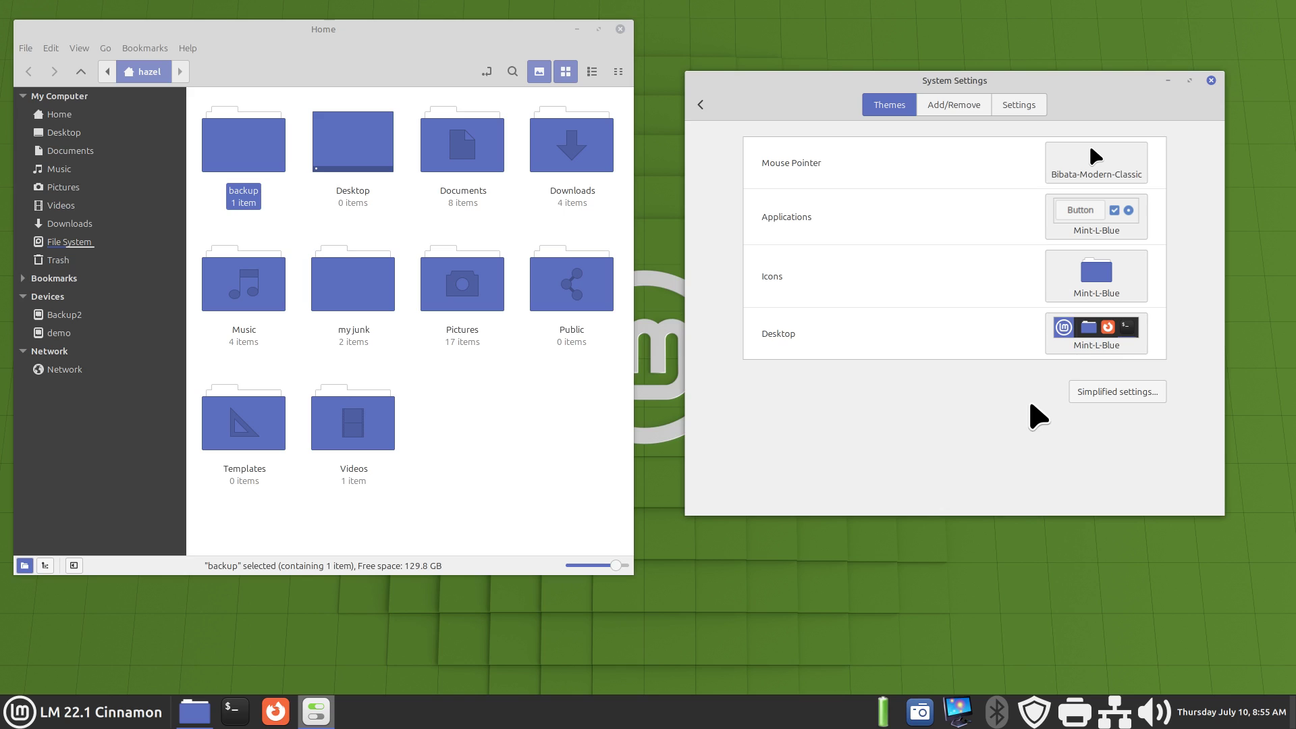
{"action": "left_click", "coordinate": [1083, 222]}
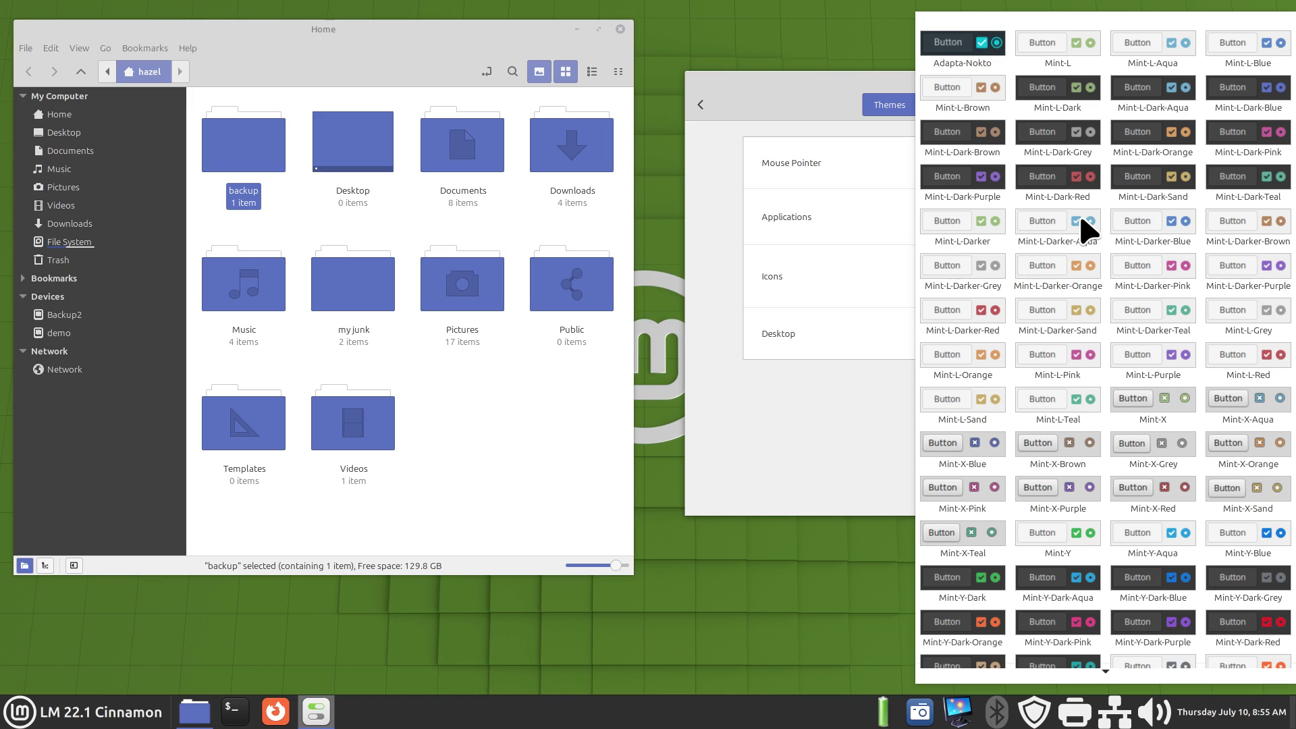
{"action": "mouse_move", "coordinate": [1100, 675]}
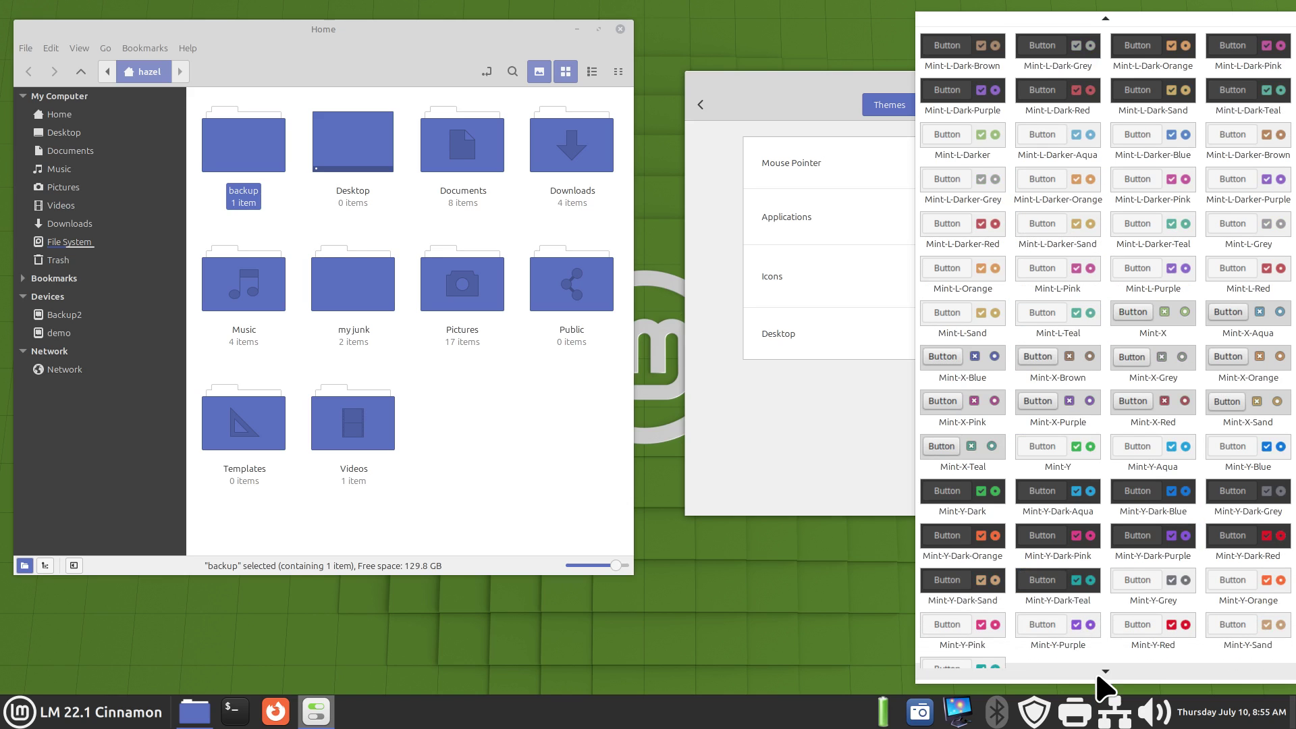
{"action": "mouse_move", "coordinate": [1108, 16]}
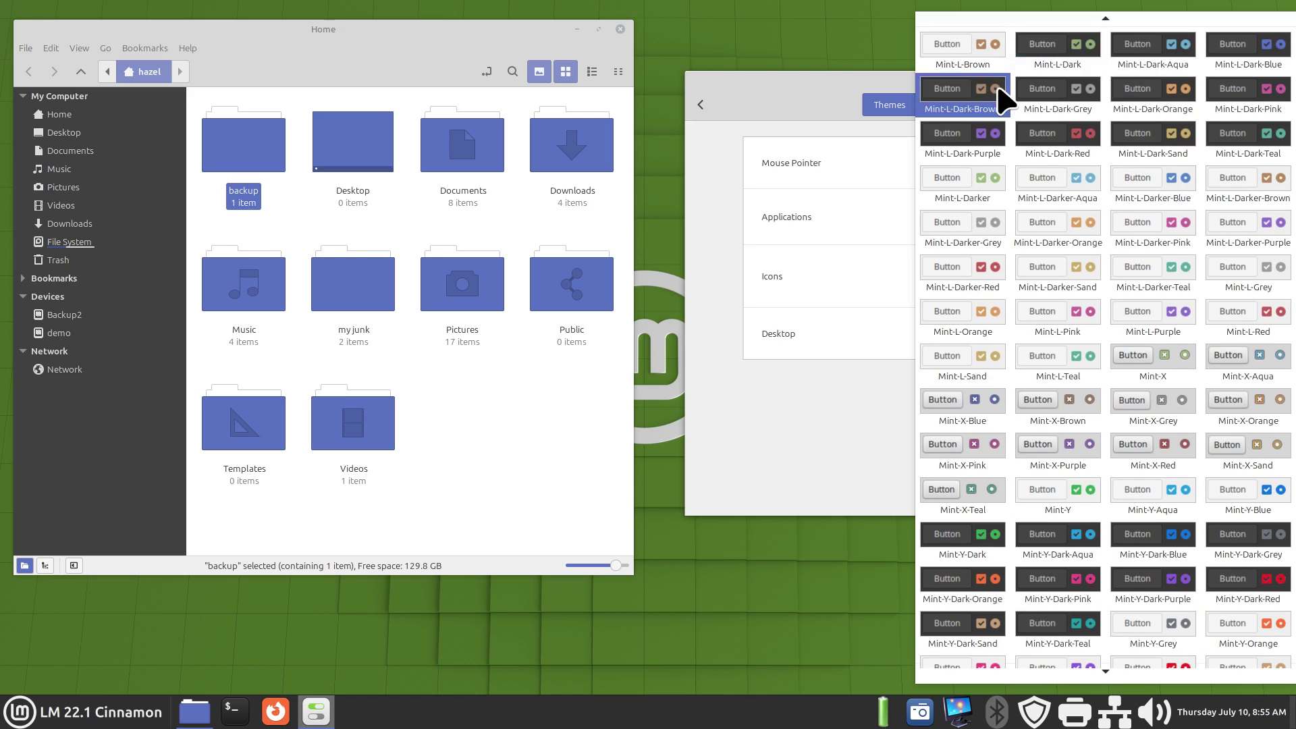
{"action": "left_click", "coordinate": [860, 421]}
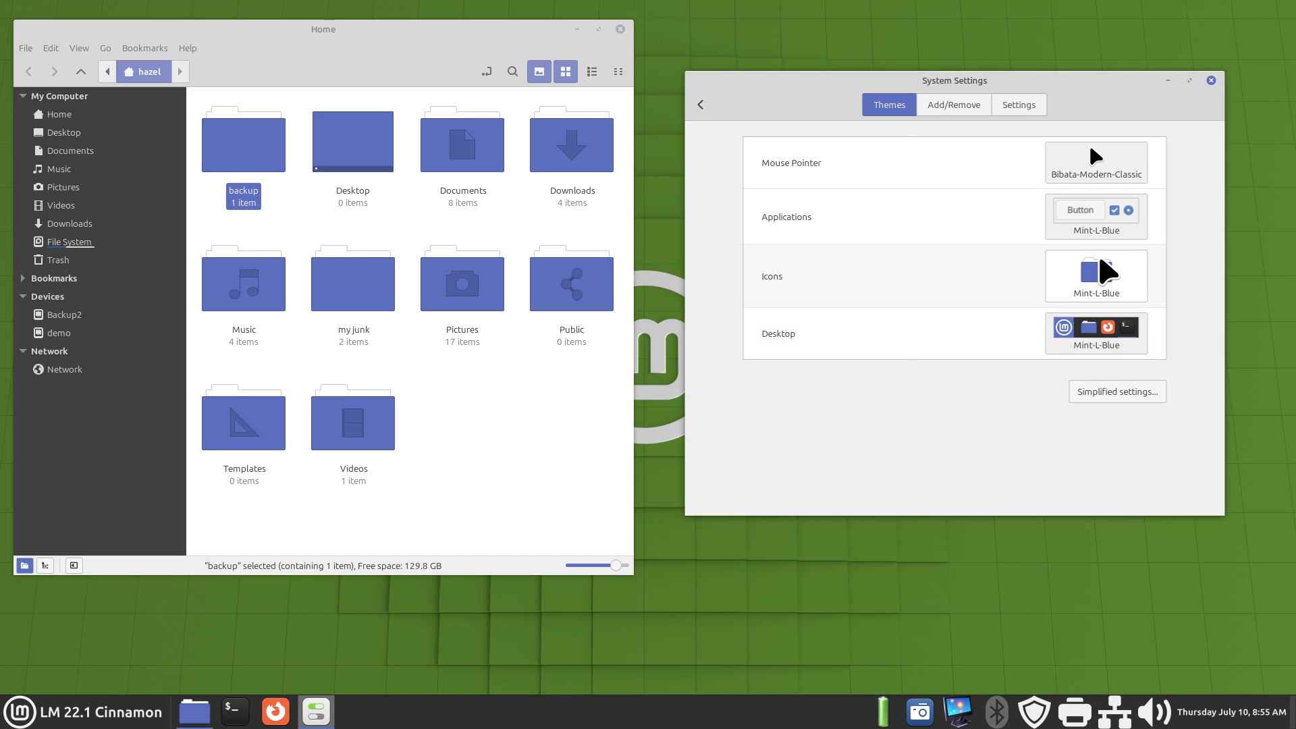
Step: Look through the full list of Icons themes and the list of Desktop themes without choosing any
{"action": "left_click", "coordinate": [1100, 266]}
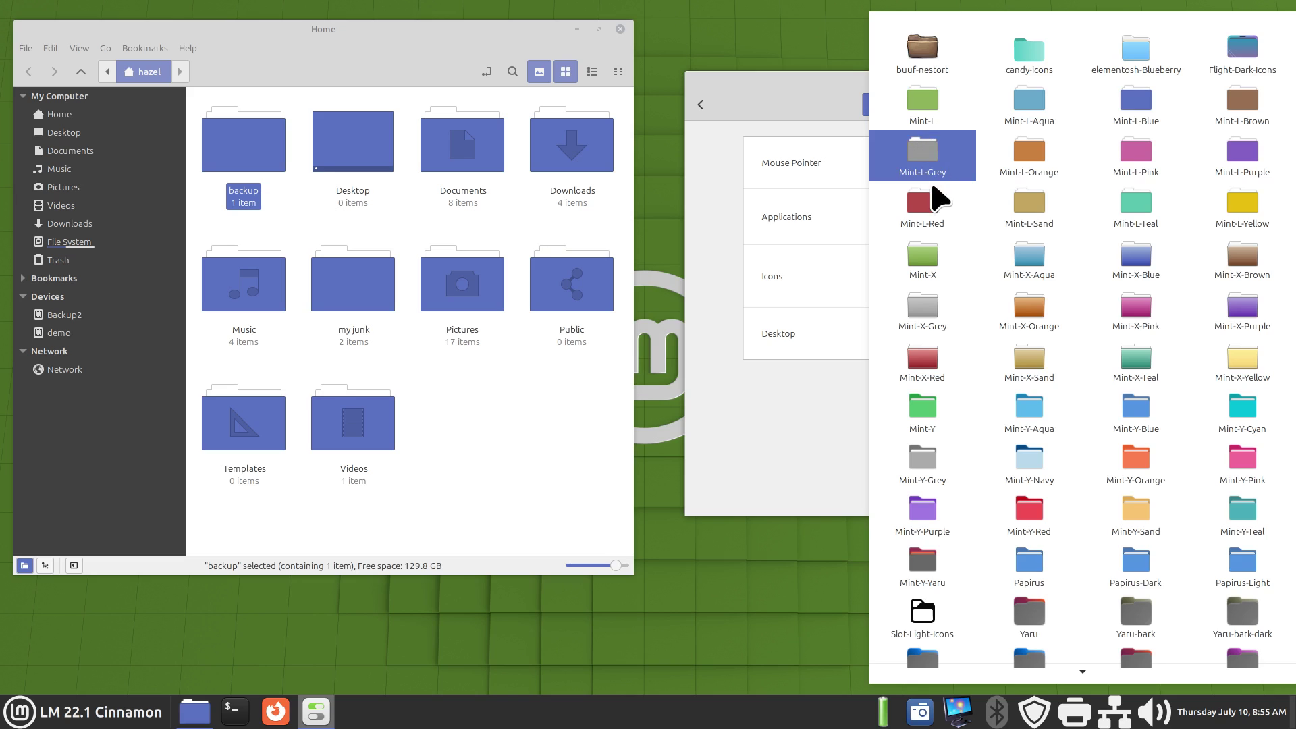
{"action": "scroll", "coordinate": [955, 503], "scroll_direction": "down", "scroll_amount": 1}
{"action": "scroll", "coordinate": [955, 503], "scroll_direction": "down", "scroll_amount": 5}
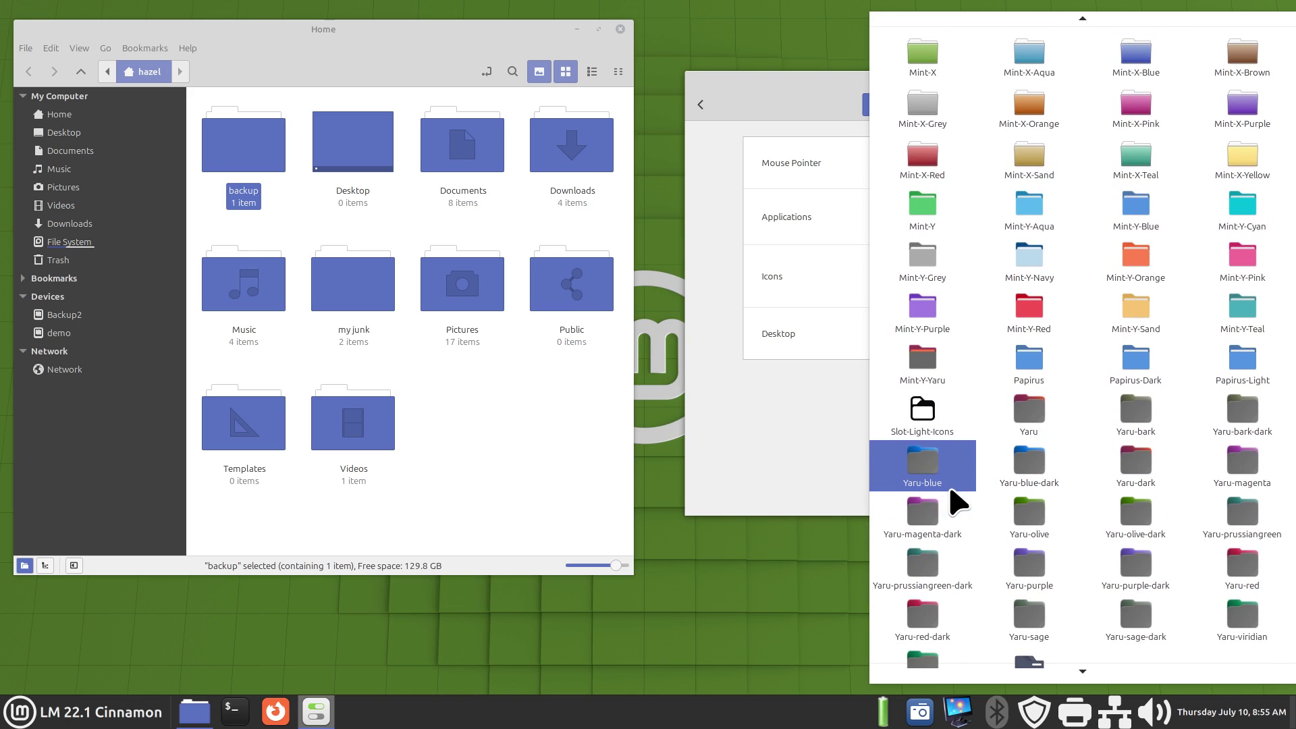
{"action": "scroll", "coordinate": [955, 503], "scroll_direction": "down", "scroll_amount": 2}
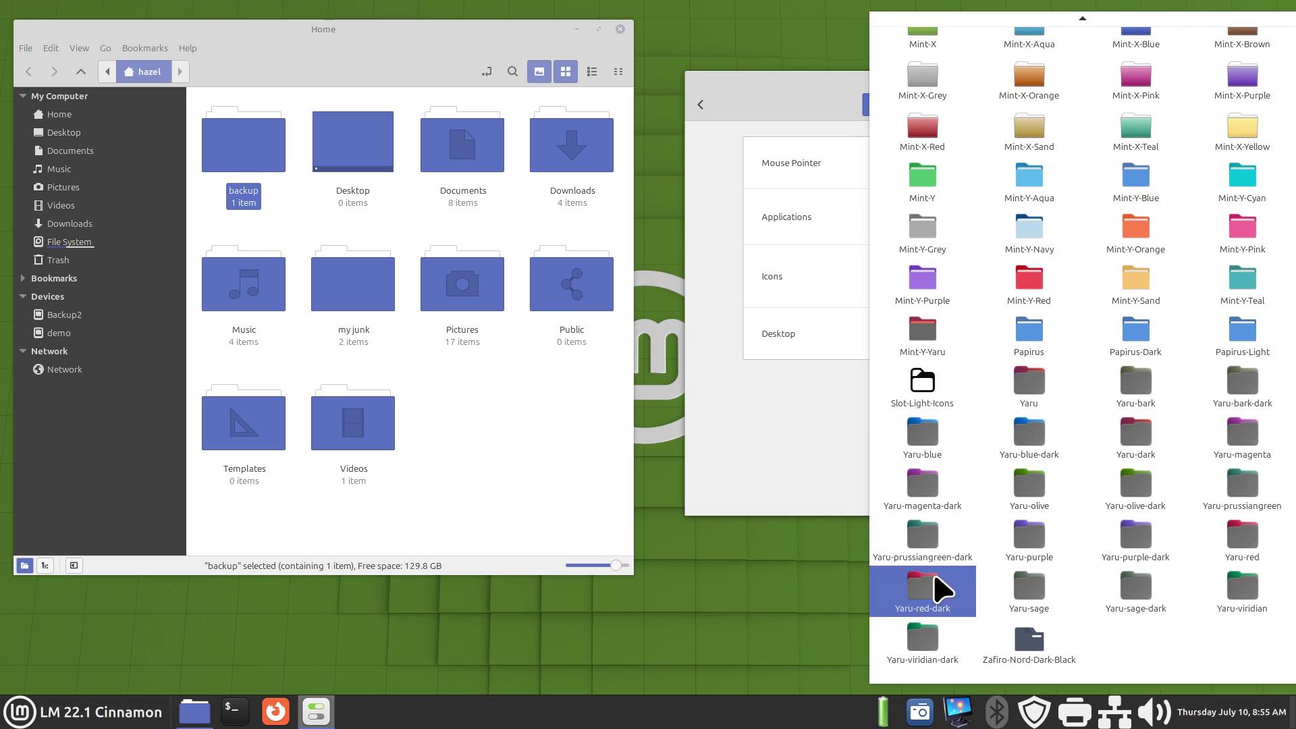
{"action": "left_click", "coordinate": [800, 433]}
{"action": "left_click", "coordinate": [1093, 347]}
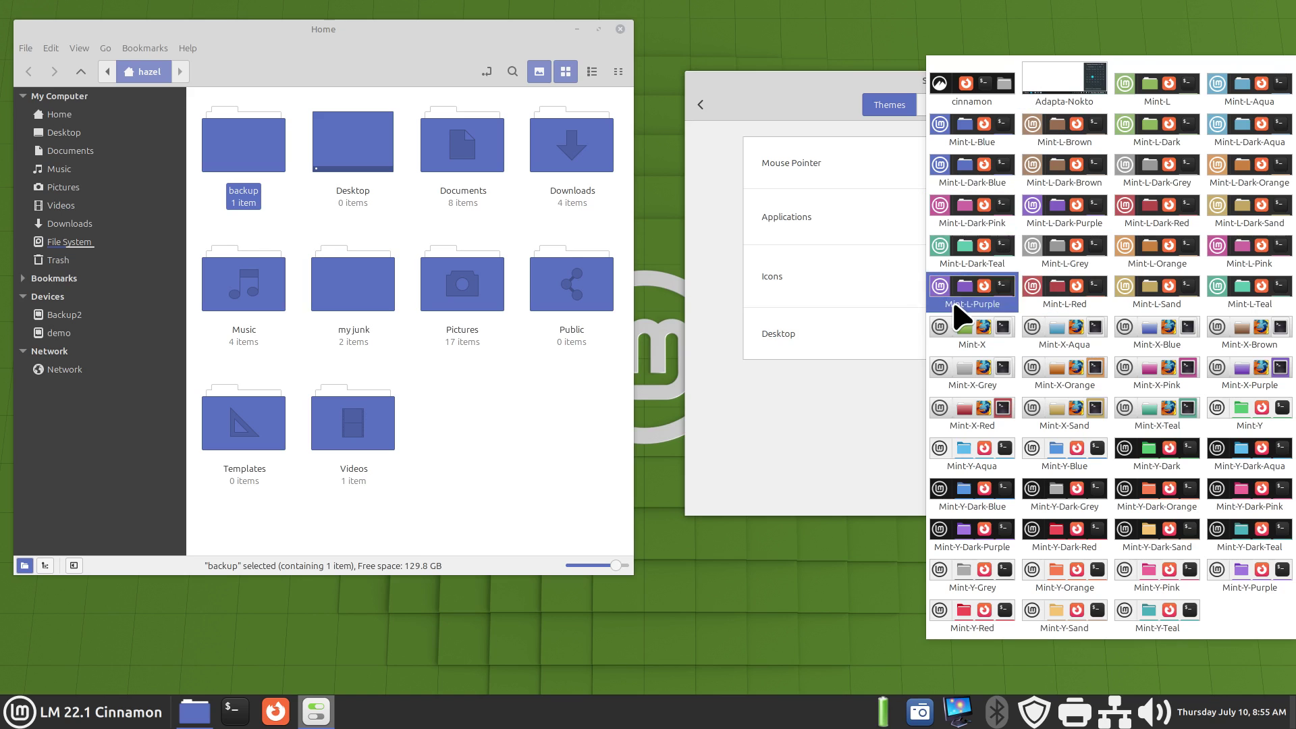
{"action": "left_click", "coordinate": [899, 407]}
Step: Remove the downloaded Adapta-Nokto theme completely from the add/remove theme list
{"action": "left_click", "coordinate": [969, 107]}
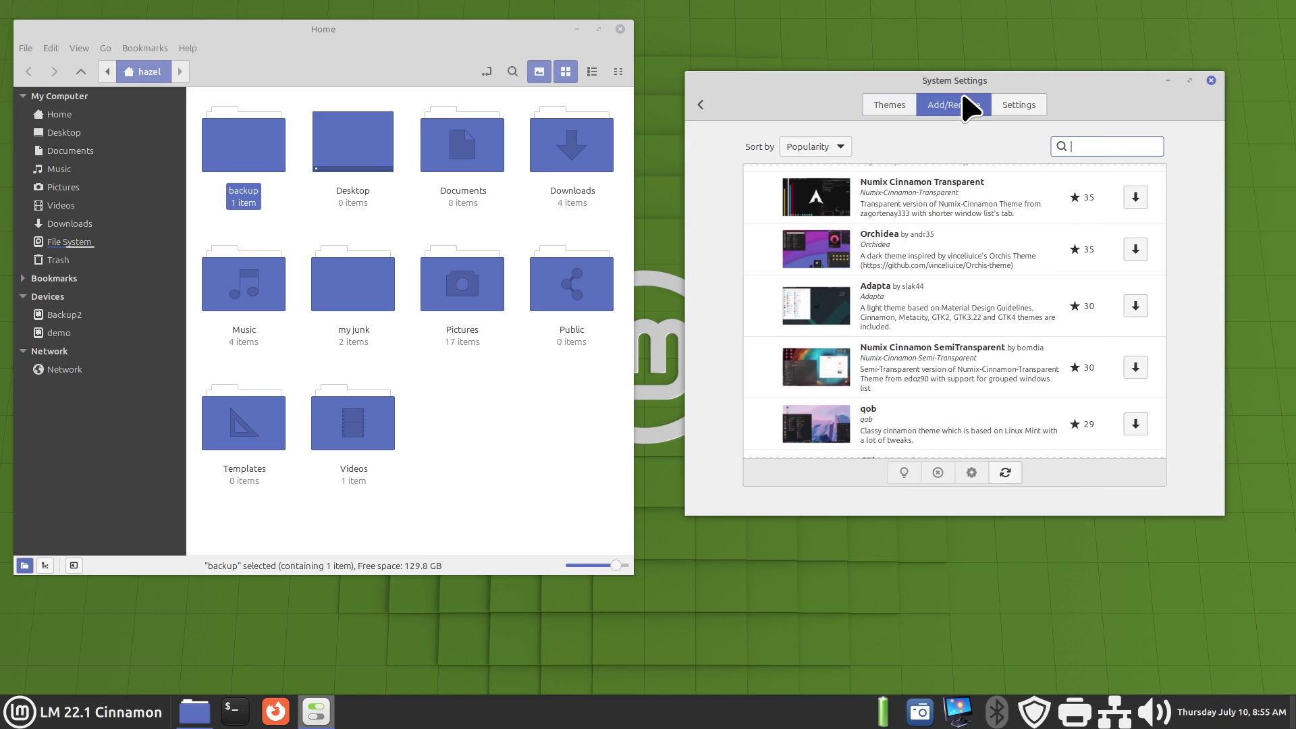
{"action": "scroll", "coordinate": [919, 255], "scroll_direction": "up", "scroll_amount": 5}
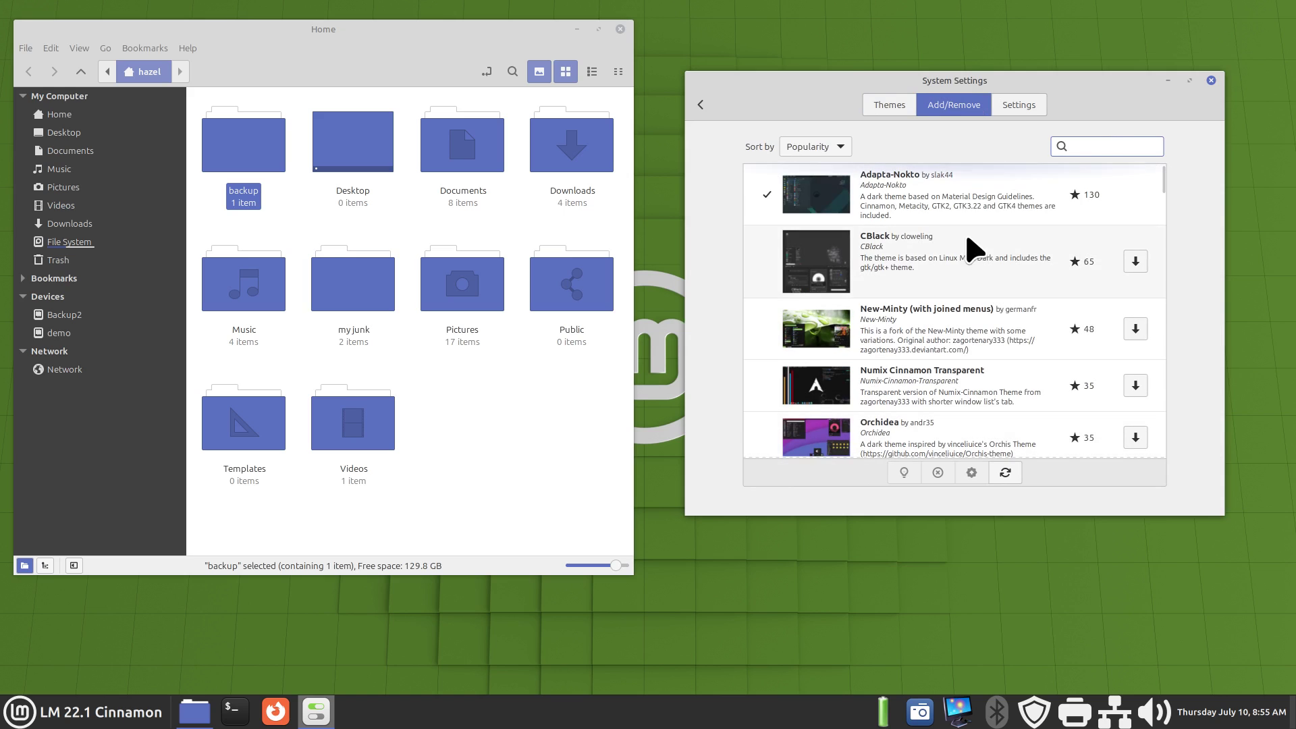
{"action": "left_click", "coordinate": [865, 203]}
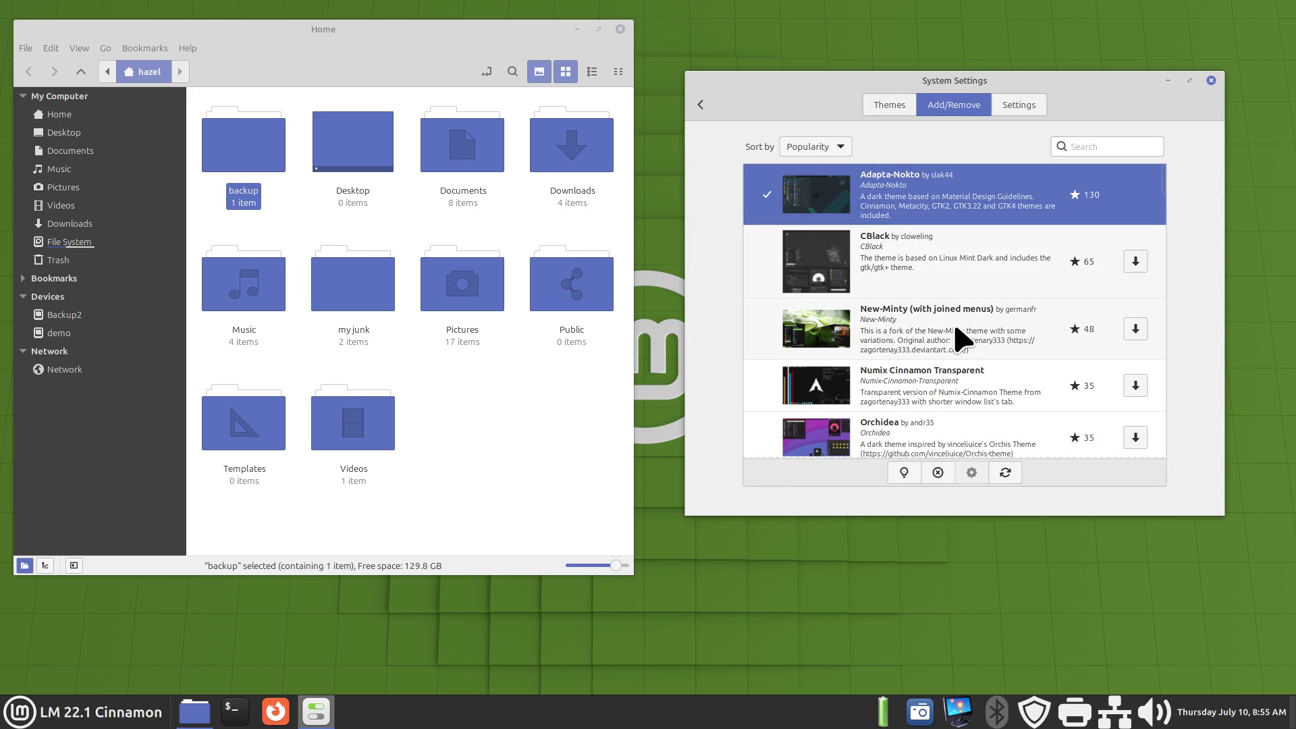
{"action": "left_click", "coordinate": [937, 472]}
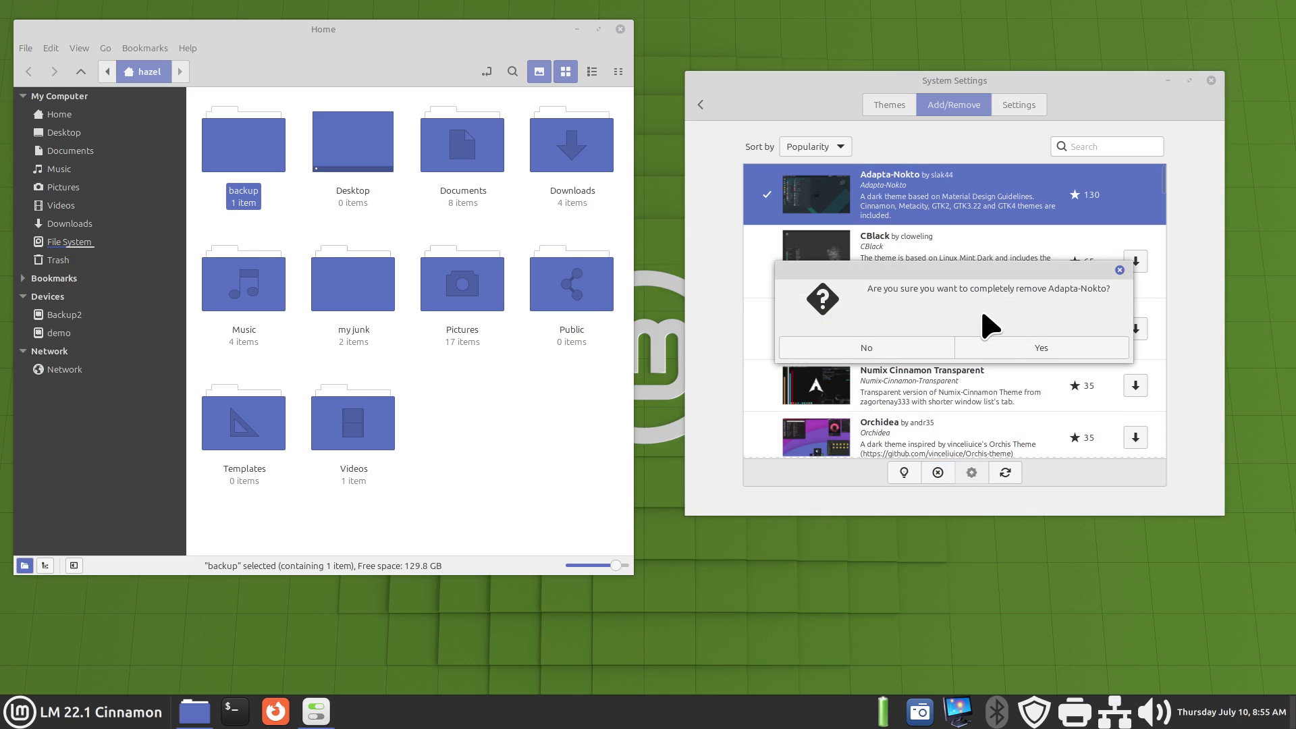
{"action": "left_click", "coordinate": [1033, 352]}
Step: Return to the theme selection page and try to open the Desktop themes list
{"action": "left_click", "coordinate": [889, 105]}
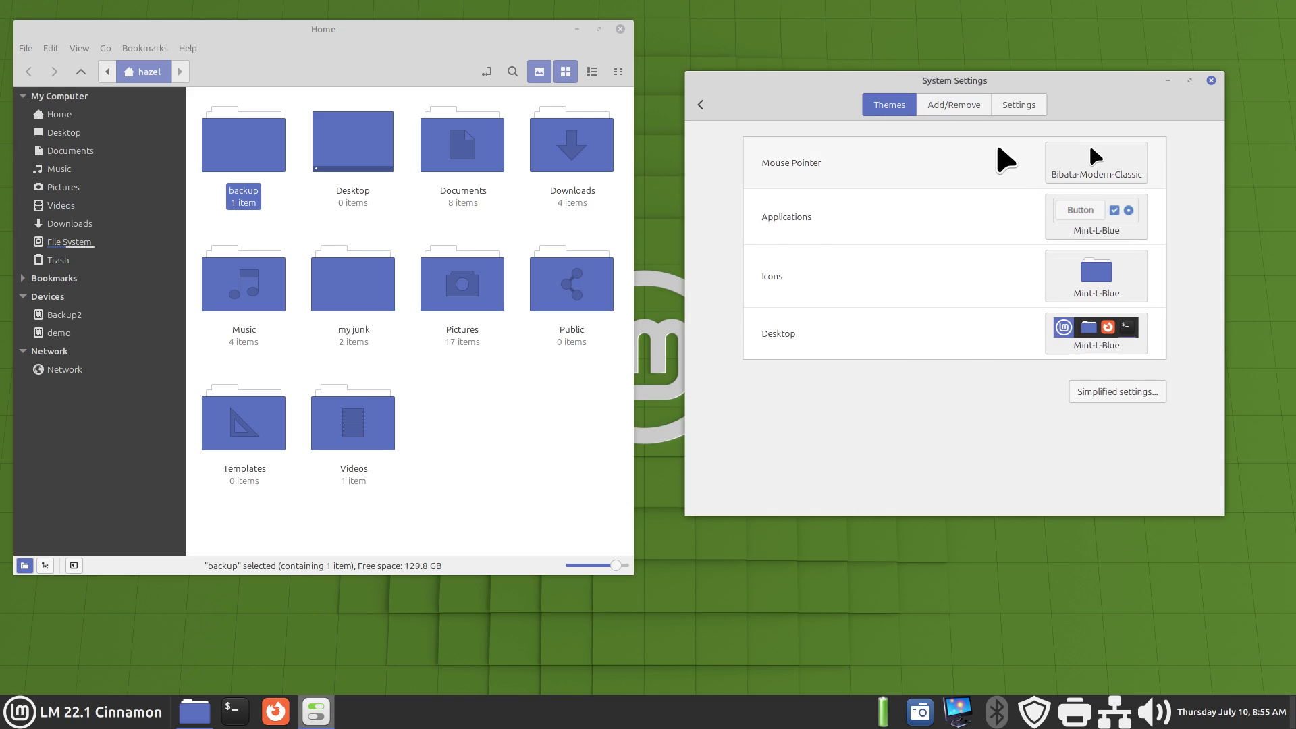
{"action": "left_click", "coordinate": [1094, 346]}
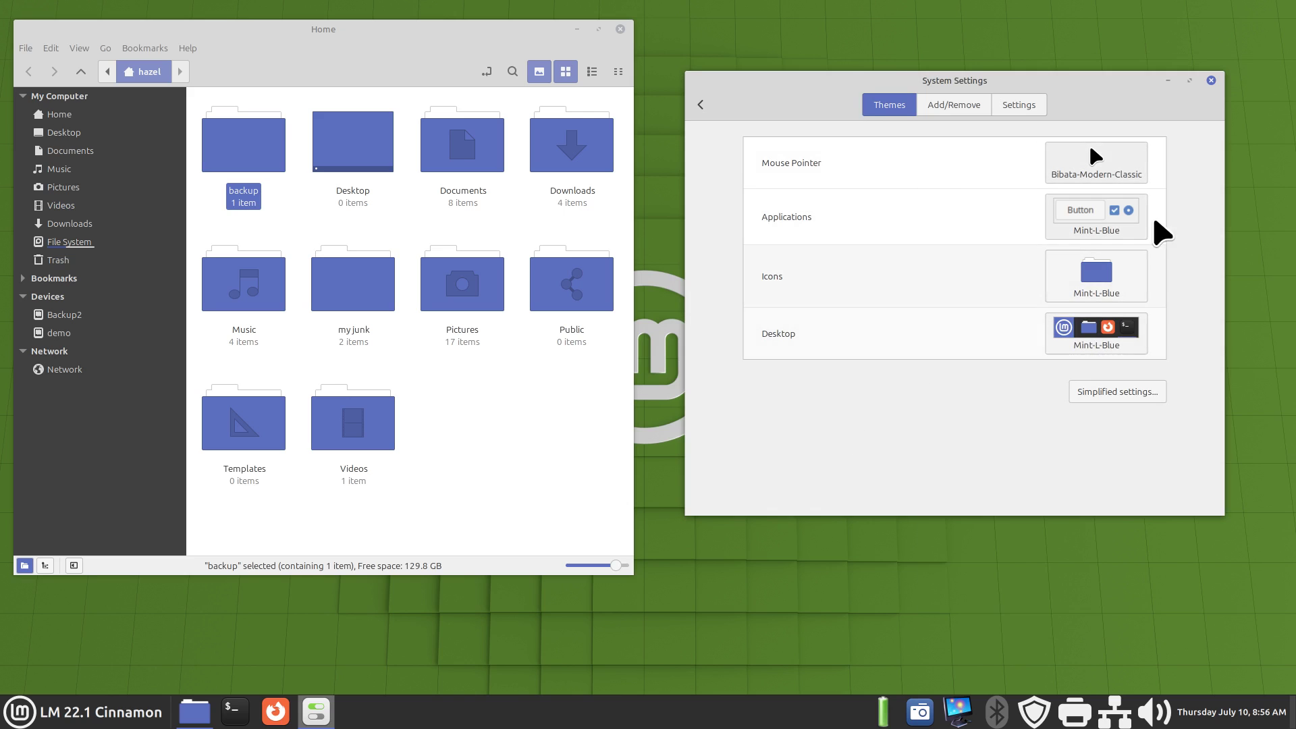
{"action": "left_click", "coordinate": [1106, 341]}
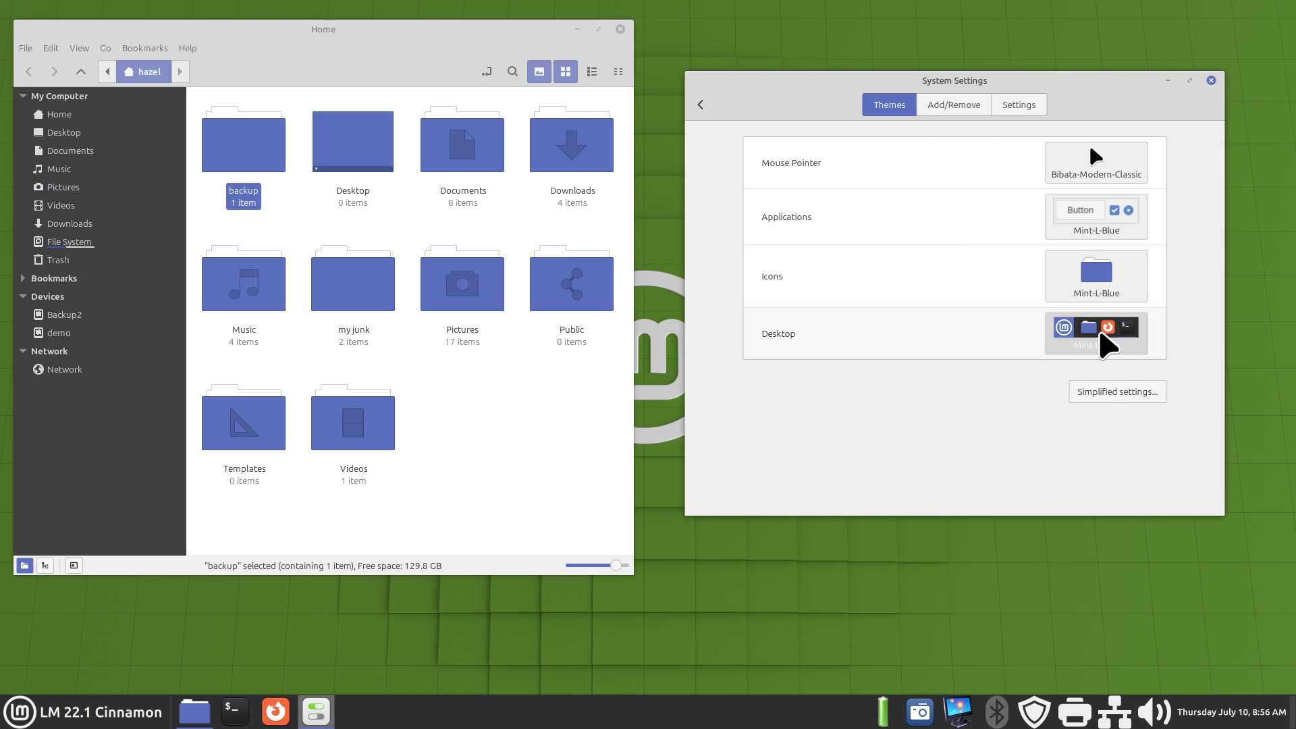
{"action": "left_click", "coordinate": [855, 456]}
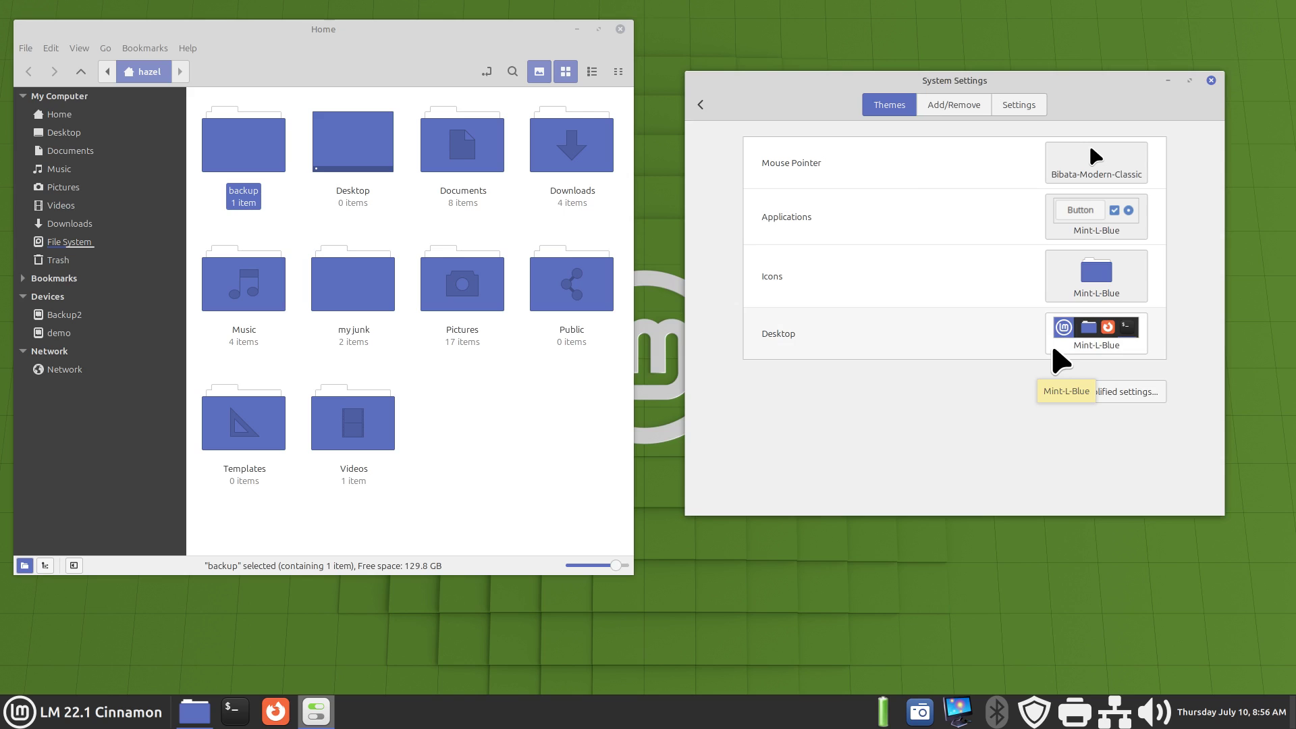
Step: Leave and reopen the Themes settings, and check the Desktop themes list for the removed theme
{"action": "left_click", "coordinate": [700, 105]}
{"action": "left_click", "coordinate": [986, 178]}
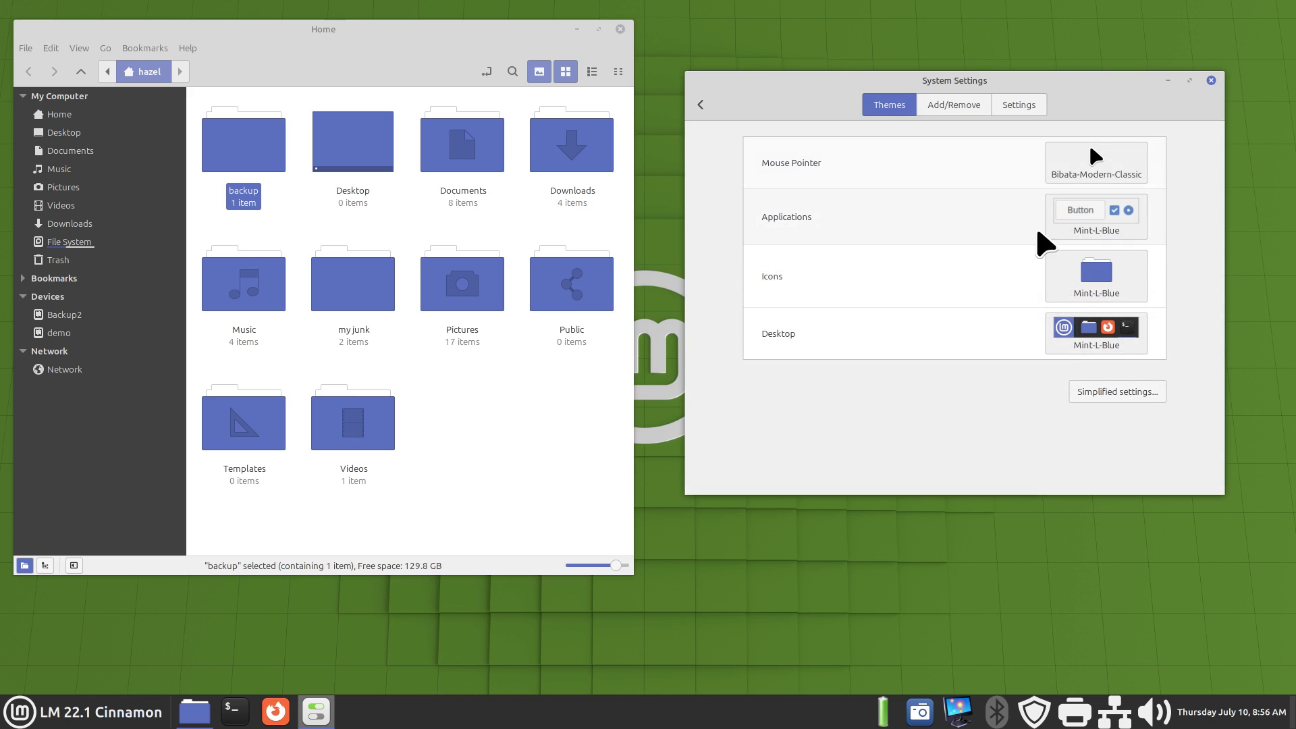
{"action": "left_click", "coordinate": [1069, 339]}
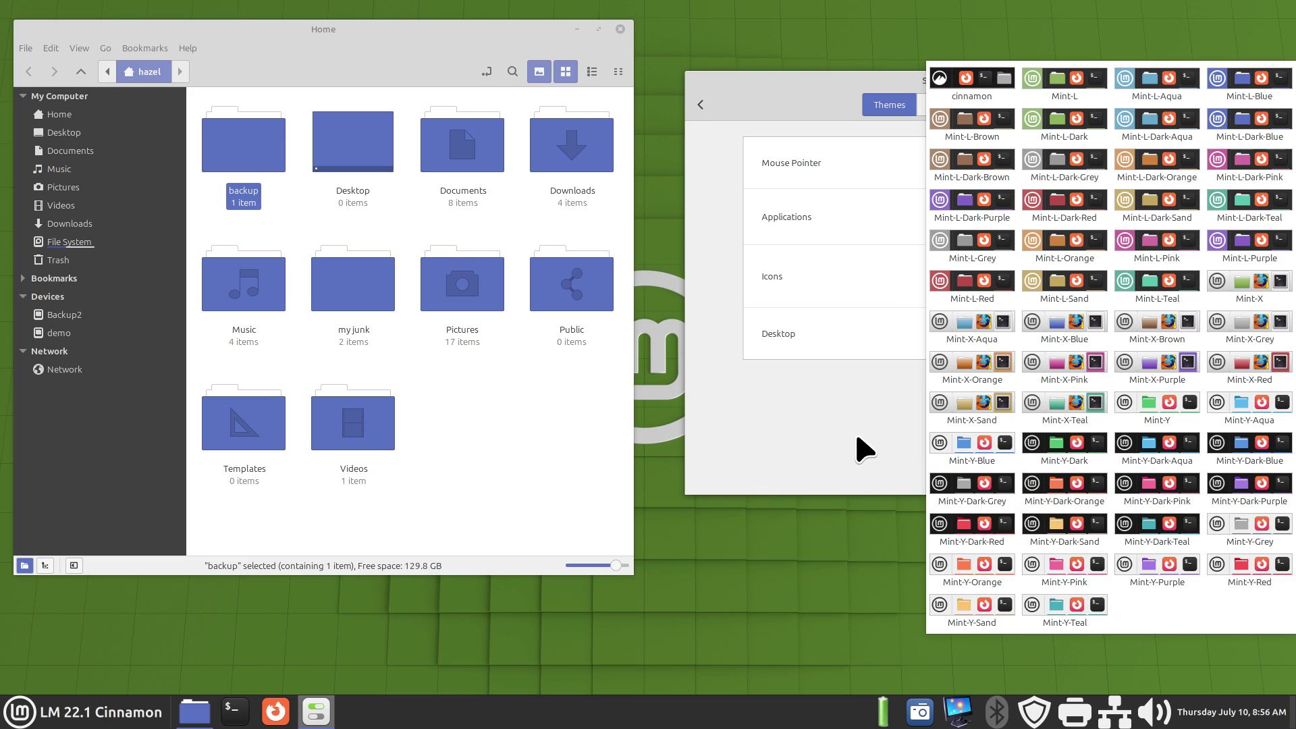
{"action": "left_click", "coordinate": [864, 449]}
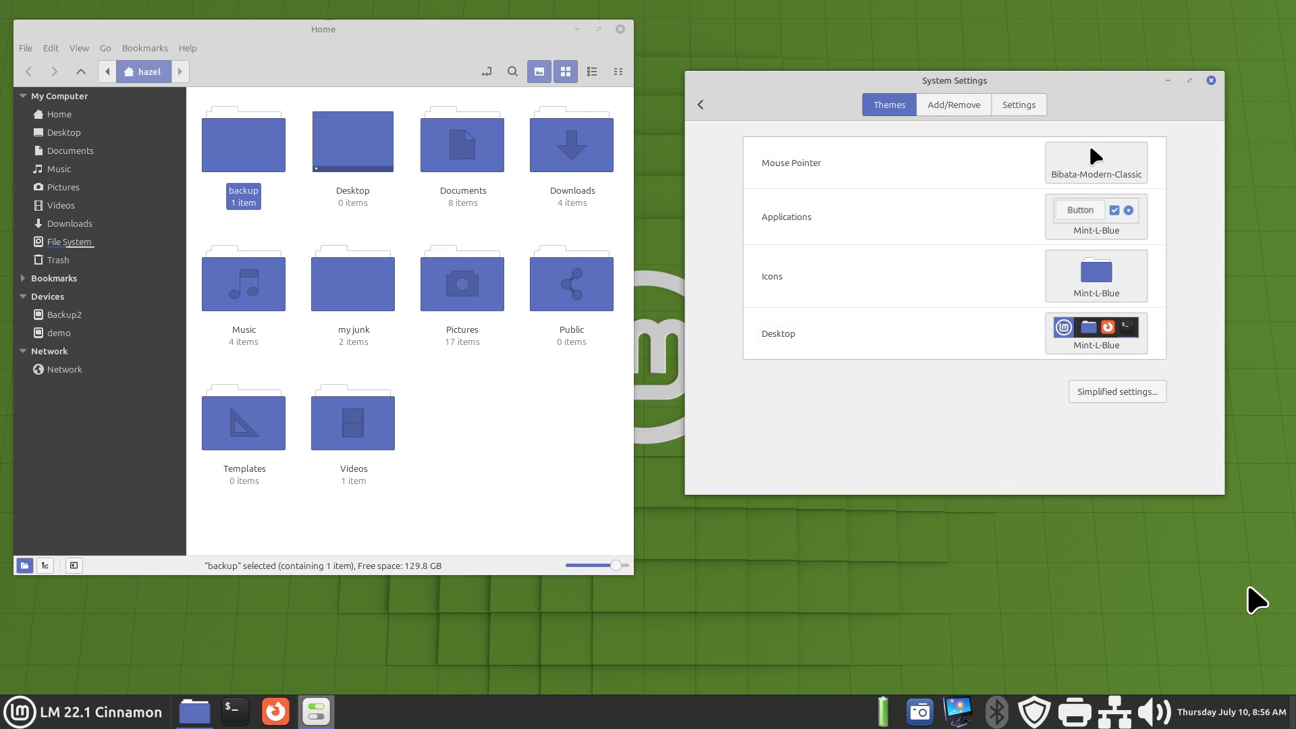
Step: Close the Home folder window and move the System Settings window to the middle of the desktop
{"action": "left_click", "coordinate": [620, 29]}
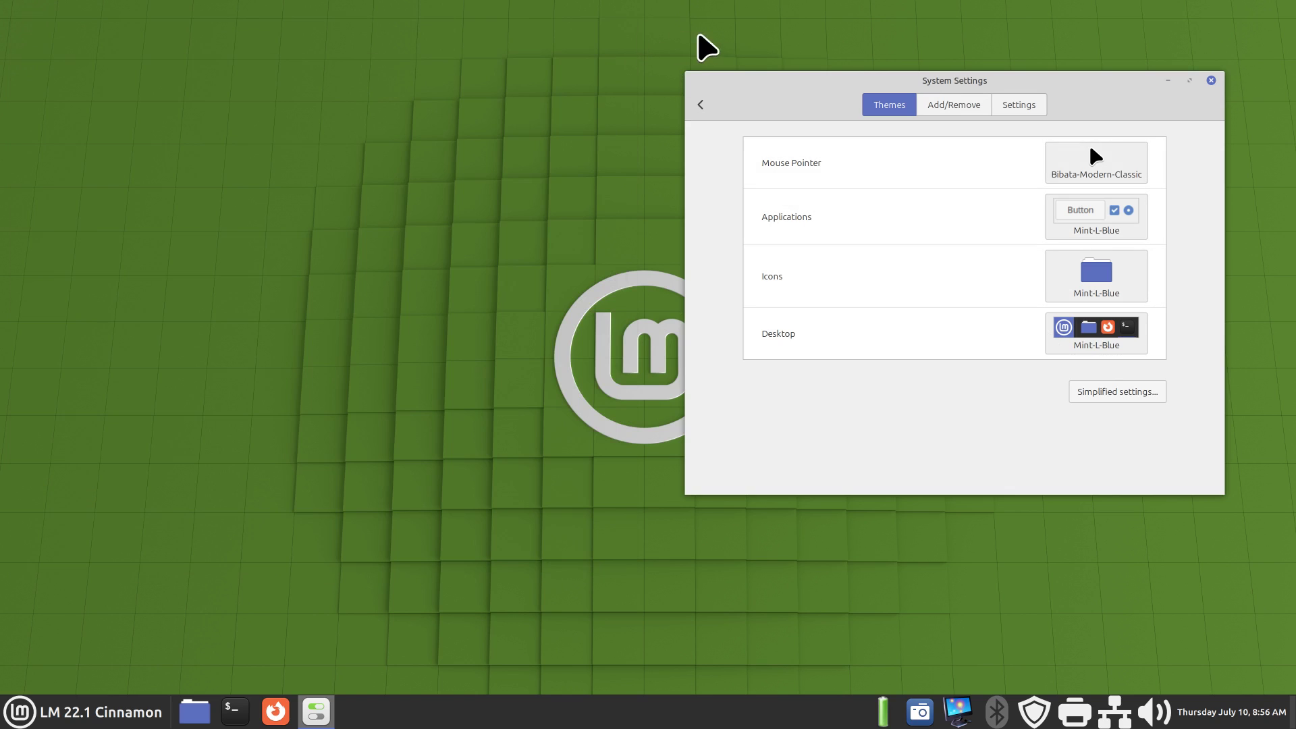
{"action": "left_click_drag", "start_coordinate": [738, 86], "coordinate": [423, 166]}
Step: Return to the simplified theme settings and view the style options, keeping Mint-L
{"action": "left_click", "coordinate": [787, 477]}
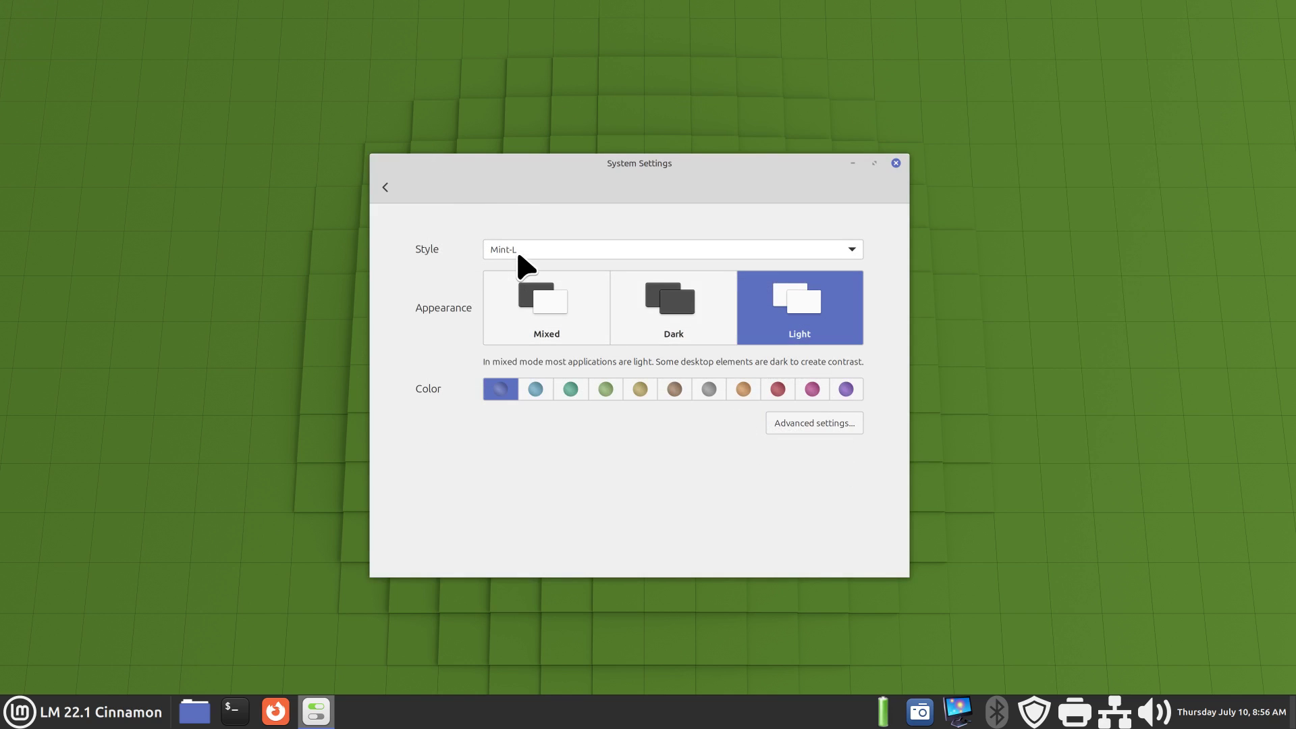
{"action": "left_click", "coordinate": [533, 251]}
{"action": "left_click", "coordinate": [532, 250]}
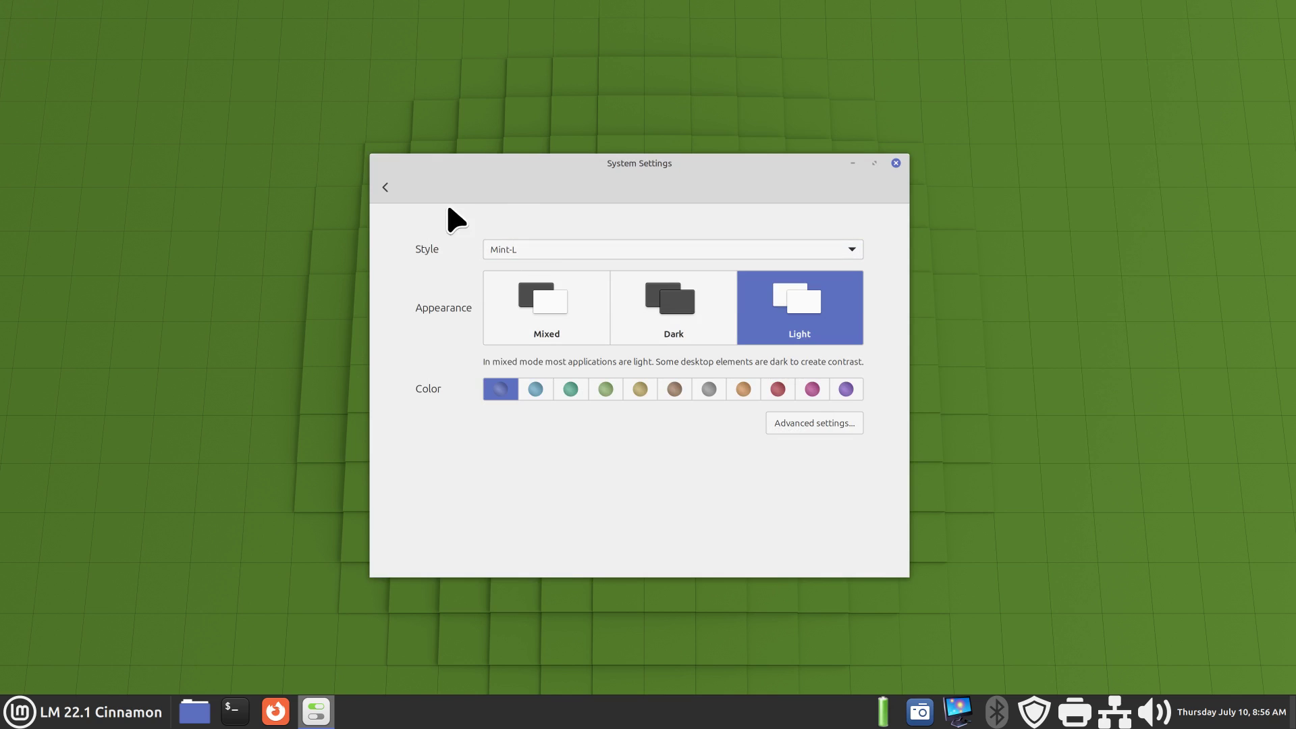
Step: In the advanced theme settings, change the icon theme to Yaru-blue-dark
{"action": "left_click", "coordinate": [820, 432]}
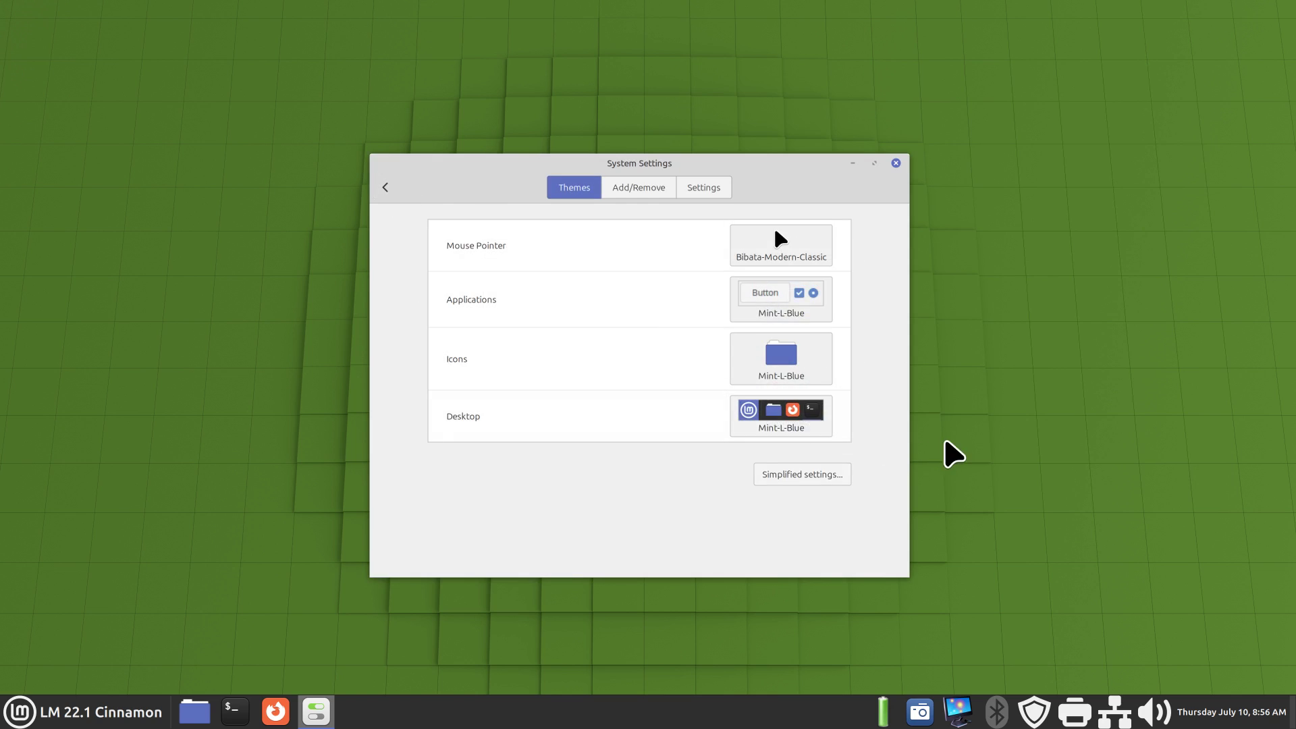
{"action": "left_click", "coordinate": [806, 368]}
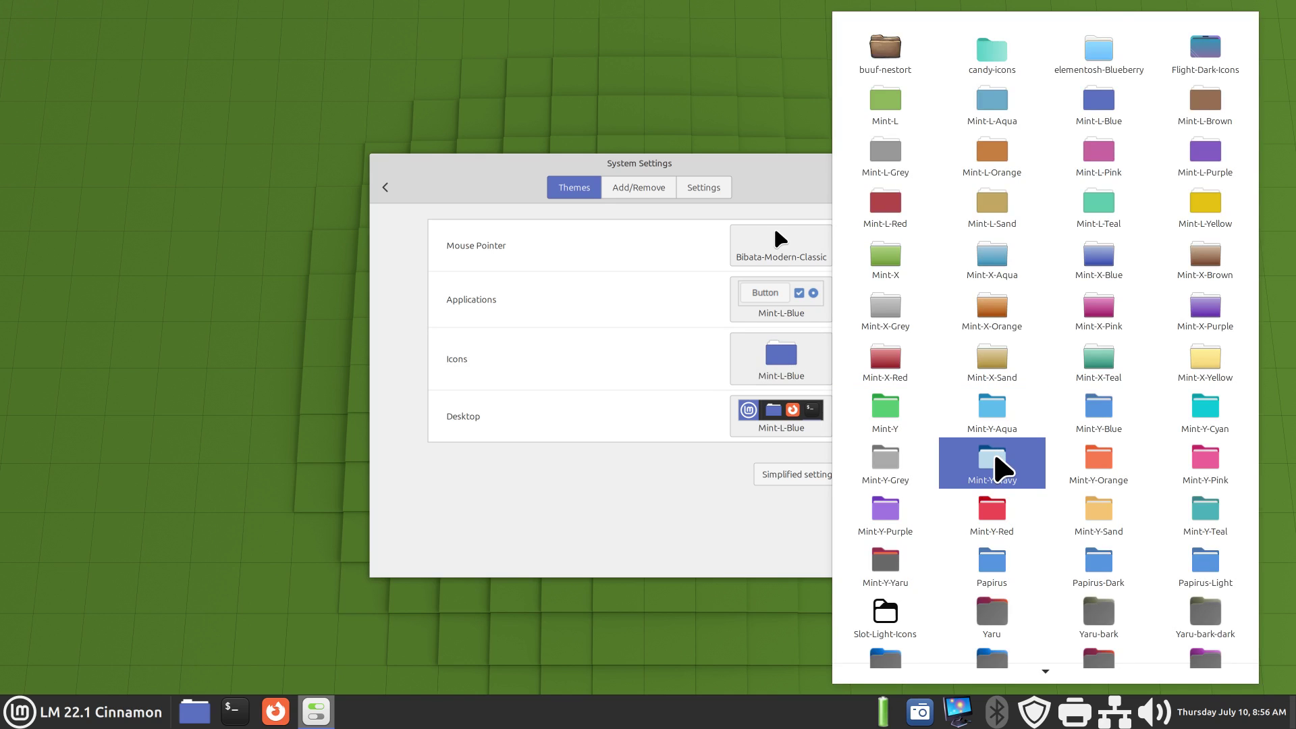
{"action": "scroll", "coordinate": [931, 604], "scroll_direction": "down", "scroll_amount": 2}
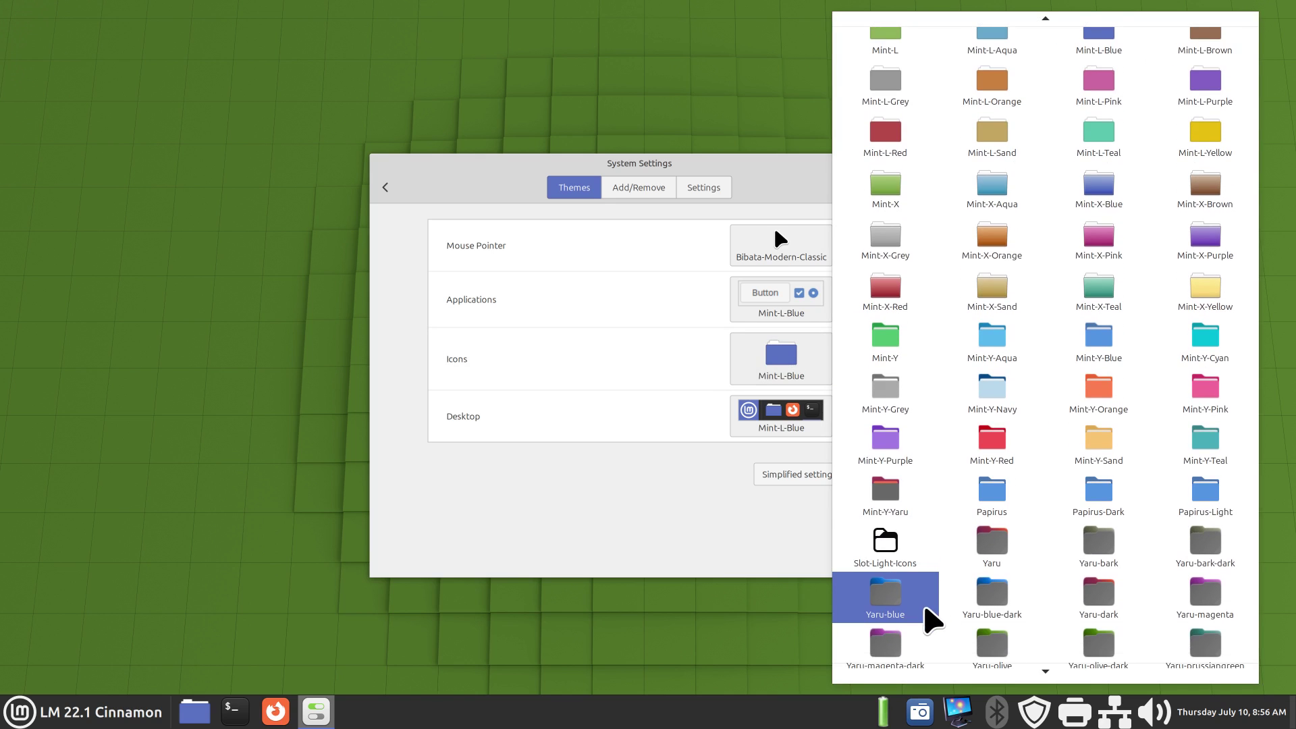
{"action": "left_click", "coordinate": [1005, 601]}
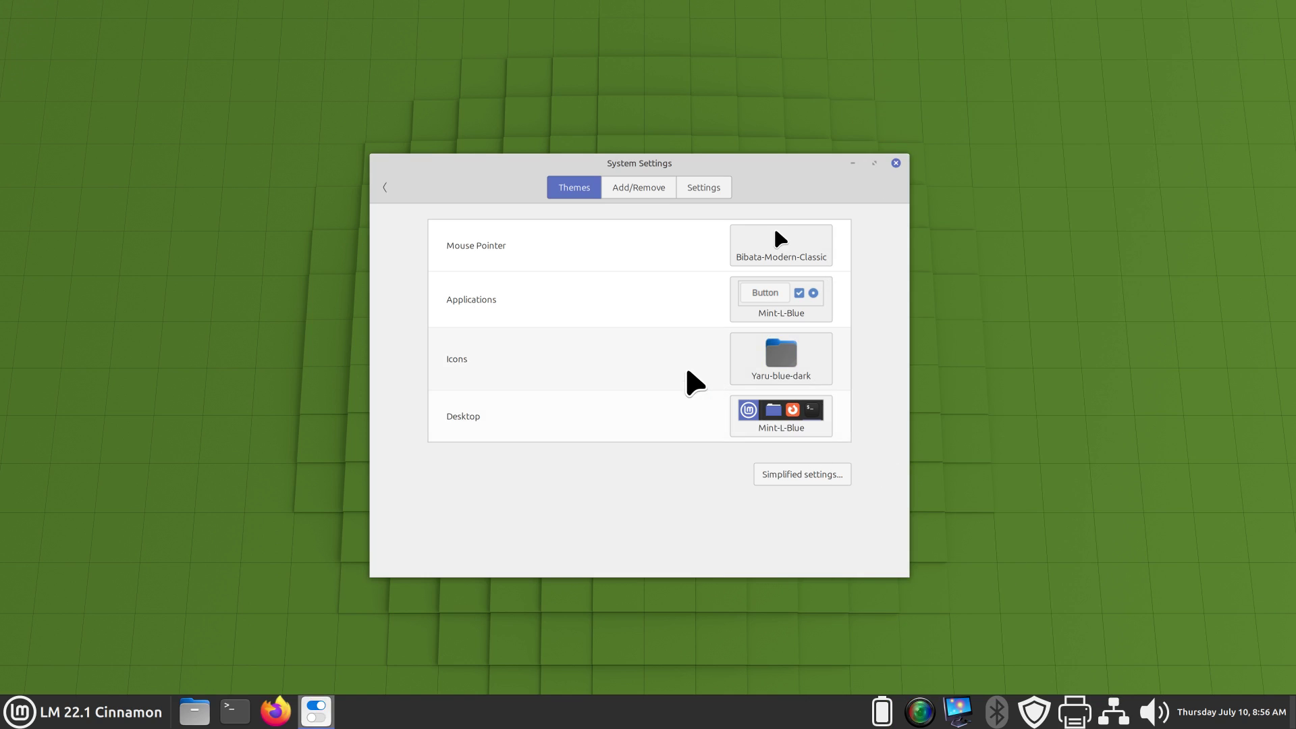
Step: Return to the simplified theme settings and check how the icons look in the application menu
{"action": "left_click", "coordinate": [794, 474]}
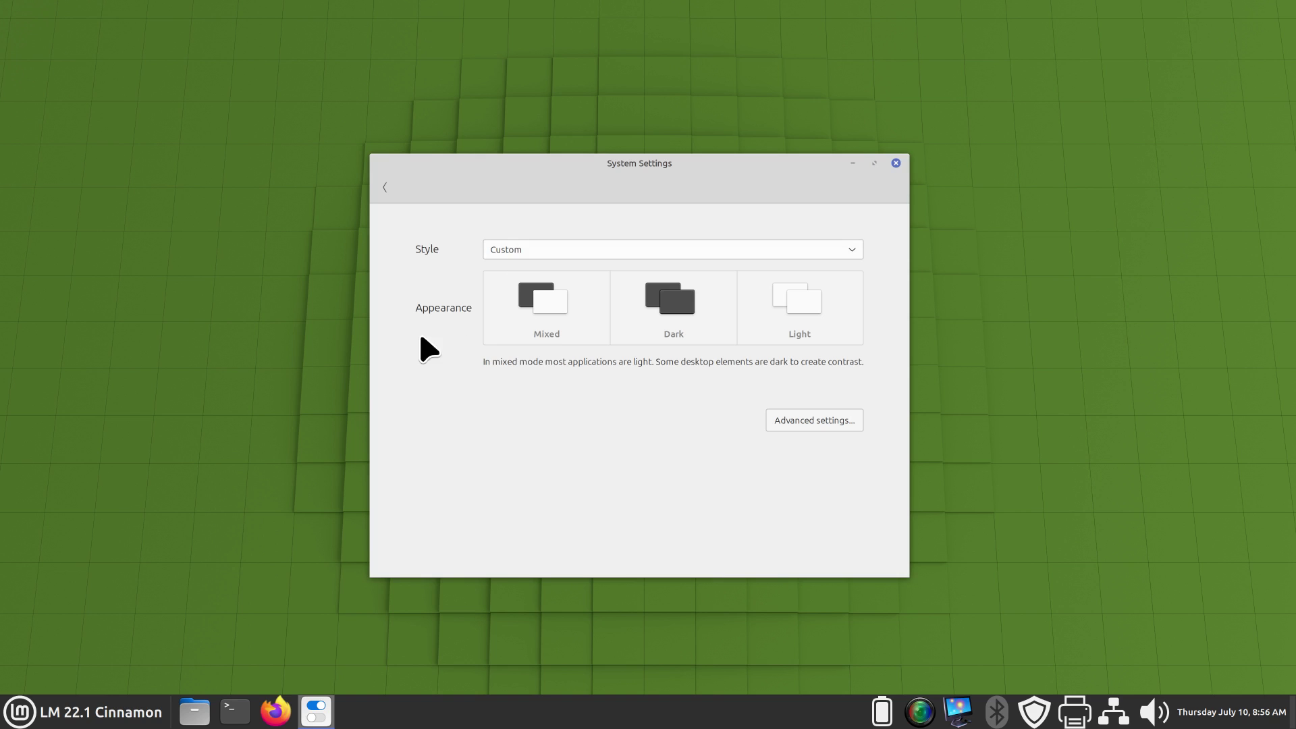
{"action": "left_click", "coordinate": [41, 709]}
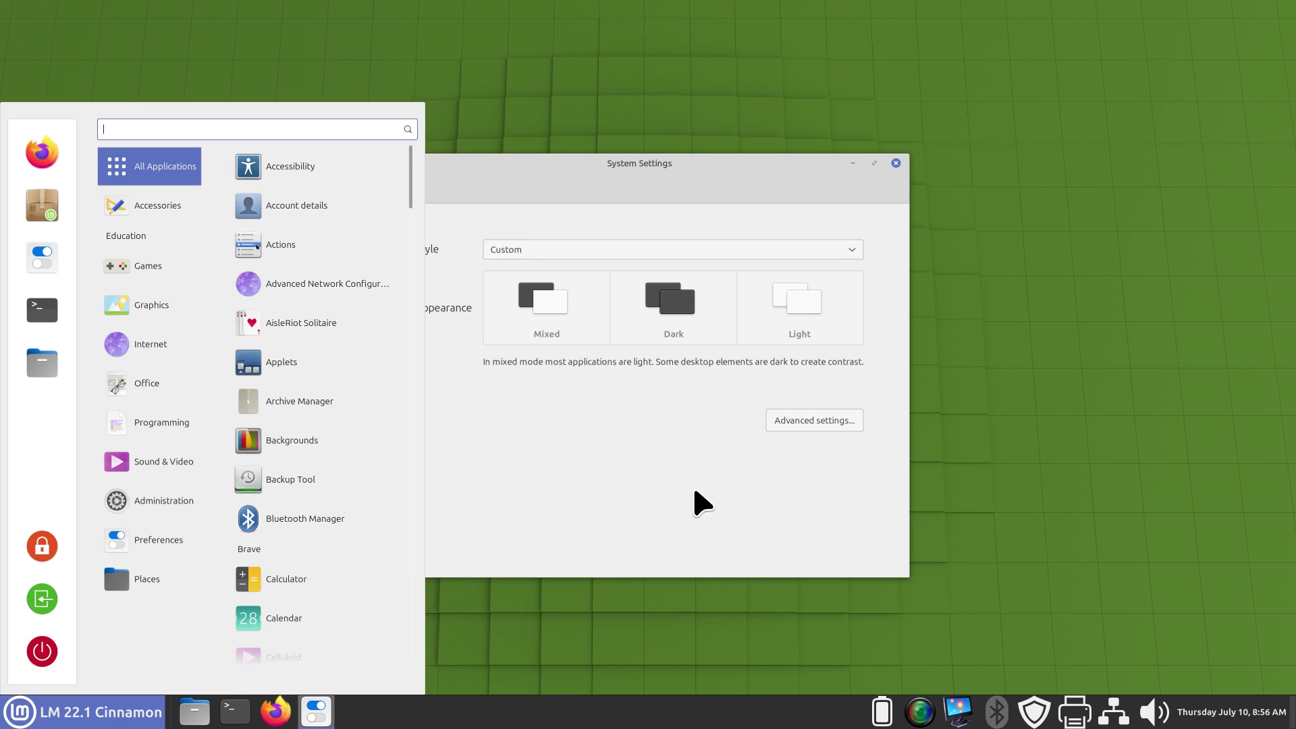
{"action": "left_click", "coordinate": [702, 503]}
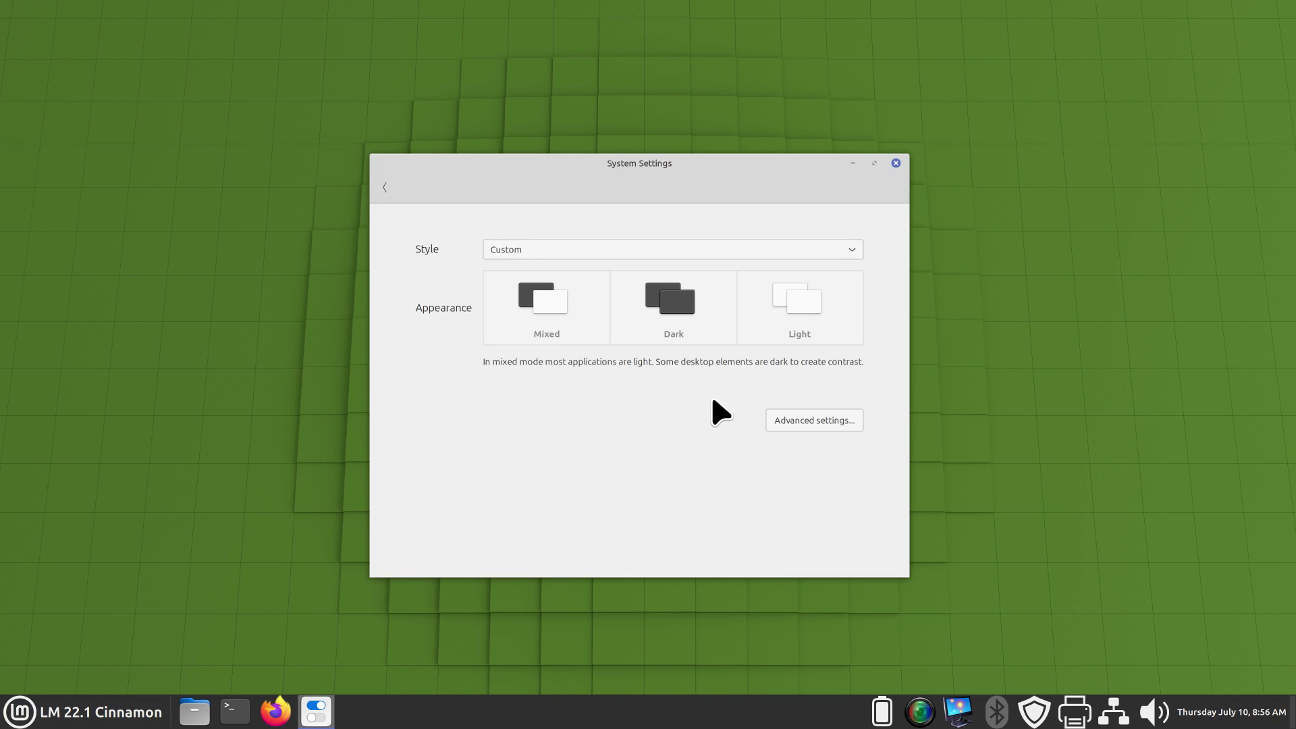
Step: Switch the theme style from Custom to Mint-L and finally to Mint-Y
{"action": "left_click", "coordinate": [594, 247]}
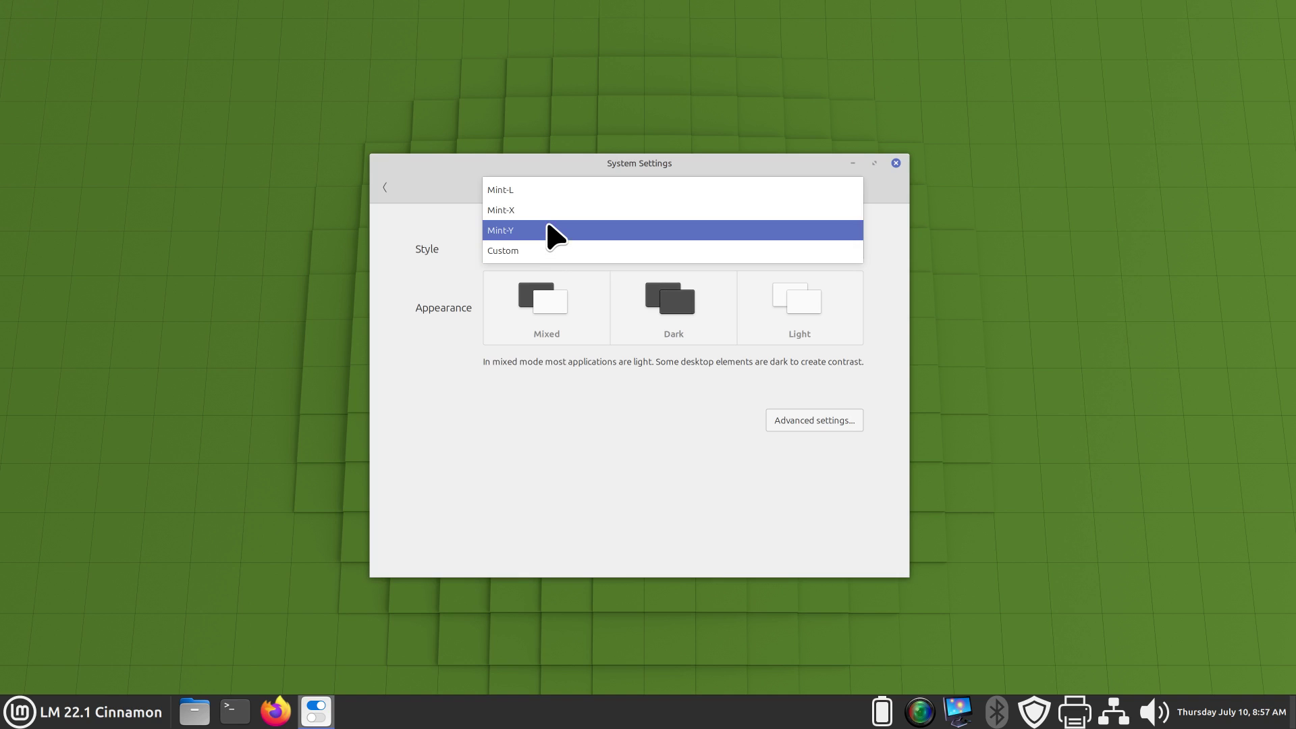
{"action": "left_click", "coordinate": [547, 193]}
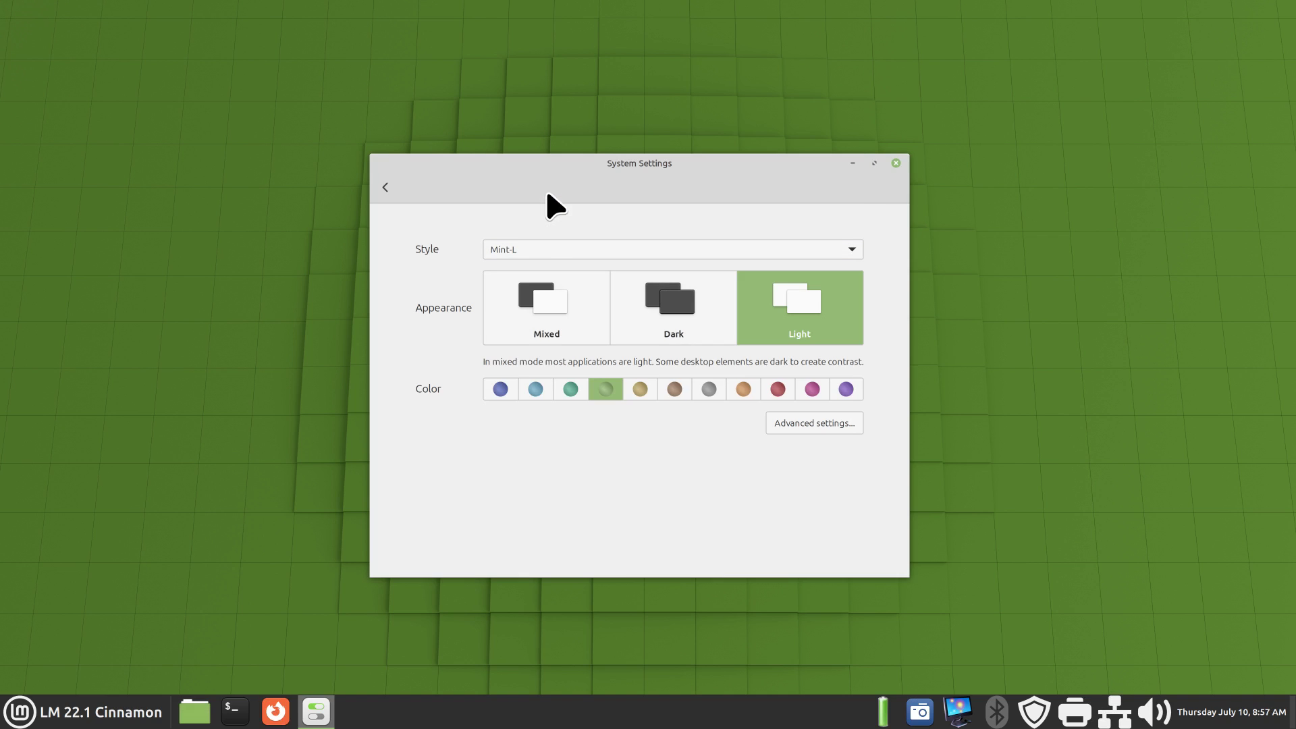
{"action": "left_click", "coordinate": [535, 251]}
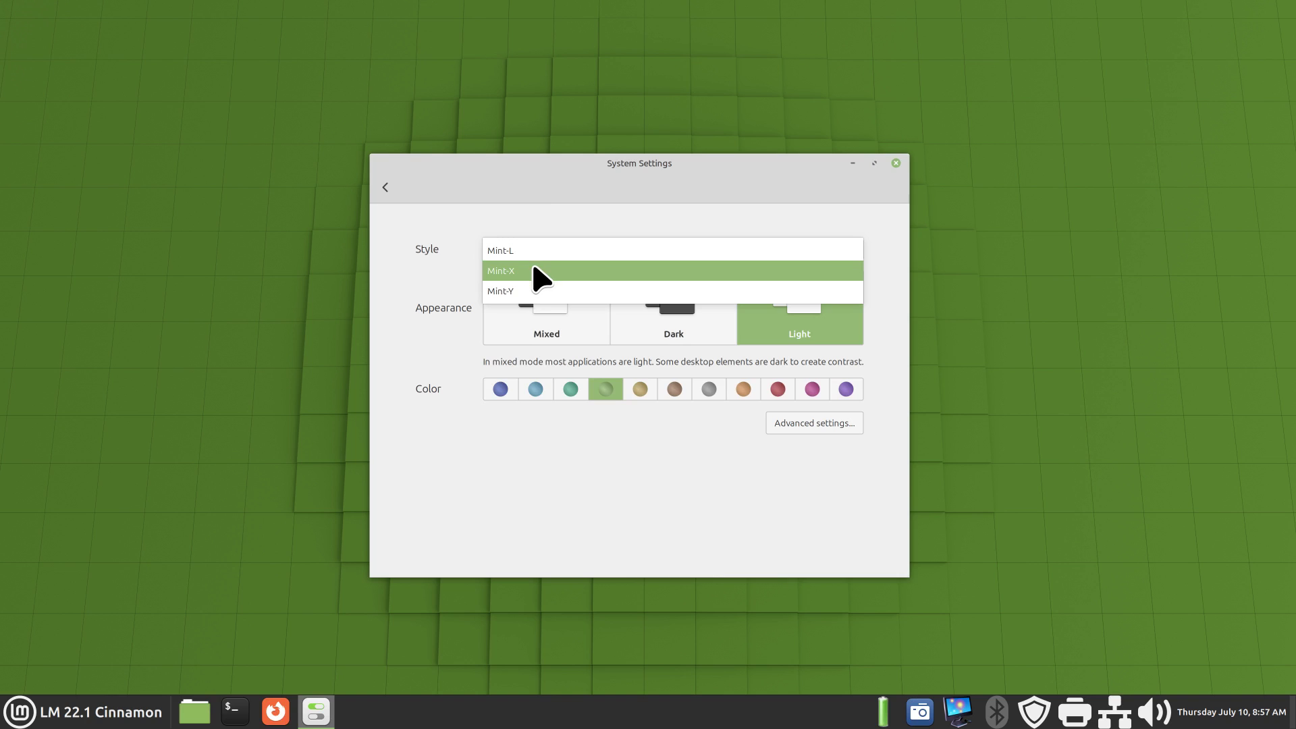
{"action": "left_click", "coordinate": [533, 291]}
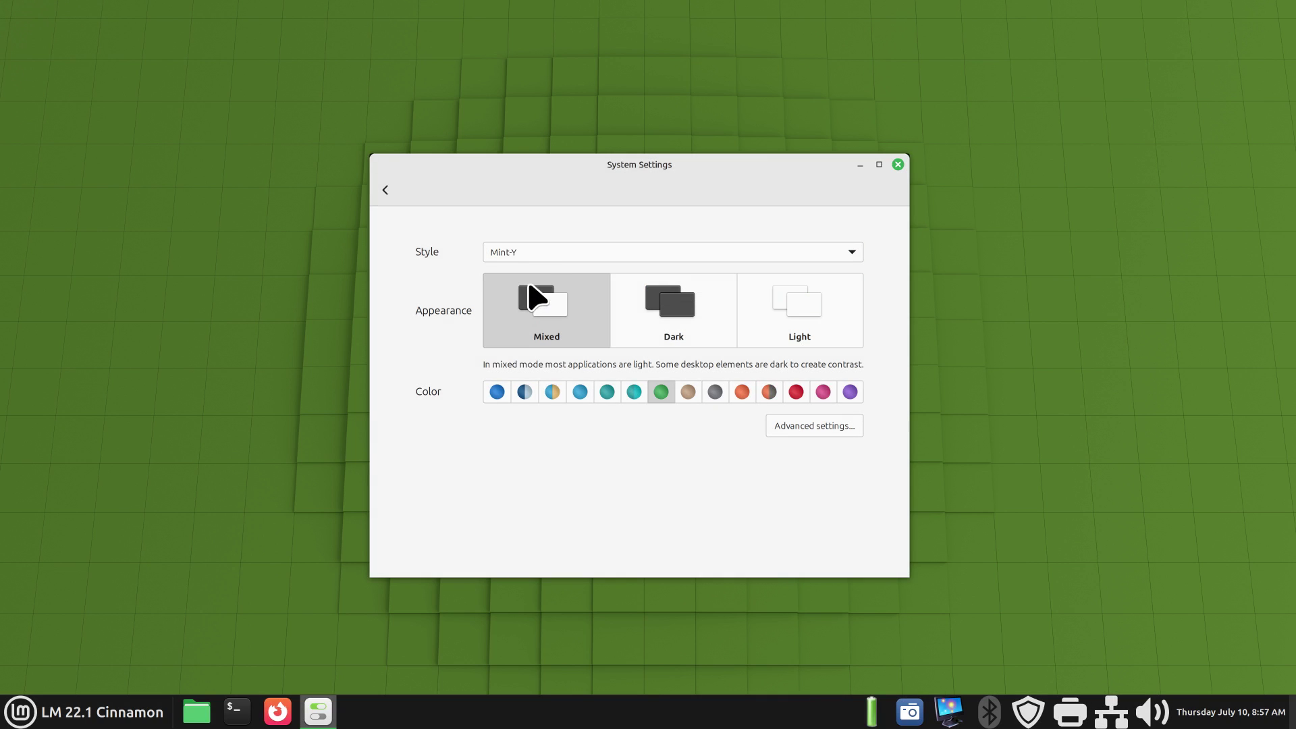
Step: Review the pointer, application, icon and desktop themes used by Mint-Y in the advanced settings, and close System Settings
{"action": "left_click", "coordinate": [524, 254]}
{"action": "left_click", "coordinate": [524, 255]}
{"action": "left_click", "coordinate": [523, 254]}
{"action": "left_click", "coordinate": [523, 254]}
{"action": "left_click", "coordinate": [798, 426]}
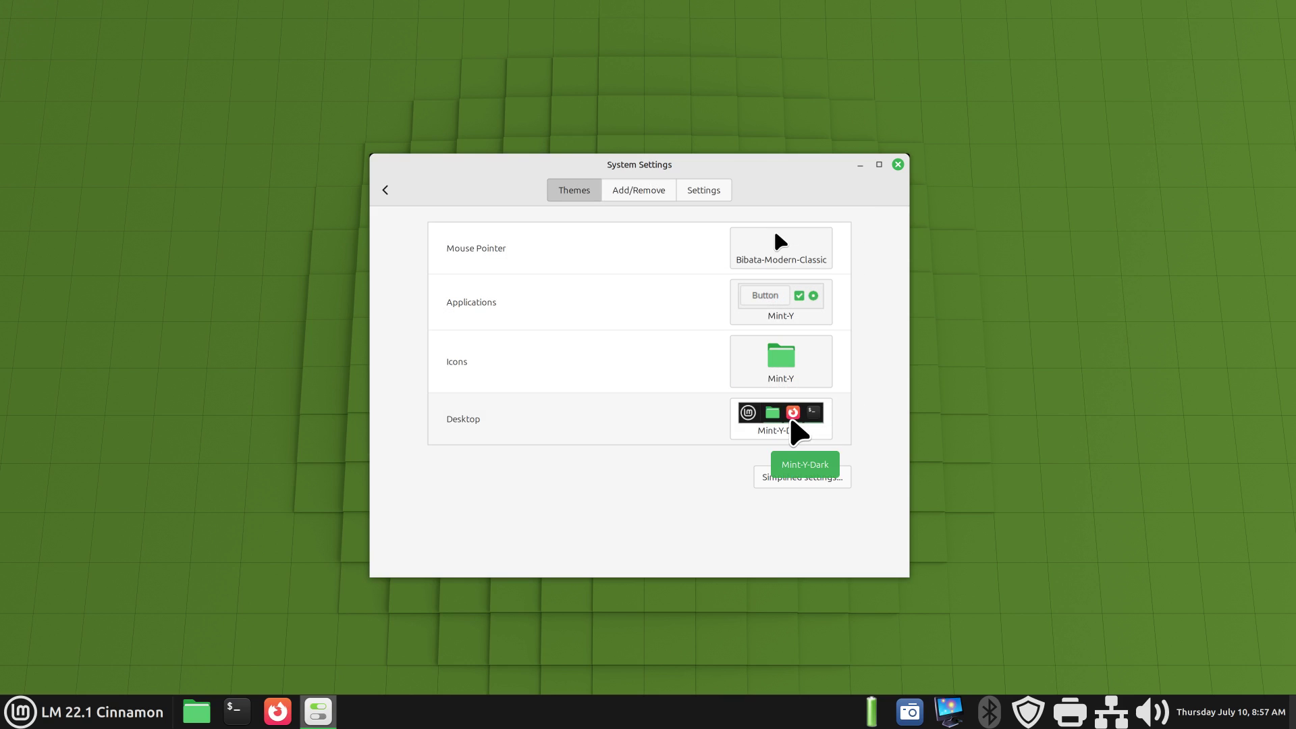
{"action": "left_click", "coordinate": [383, 192]}
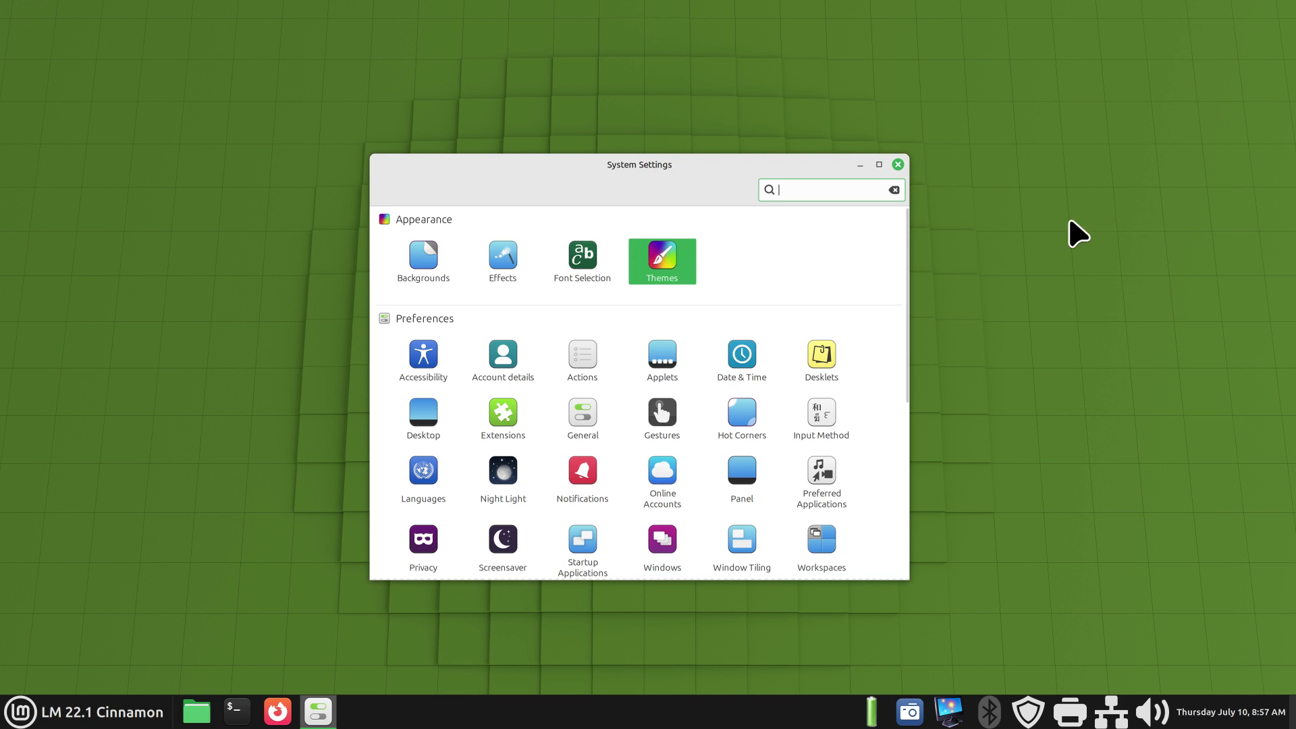
{"action": "left_click", "coordinate": [897, 164]}
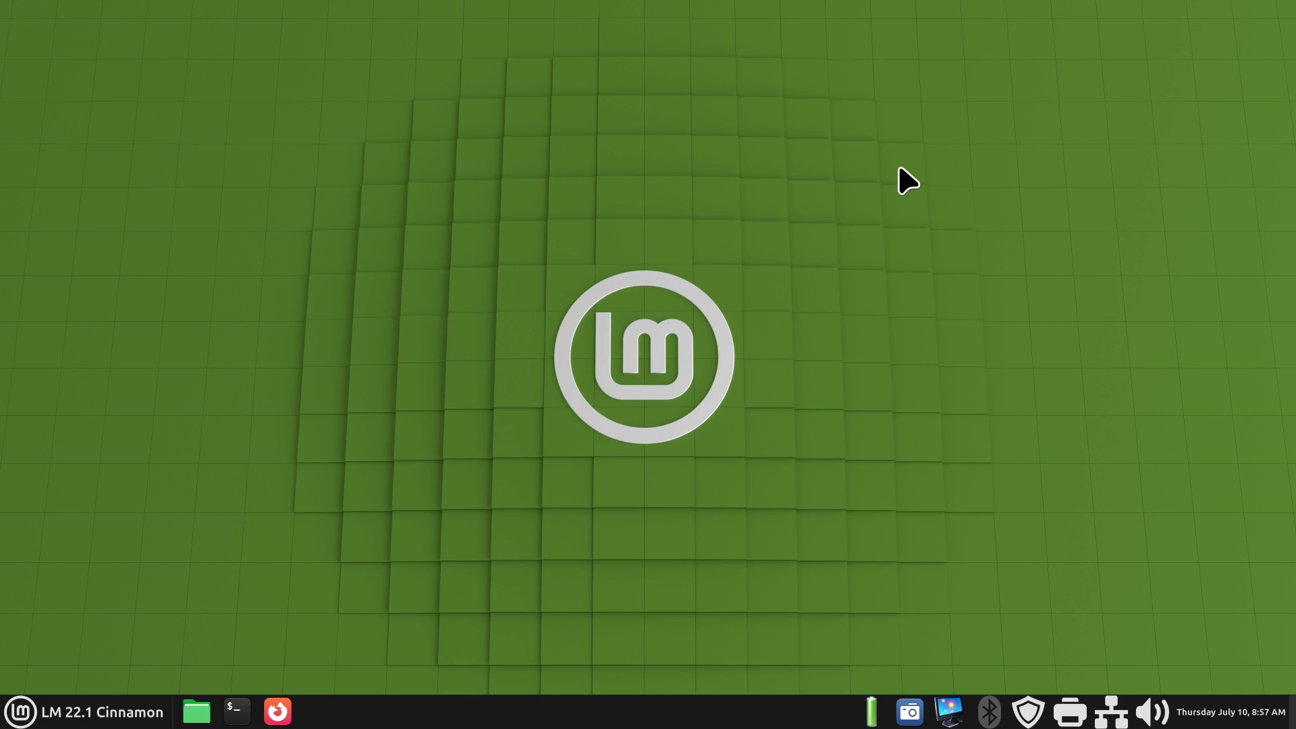
Step: Change the desktop background to the black 3840x2160 Linux Mint image with the centered logo and close the Backgrounds window
{"action": "right_click", "coordinate": [379, 193]}
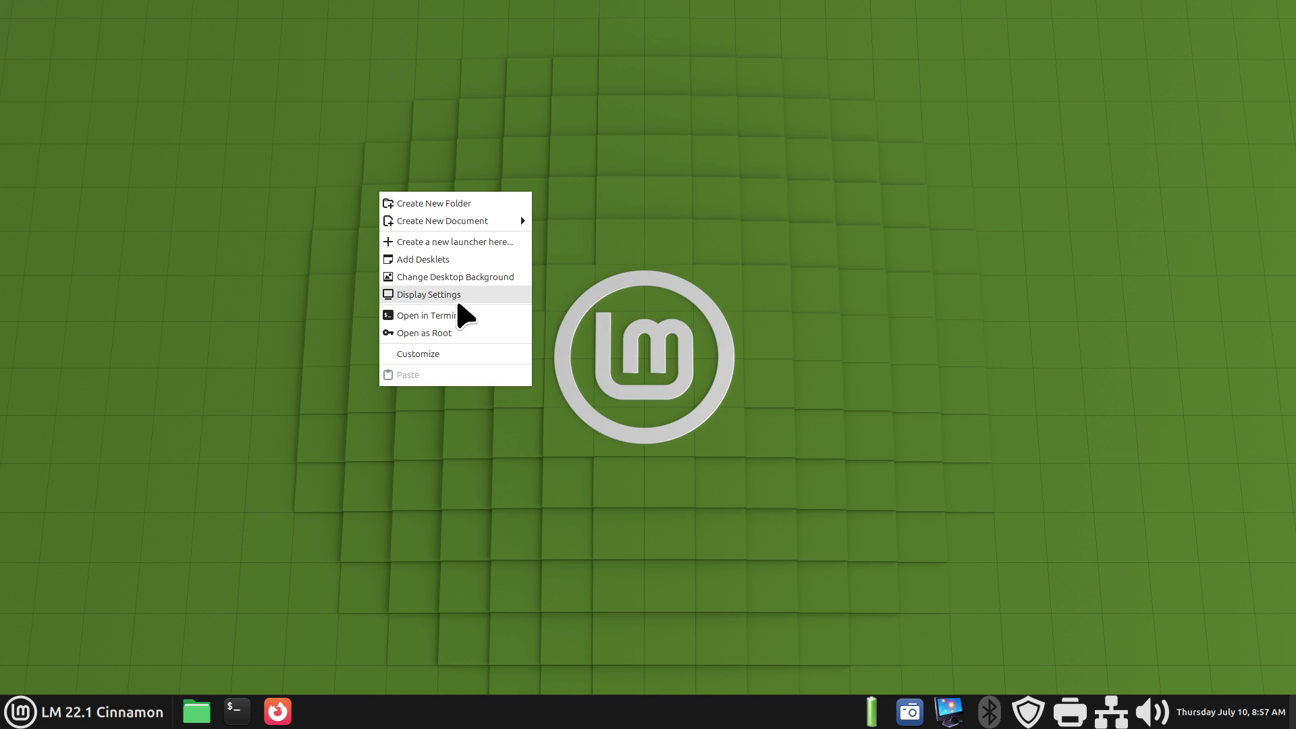
{"action": "left_click", "coordinate": [472, 278]}
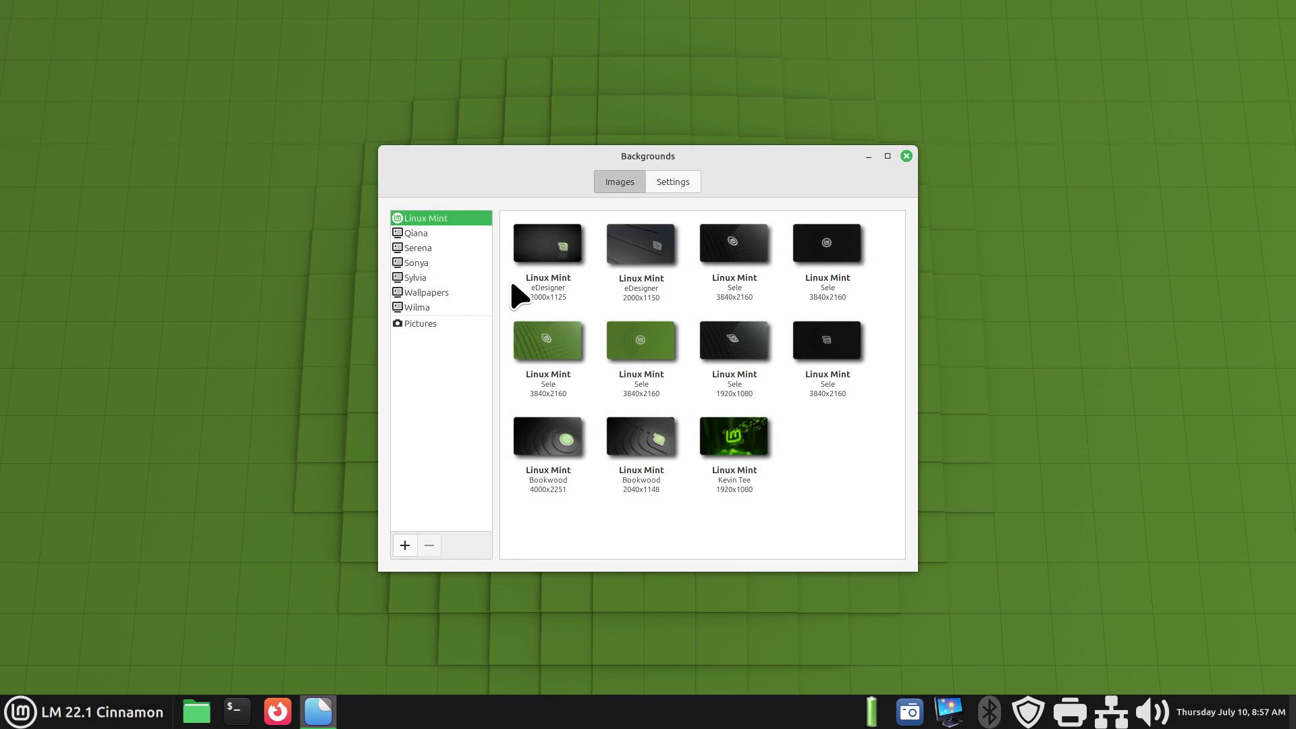
{"action": "left_click", "coordinate": [820, 243]}
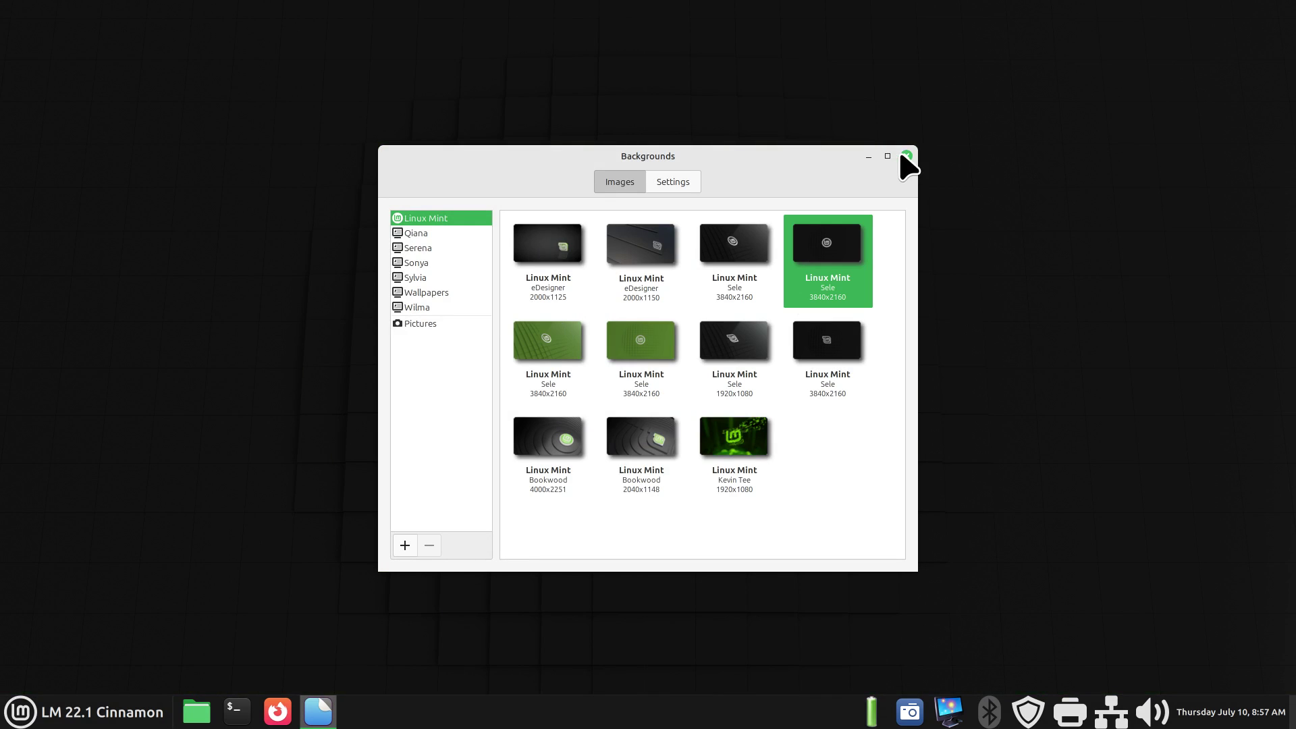
{"action": "left_click", "coordinate": [907, 156]}
{"action": "right_click", "coordinate": [410, 335]}
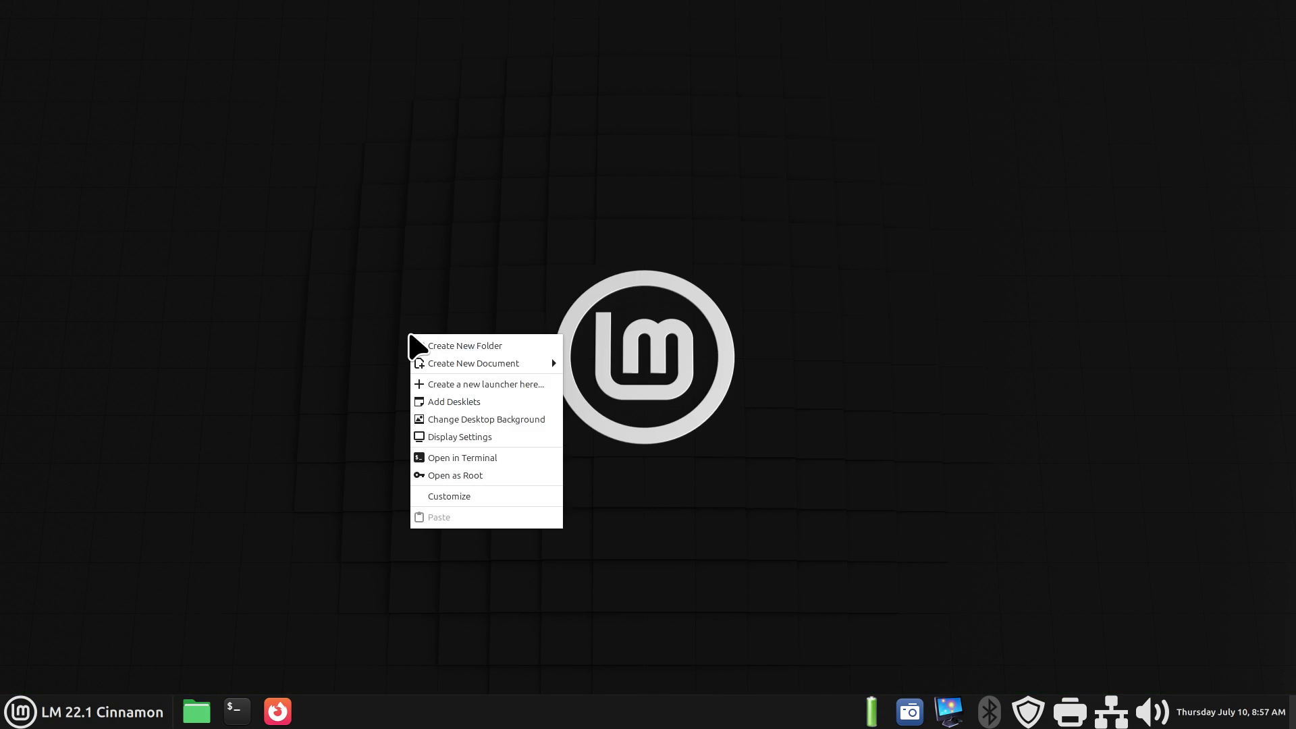
{"action": "left_click", "coordinate": [255, 341]}
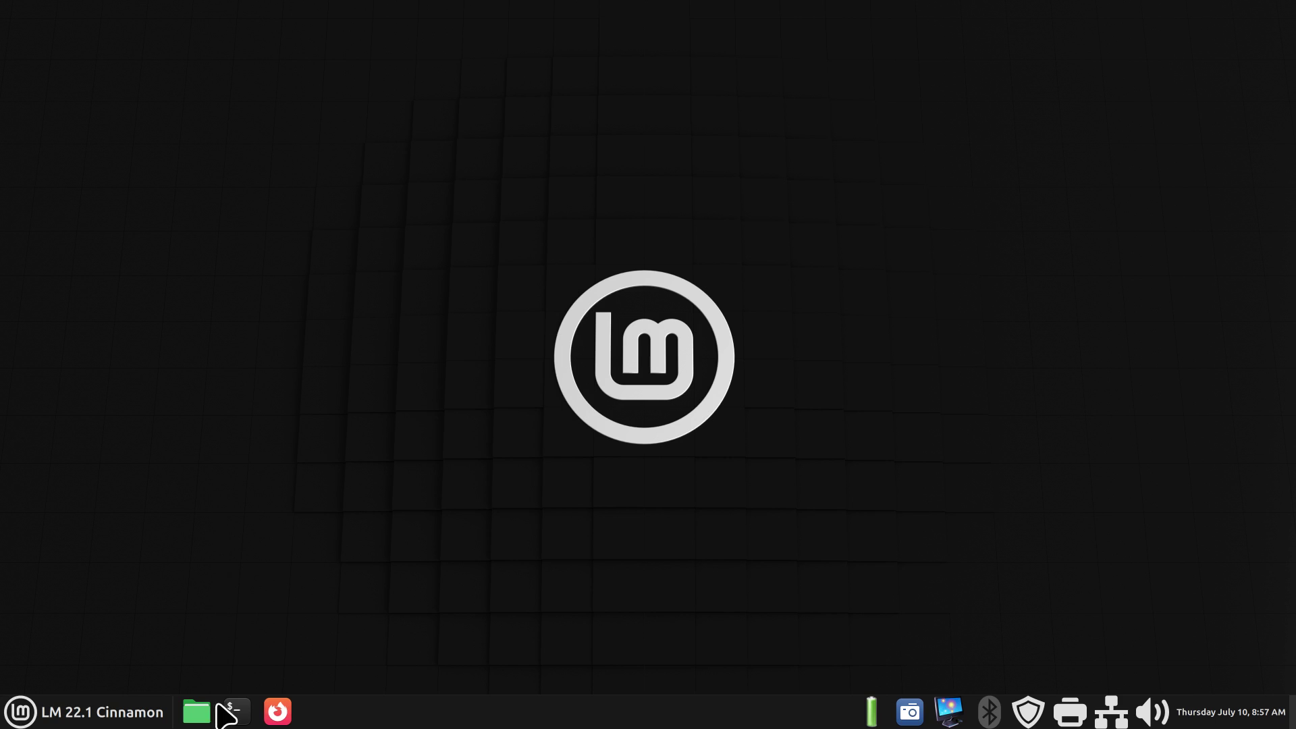
Step: Browse the Pictures folder, set the waterfall photo 18.jpg as the desktop wallpaper, and close the folder window
{"action": "left_click", "coordinate": [201, 712]}
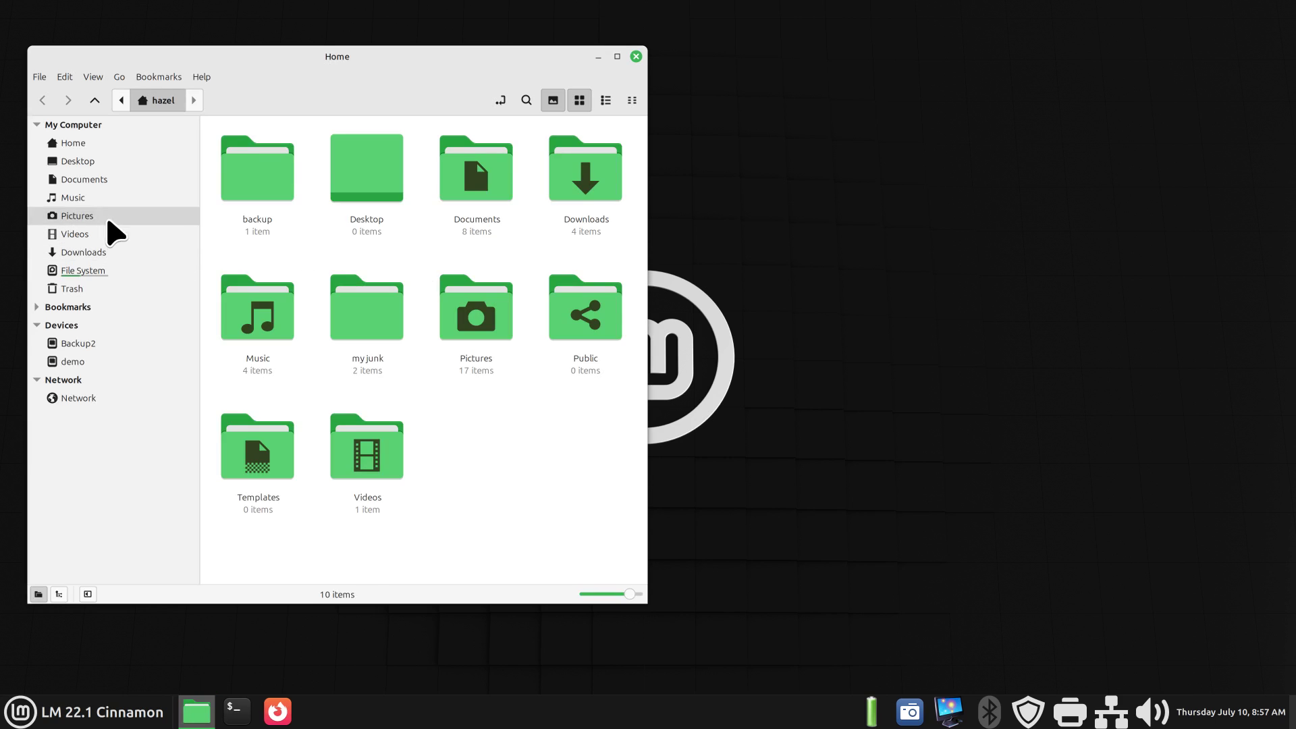
{"action": "left_click", "coordinate": [133, 217]}
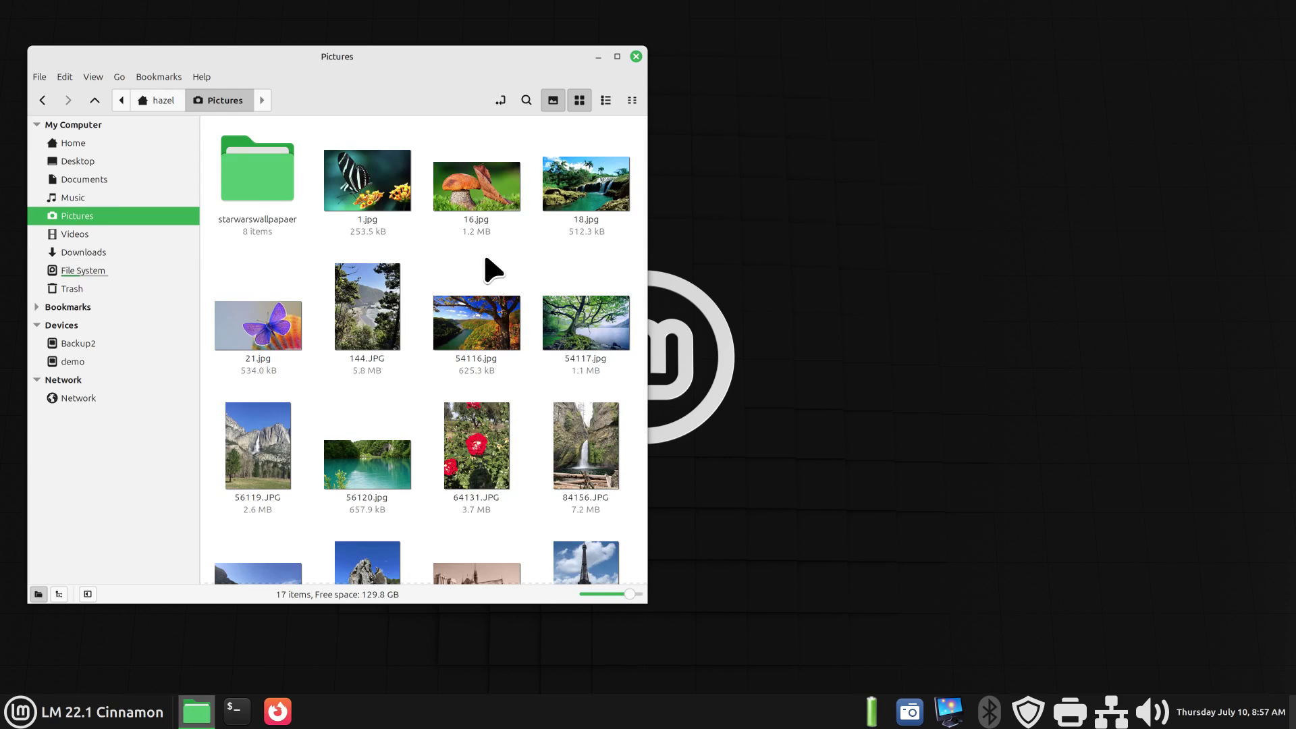
{"action": "scroll", "coordinate": [495, 315], "scroll_direction": "down", "scroll_amount": 3}
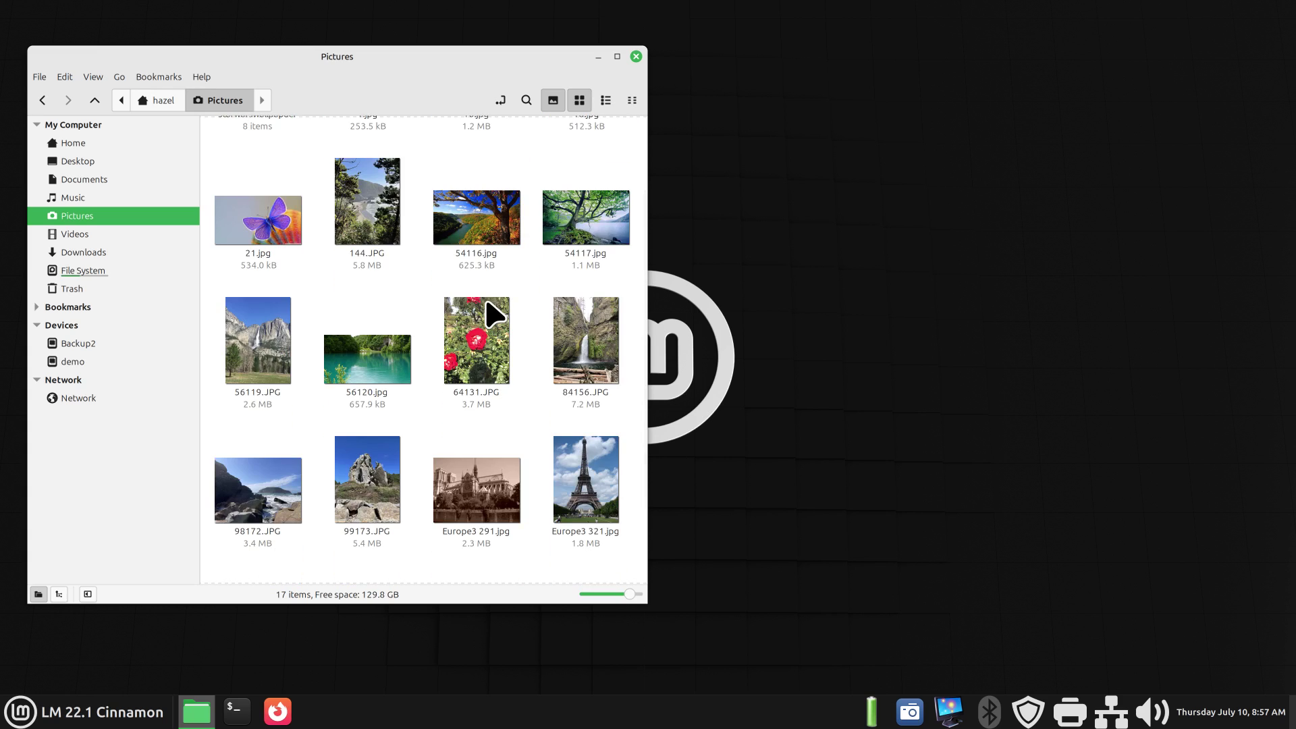
{"action": "scroll", "coordinate": [494, 315], "scroll_direction": "down", "scroll_amount": 3}
{"action": "scroll", "coordinate": [495, 315], "scroll_direction": "up", "scroll_amount": 5}
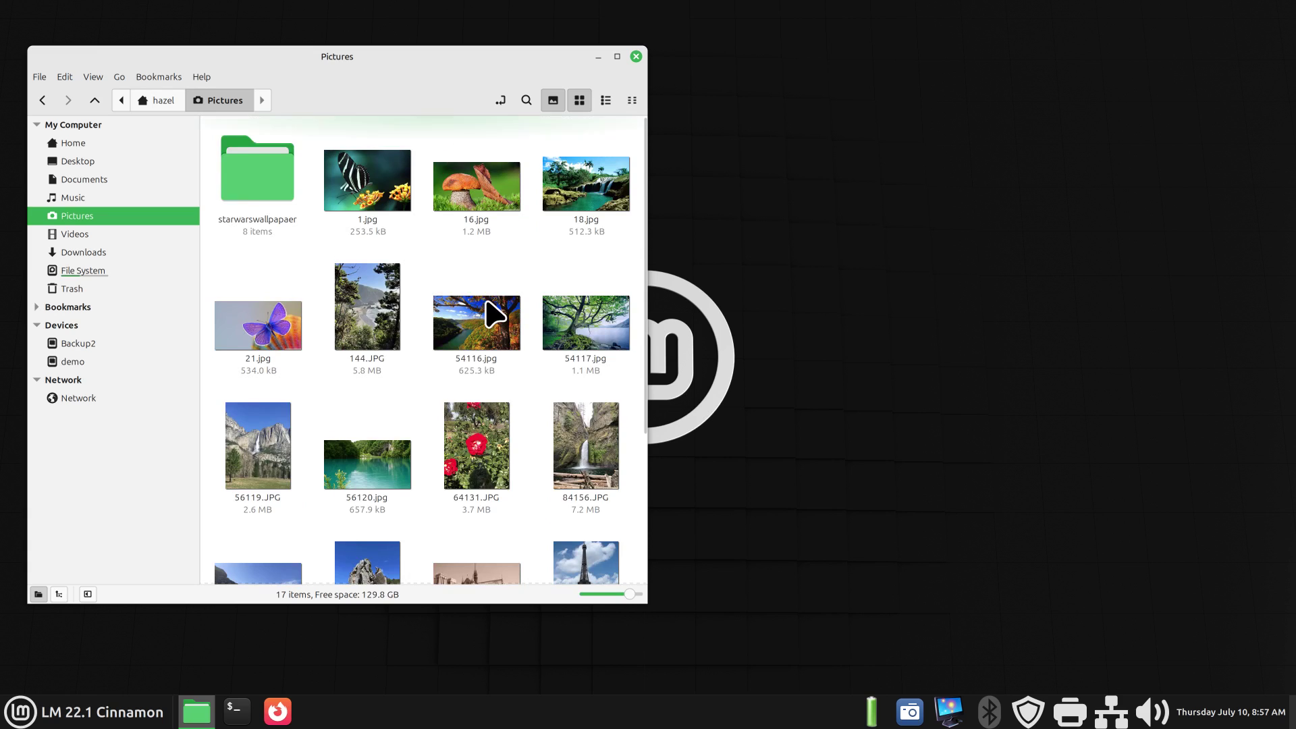
{"action": "right_click", "coordinate": [572, 183]}
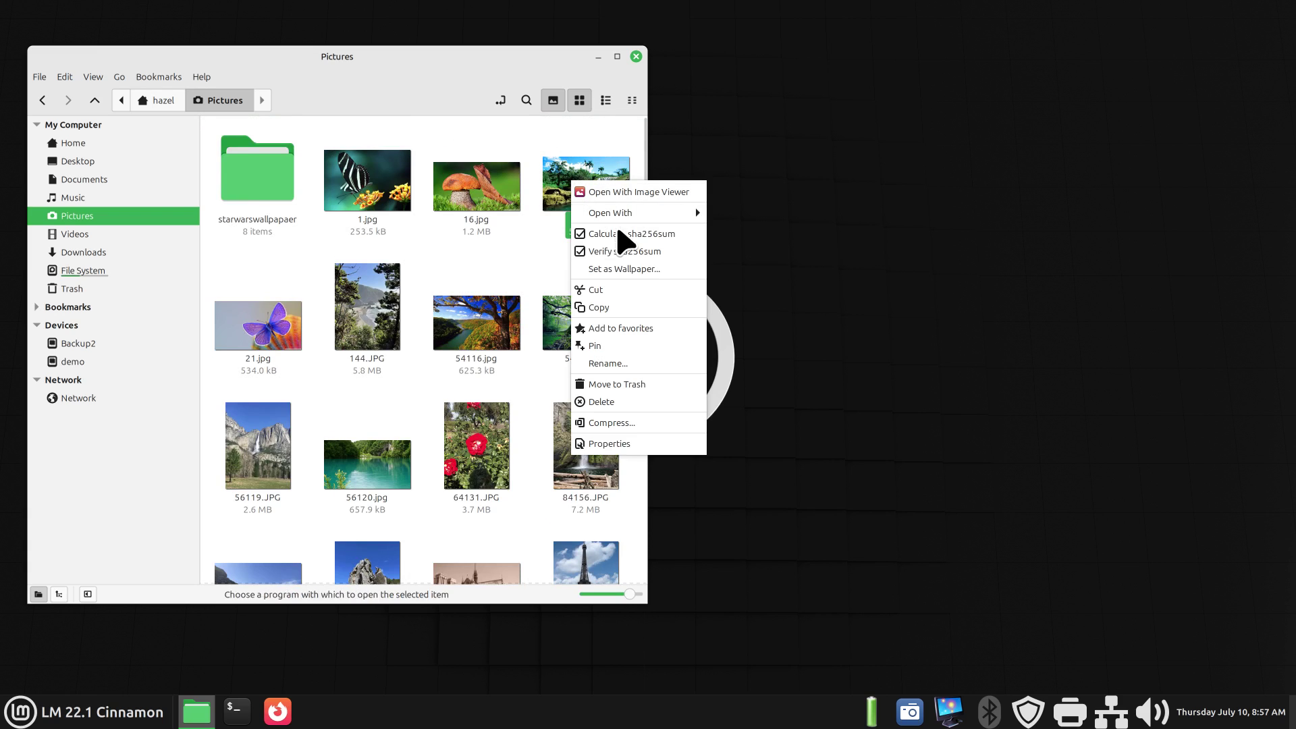
{"action": "left_click", "coordinate": [647, 270]}
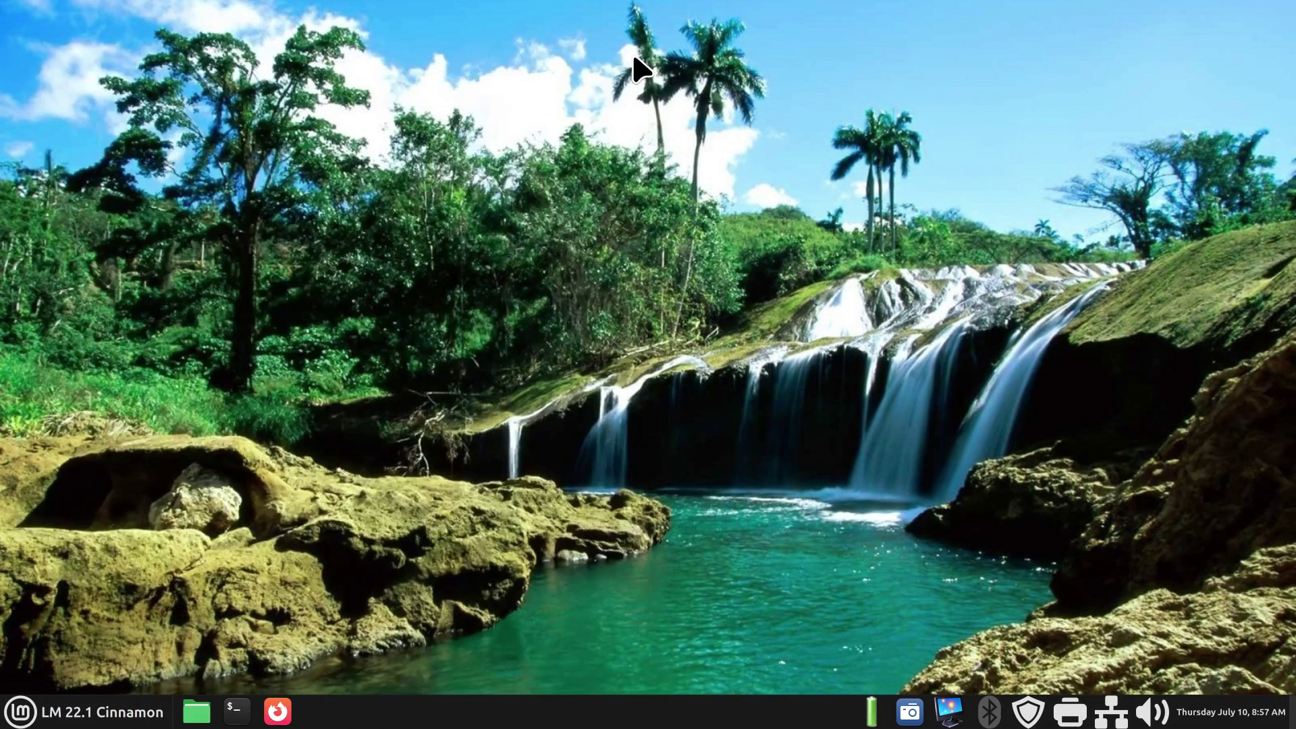
{"action": "left_click", "coordinate": [636, 57]}
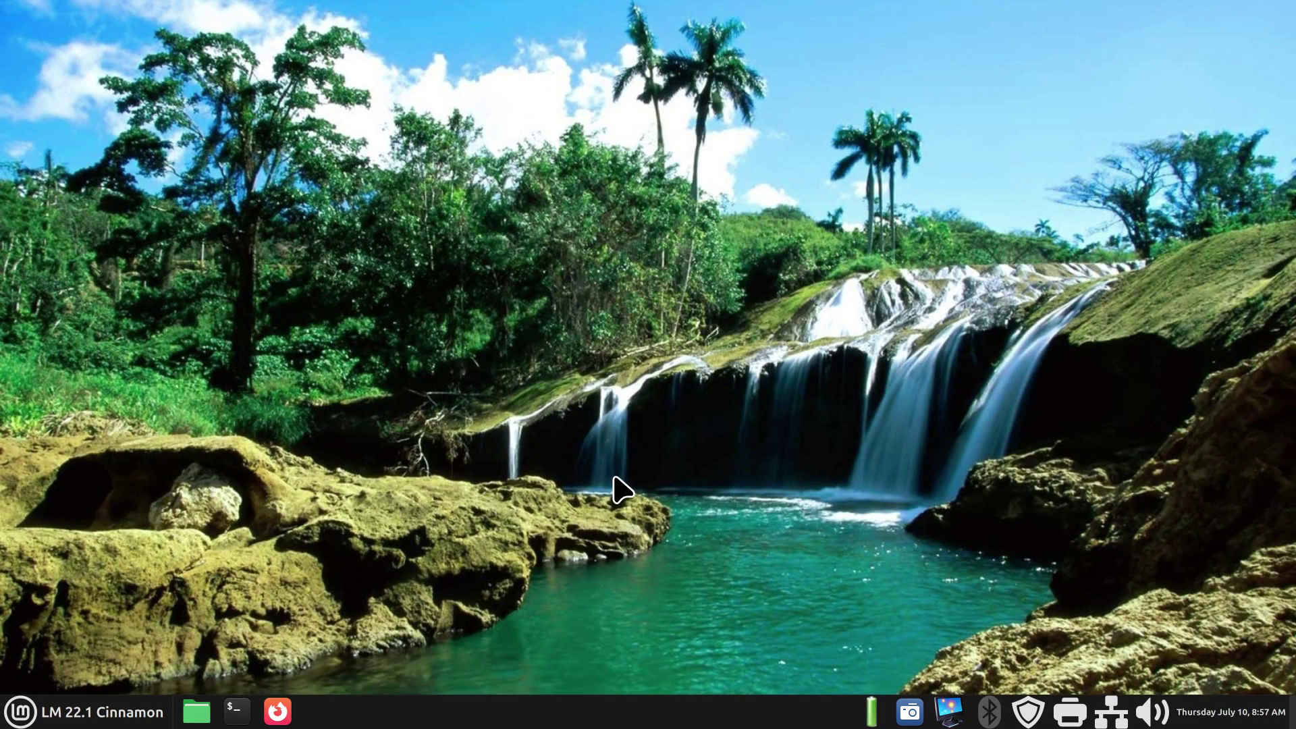